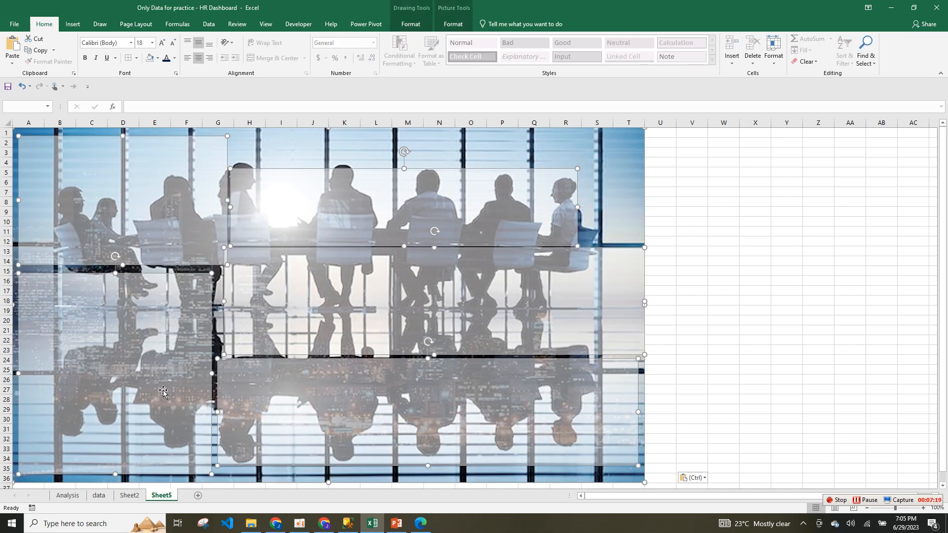
Paste the copied picture onto the sheet and hide its headings and gridlines.
right_click(167, 497)
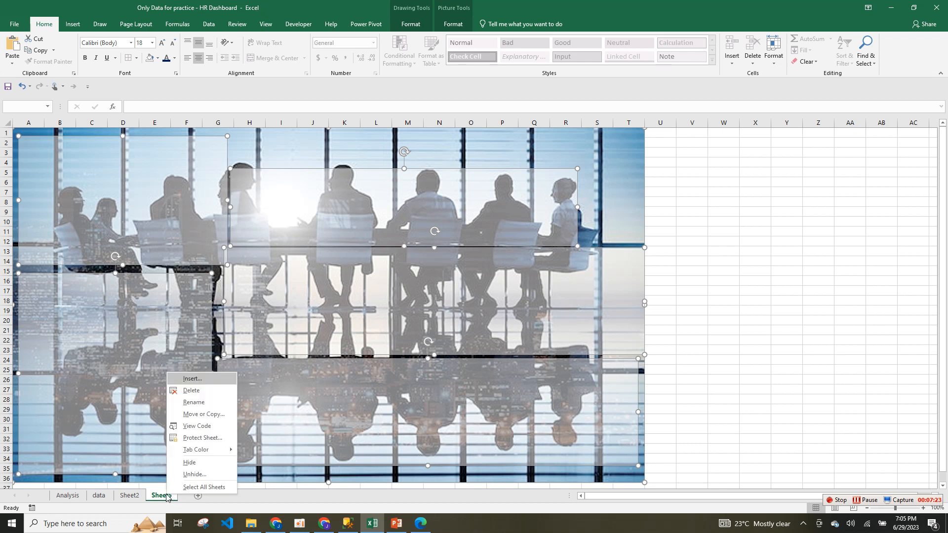
key("Escape")
key("ctrl+v")
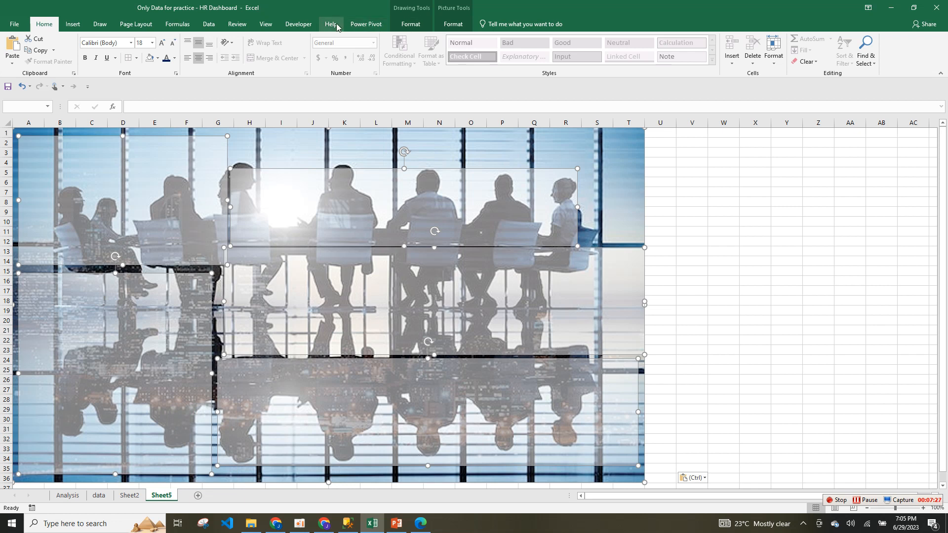
left_click(273, 28)
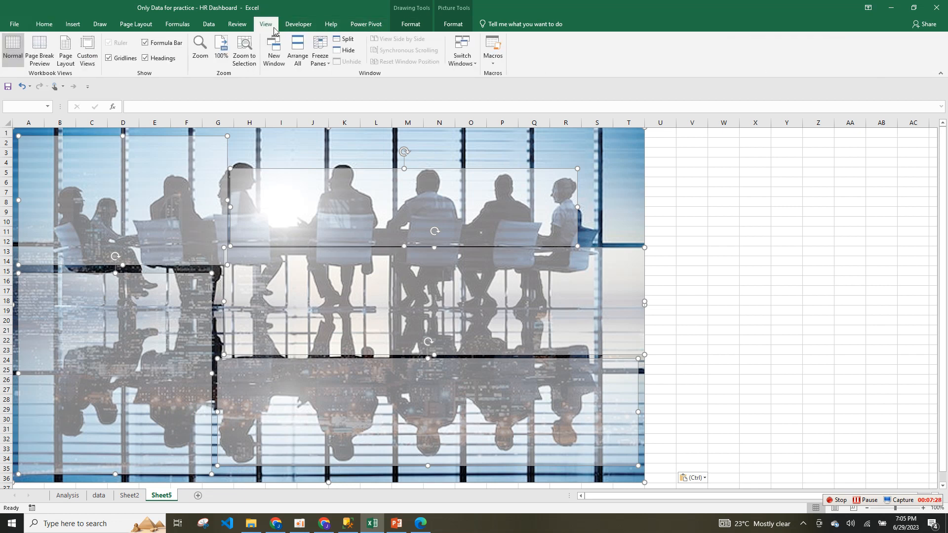
left_click(159, 59)
left_click(109, 57)
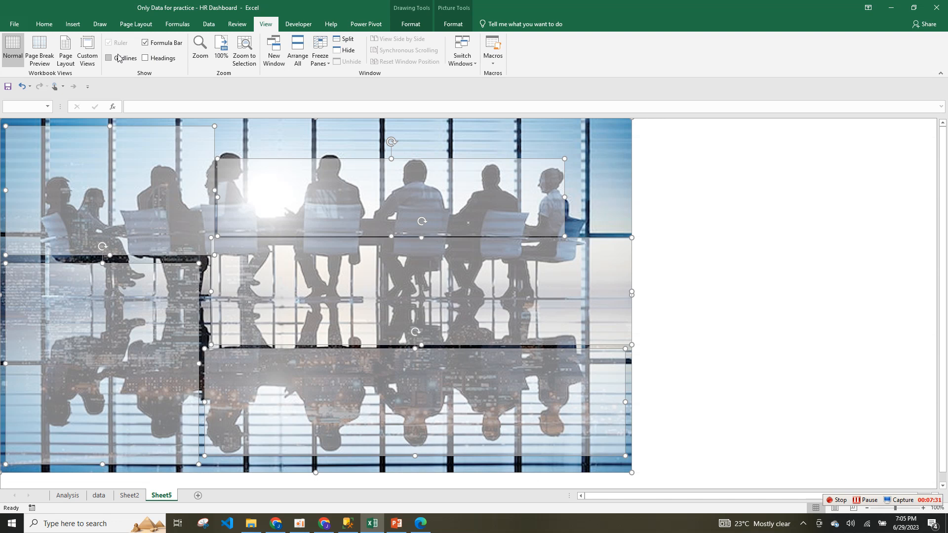
left_click(763, 200)
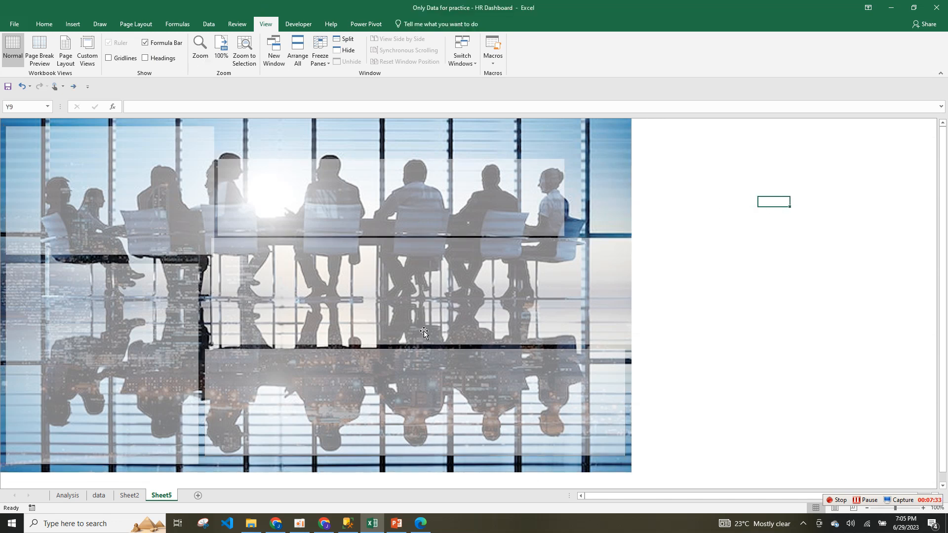
Permanently delete Sheet5.
right_click(166, 496)
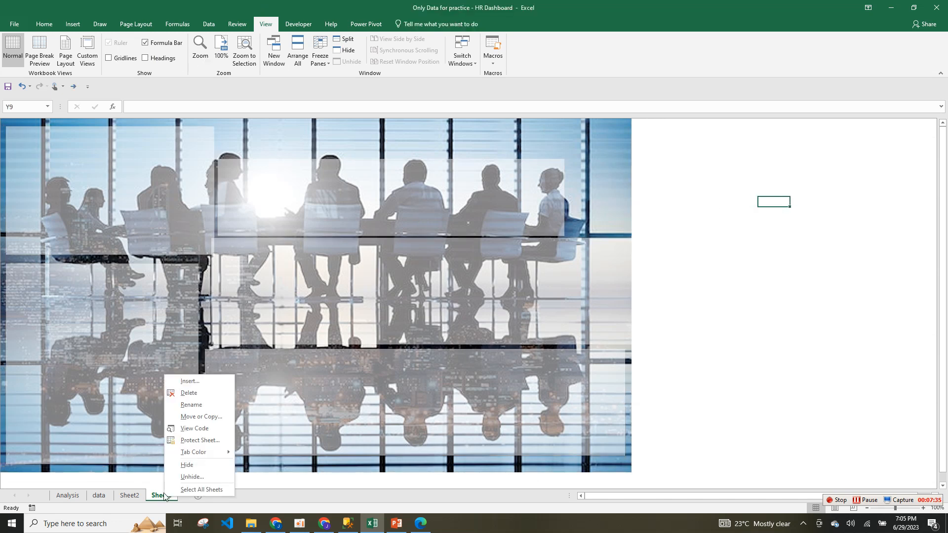
left_click(211, 392)
left_click(457, 290)
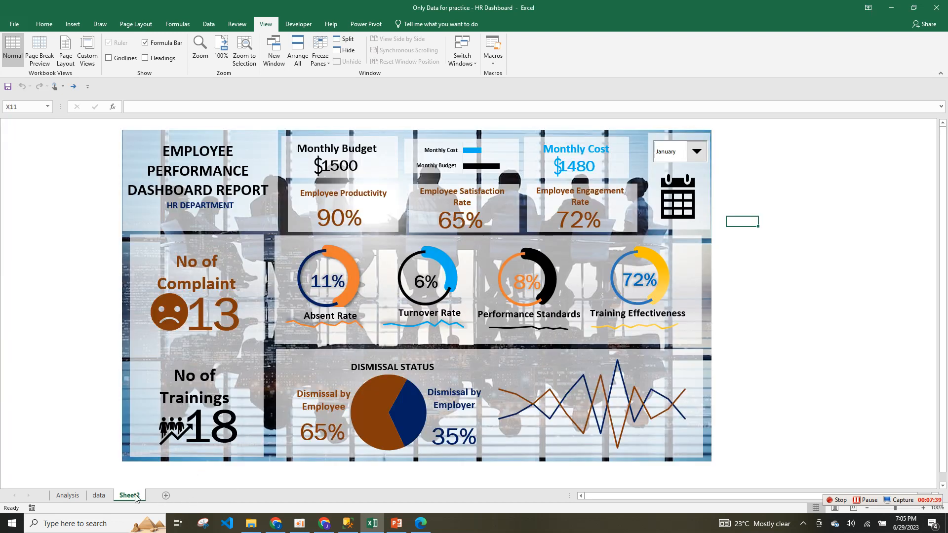
Unhide the hidden 'dashborad' sheet.
right_click(130, 495)
left_click(163, 475)
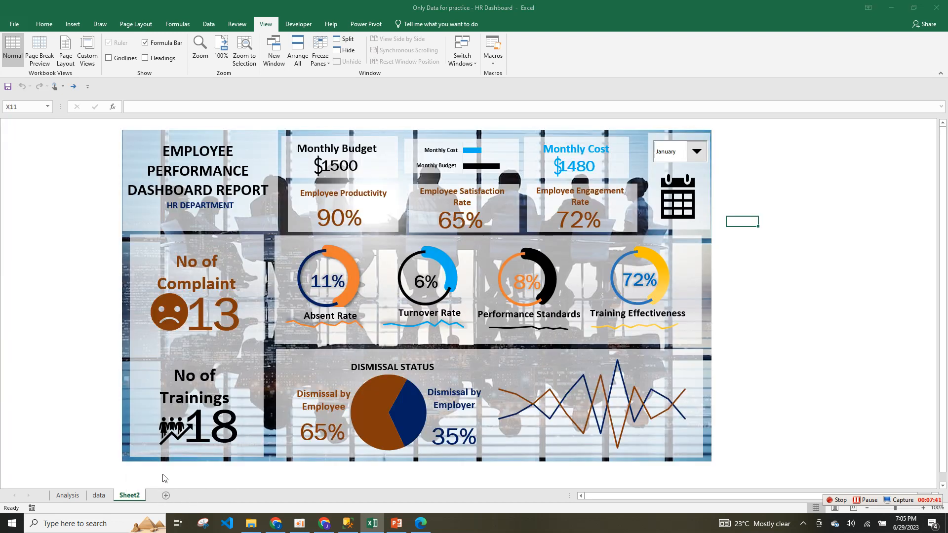
left_click(176, 500)
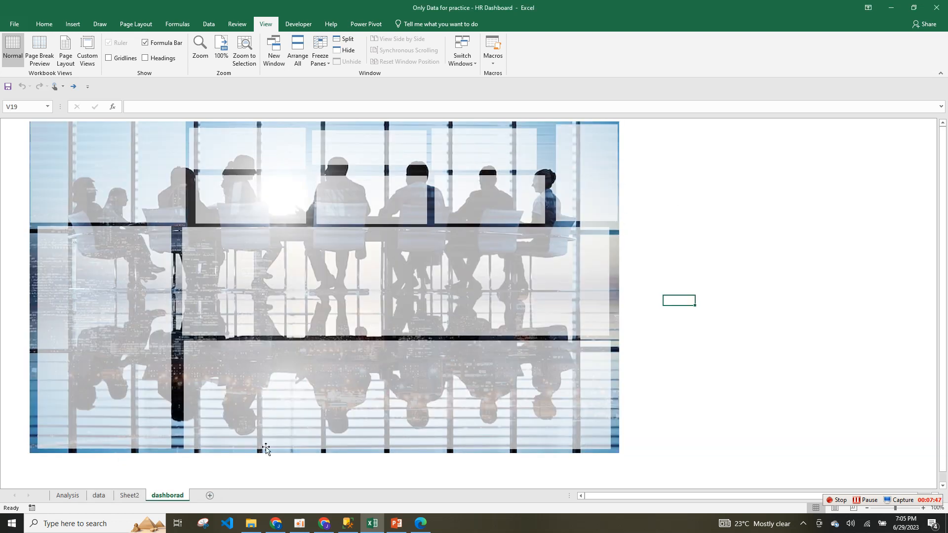
On the data sheet, enter =A2 in A18 to link the Absent Rate name.
left_click(99, 495)
left_click(202, 381)
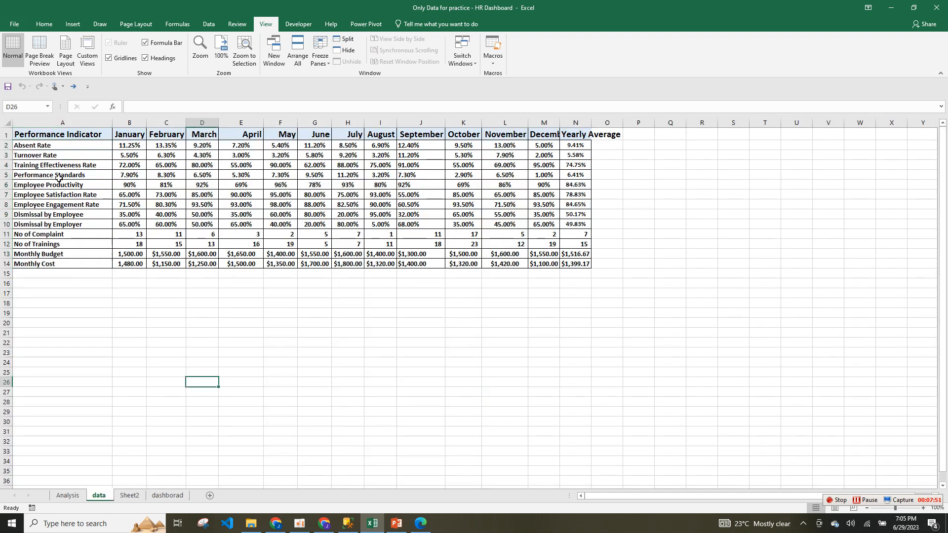
left_click(100, 305)
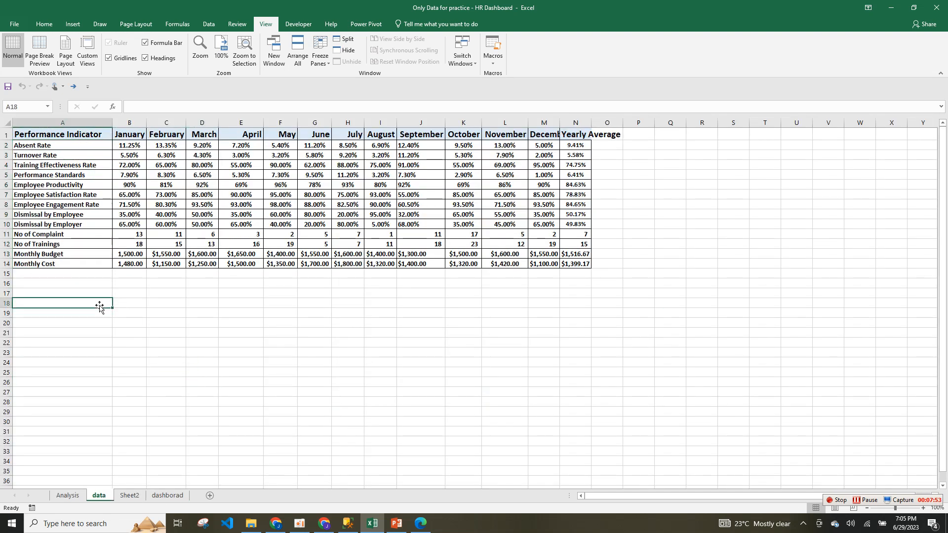
type("=")
left_click(50, 145)
key("Return")
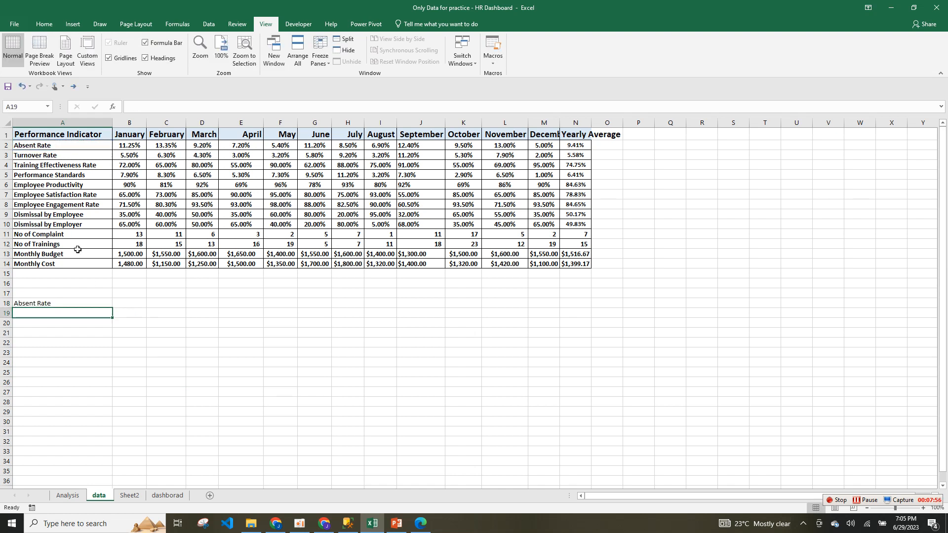
Fill the link down to A30, clear the stray 0 in A31, and copy month headers B1:N1.
left_click(93, 303)
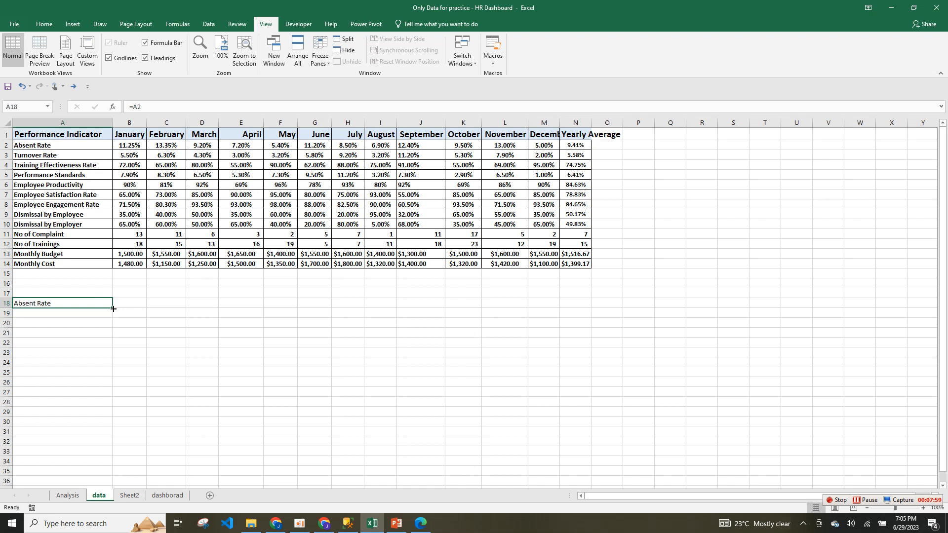
left_click_drag(113, 308, 114, 436)
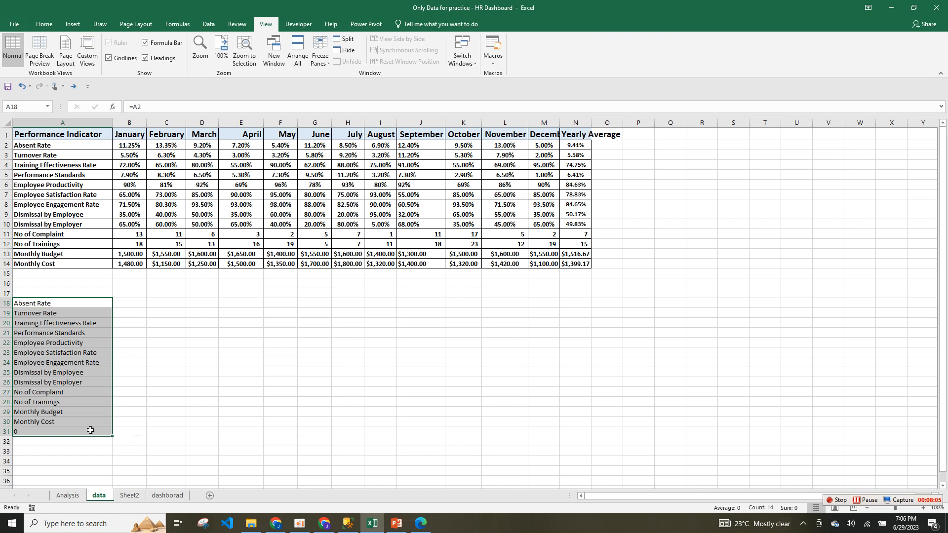
right_click(90, 431)
key("Escape")
left_click(51, 431)
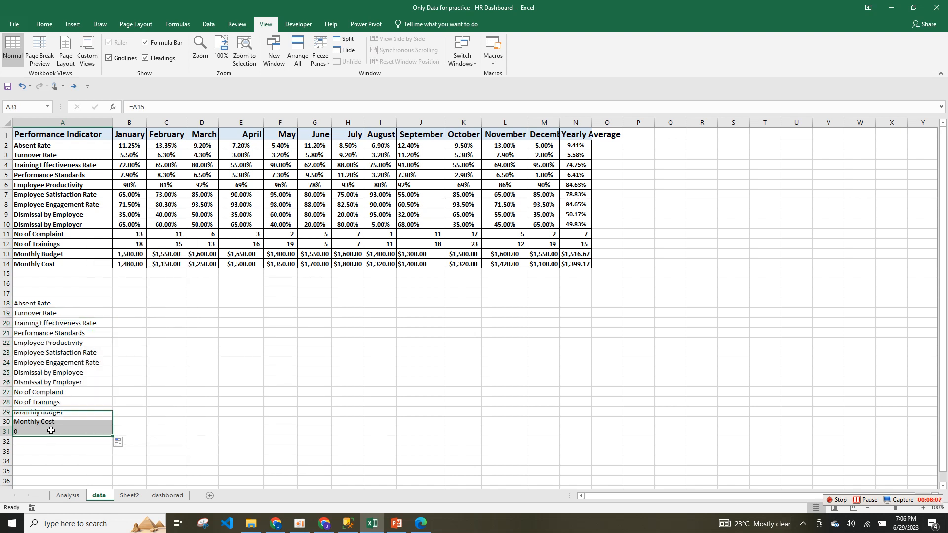
key("BackSpace")
left_click(214, 302)
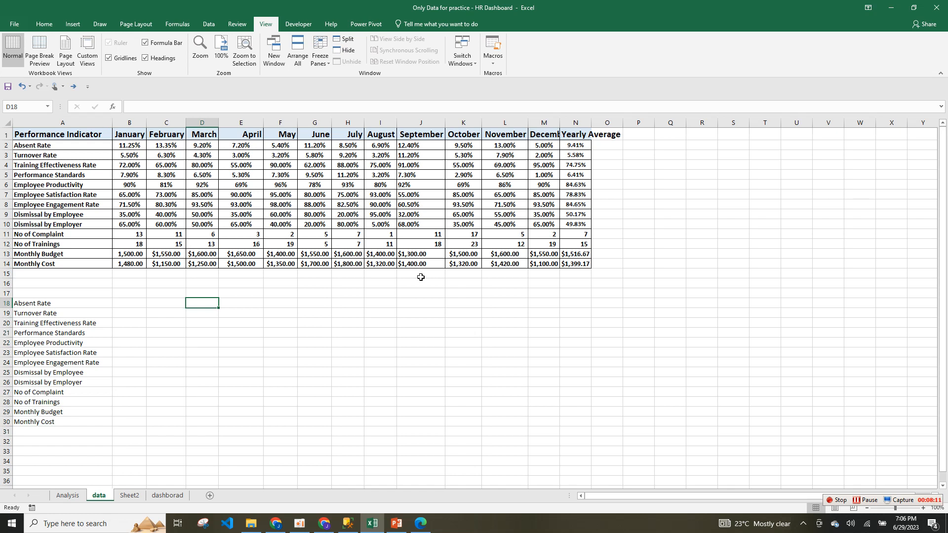
left_click_drag(144, 133, 575, 134)
key("ctrl+c")
Paste the month headers transposed into J18:J30, January down to Yearly Average.
right_click(426, 299)
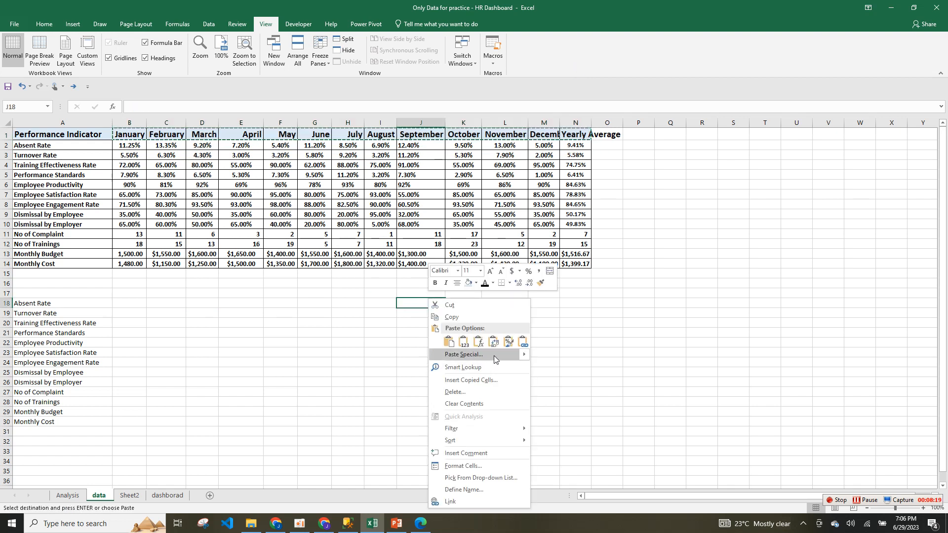
left_click(494, 355)
left_click(519, 403)
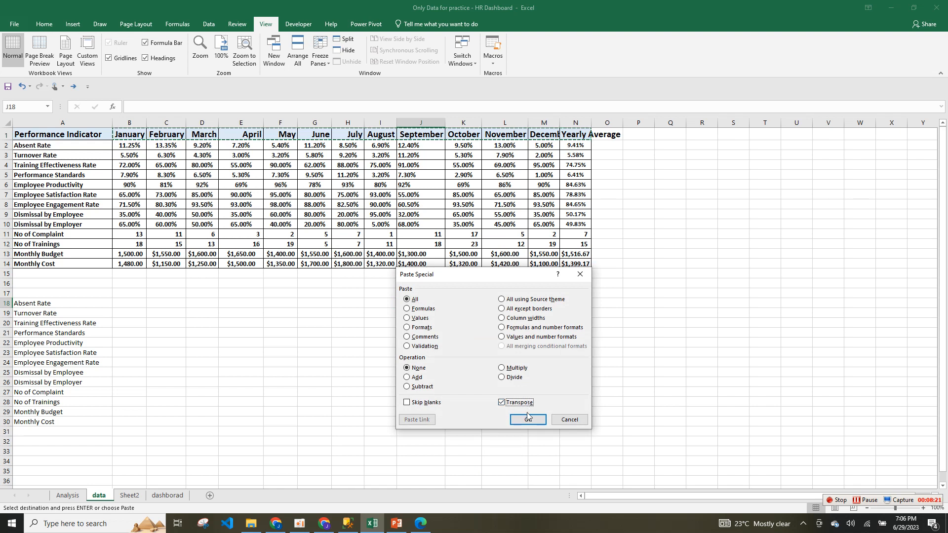
left_click(528, 420)
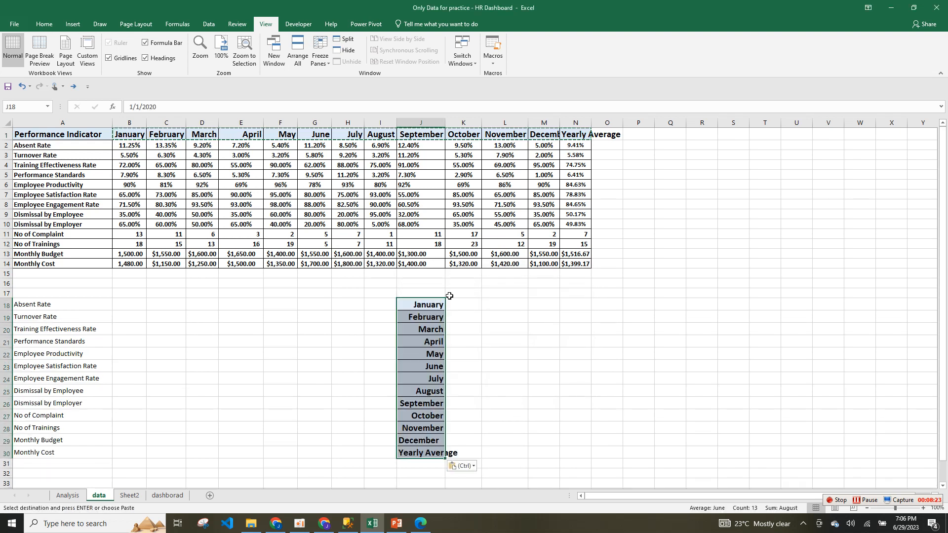
left_click(392, 345)
left_click(76, 307)
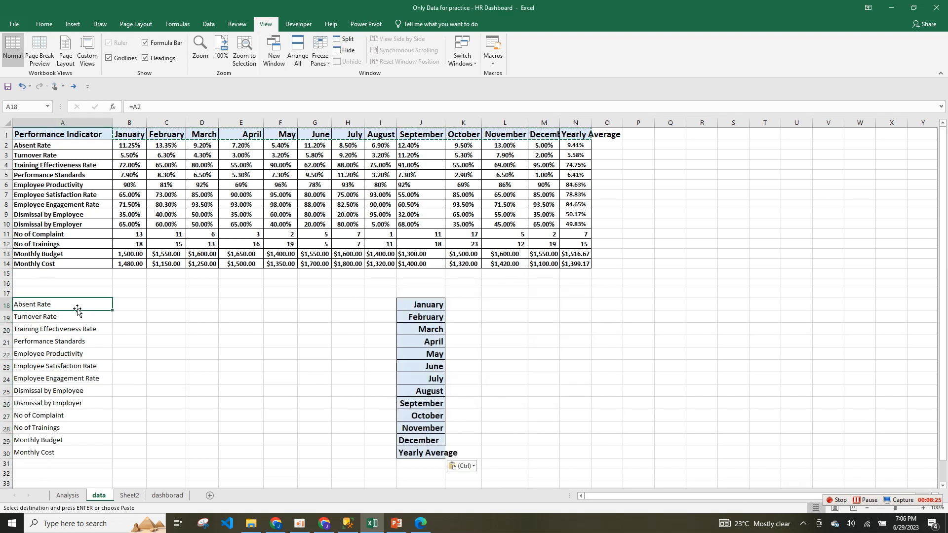
left_click(151, 307)
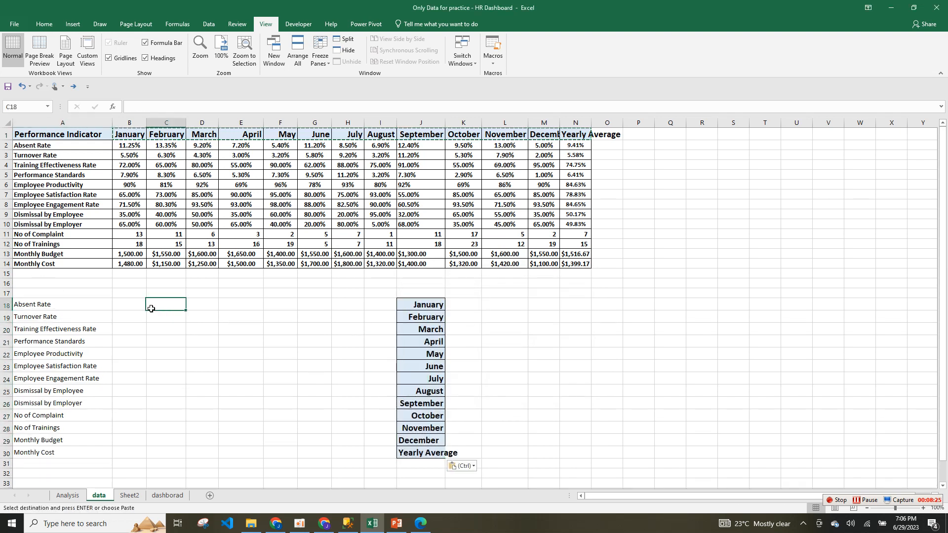
left_click(314, 317)
left_click(245, 317)
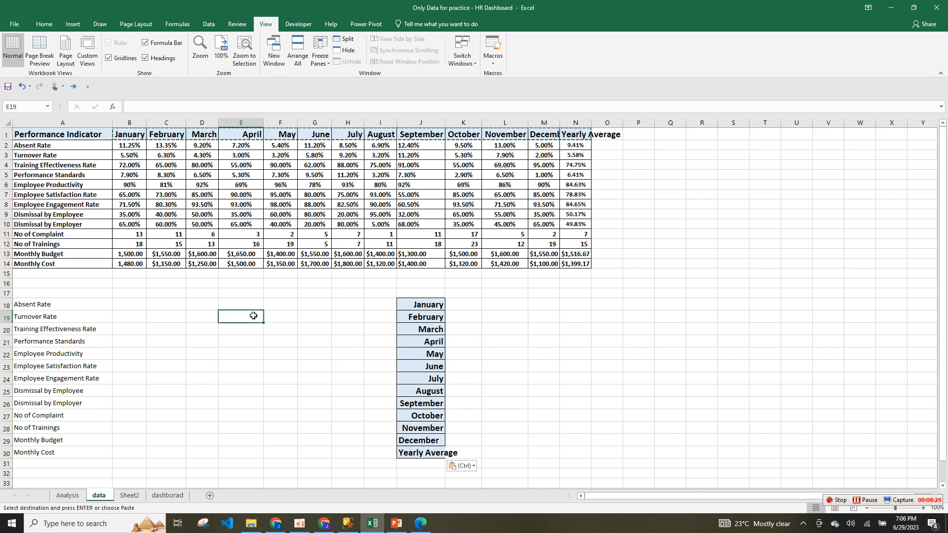
left_click(297, 24)
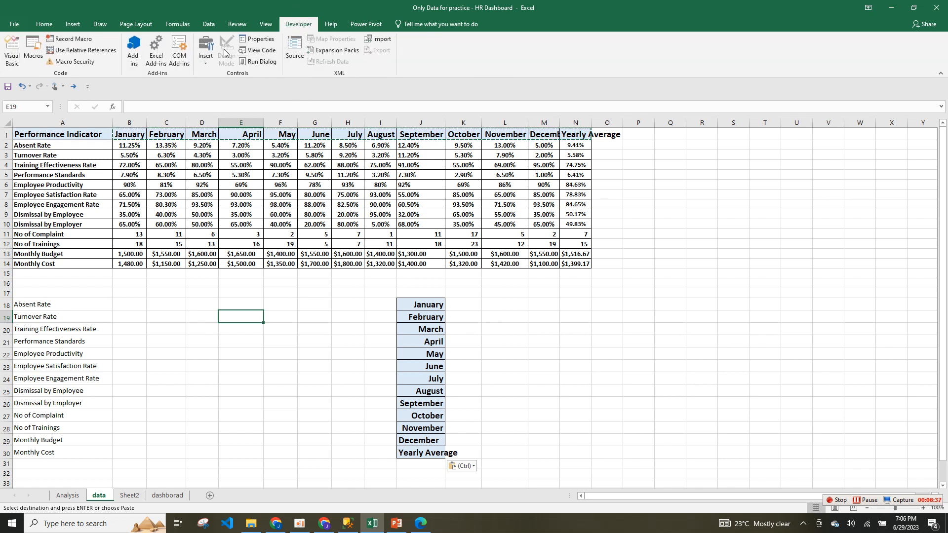
Draw a Form Controls combo box over cells E18:F19 on the data sheet.
left_click(209, 56)
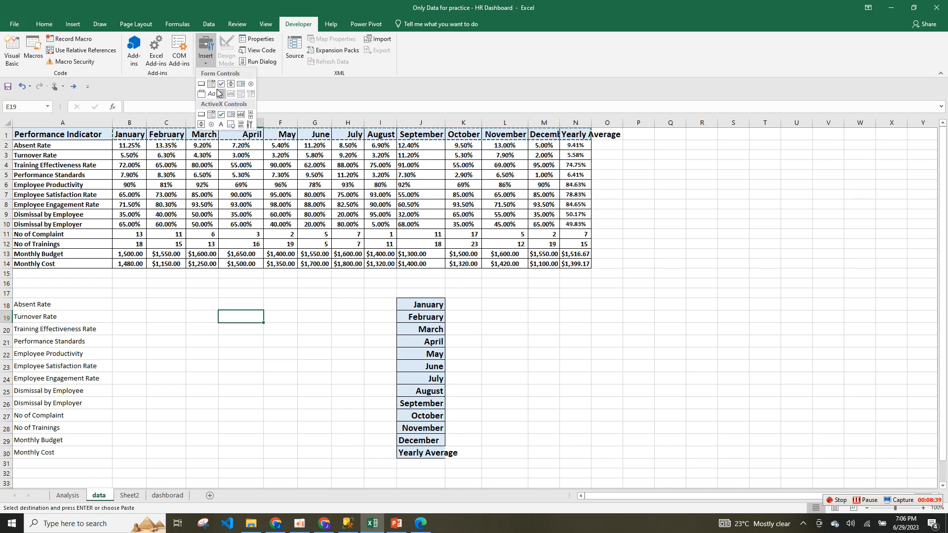
left_click(209, 87)
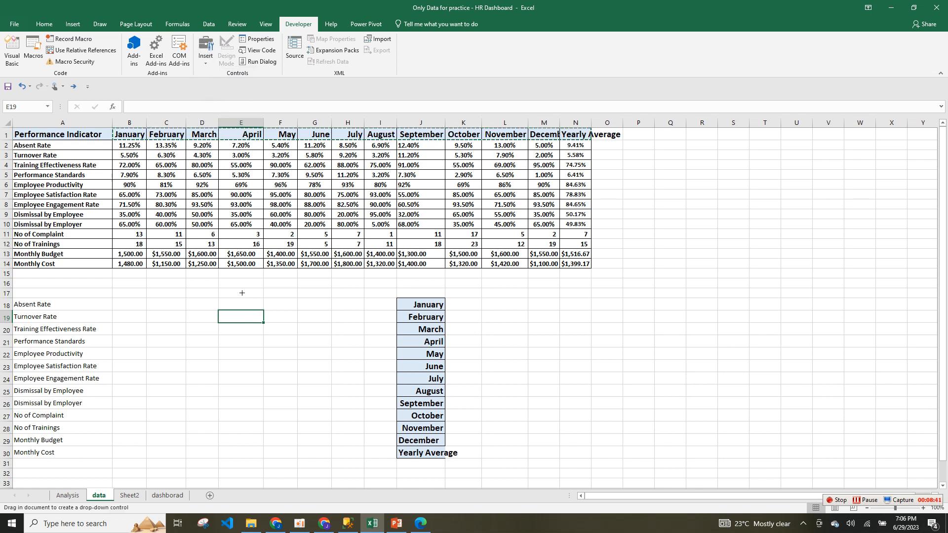
left_click_drag(228, 293, 310, 318)
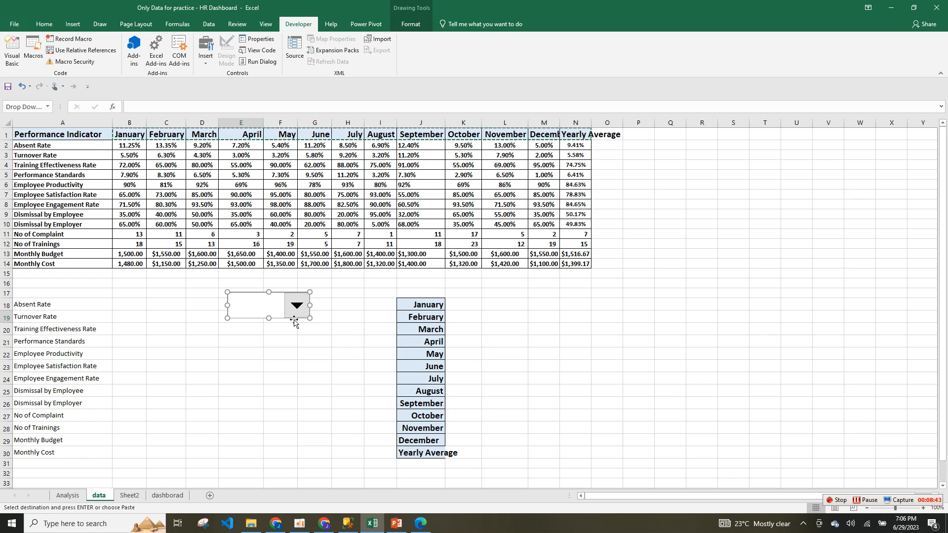
key("super")
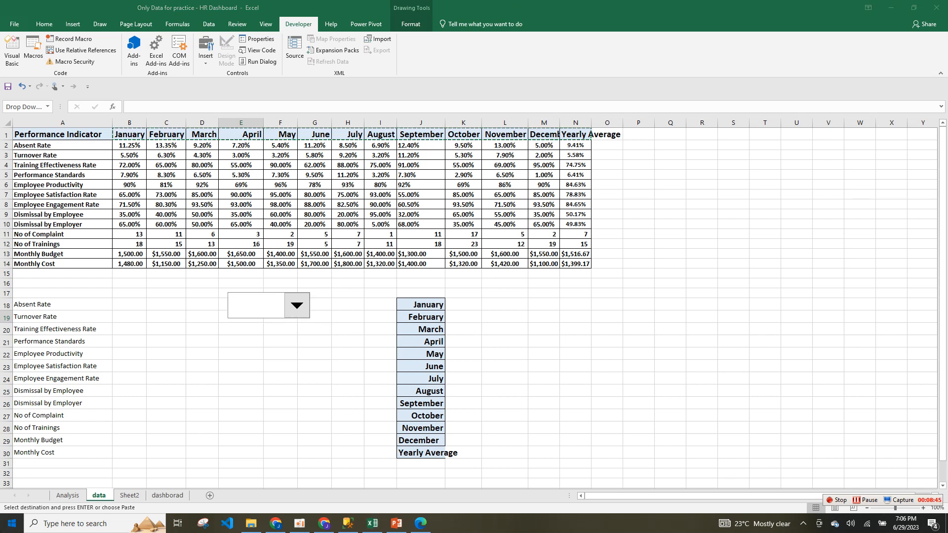
left_click(575, 353)
left_click(68, 302)
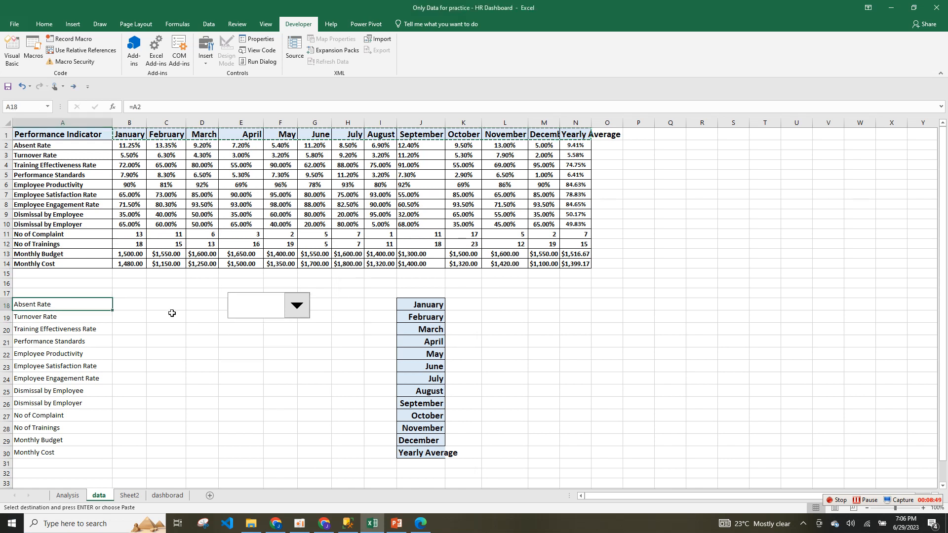
left_click(137, 309)
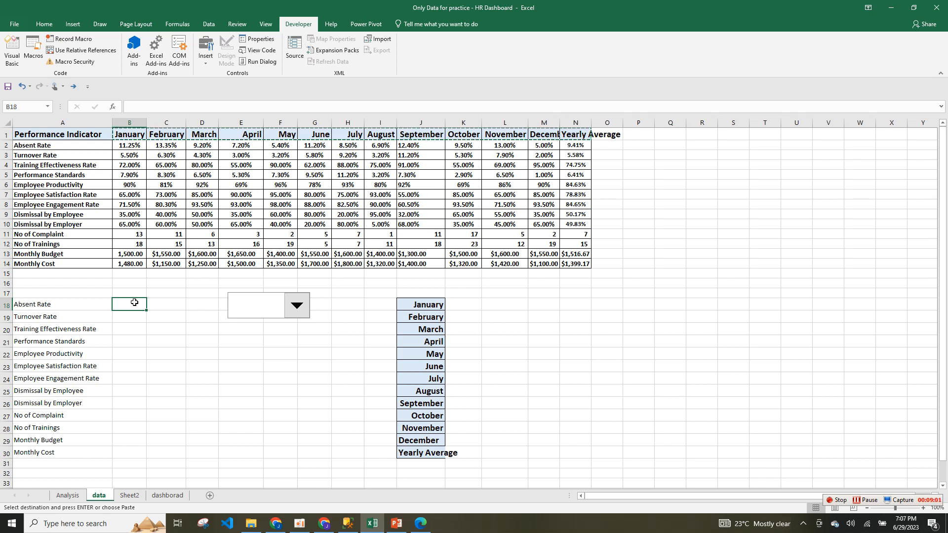
Start B18's formula with INDEX over the absolute table range $B$2:$M$14.
type("=i")
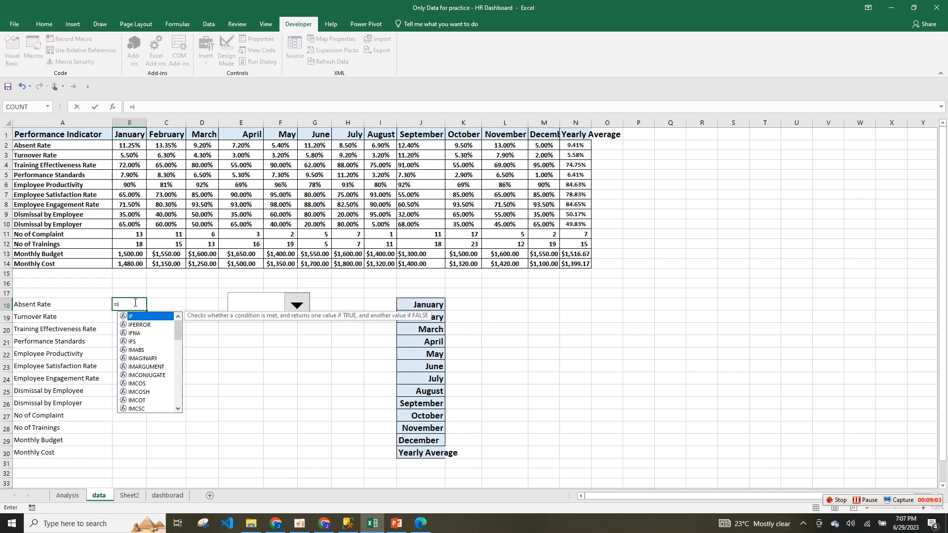
type("nse")
key("BackSpace")
key("BackSpace")
type("de")
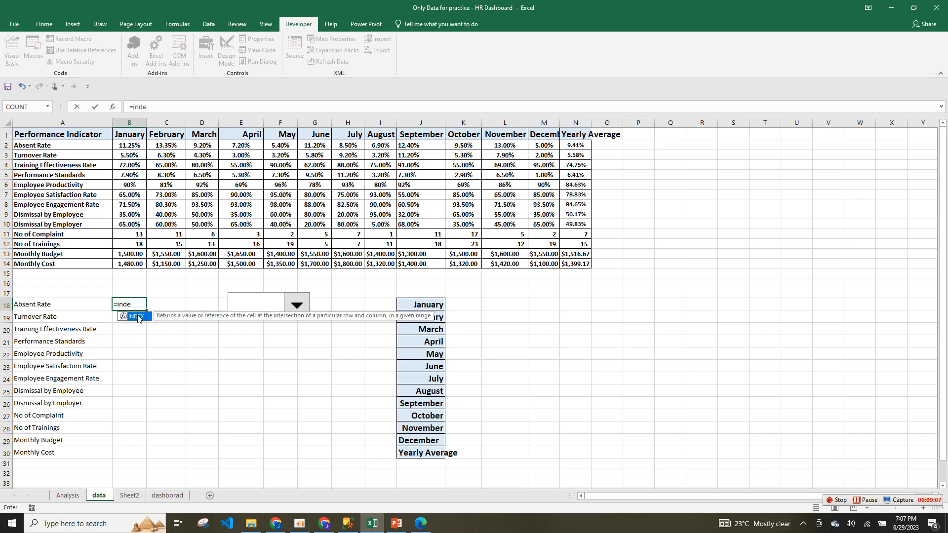
double_click(137, 317)
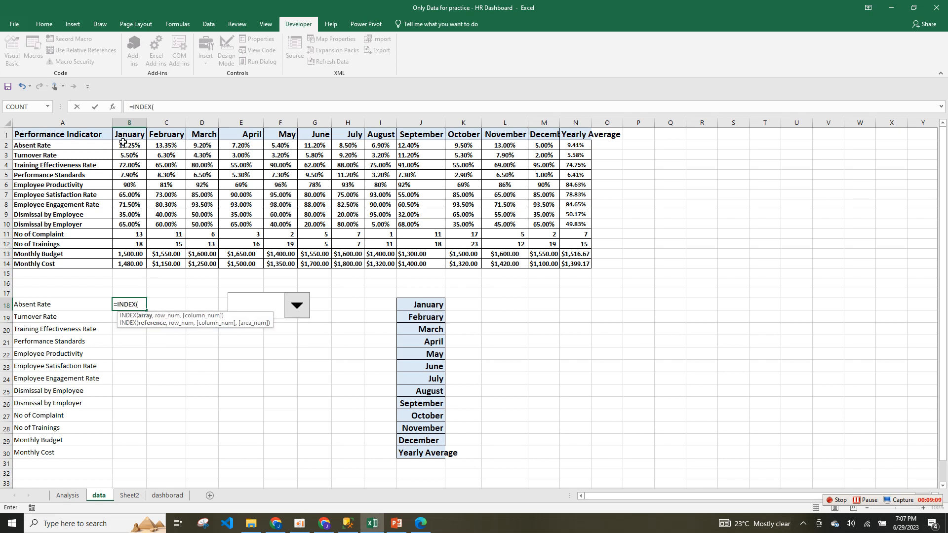
left_click_drag(125, 145, 546, 262)
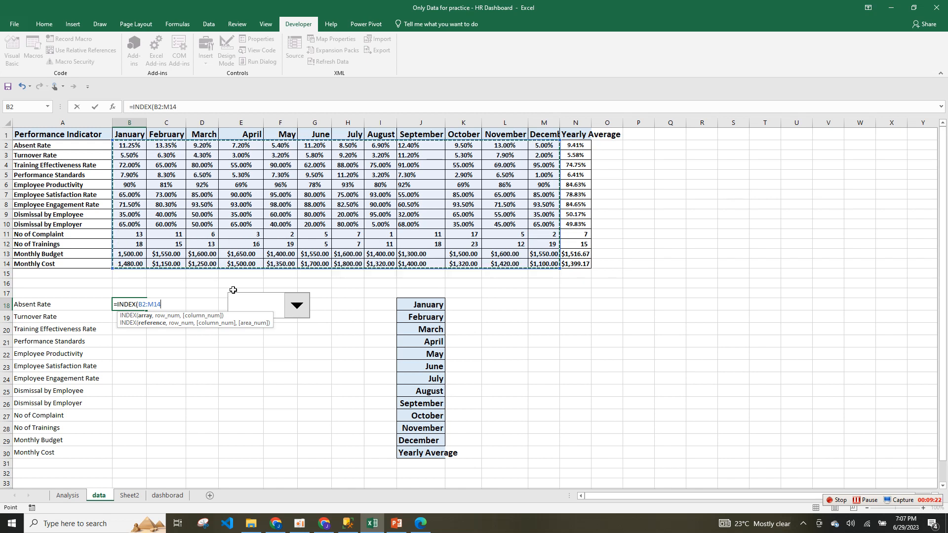
left_click(138, 304)
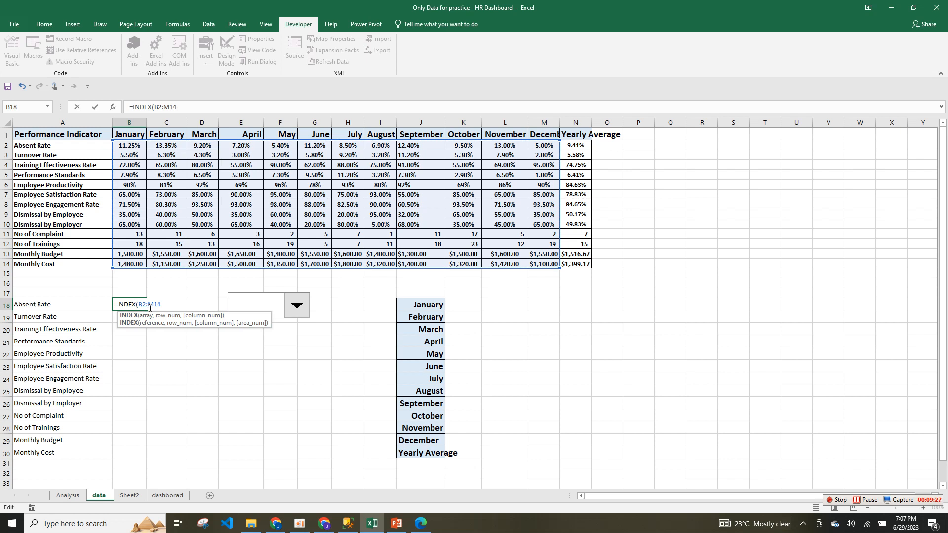
type("$")
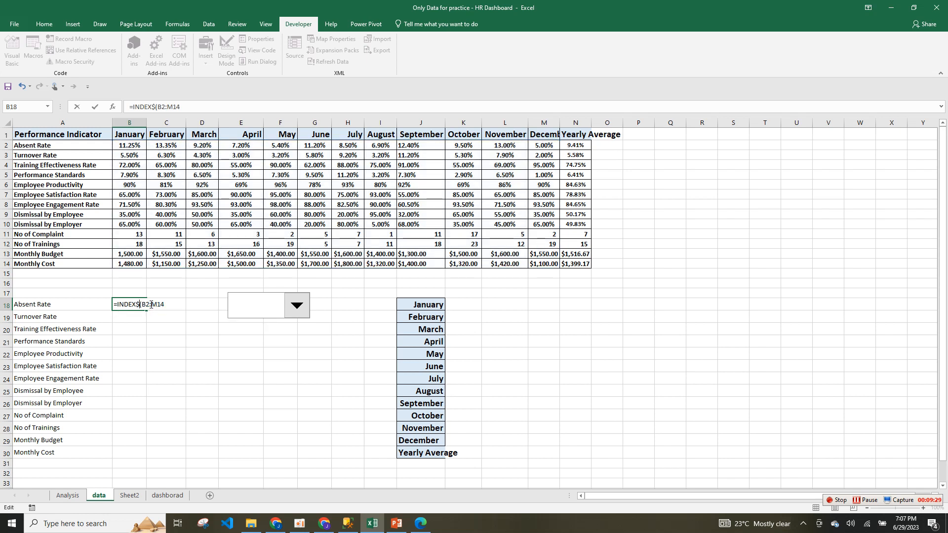
key("ctrl+z")
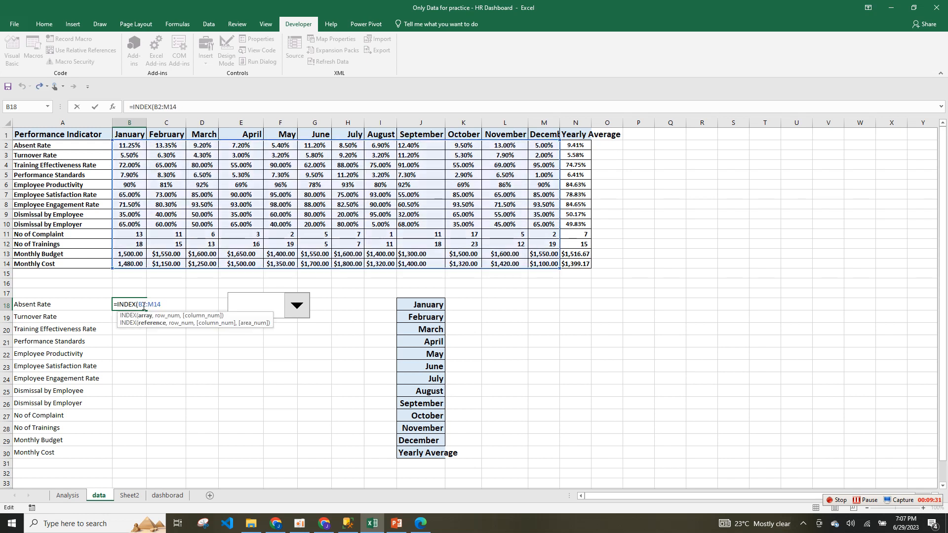
type("$B$2:$")
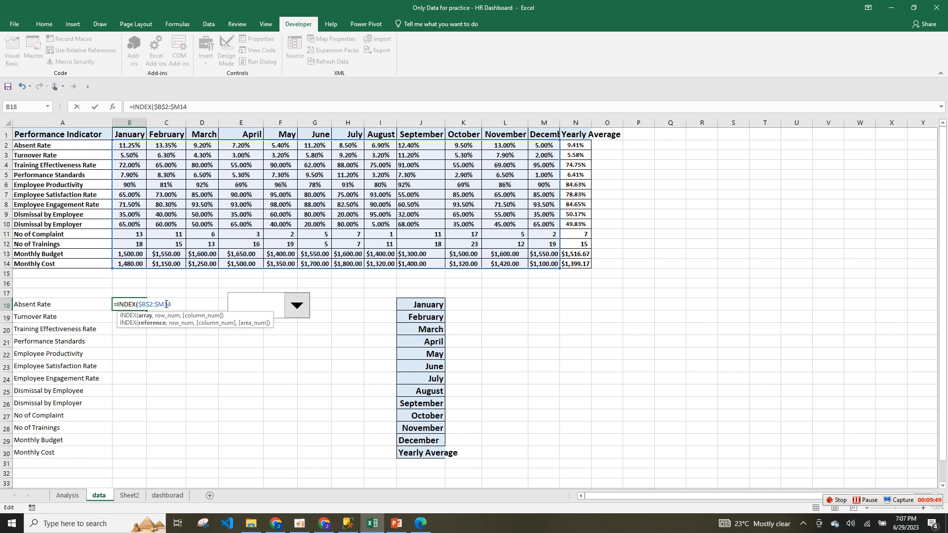
type("$14,")
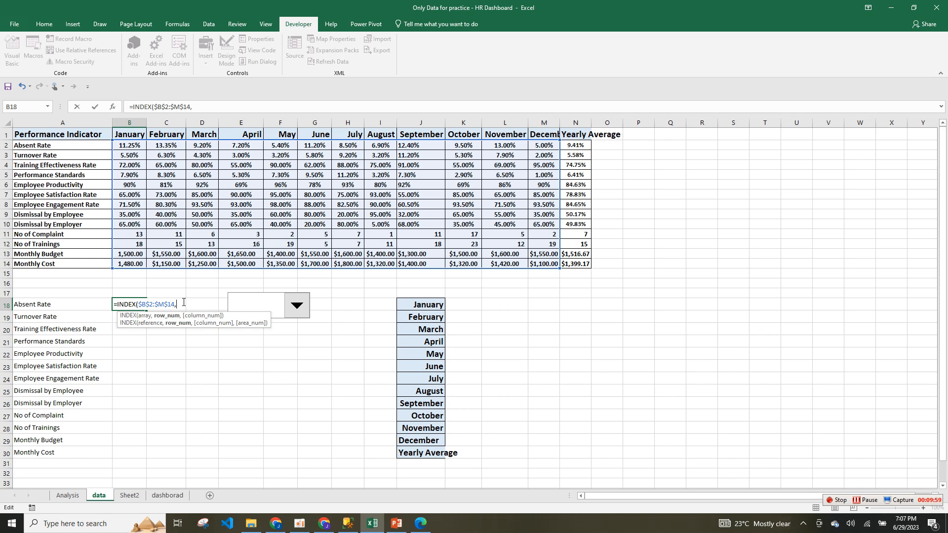
Add MATCH(A18,$A$2:$A$14,0) as the INDEX row argument.
type("mat")
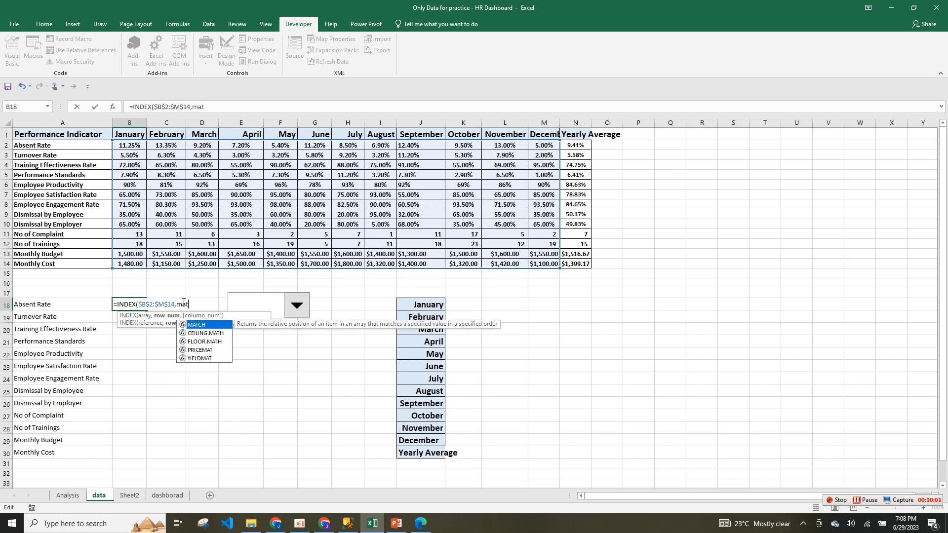
double_click(201, 326)
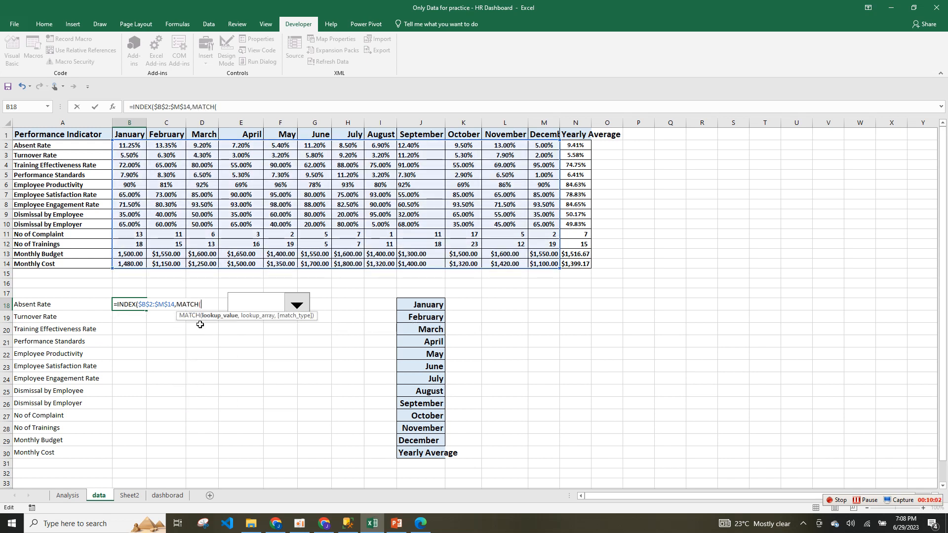
left_click(85, 304)
type(",")
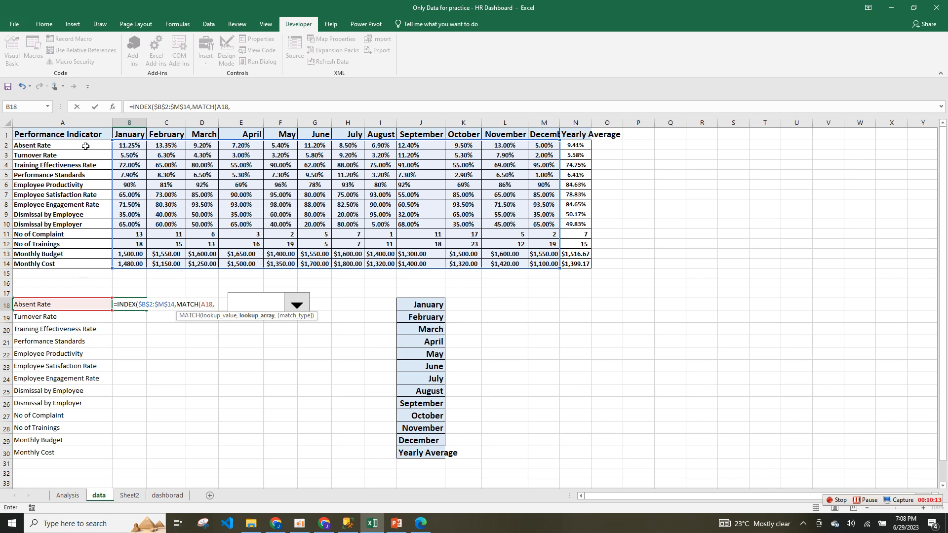
left_click_drag(85, 146, 85, 262)
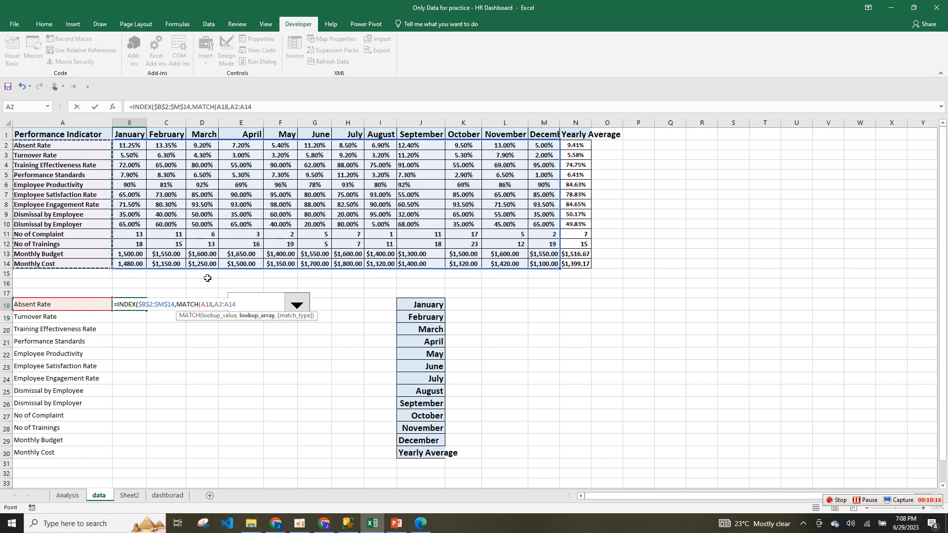
left_click(216, 304)
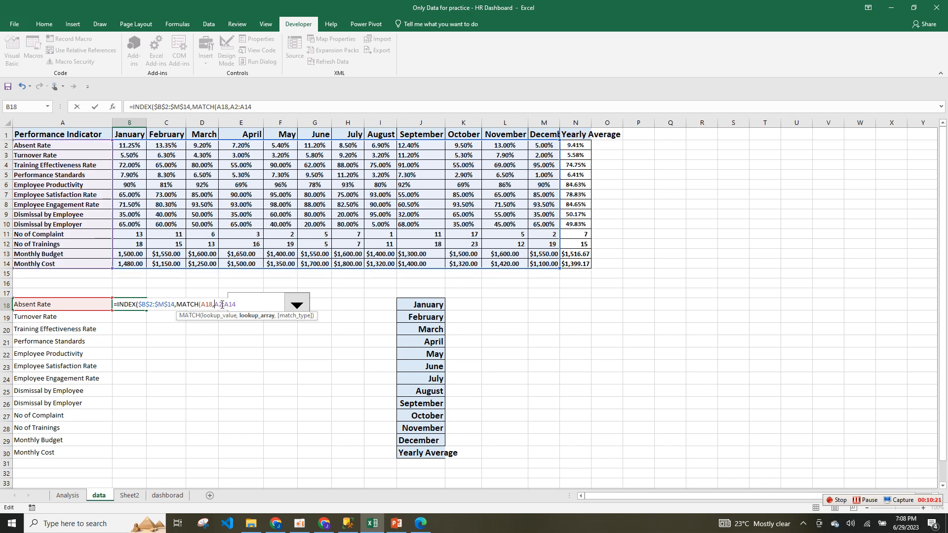
type("$B$2:$")
type(",")
left_click(281, 334)
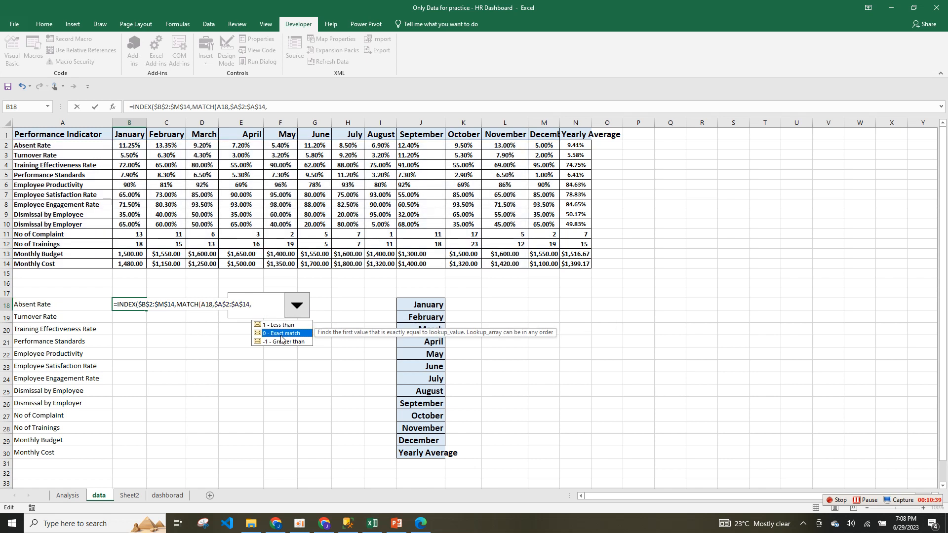
double_click(280, 335)
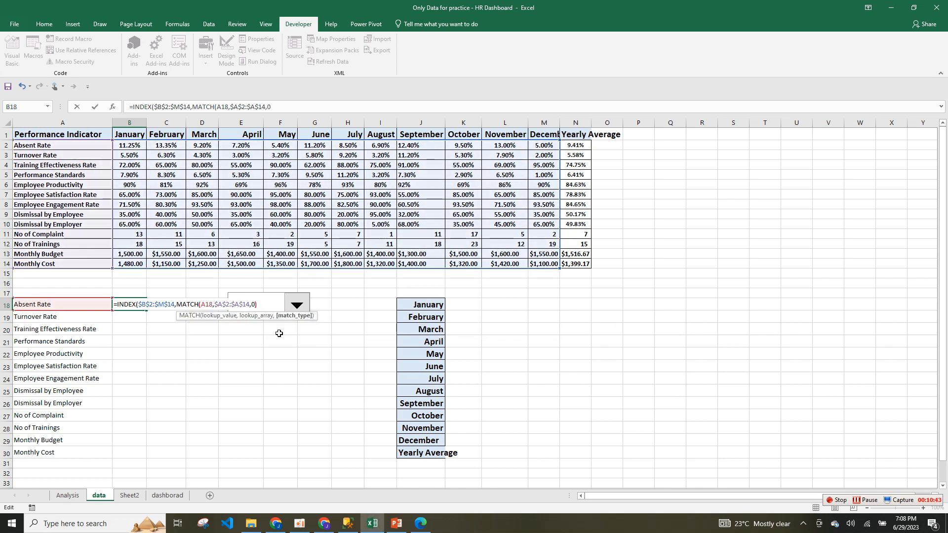
type("),")
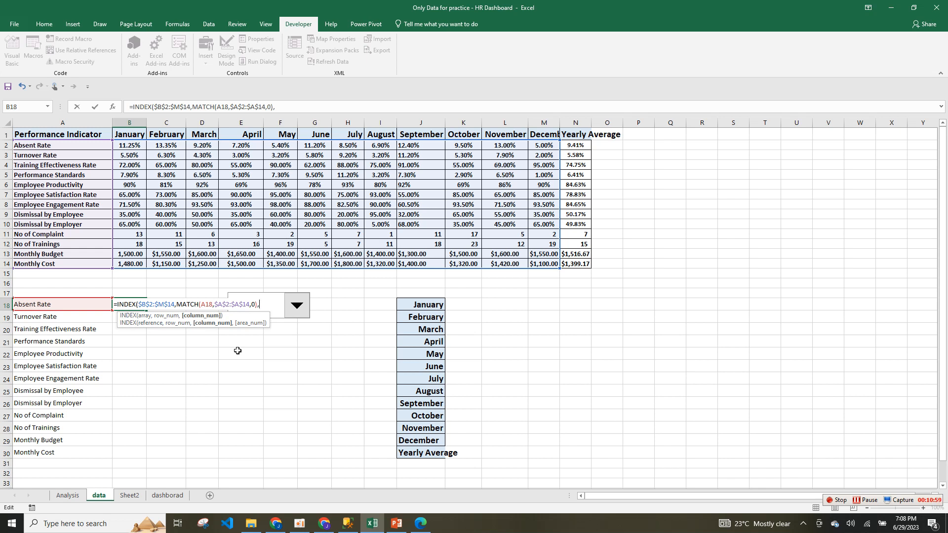
Finish the formula with $B$17 as the column number, giving 0.1125.
left_click(132, 295)
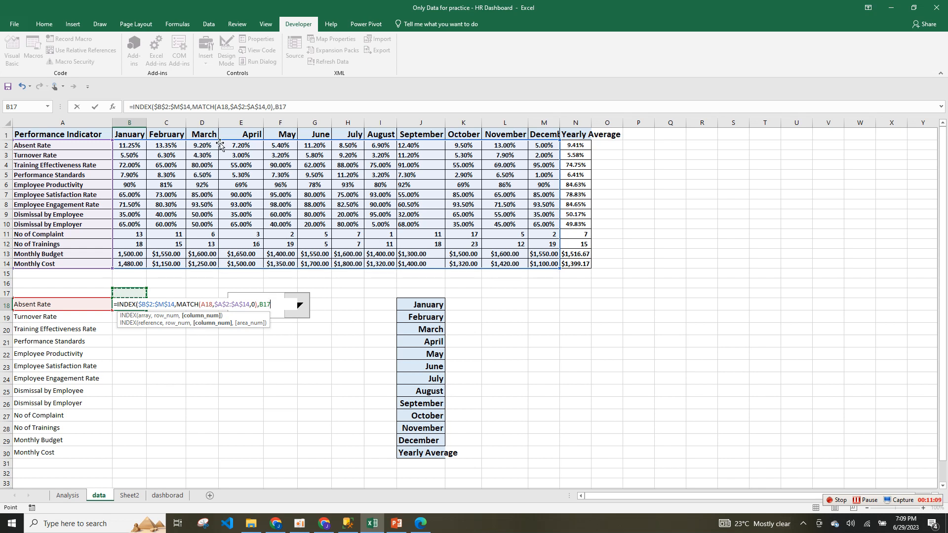
left_click(276, 107)
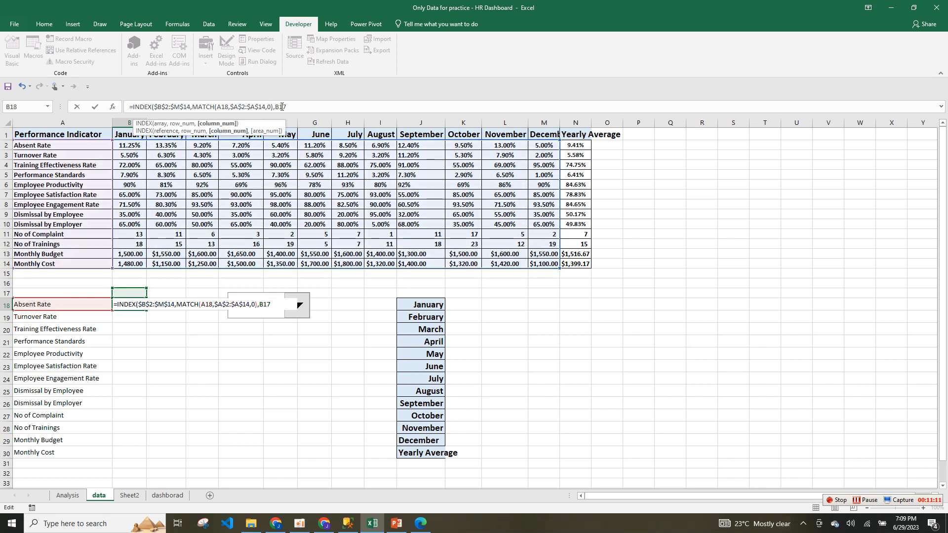
type("$B$17")
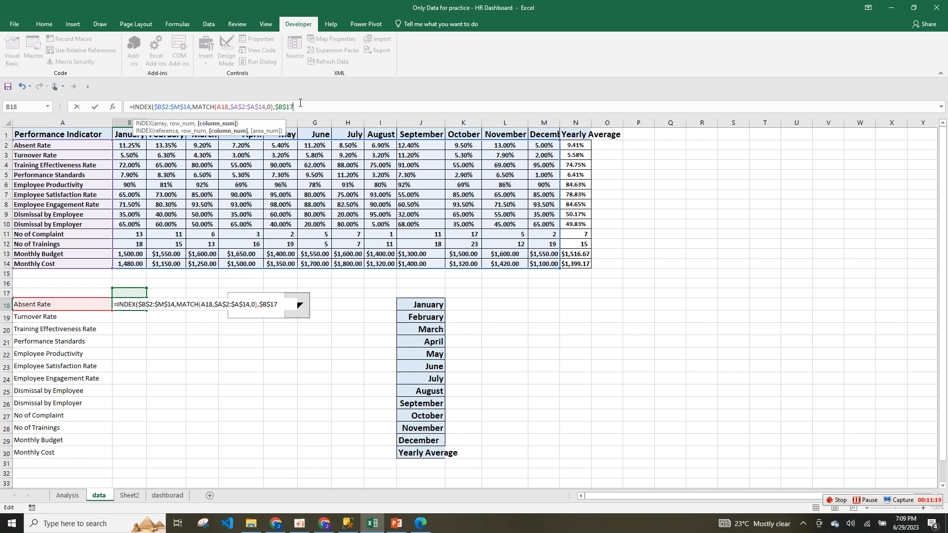
type(")")
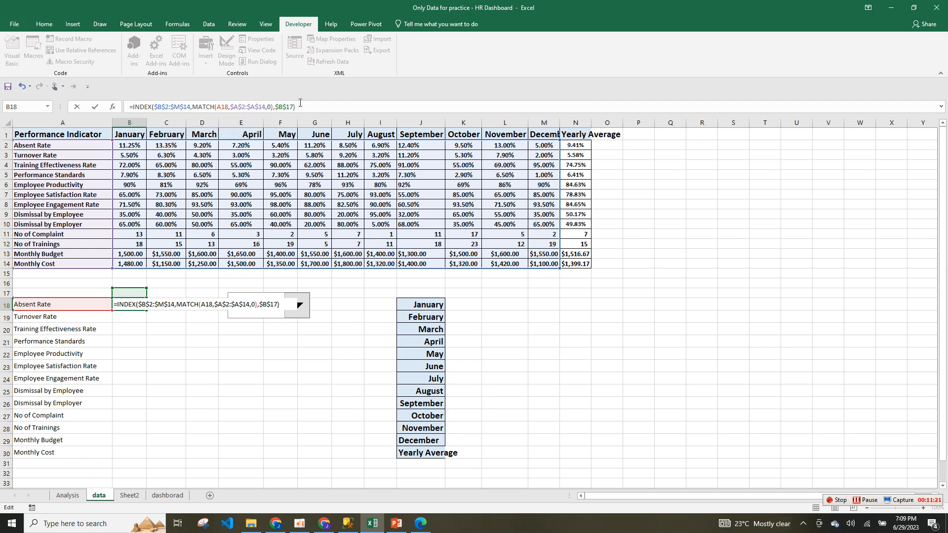
key("Return")
left_click(134, 304)
Fill the B18 lookup down to B30 and check the still-empty month drop-down.
left_click_drag(146, 310, 146, 458)
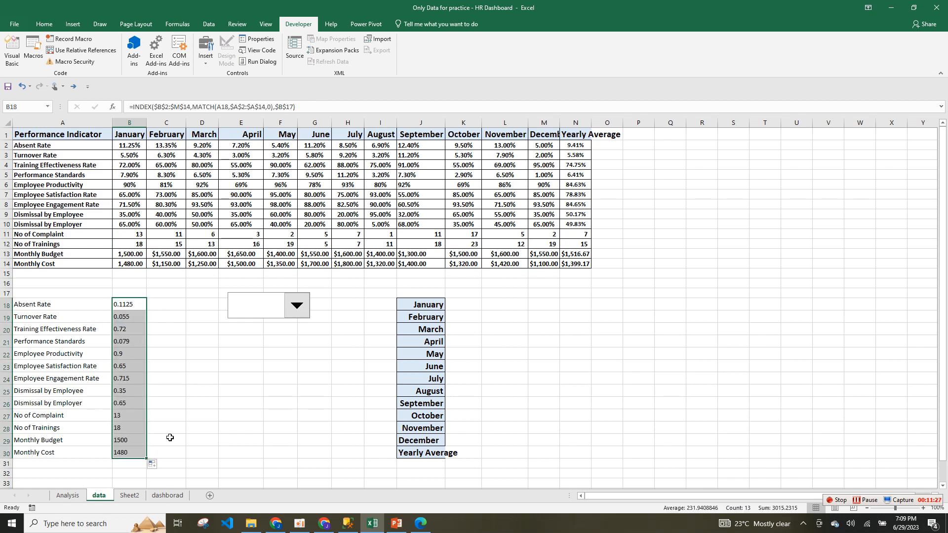
left_click(135, 306)
left_click(138, 293)
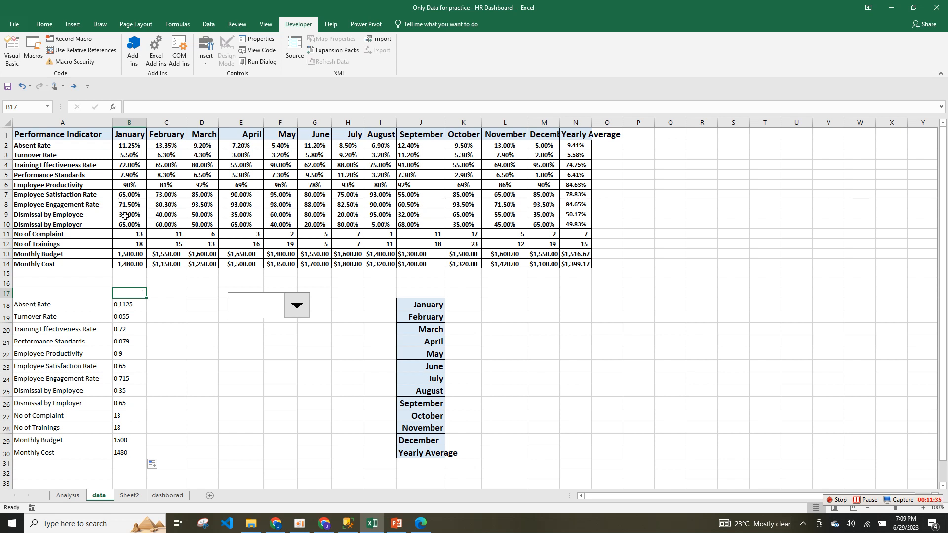
left_click(18, 292)
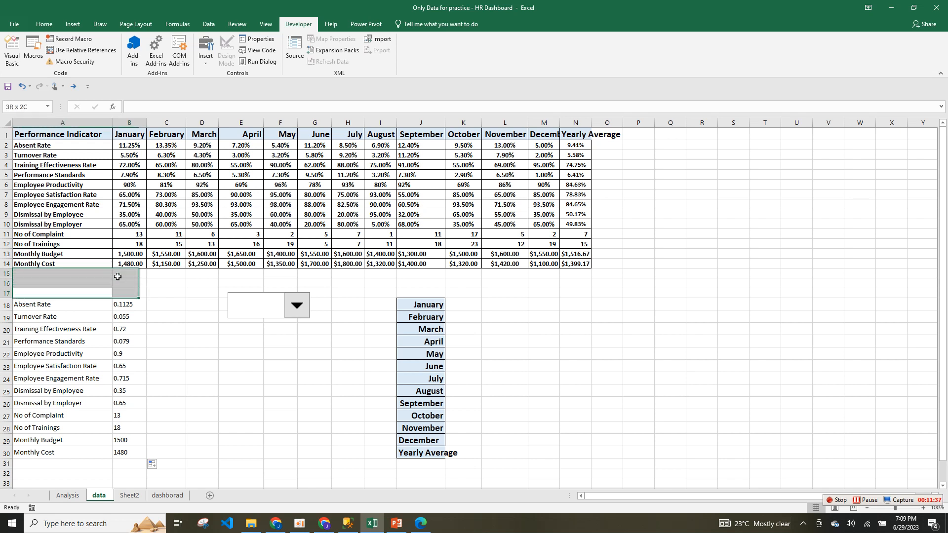
left_click(128, 295)
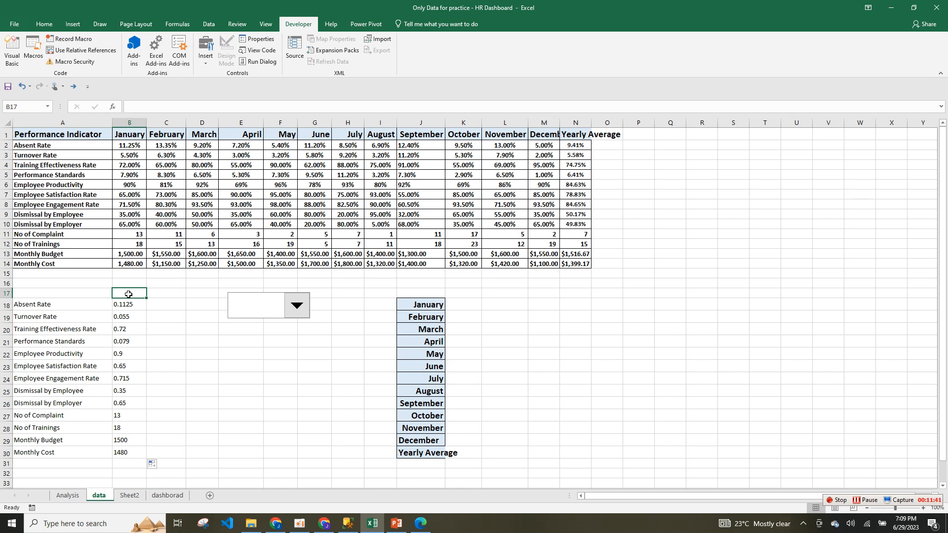
left_click(301, 310)
left_click(427, 332)
right_click(284, 305)
left_click(308, 302)
In the drop-down's Format Control settings, set the cell link to B17.
right_click(307, 303)
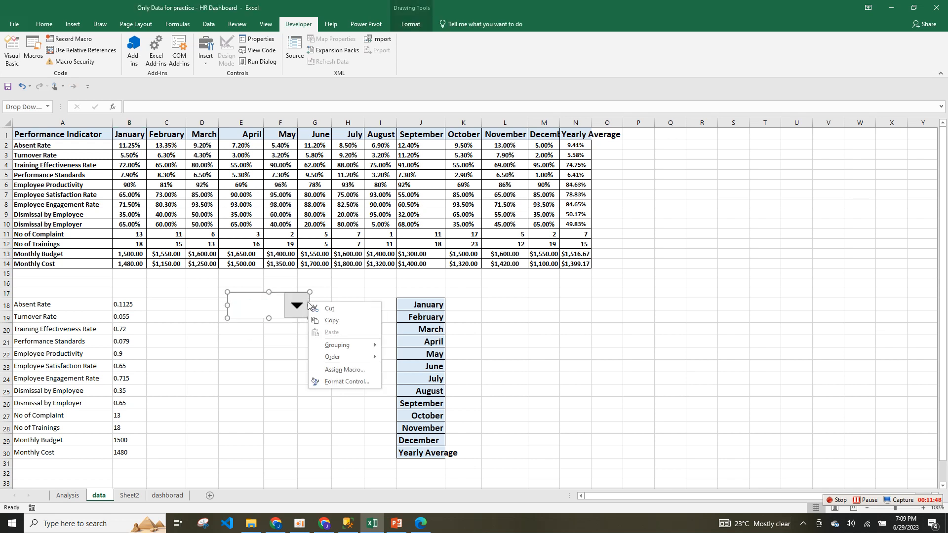
left_click(345, 380)
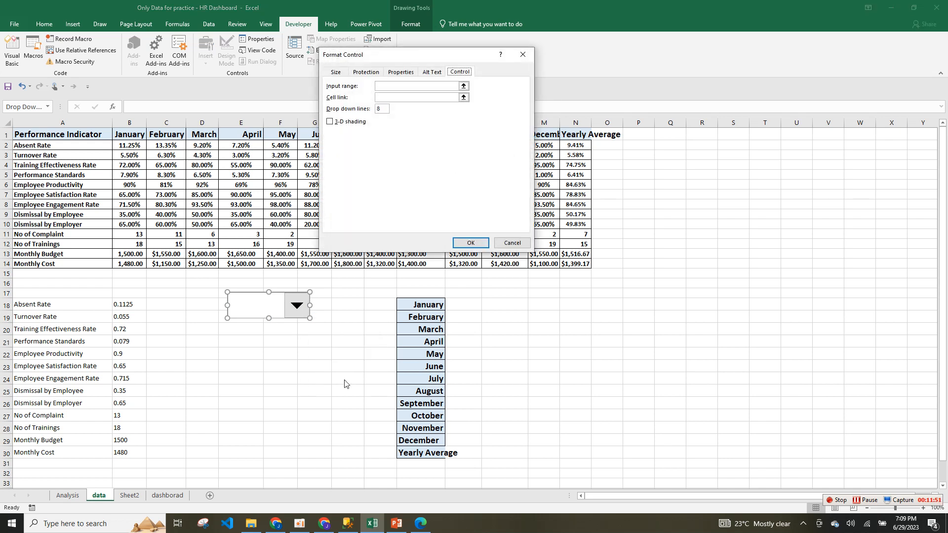
left_click(463, 98)
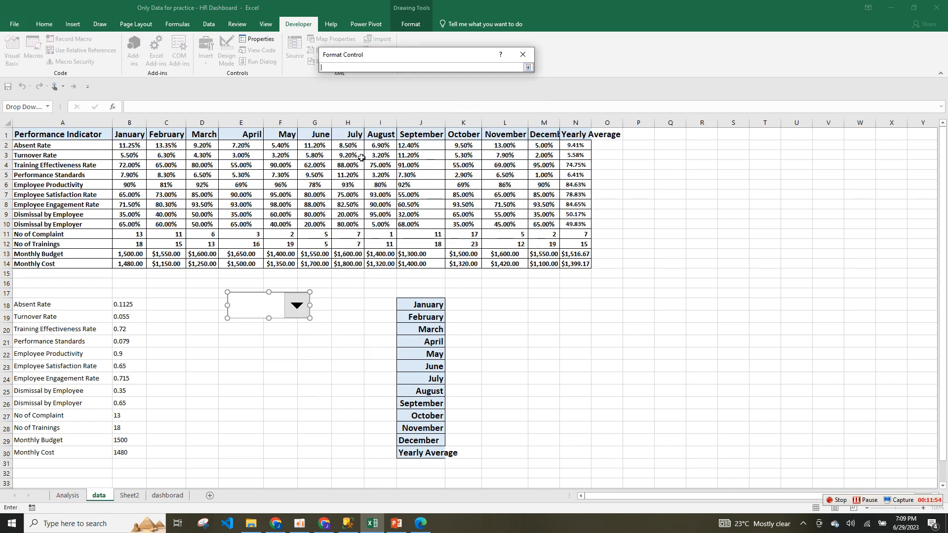
left_click(132, 296)
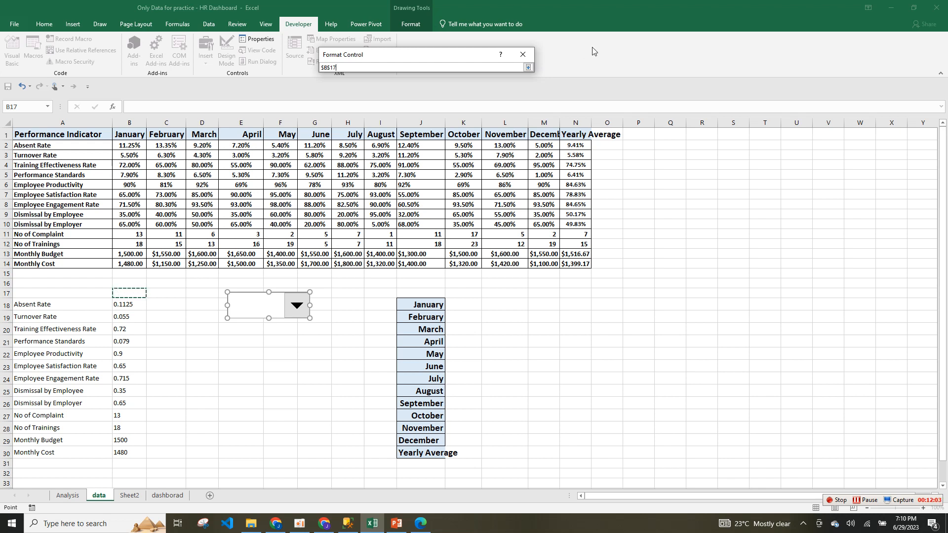
left_click(528, 67)
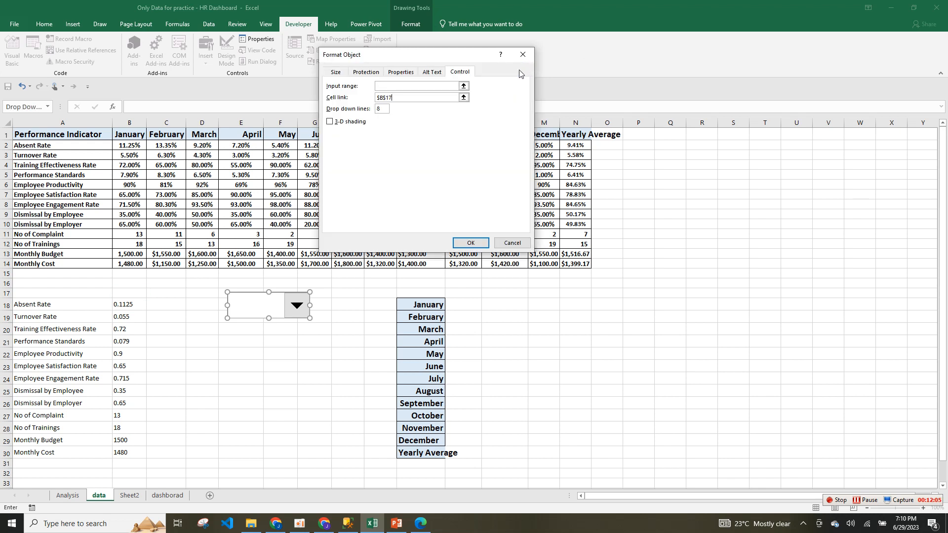
Set the input range to the months in J18:J30, confirm, and check the list.
left_click(463, 86)
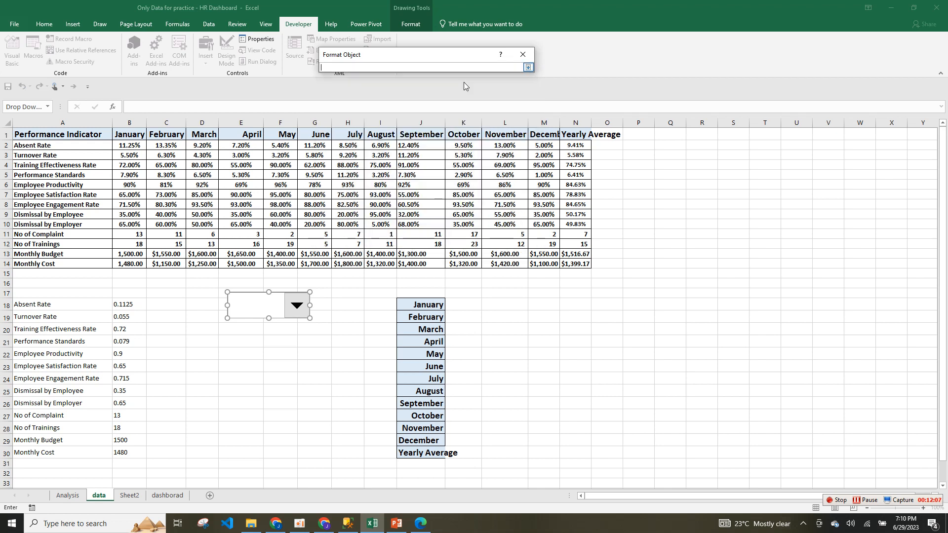
left_click_drag(434, 303, 428, 455)
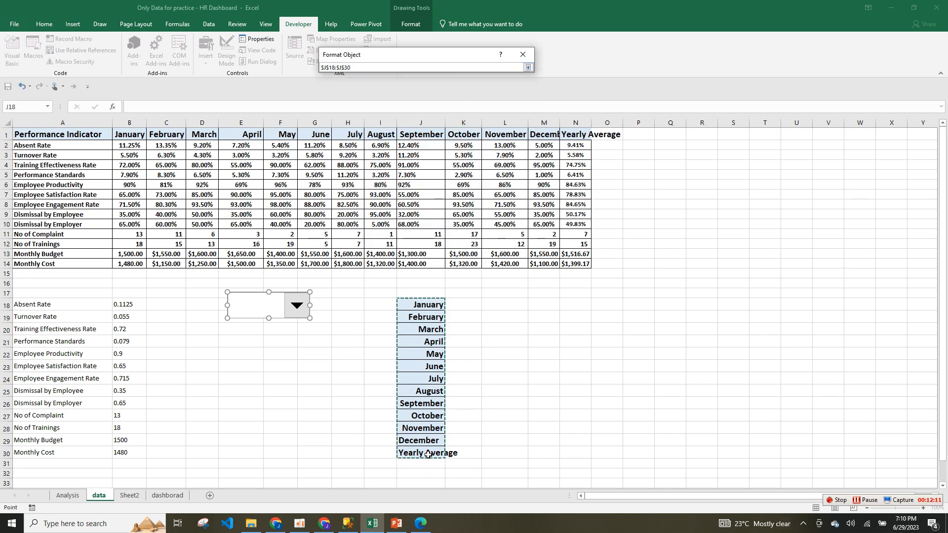
left_click(528, 67)
left_click(482, 243)
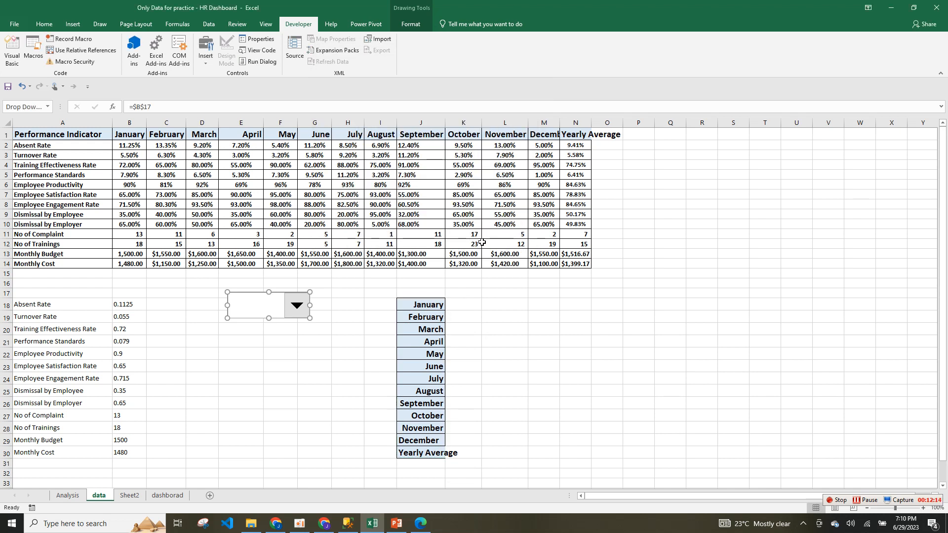
left_click(302, 331)
left_click(296, 307)
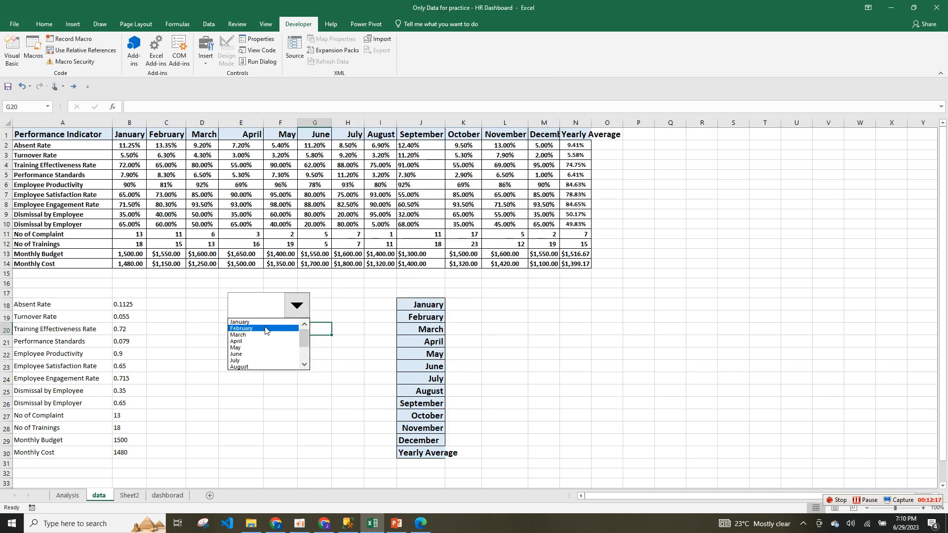
left_click(139, 297)
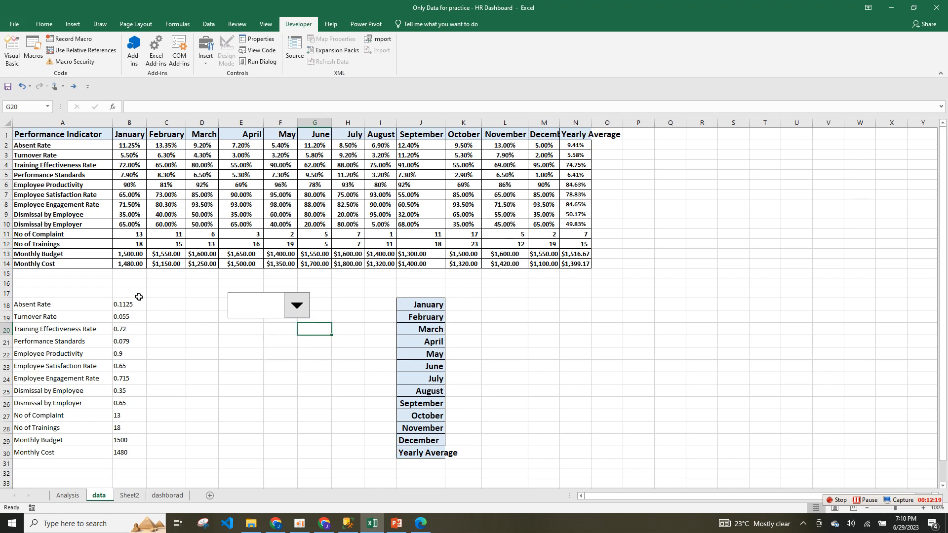
left_click(139, 294)
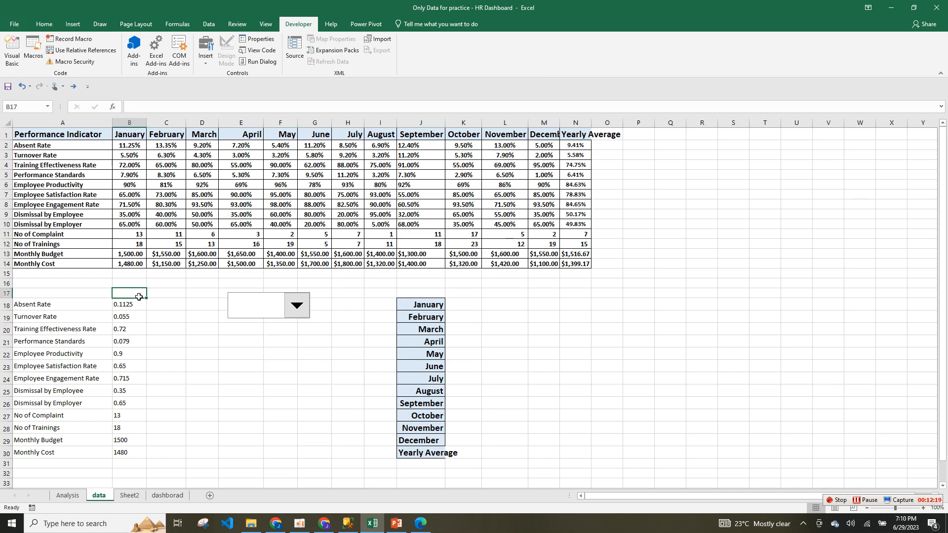
Pick January, February, April, then June from the drop-down to test the updates.
left_click(295, 310)
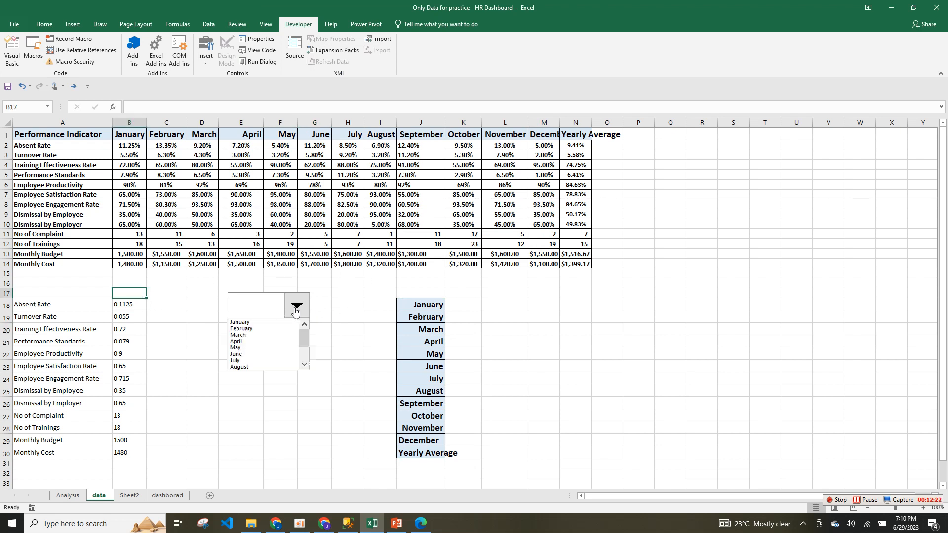
left_click(264, 324)
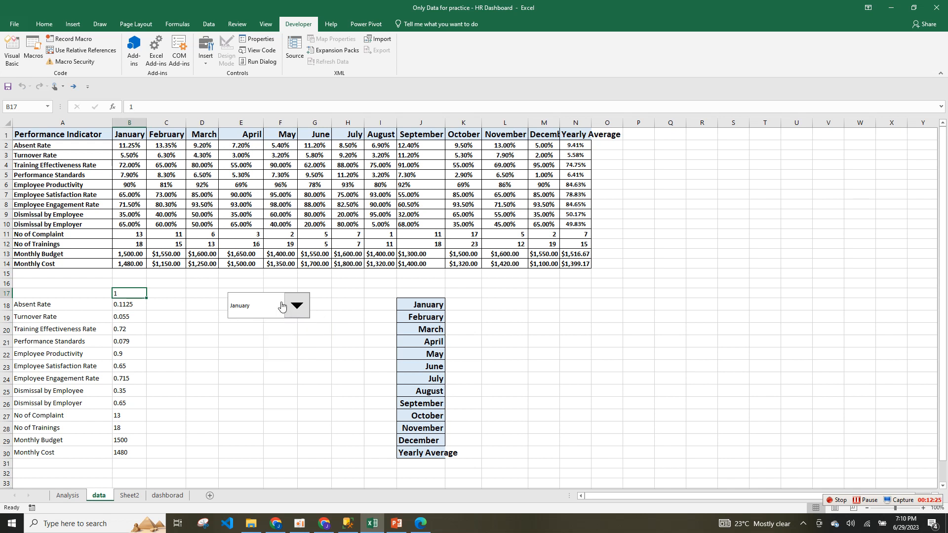
left_click(299, 306)
left_click(280, 330)
left_click(296, 306)
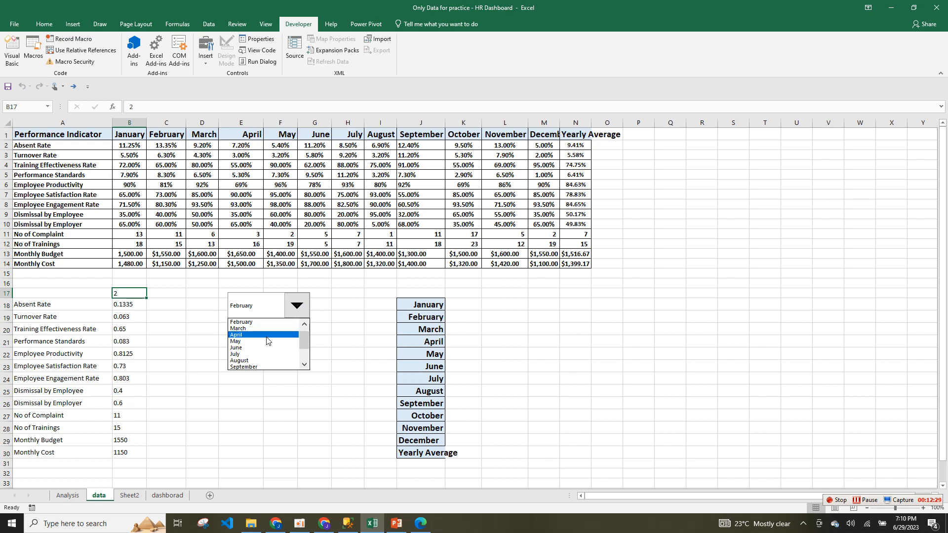
left_click(266, 336)
left_click(296, 306)
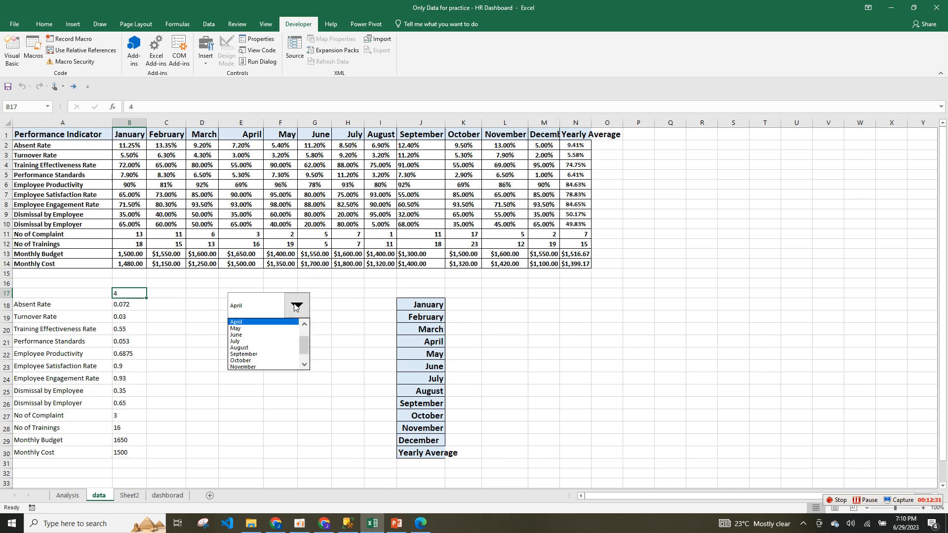
left_click(255, 336)
left_click(297, 306)
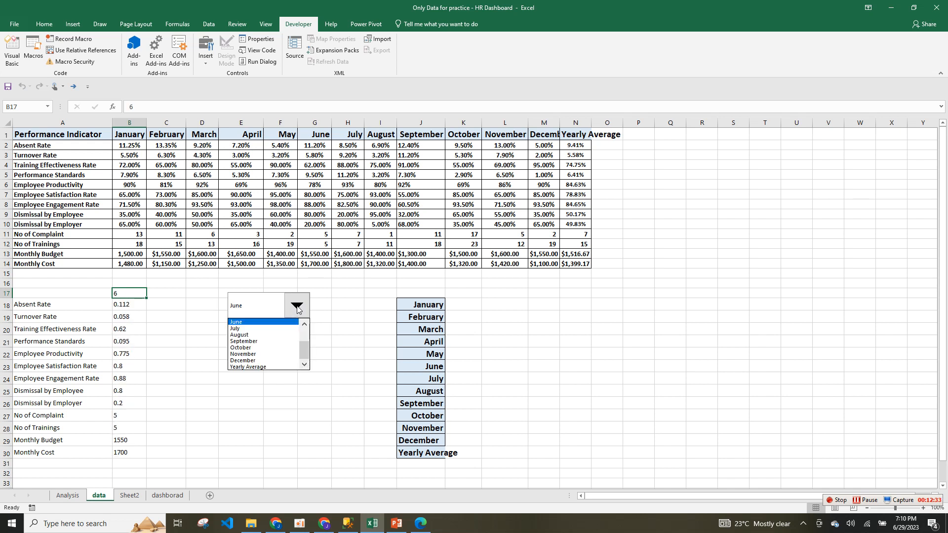
left_click(156, 307)
Set the drop-down back to January and select the rates from B18 down.
left_click(297, 307)
scroll(284, 327, "up", 3)
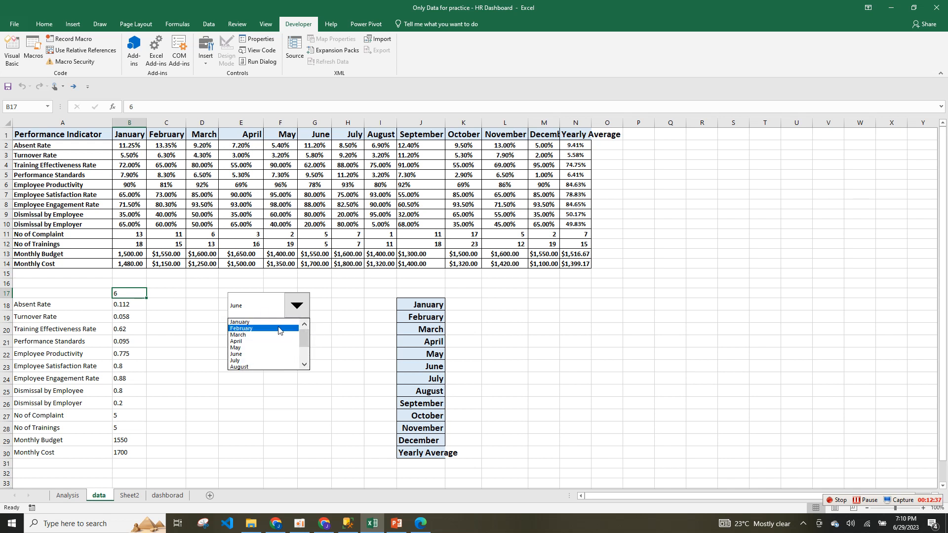
left_click(276, 323)
left_click_drag(123, 304, 123, 402)
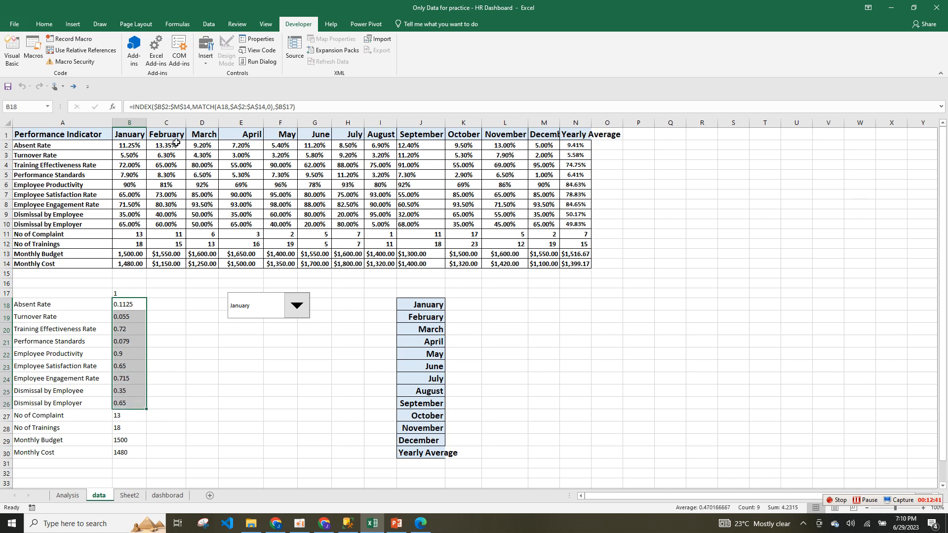
Format B18:B26 as percentages and B27:B30 as Comma Style with no decimals.
left_click(44, 24)
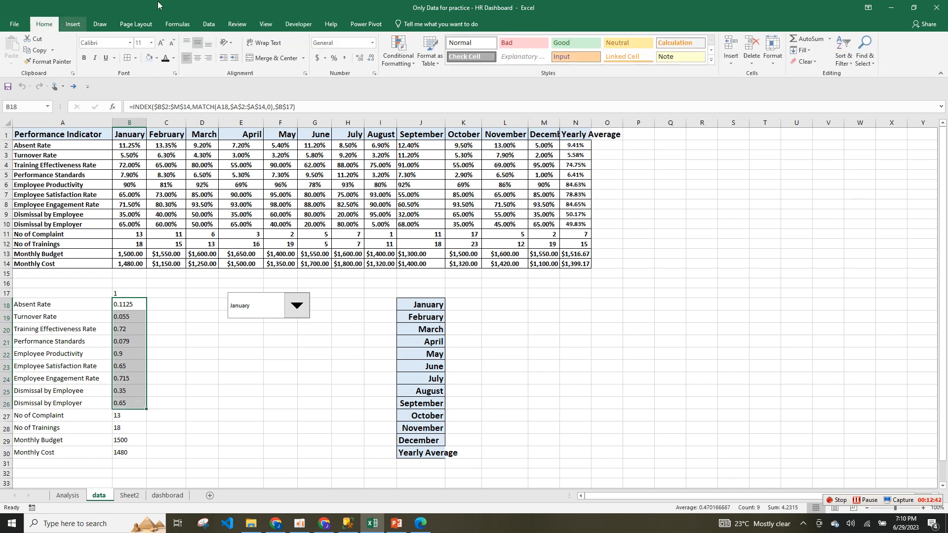
left_click(335, 59)
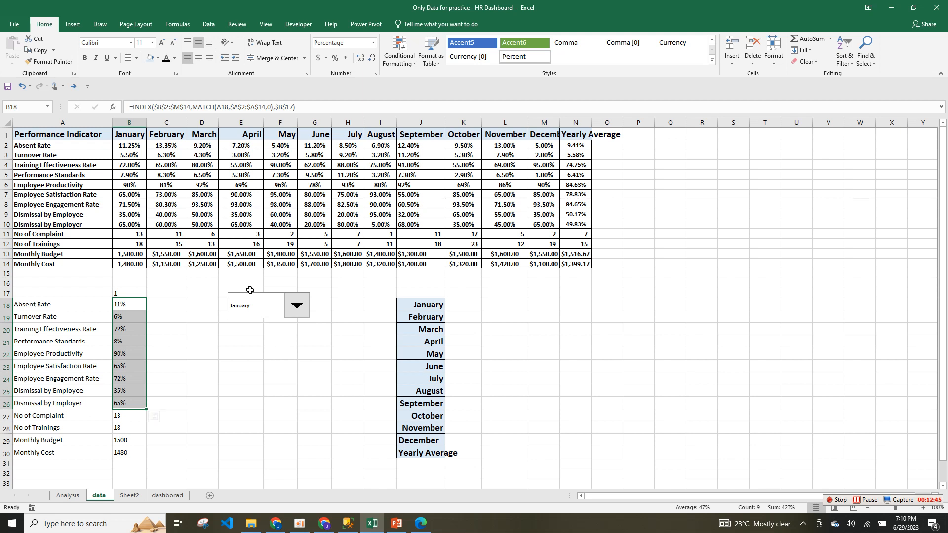
left_click_drag(131, 416, 124, 453)
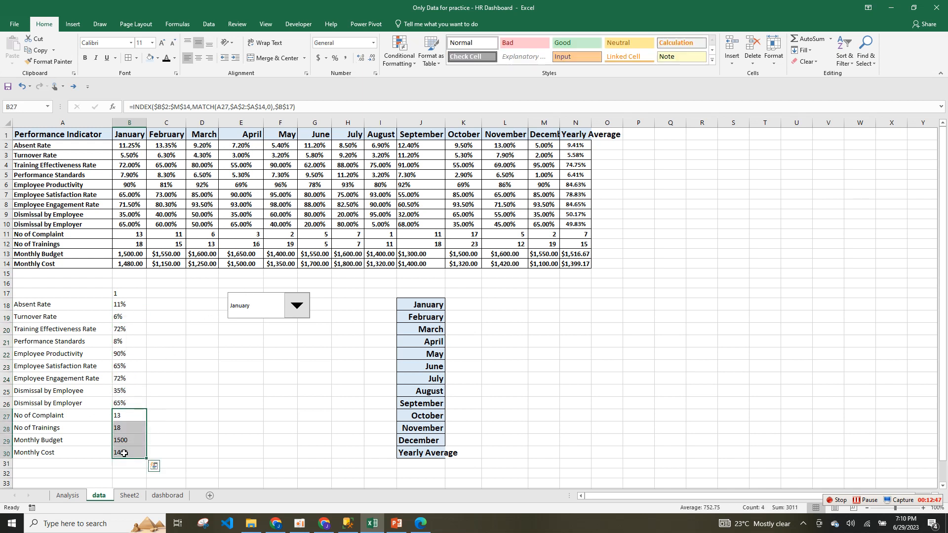
left_click(348, 59)
left_click(372, 59)
left_click(372, 60)
Centre the values in column B.
left_click(217, 354)
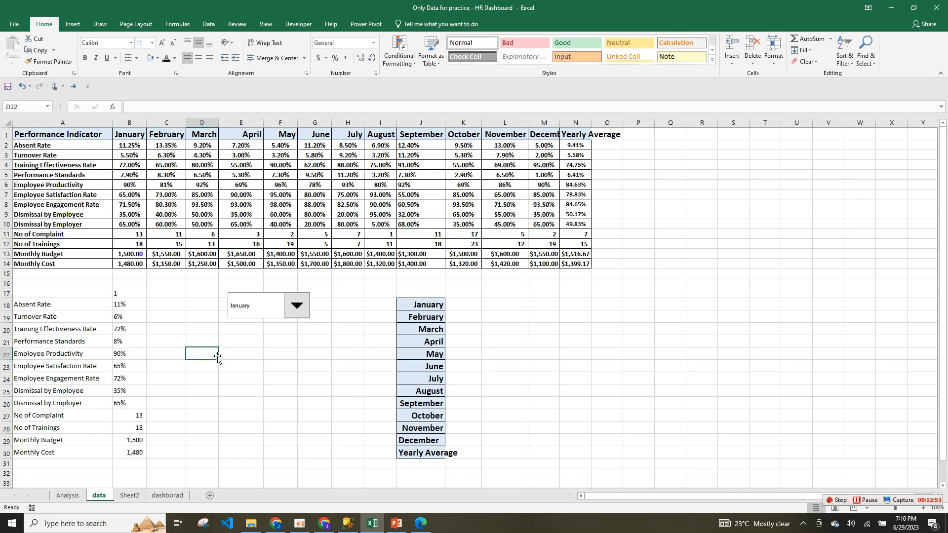
left_click(130, 122)
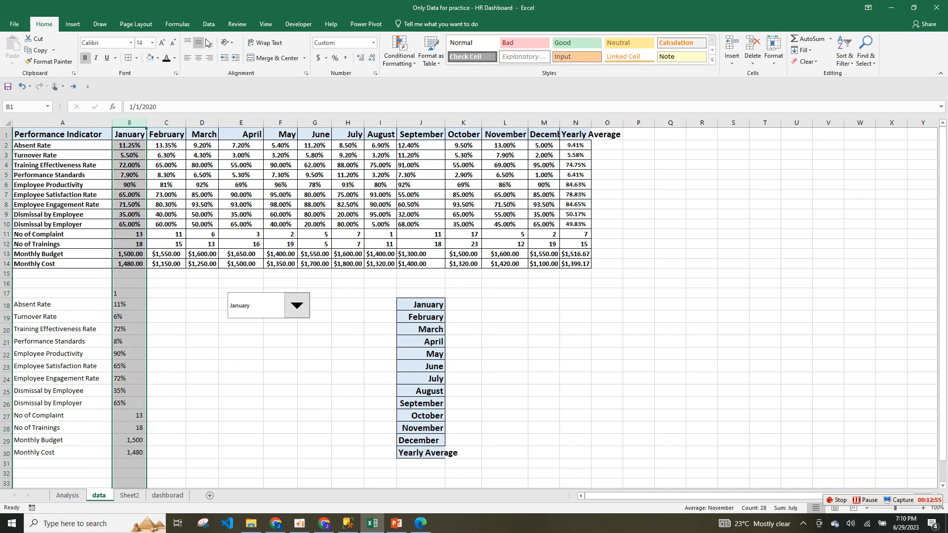
left_click(198, 58)
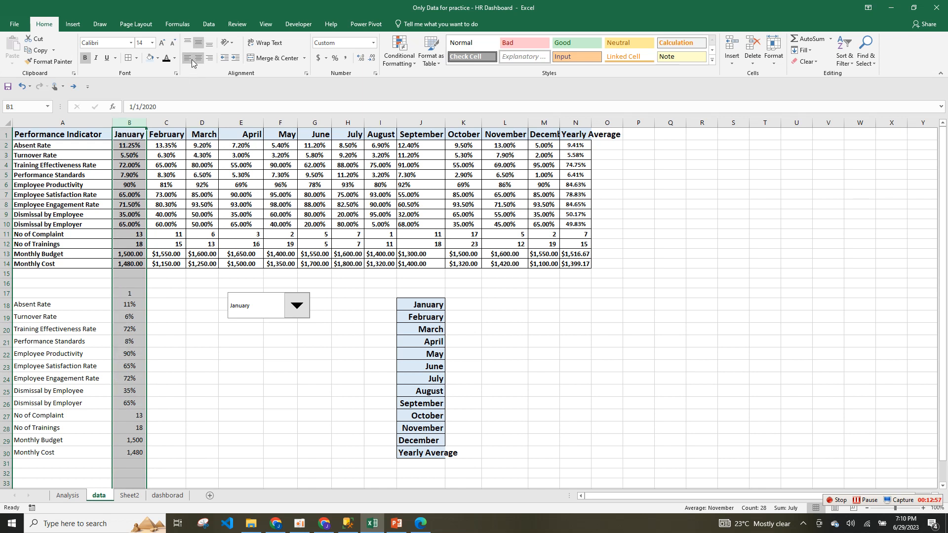
left_click(187, 58)
left_click(198, 58)
left_click(198, 59)
left_click(198, 59)
left_click(199, 332)
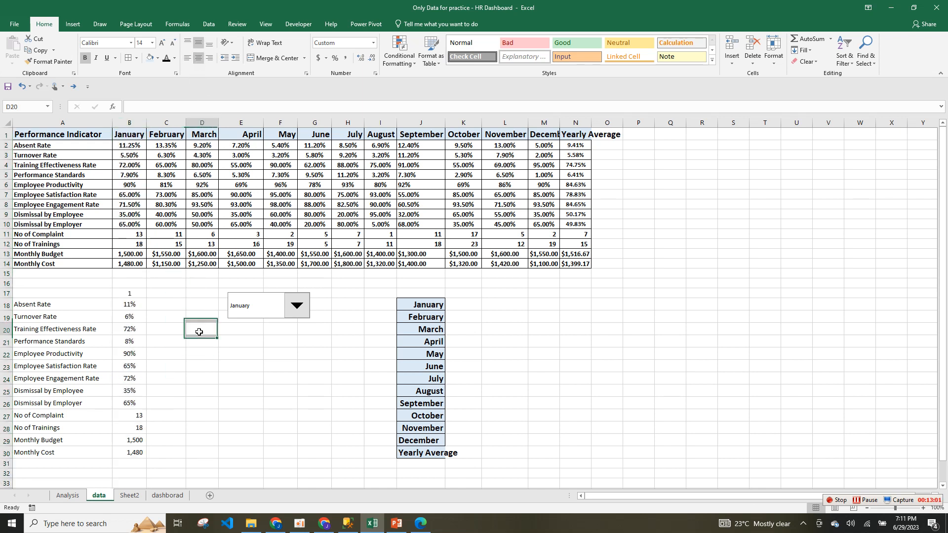
left_click(199, 332)
left_click(162, 306)
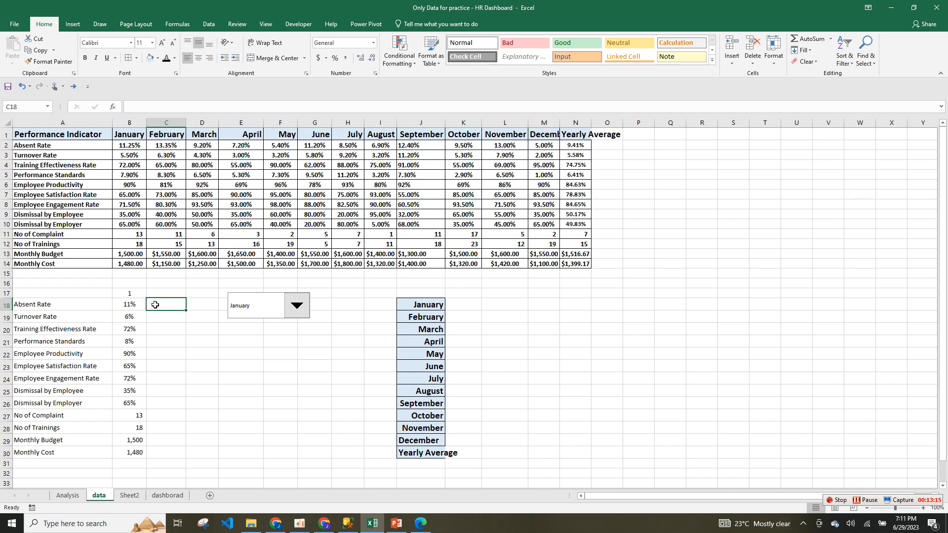
Enter a first MAX formula in C18 over B18 and the indicator table, times 1.1.
type("=ma")
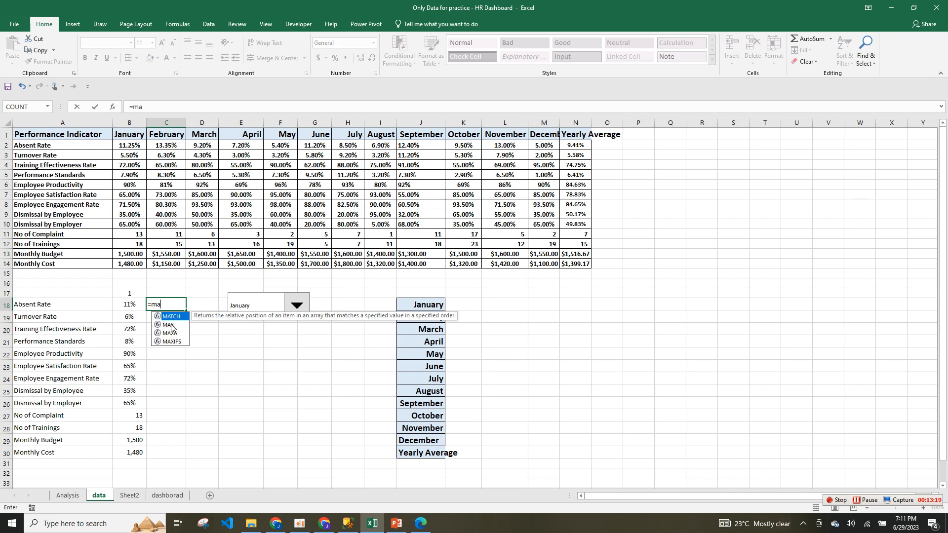
double_click(165, 324)
left_click(131, 306)
type(",")
left_click_drag(135, 145, 552, 264)
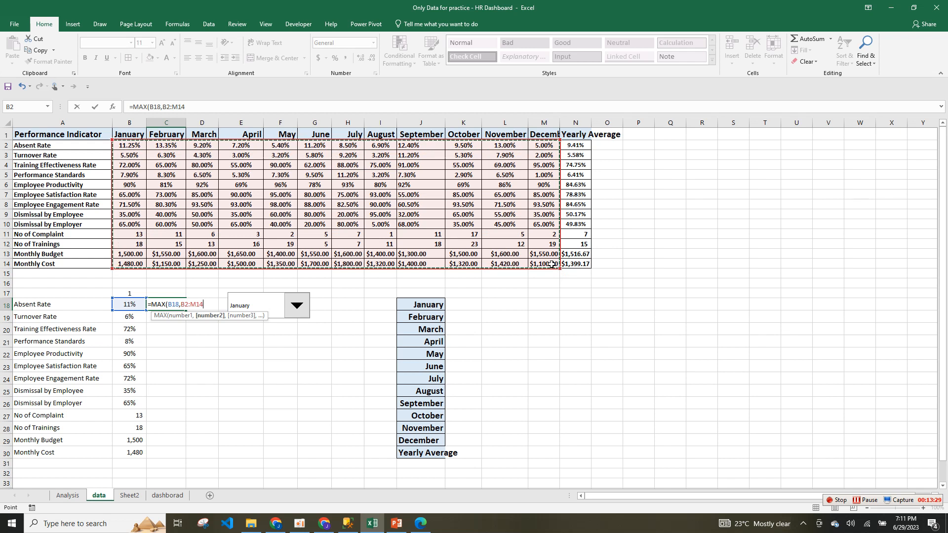
type(")")
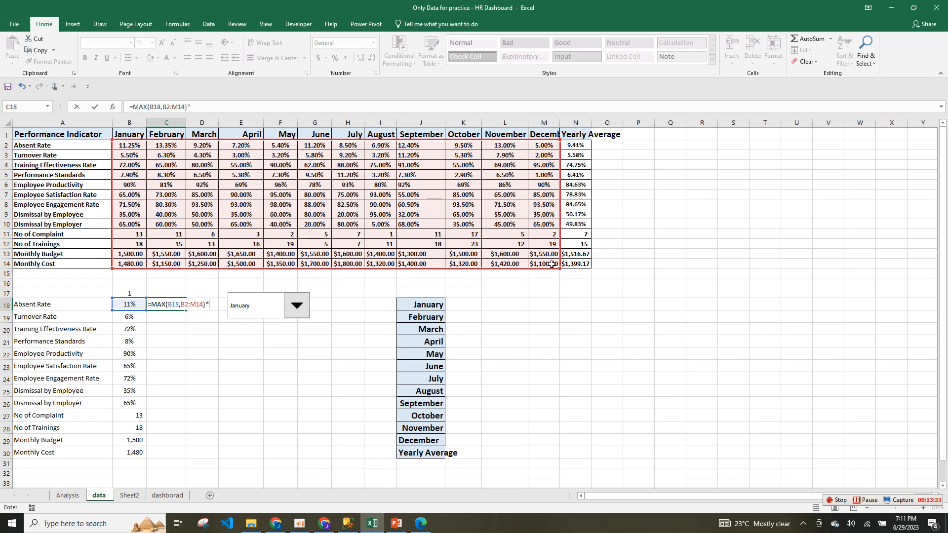
type("*1.1")
key("Return")
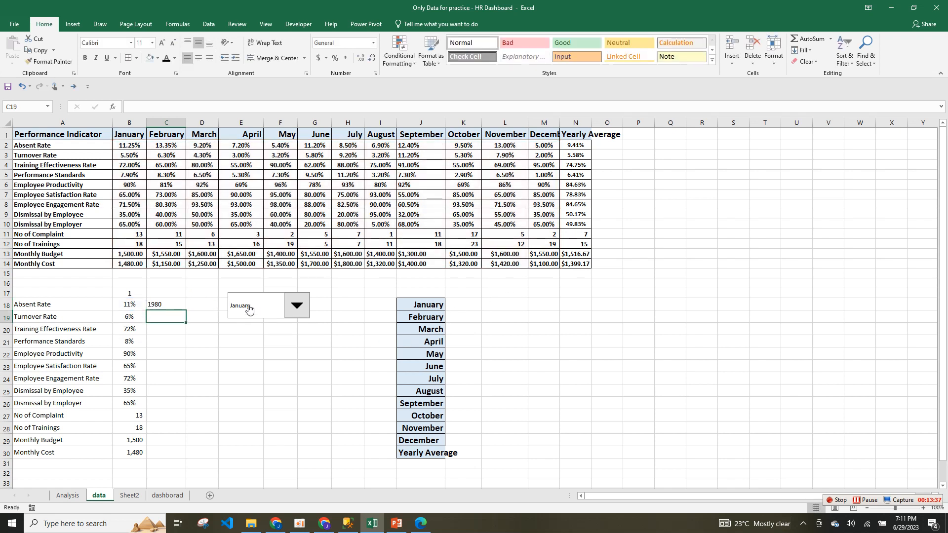
Clear the earlier MAX formula out of C18.
left_click(171, 306)
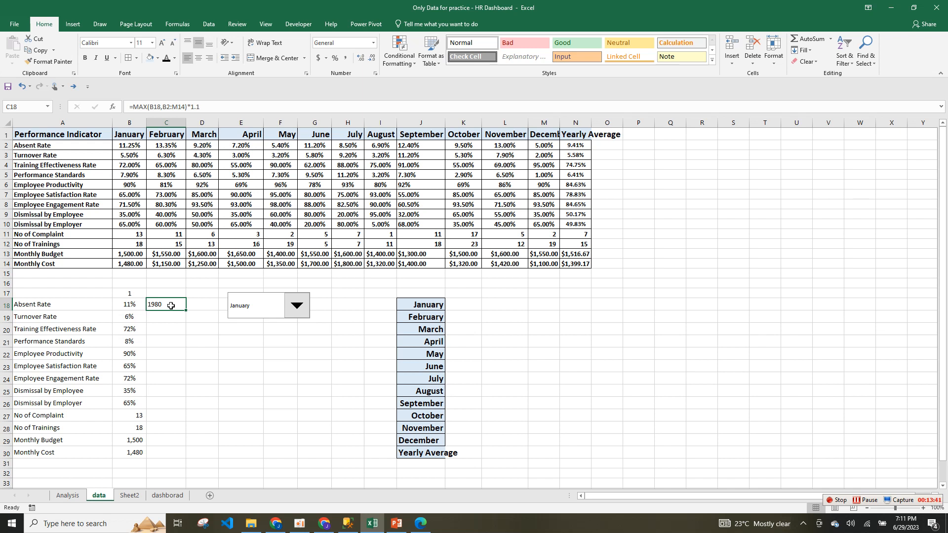
double_click(171, 307)
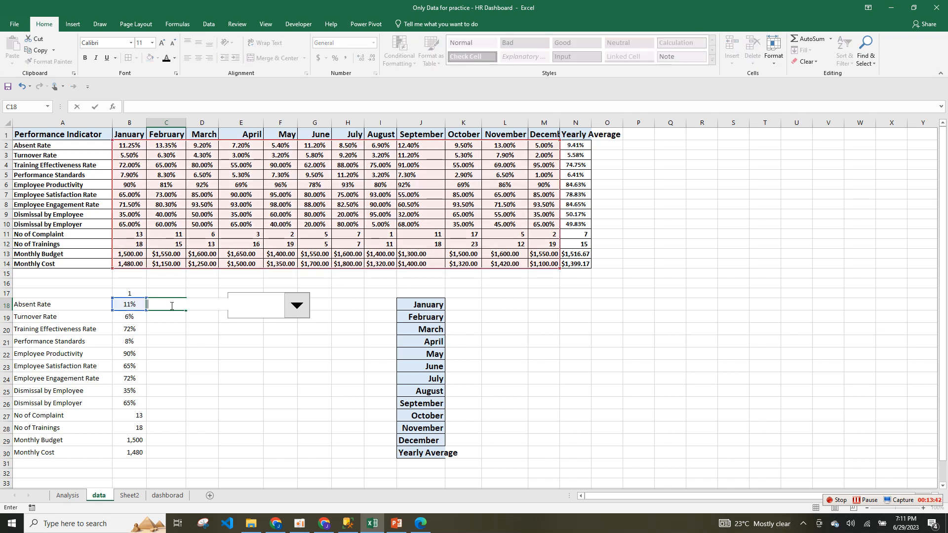
left_click(182, 336)
left_click(170, 305)
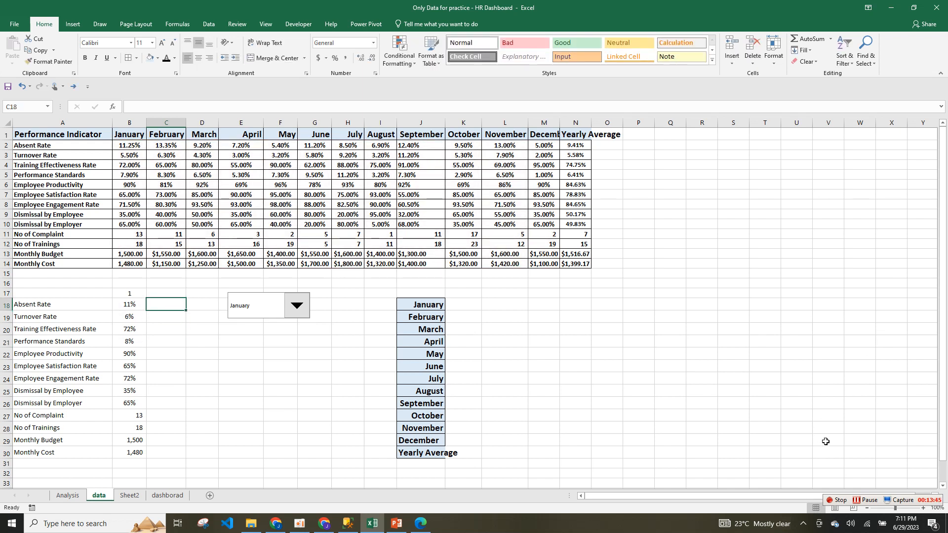
left_click(865, 501)
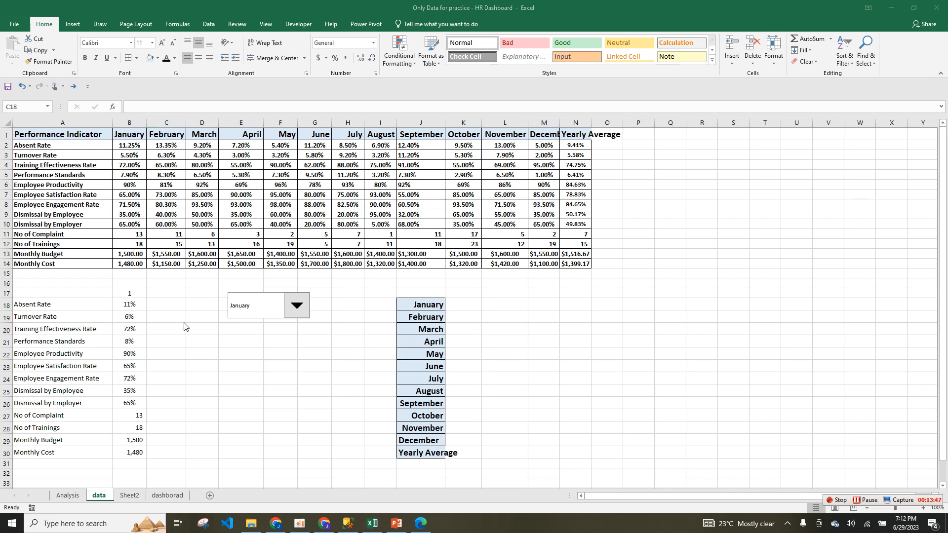
Rebuild C18 as MAX of the Absent Rate row B2:M2, giving 0.14685.
left_click(169, 303)
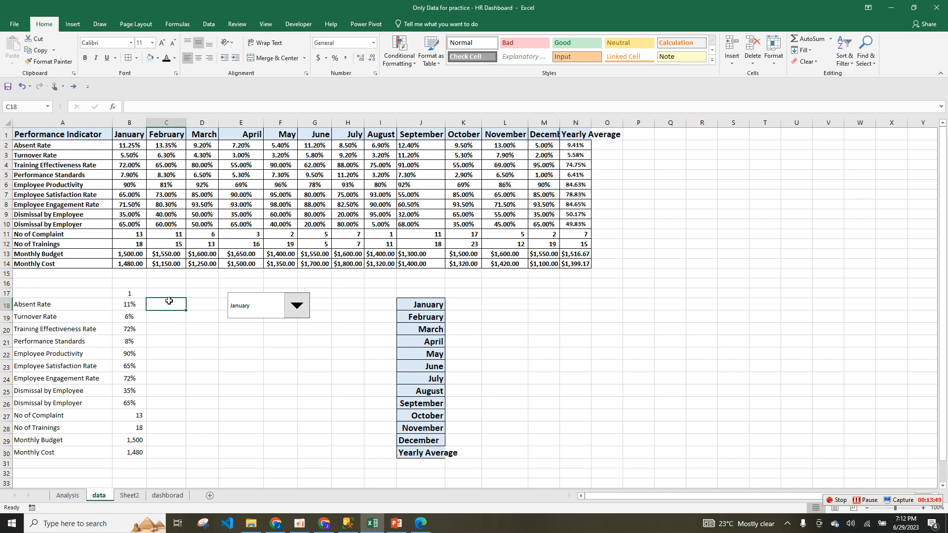
type("=ma")
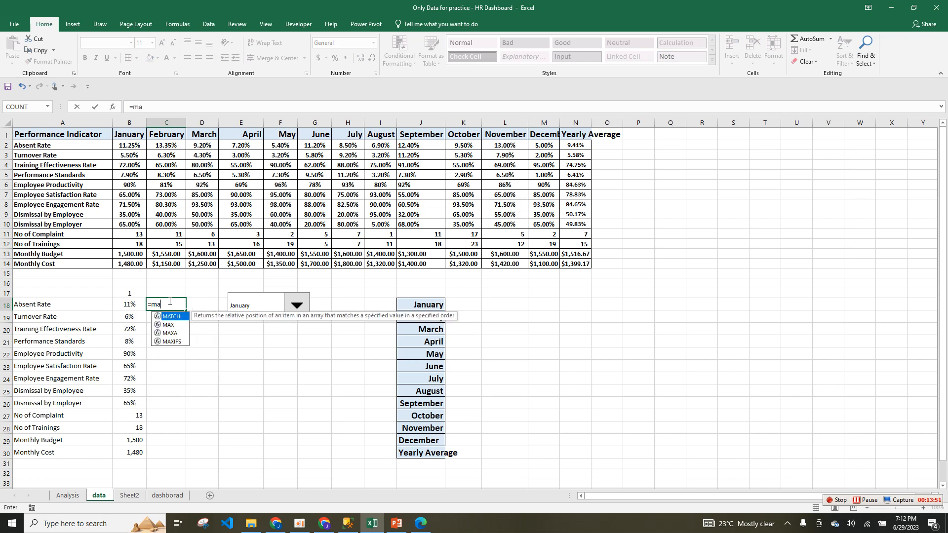
double_click(168, 326)
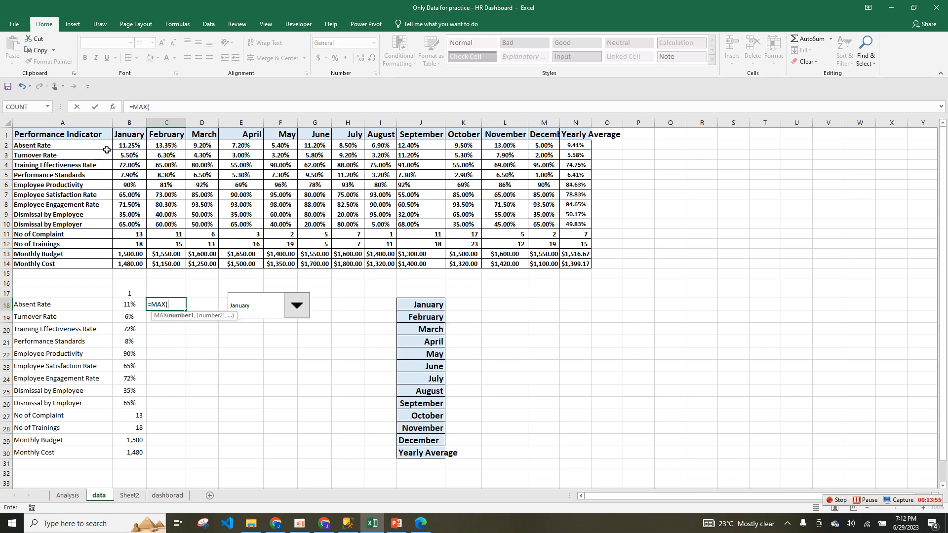
left_click_drag(123, 148, 539, 145)
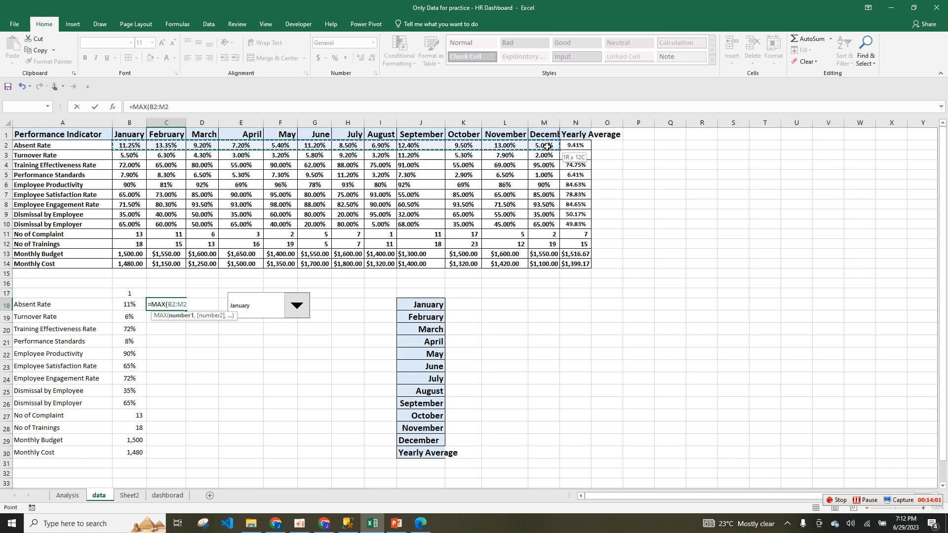
left_click_drag(547, 146, 549, 148)
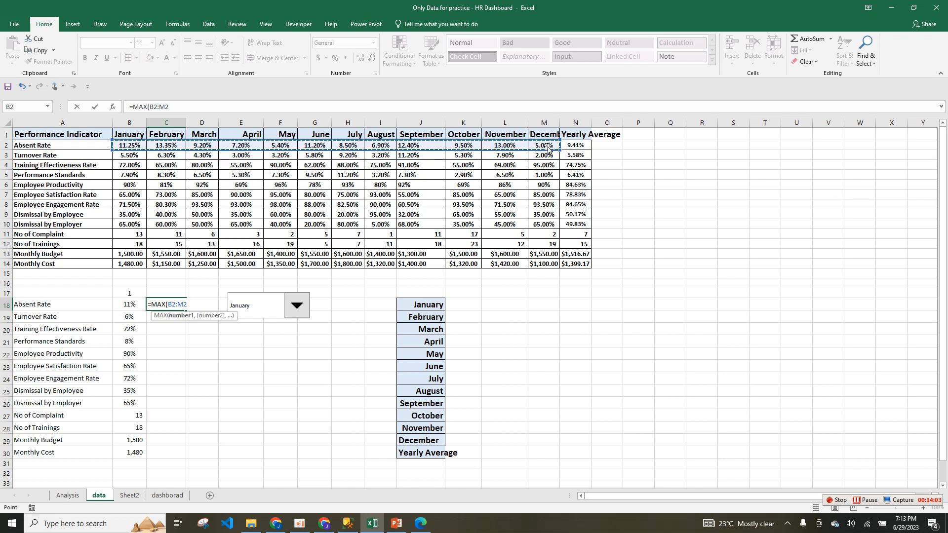
type(")*1.1")
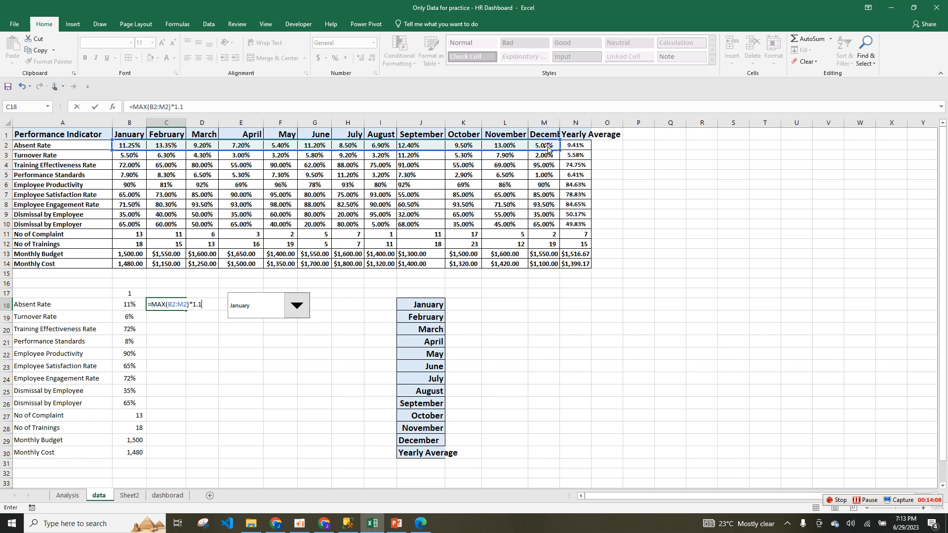
key("Return")
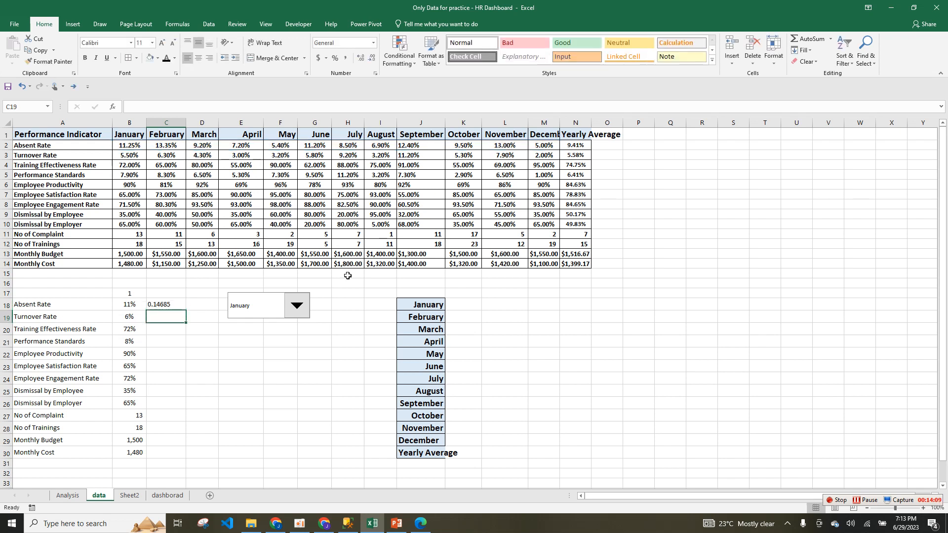
Fill C18's formula down to C30 and format C18:C26 as percentages.
left_click(178, 305)
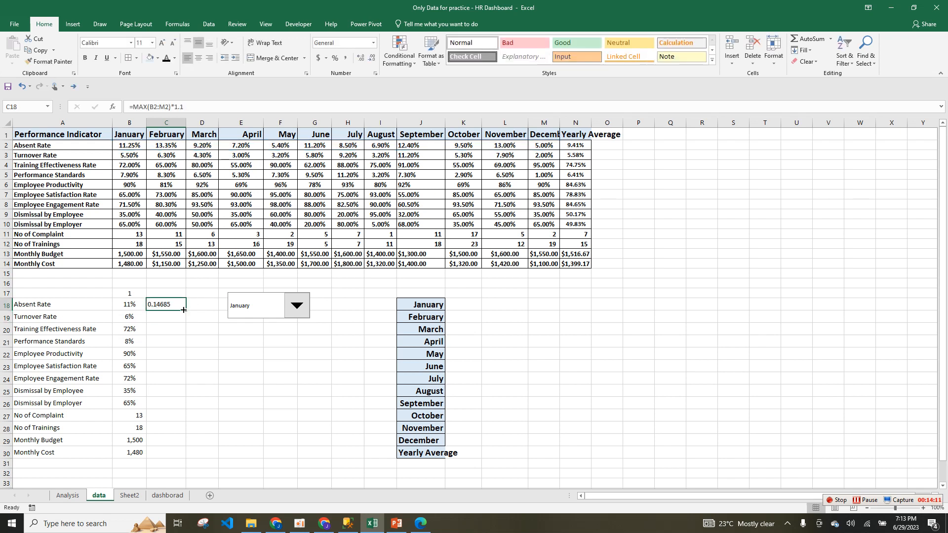
left_click_drag(185, 309, 186, 460)
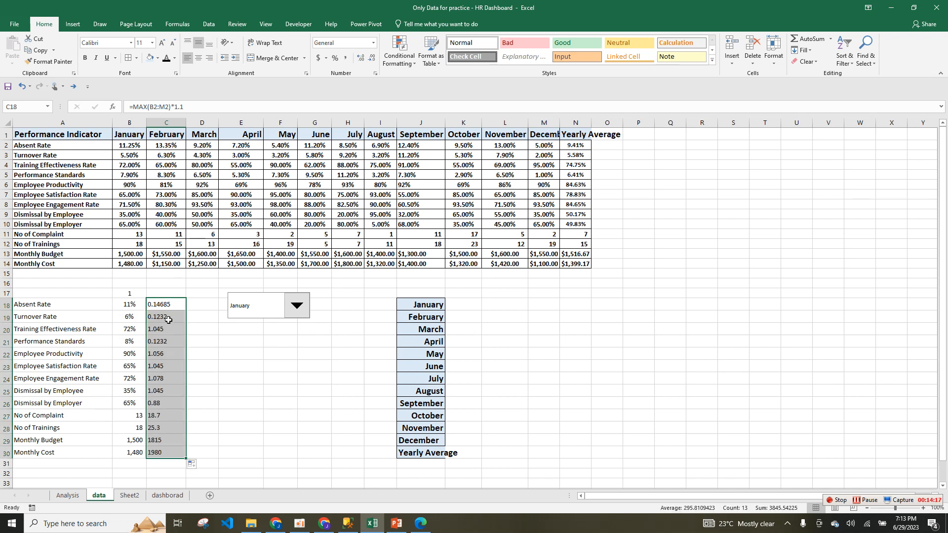
left_click_drag(174, 306, 179, 405)
left_click(334, 58)
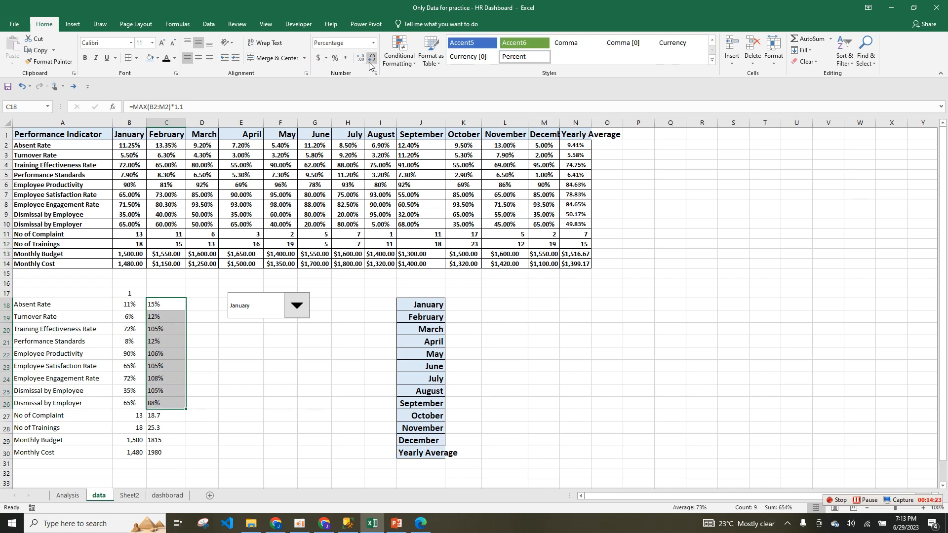
Overwrite C23 and C24 with 100%.
left_click(168, 378)
left_click(169, 367)
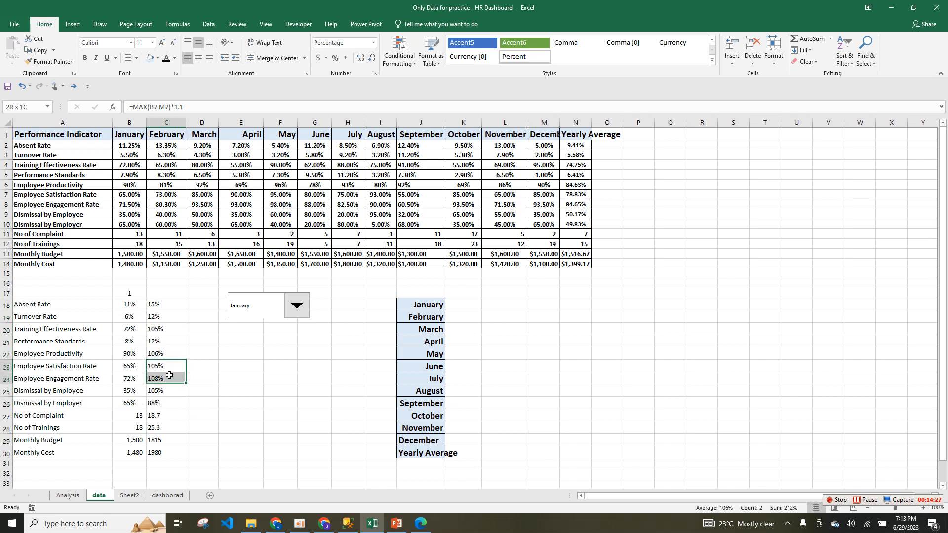
type("100")
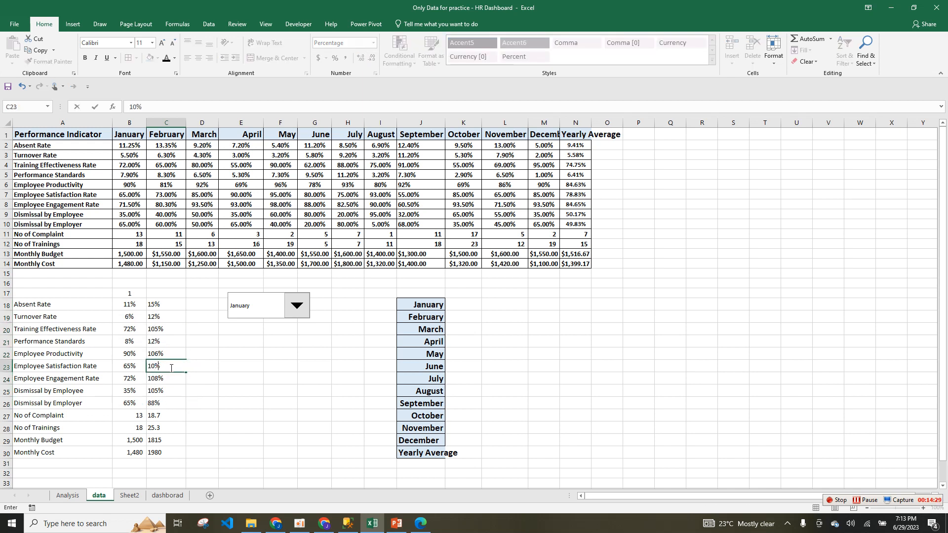
left_click(168, 379)
type("10")
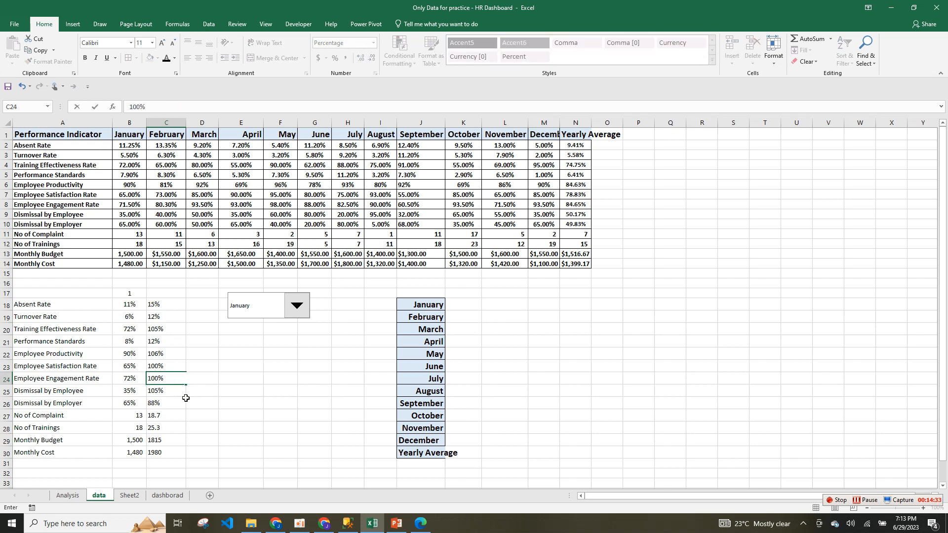
type("0")
left_click(223, 424)
left_click(193, 363)
right_click(201, 349)
left_click(211, 409)
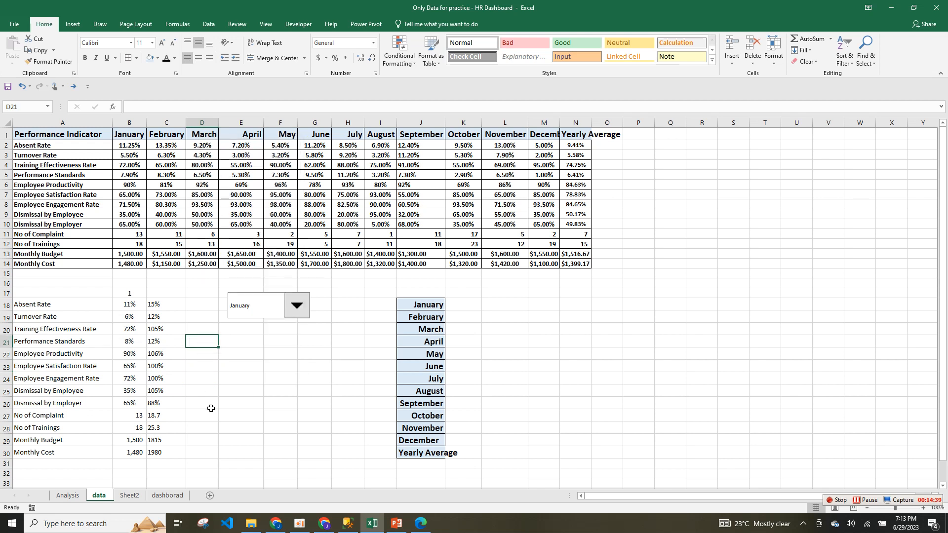
left_click(277, 415)
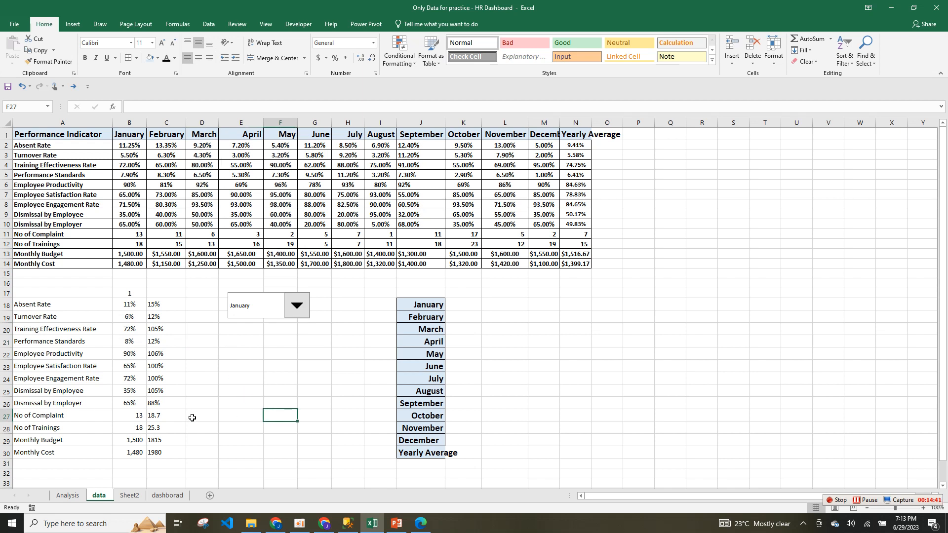
left_click(132, 495)
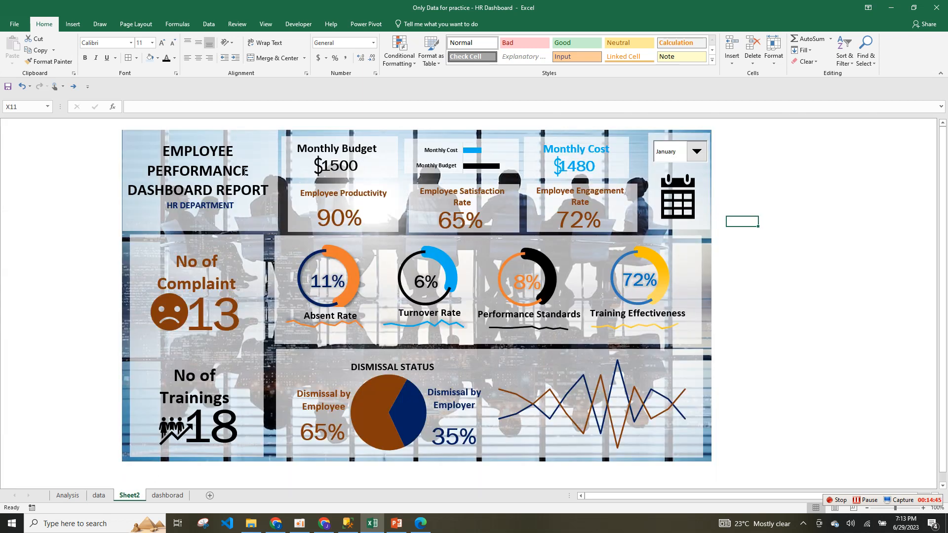
left_click(339, 160)
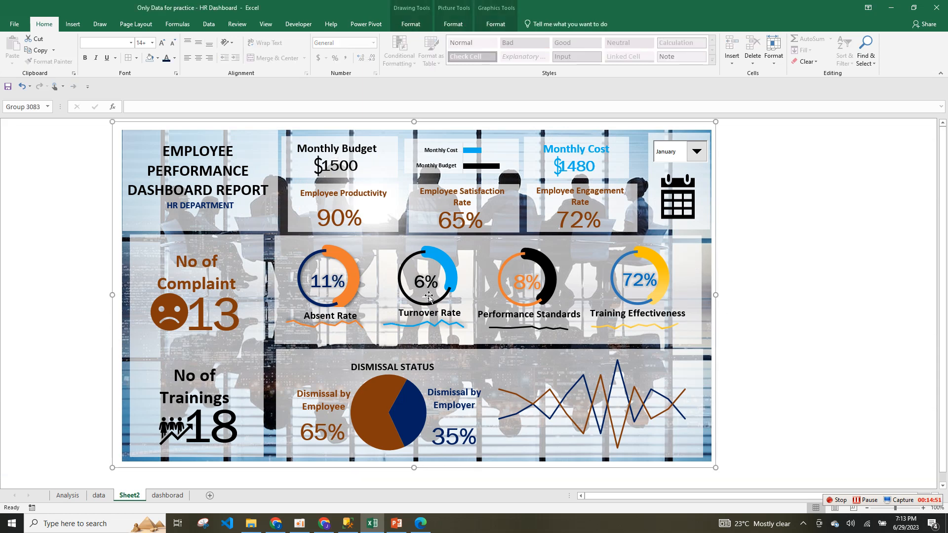
left_click(167, 496)
left_click(129, 495)
left_click(159, 496)
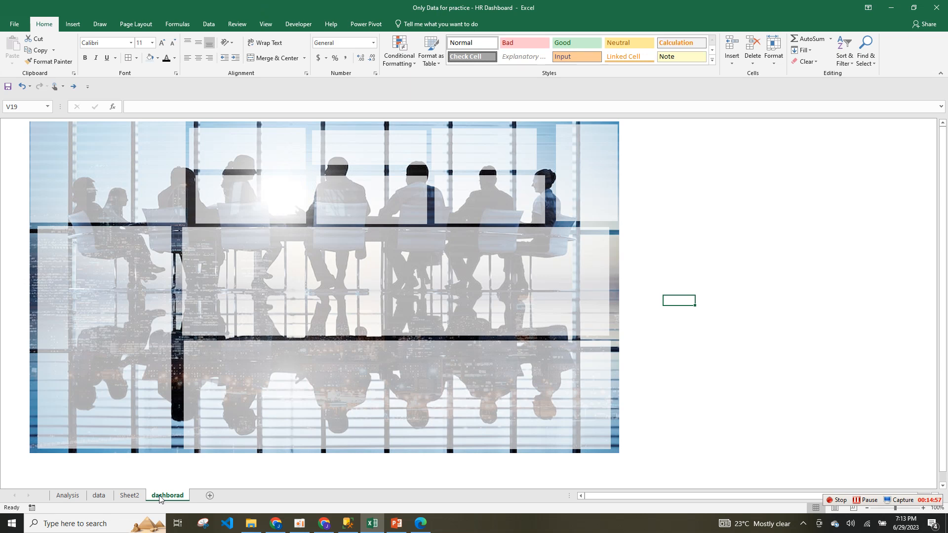
left_click(98, 496)
left_click(269, 351)
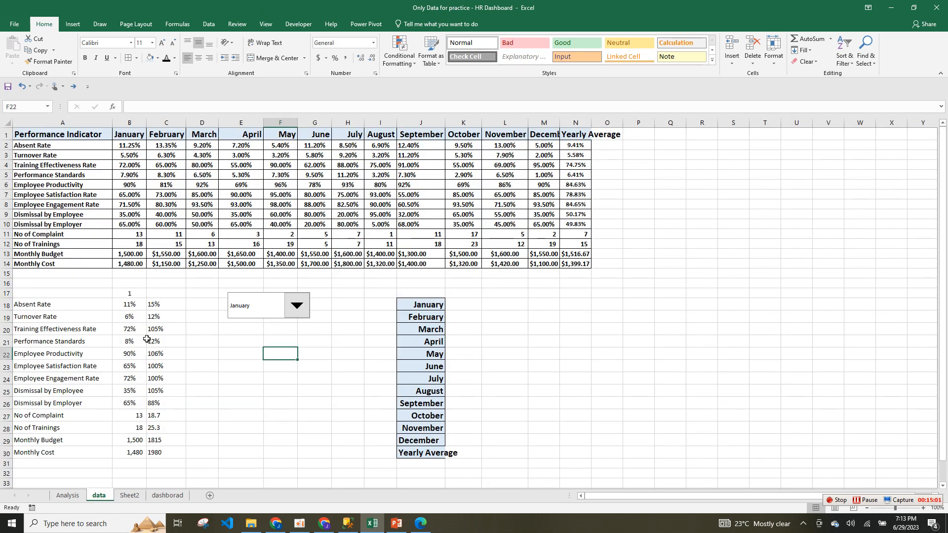
left_click_drag(124, 307, 149, 305)
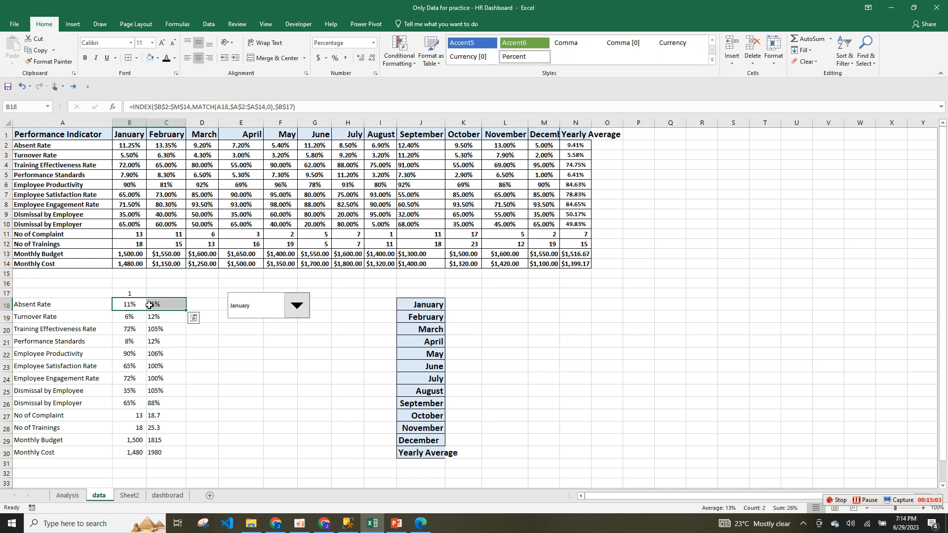
Insert a doughnut chart, move it up-right, and remove its title and legend.
left_click(72, 24)
left_click(423, 61)
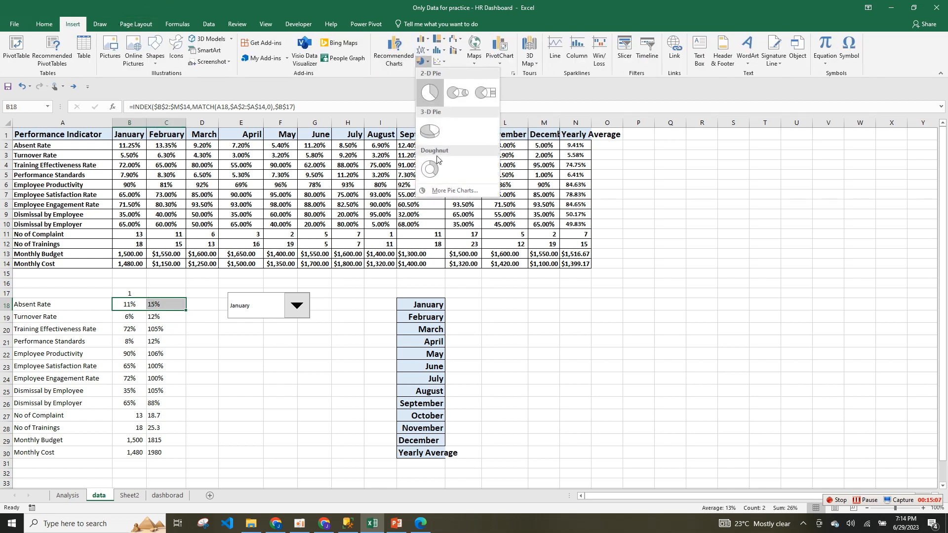
left_click(430, 168)
left_click_drag(620, 350, 800, 250)
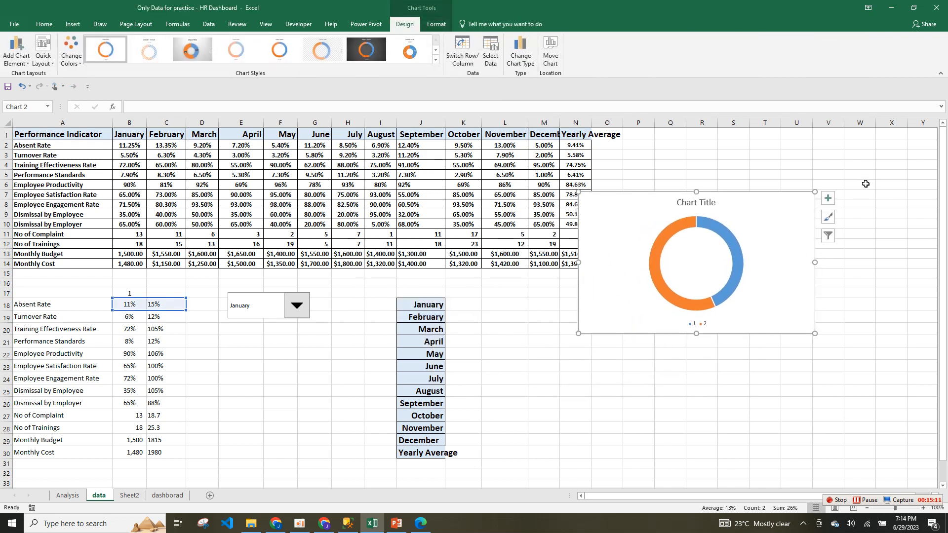
left_click(828, 198)
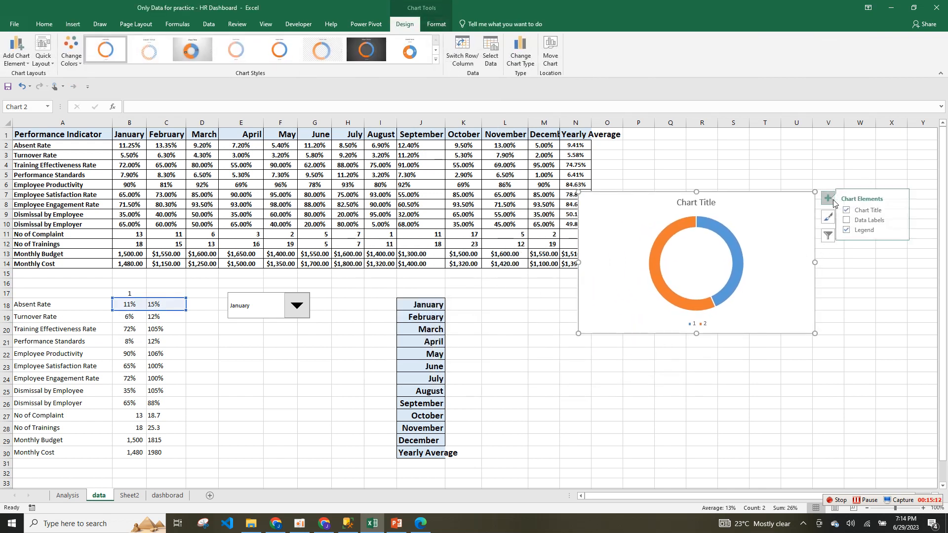
left_click(861, 211)
left_click(862, 230)
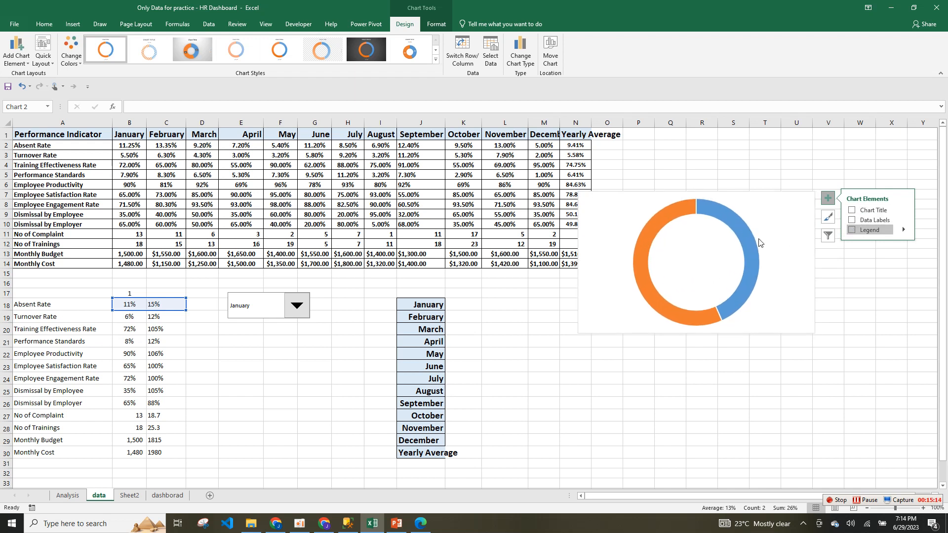
Browse the chart's outline and fill colour options on the Format tab.
left_click(738, 203)
left_click(788, 218)
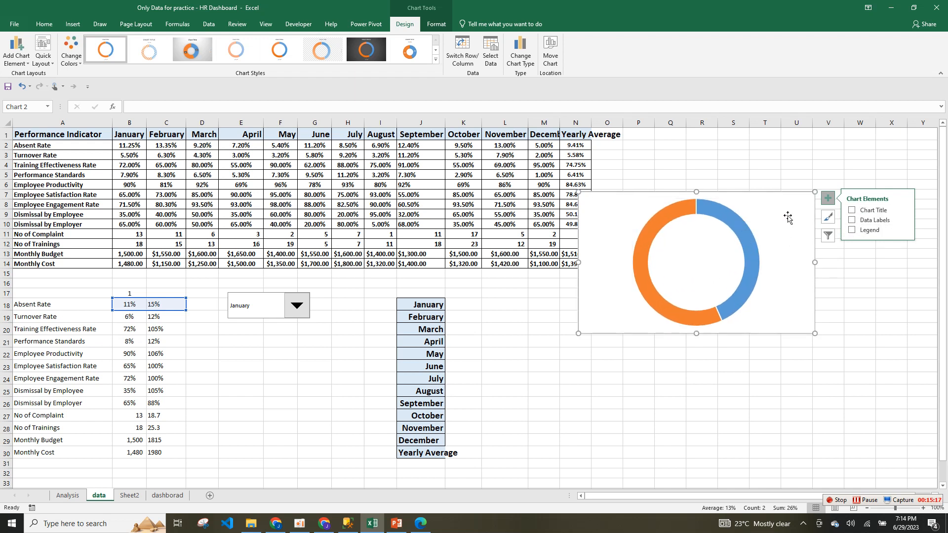
left_click(437, 25)
left_click(388, 52)
left_click(376, 50)
left_click(380, 43)
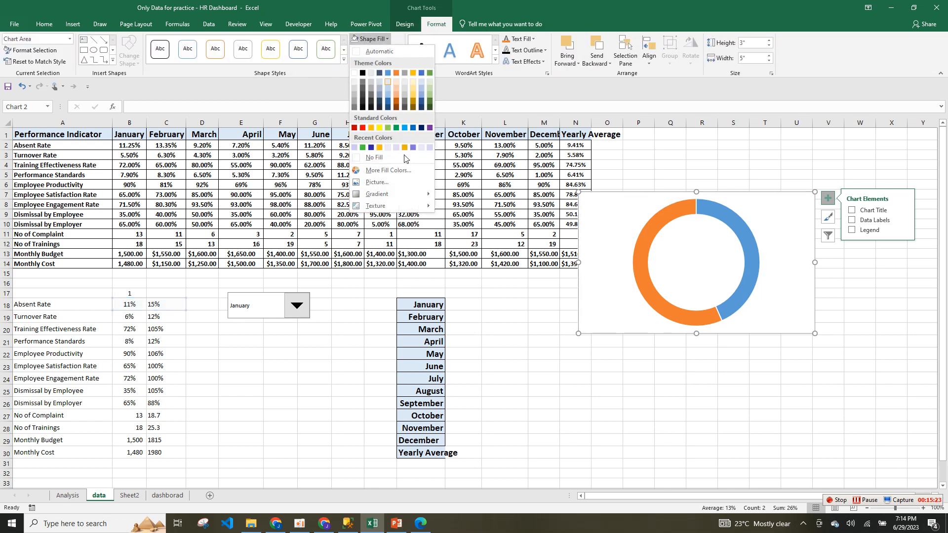
left_click(804, 205)
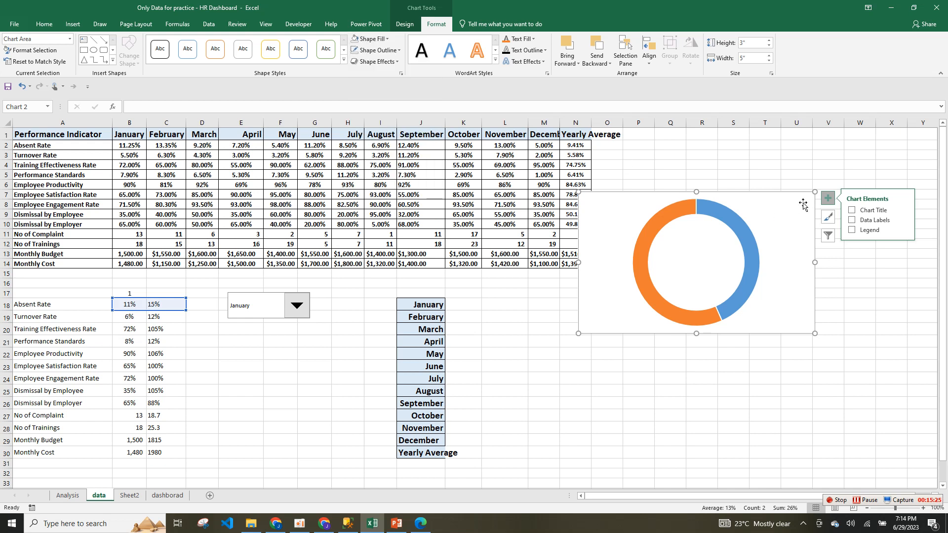
Move the chart left over the table and set its chart area to No Fill.
left_click_drag(732, 191, 562, 214)
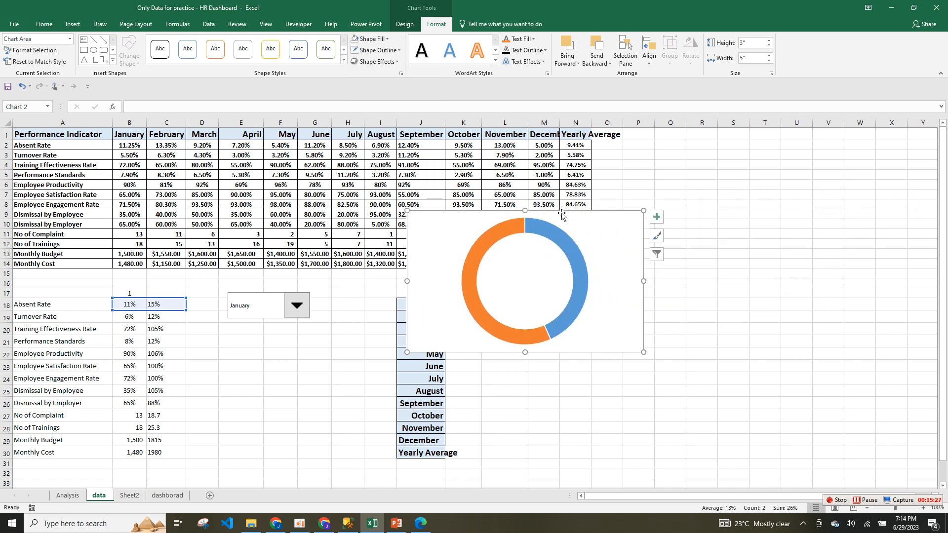
left_click(566, 243)
left_click(594, 219)
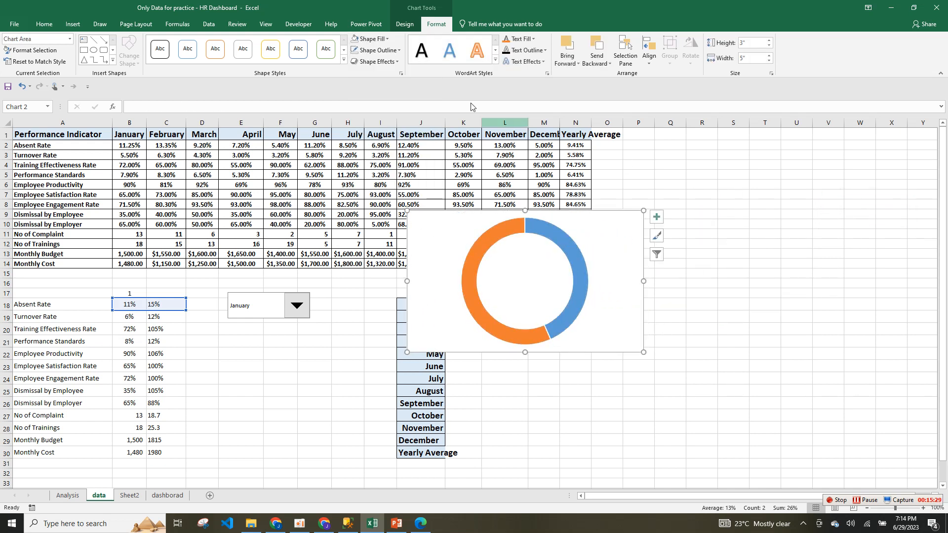
left_click(372, 39)
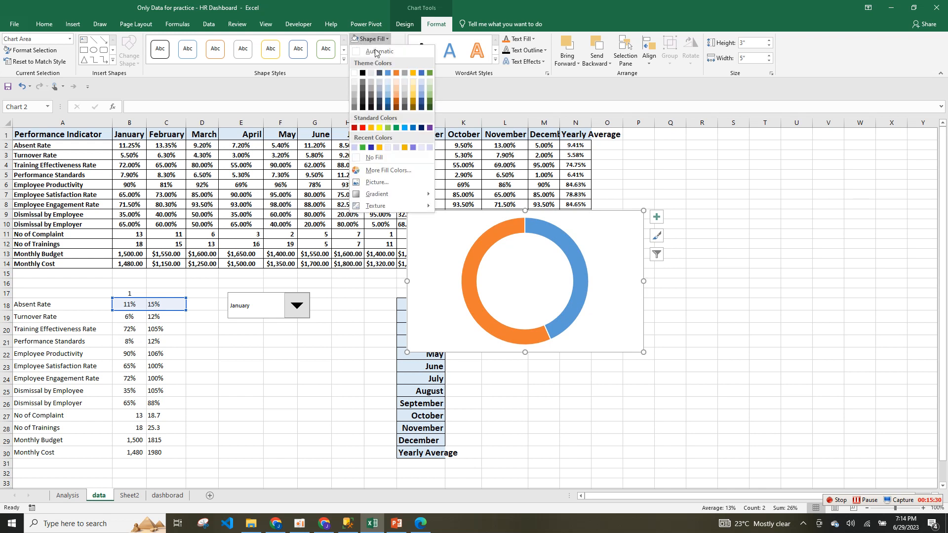
left_click(375, 157)
left_click(586, 272)
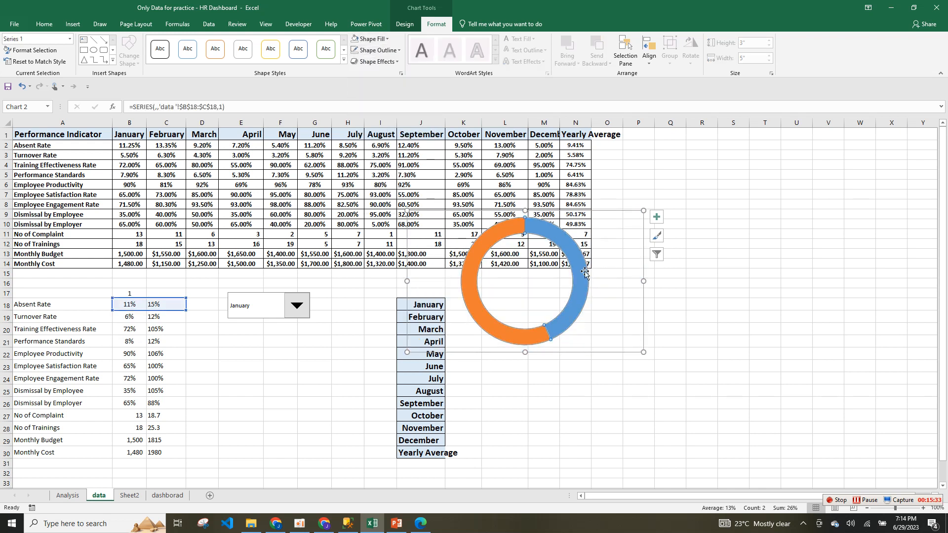
Remove the outlines from the orange segment and the whole doughnut ring.
right_click(585, 272)
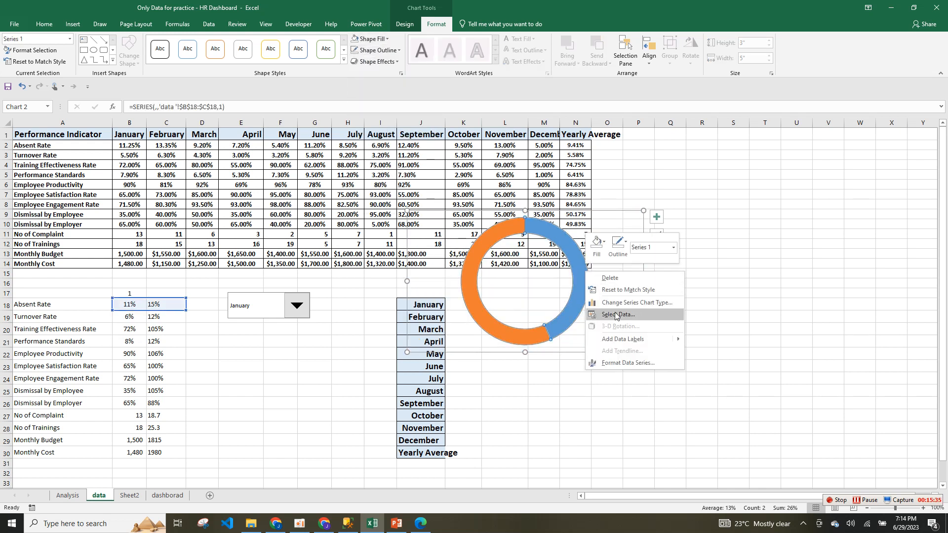
left_click(546, 231)
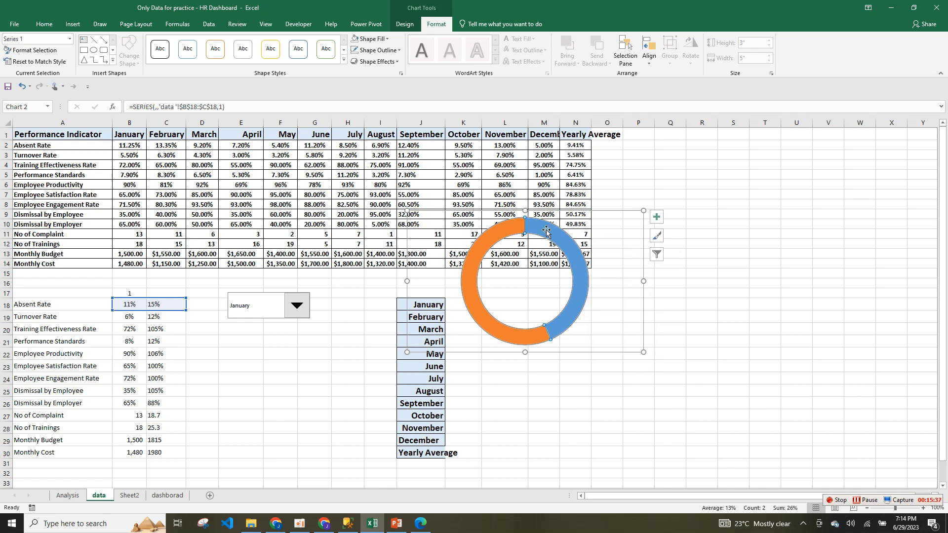
left_click(518, 227)
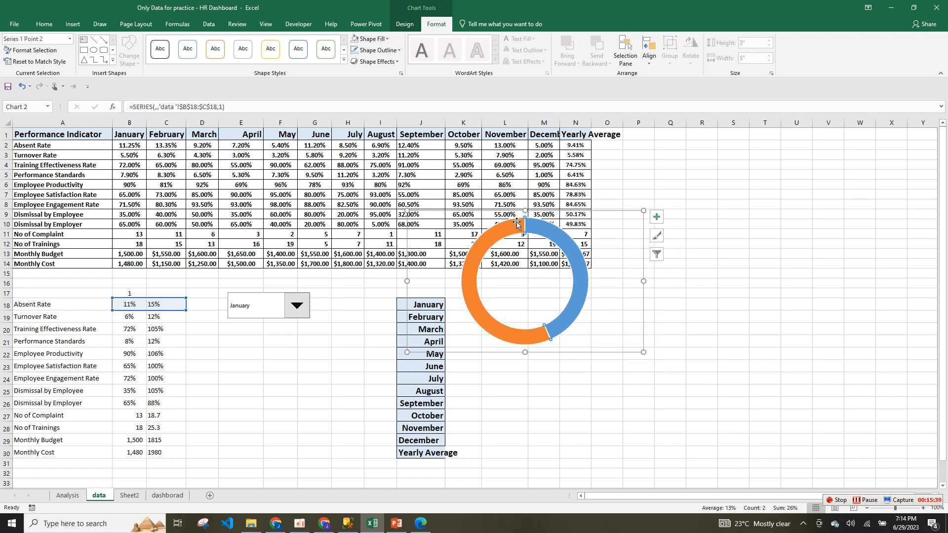
left_click(389, 51)
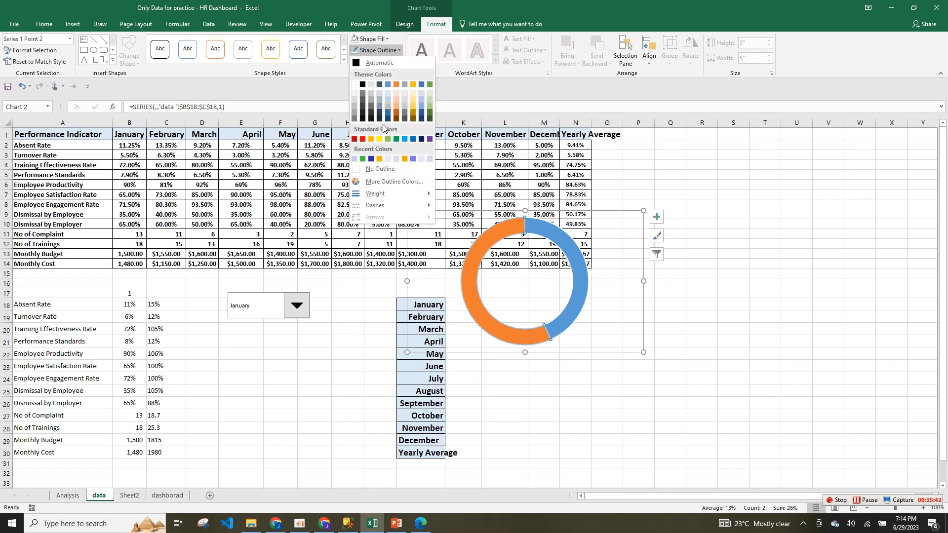
left_click(383, 167)
left_click(635, 292)
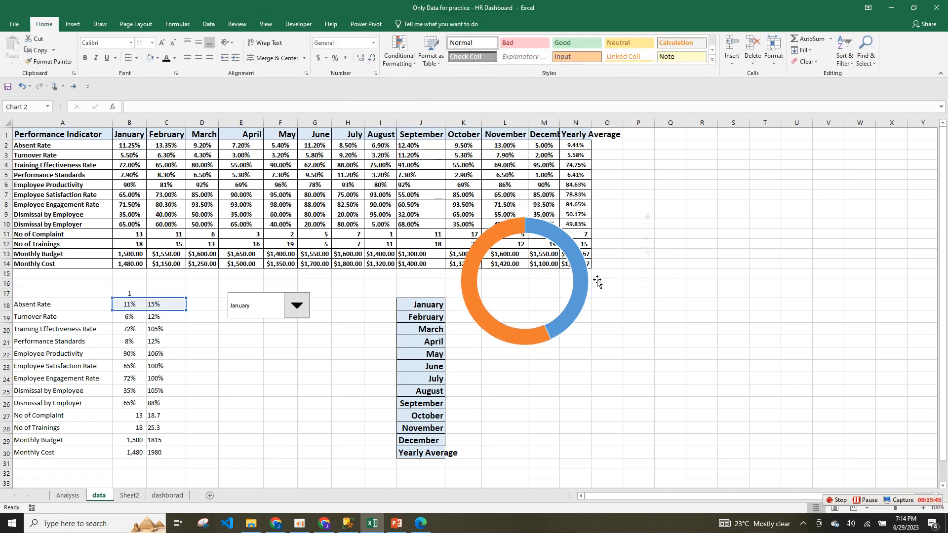
left_click(572, 257)
left_click(571, 257)
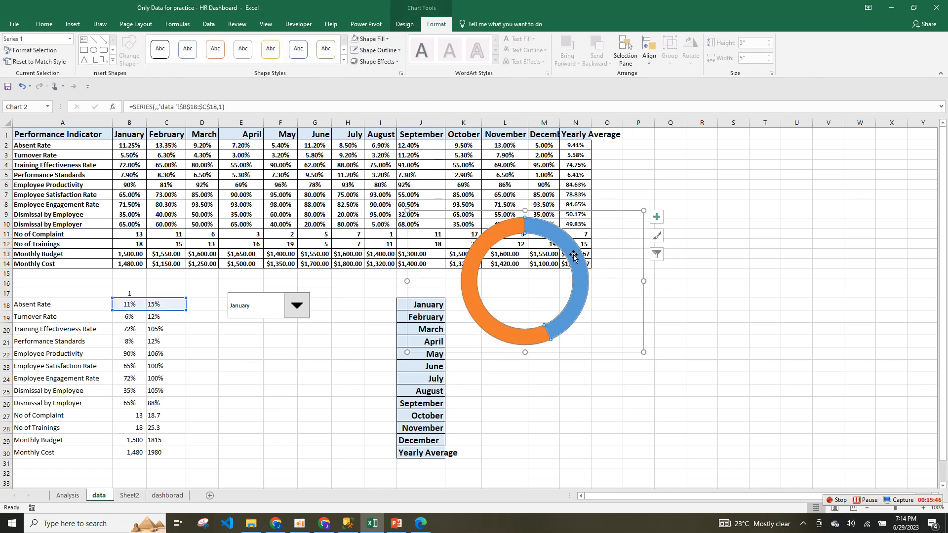
left_click(395, 52)
left_click(380, 169)
Open Format Data Point for the blue slice alone.
left_click(673, 301)
left_click(553, 246)
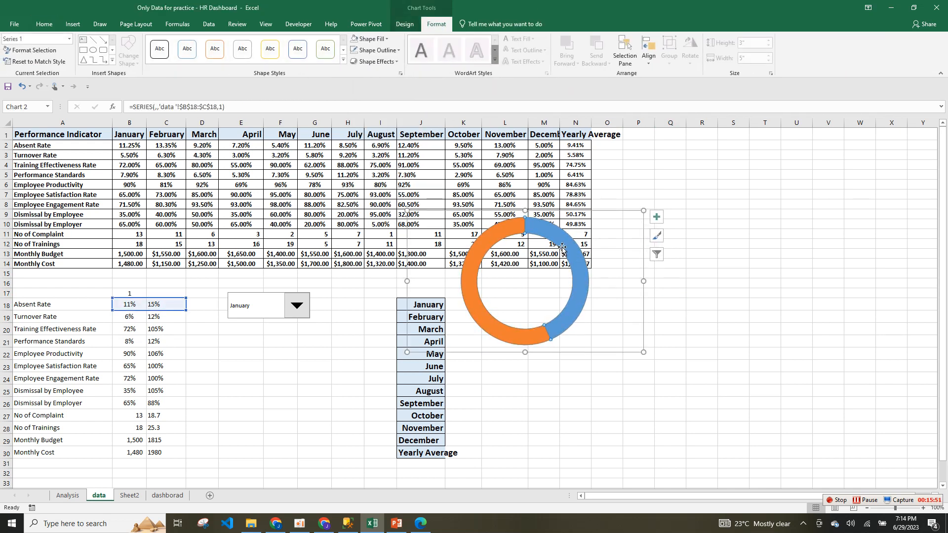
left_click(533, 226)
right_click(533, 227)
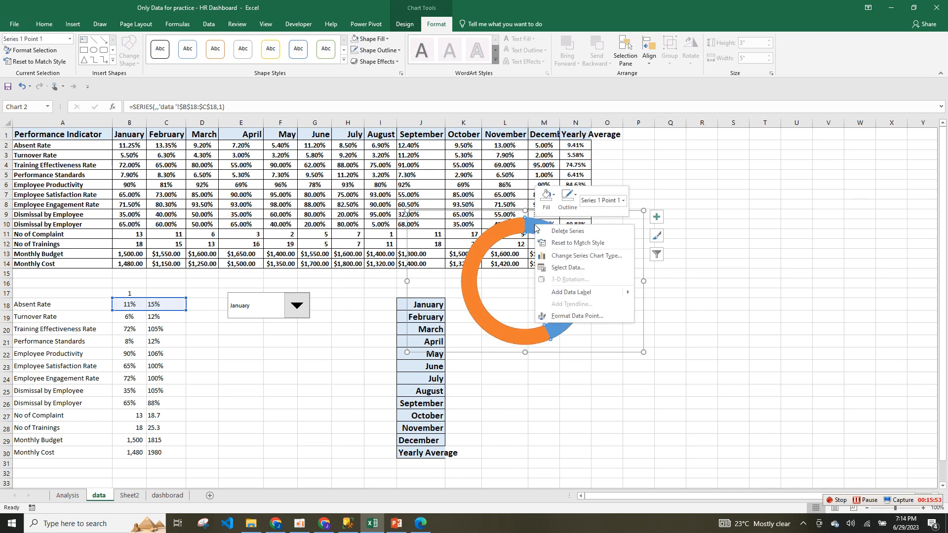
left_click(569, 316)
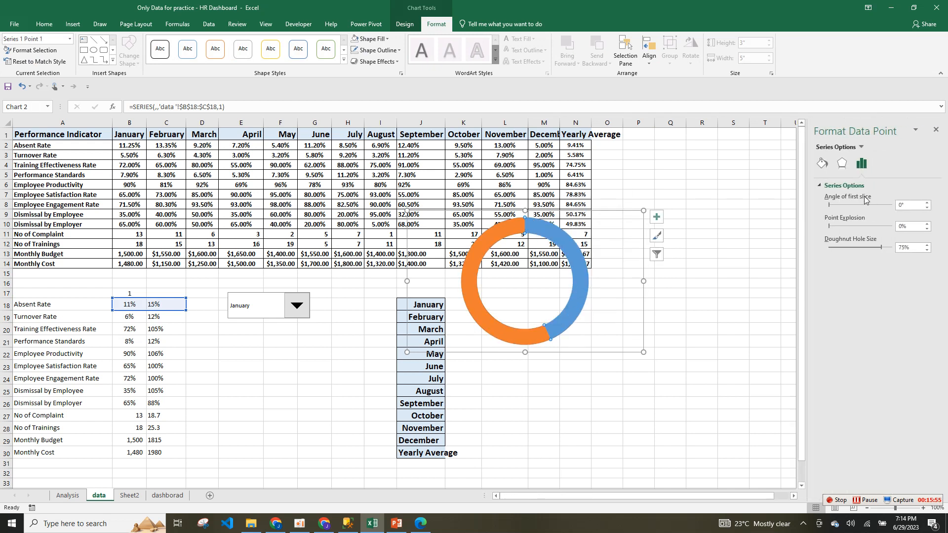
Widen the doughnut hole size to 90% to thin the ring.
left_click_drag(875, 247, 886, 249)
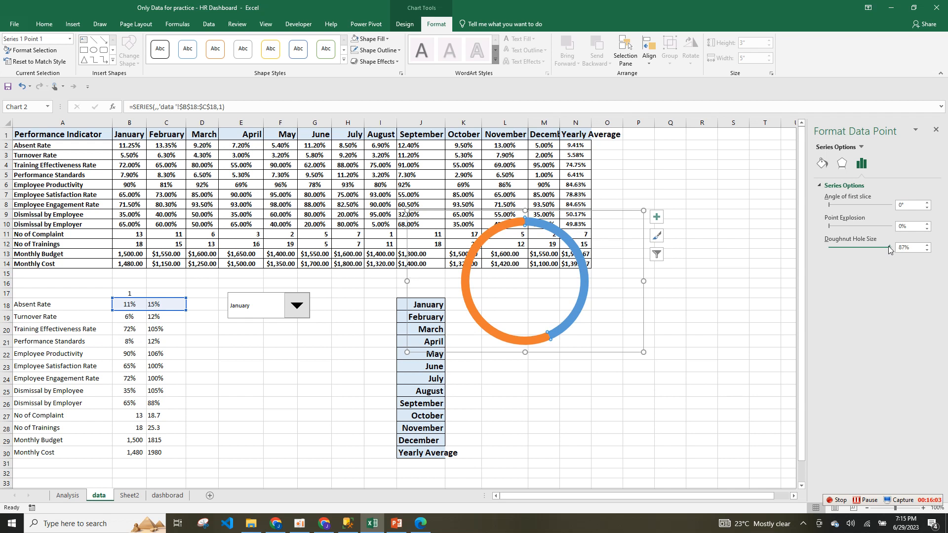
left_click(889, 246)
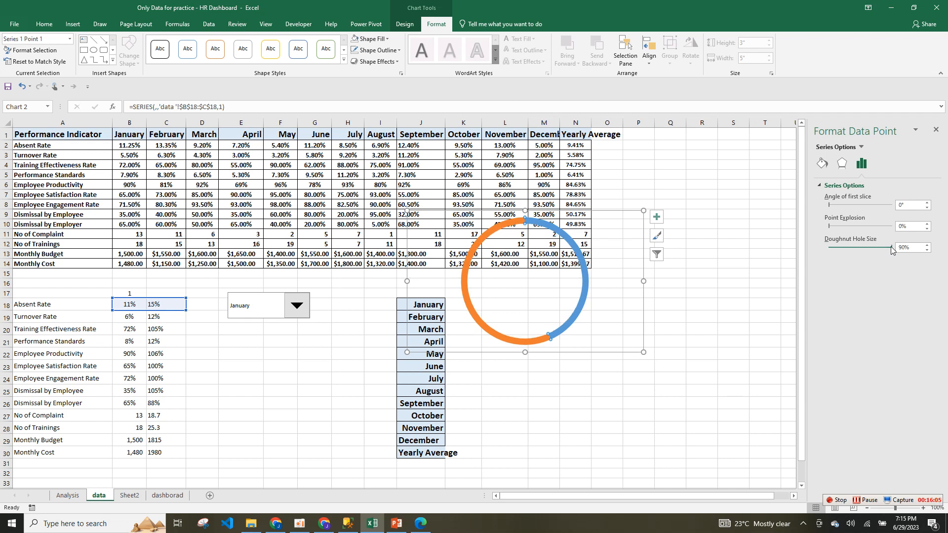
right_click(584, 267)
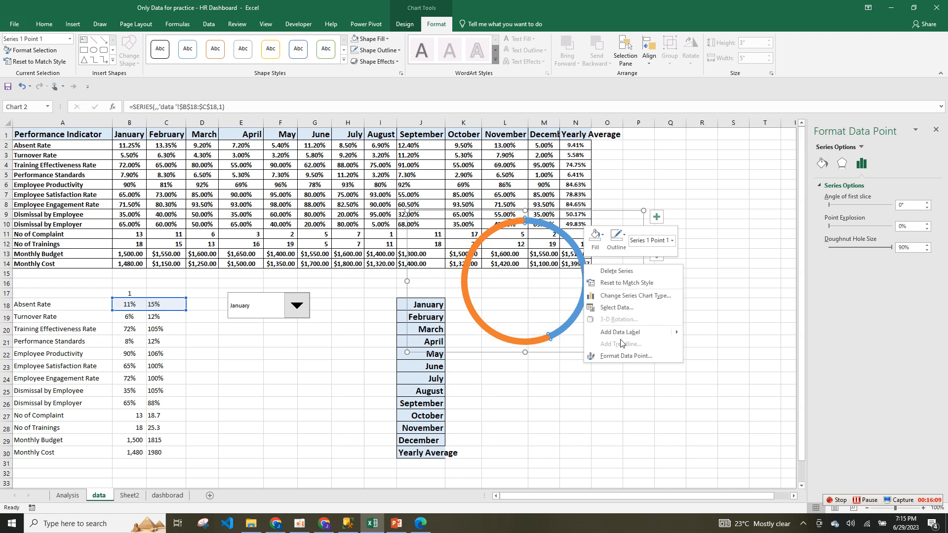
left_click(623, 355)
Thicken the blue slice's border to about 19.5 pt.
left_click(822, 166)
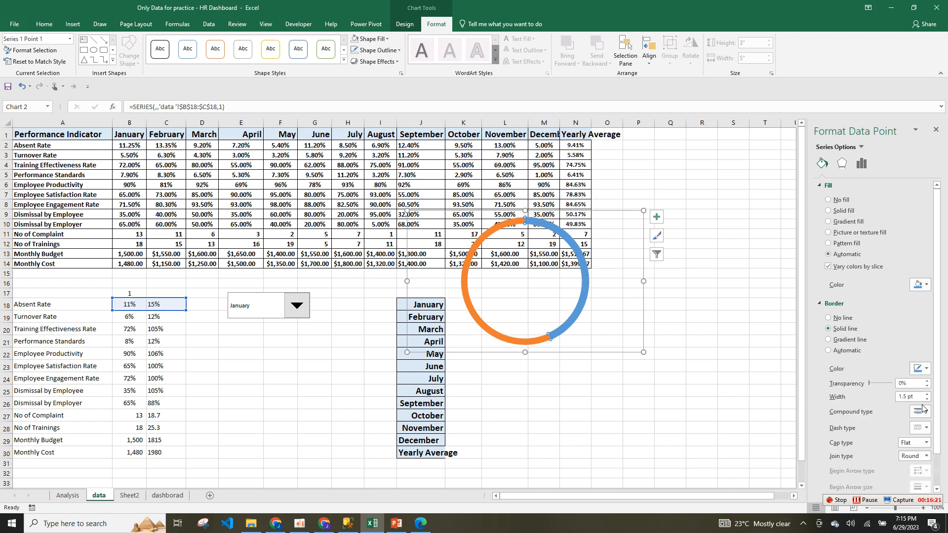
left_click(927, 394)
left_click(927, 394)
left_click(927, 395)
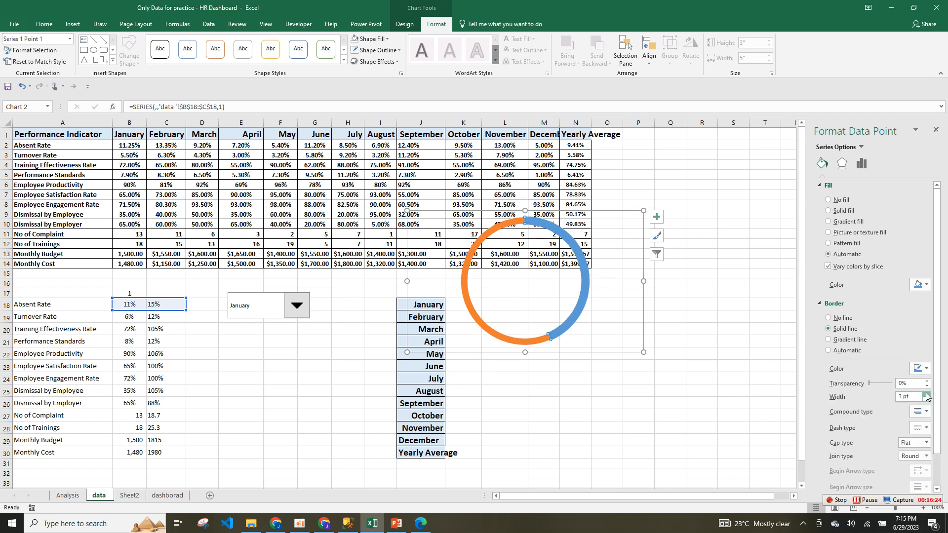
left_click(901, 397)
type("13")
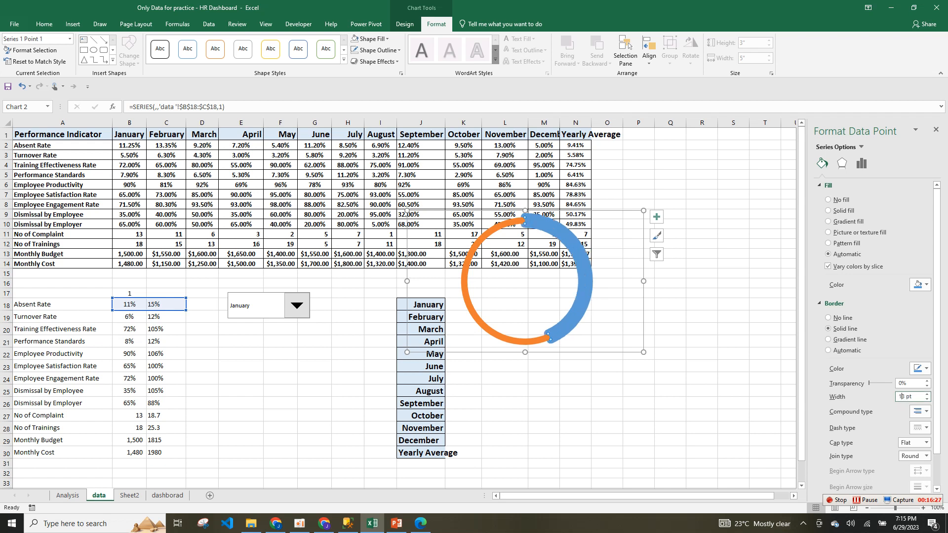
left_click(927, 394)
left_click(931, 394)
left_click(930, 394)
left_click(931, 394)
left_click(930, 394)
left_click(930, 394)
left_click(930, 394)
left_click(931, 394)
left_click(930, 394)
left_click(930, 394)
left_click(930, 394)
left_click(930, 394)
left_click(931, 394)
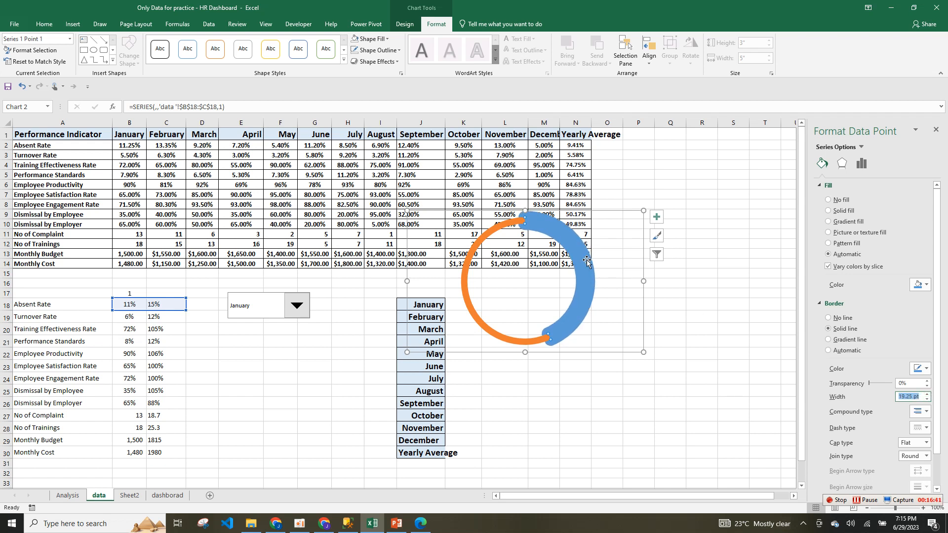
left_click(550, 225)
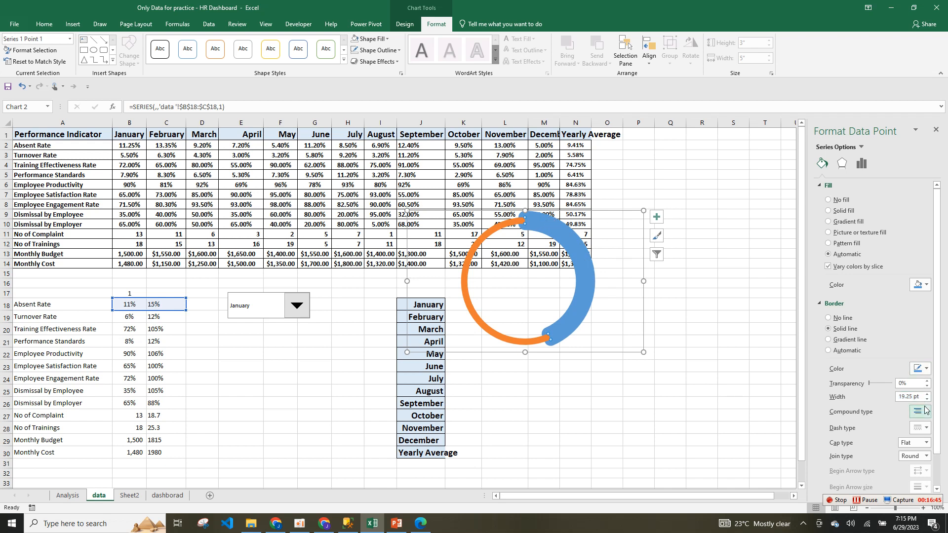
left_click(671, 304)
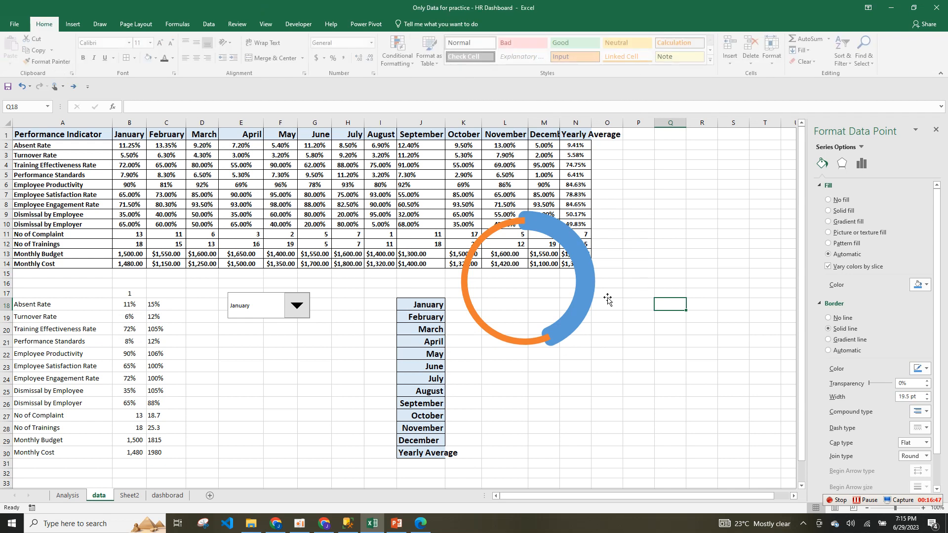
Select the orange slice and keep the doughnut hole size at 90%.
left_click(508, 340)
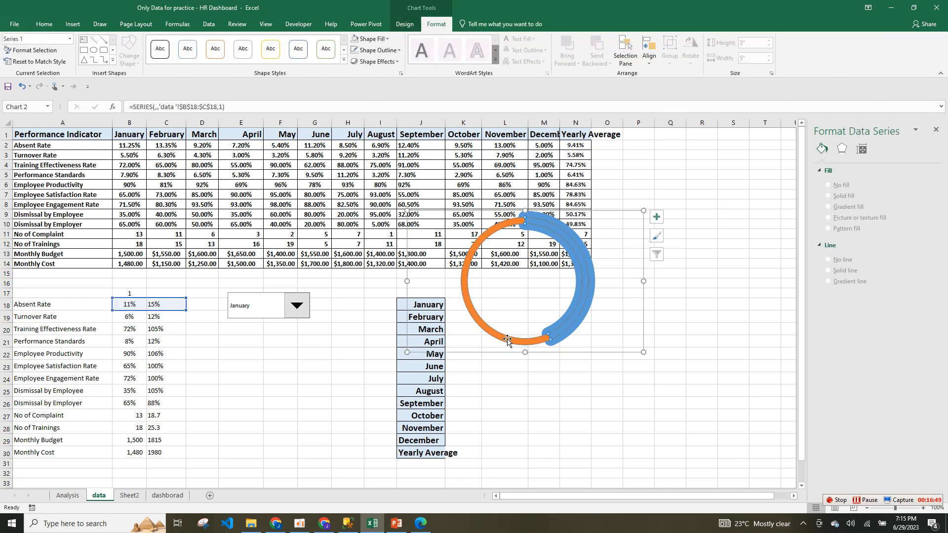
left_click(507, 340)
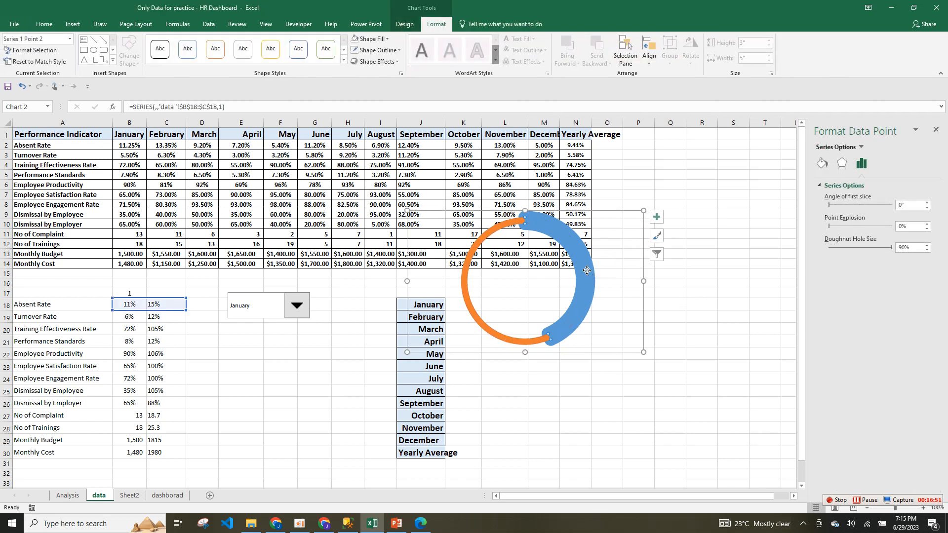
left_click(495, 234)
left_click(927, 250)
left_click(926, 245)
Drag the chart down-left beside the indicator list, over roughly B19:F30.
left_click(636, 282)
left_click(584, 298)
left_click(613, 300)
left_click_drag(642, 217, 369, 320)
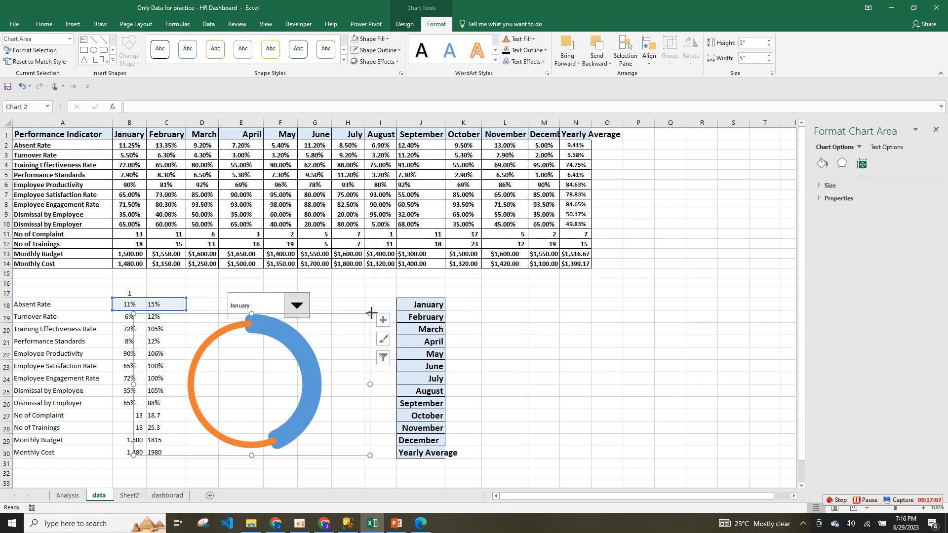
Glance at Sheet2 and dashborad, then return to the data sheet's chart.
left_click(142, 497)
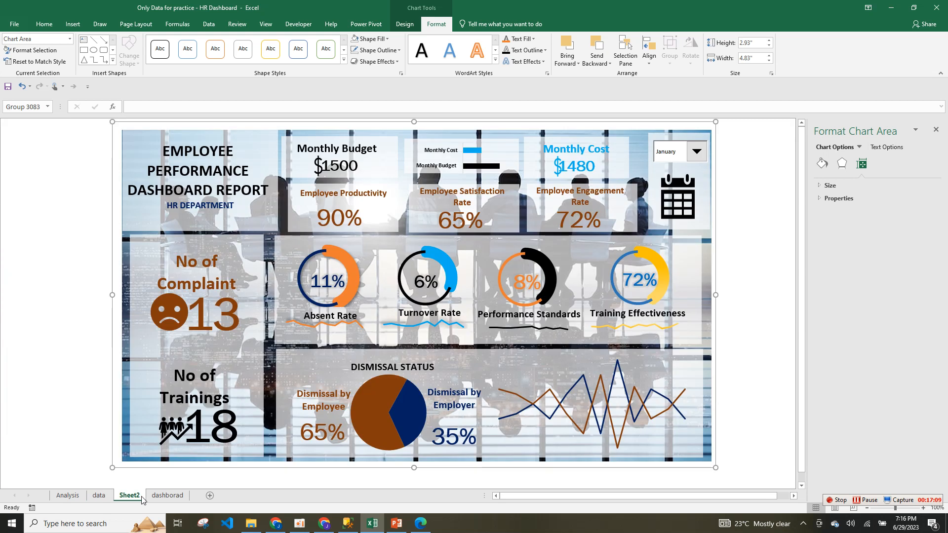
left_click(168, 496)
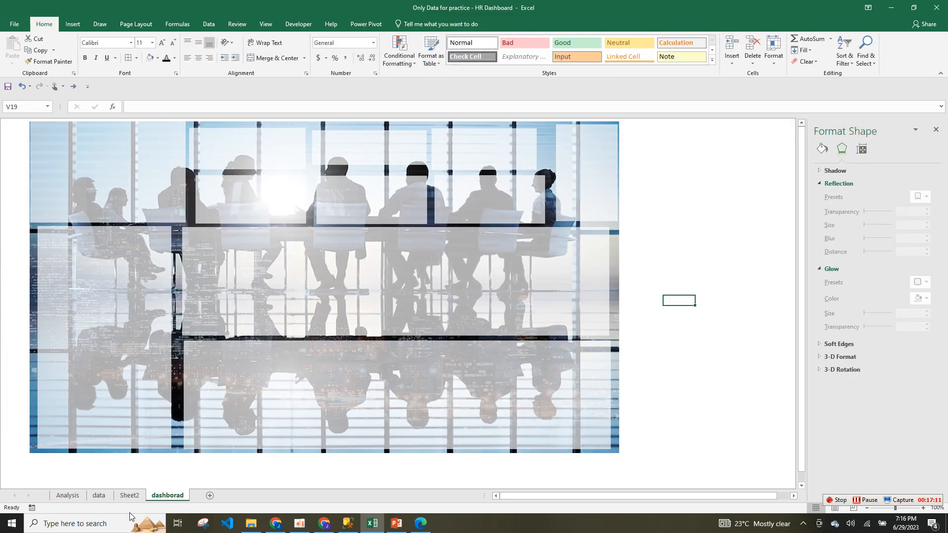
left_click(99, 496)
left_click(217, 453)
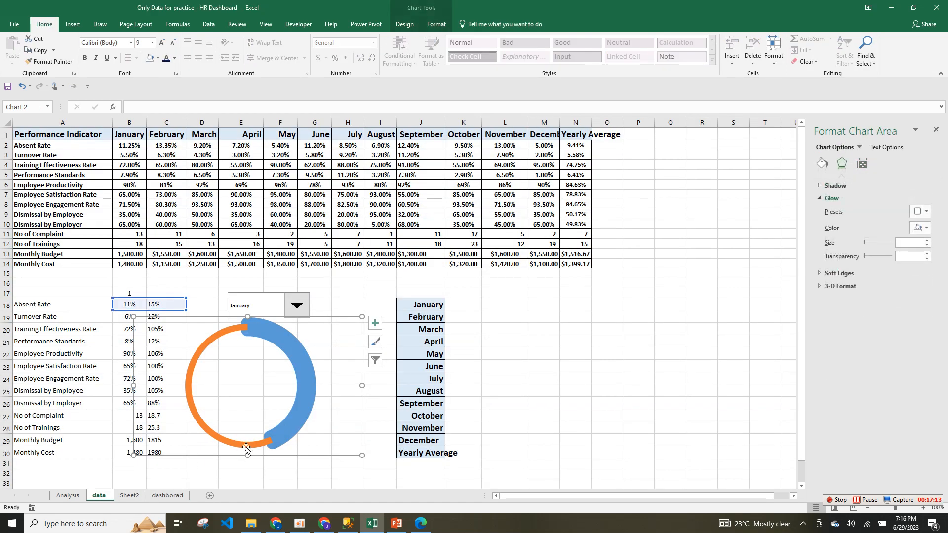
Give the doughnut series' former orange part a solid dark navy fill.
right_click(235, 333)
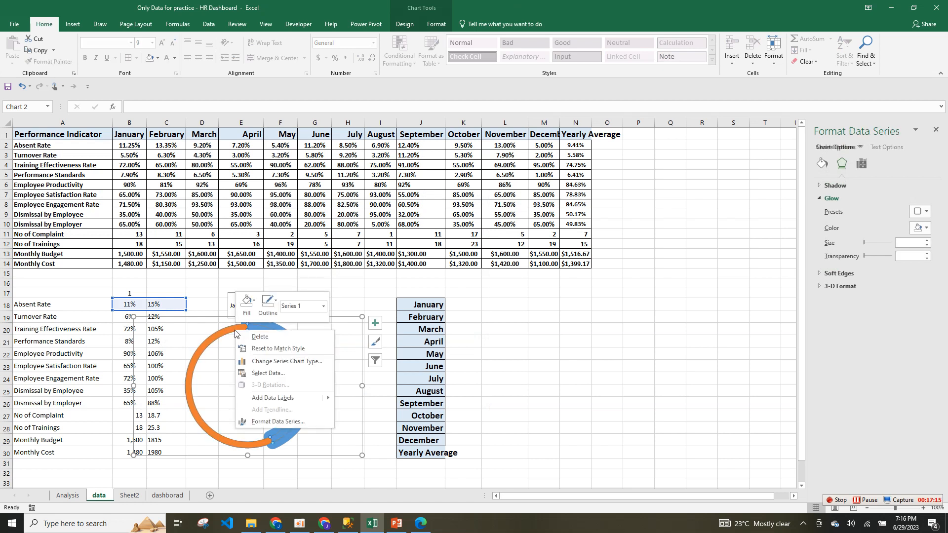
left_click(270, 418)
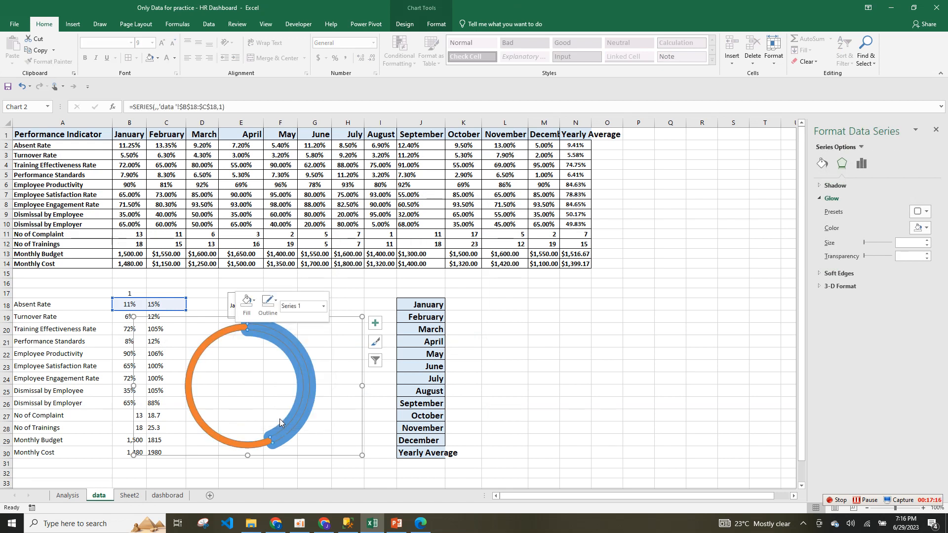
left_click(821, 163)
left_click(920, 284)
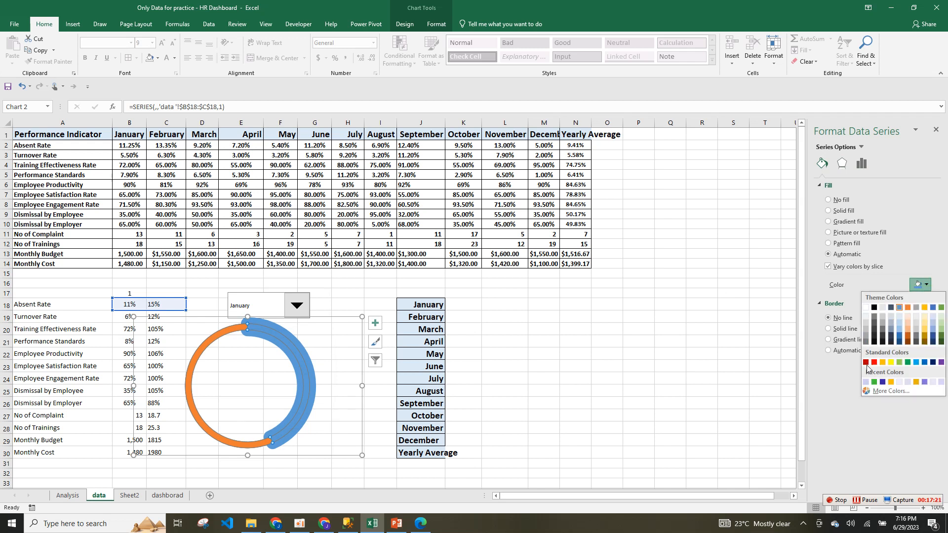
left_click(881, 383)
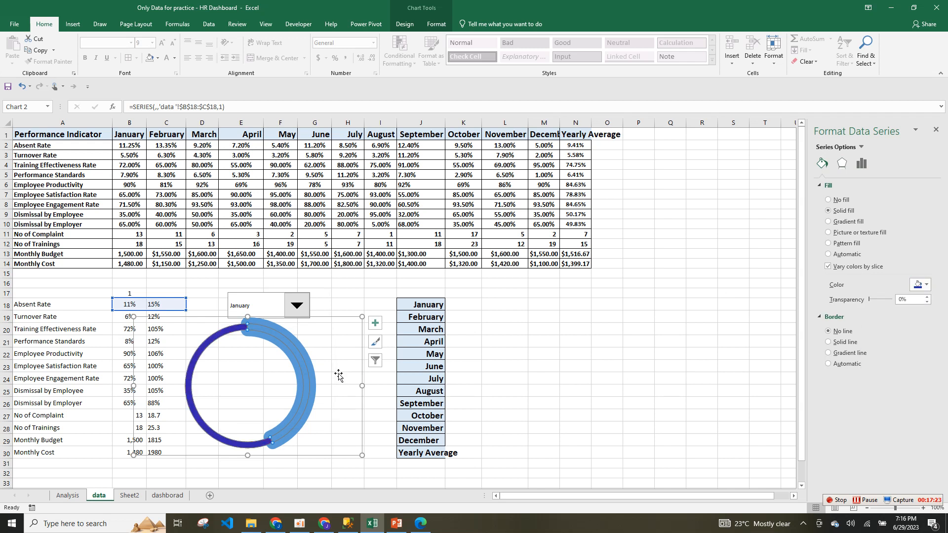
left_click(924, 284)
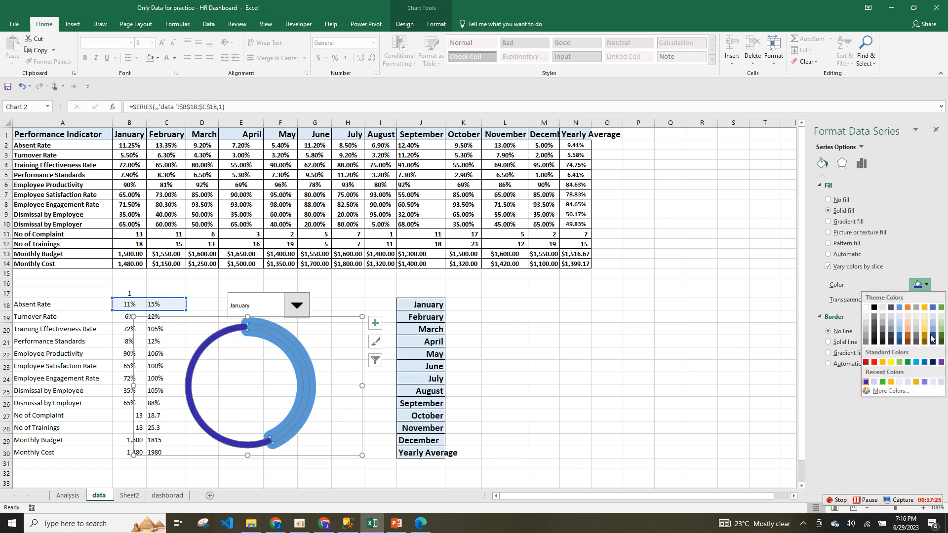
left_click(933, 363)
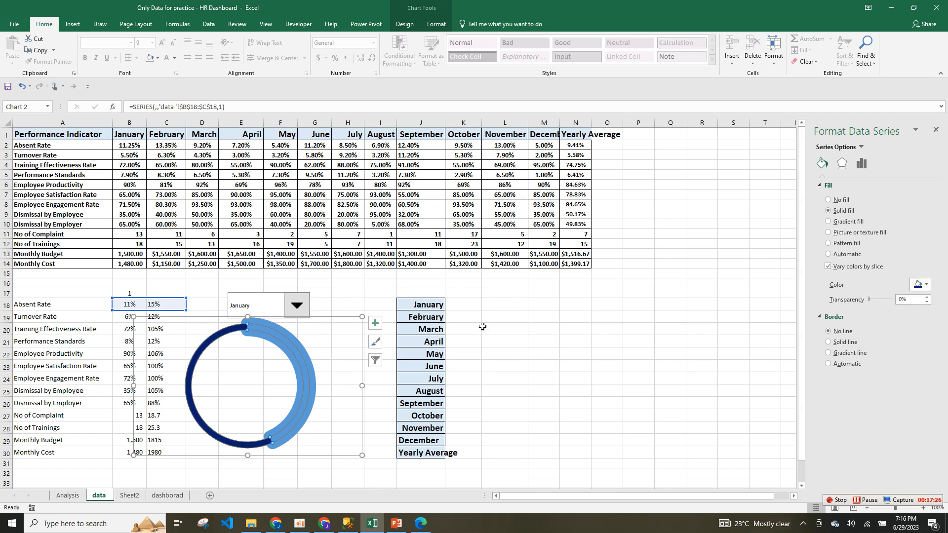
left_click(536, 341)
Fill the light-blue slice orange.
left_click(285, 352)
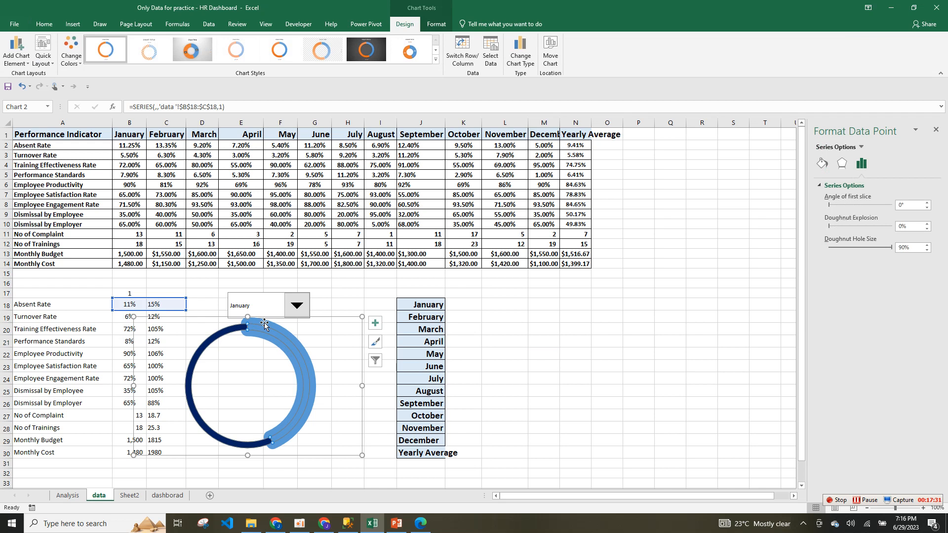
left_click(821, 166)
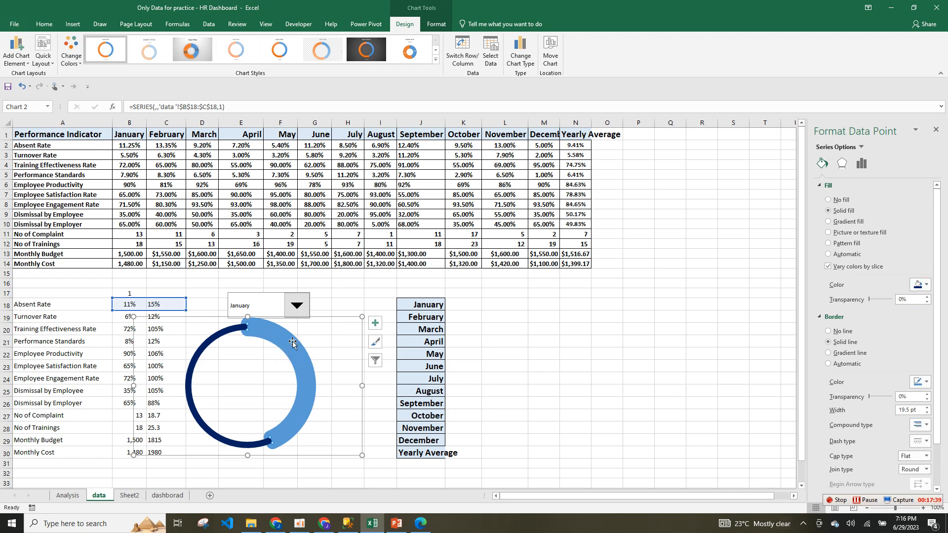
left_click(921, 285)
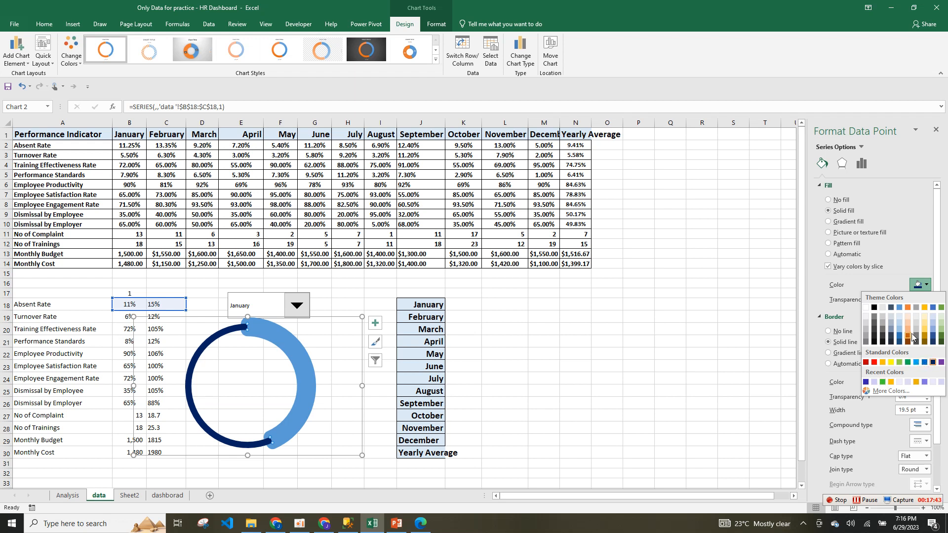
left_click(910, 309)
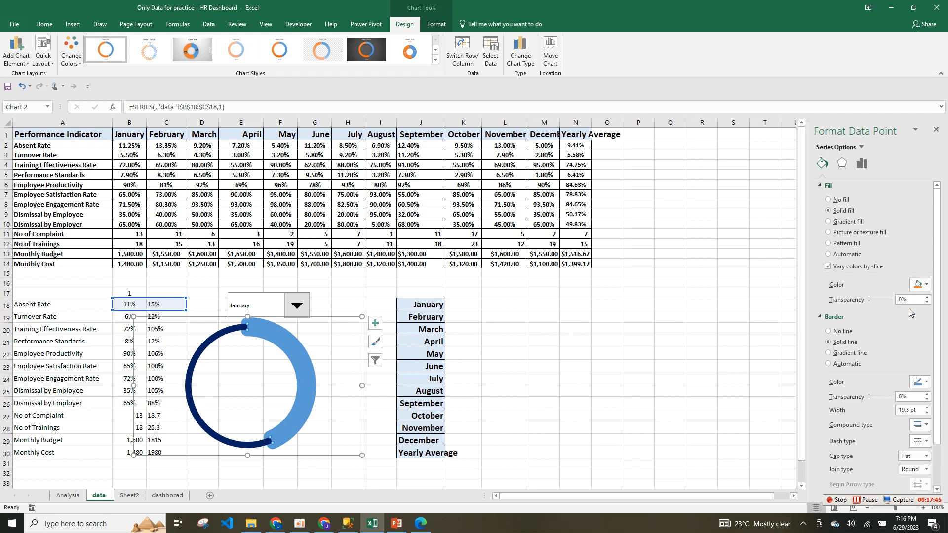
left_click(522, 370)
Make the light-blue slice's border orange as well.
left_click(290, 350)
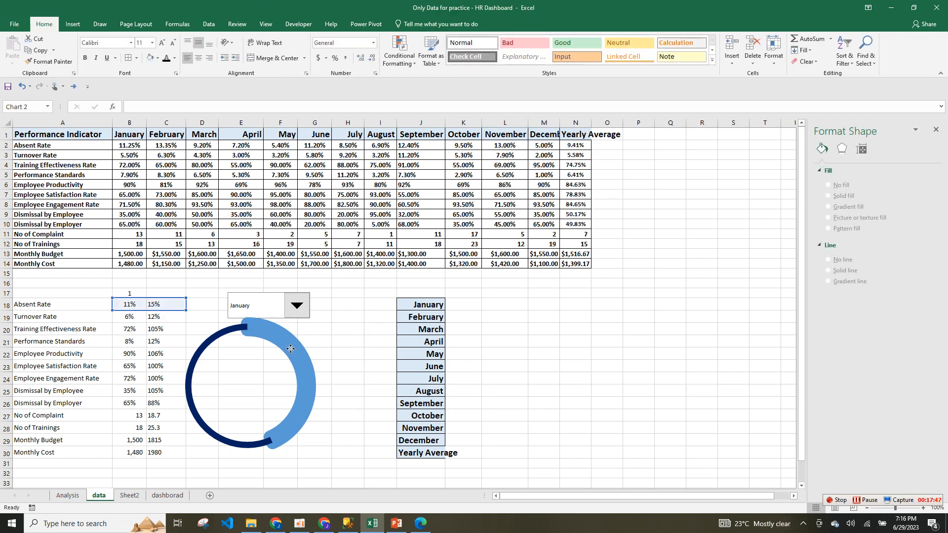
left_click(274, 334)
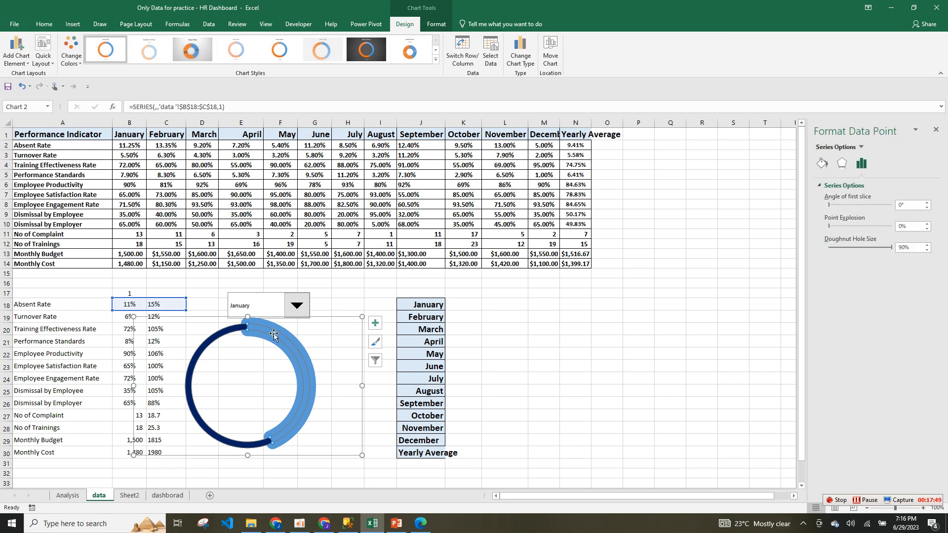
right_click(274, 335)
left_click(317, 426)
left_click(822, 164)
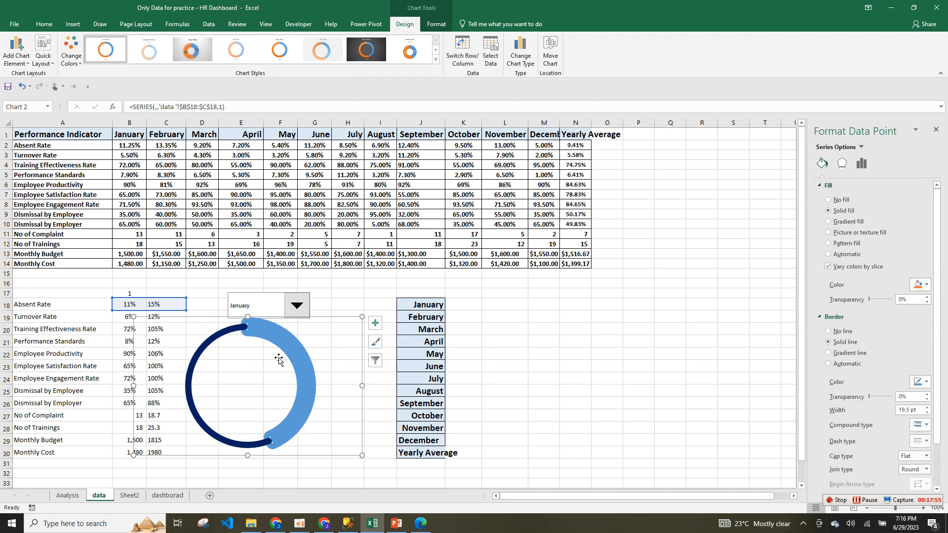
left_click(926, 285)
left_click(888, 426)
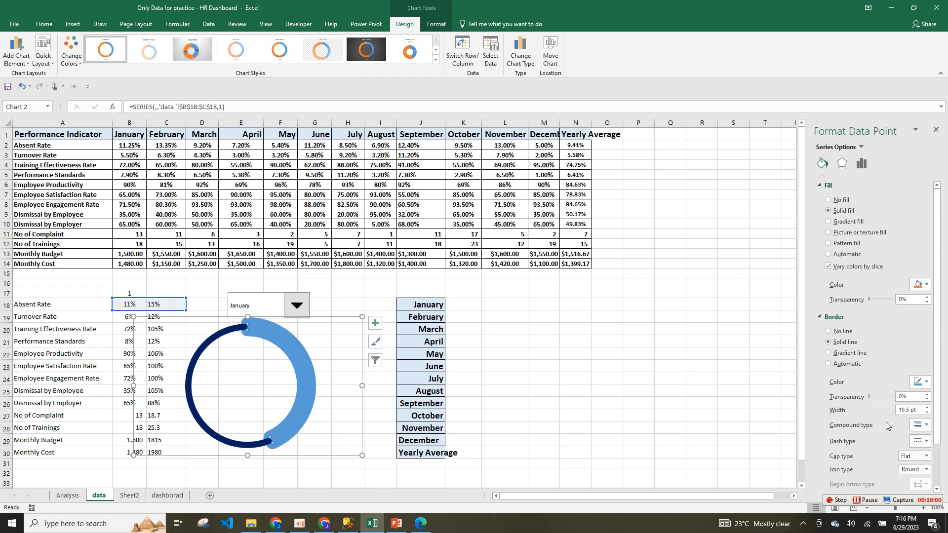
left_click(926, 382)
left_click(908, 405)
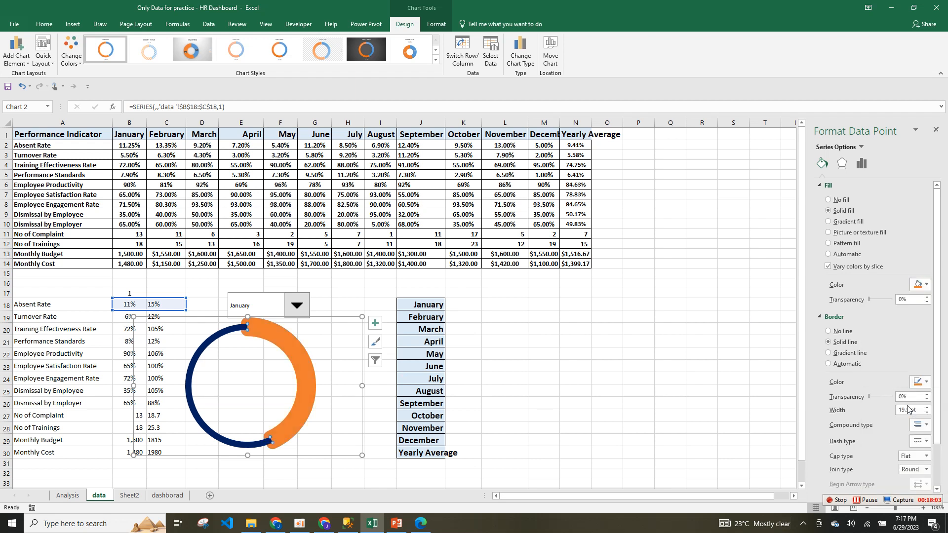
left_click(575, 316)
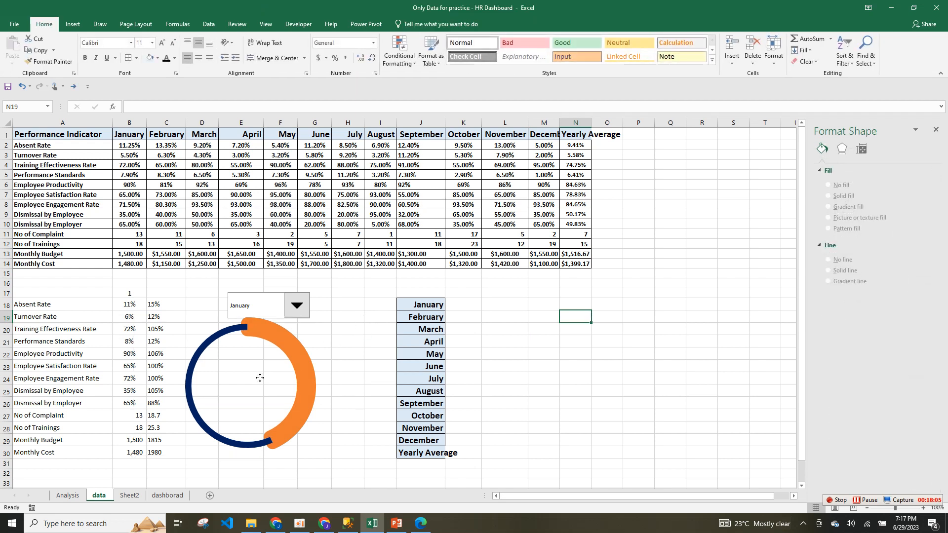
Review the Sheet2 and dashboard sheets, cancelling a paste onto the dashboard, then return to data.
left_click(308, 341)
left_click(575, 317)
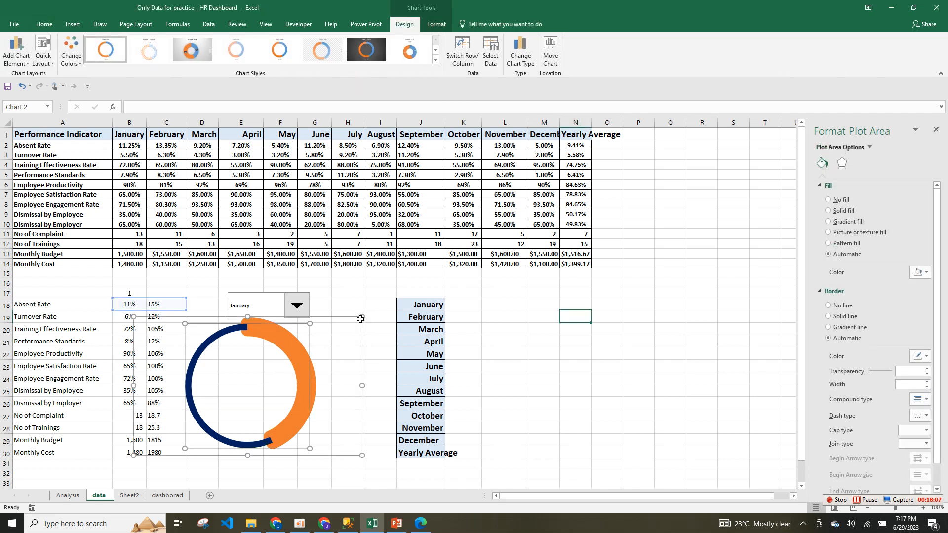
left_click(130, 496)
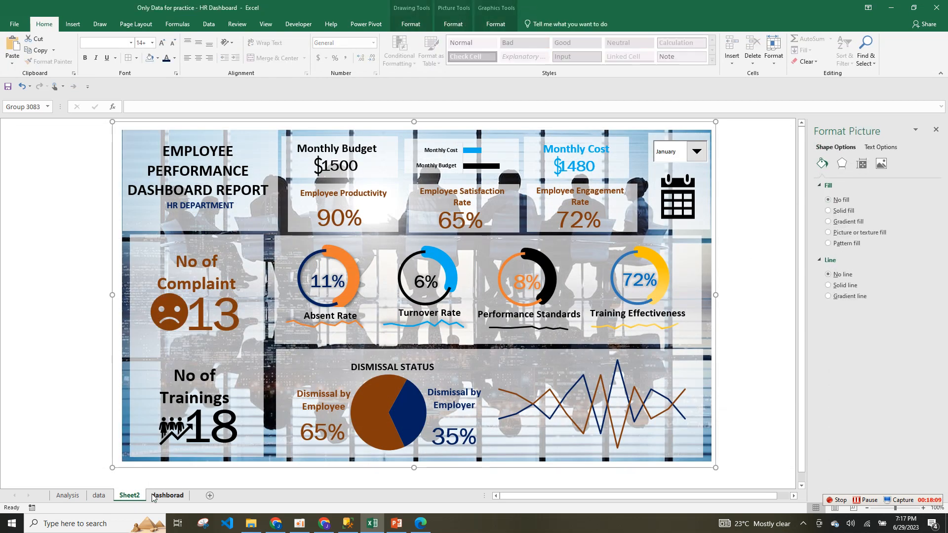
left_click(168, 496)
left_click(221, 275)
right_click(221, 275)
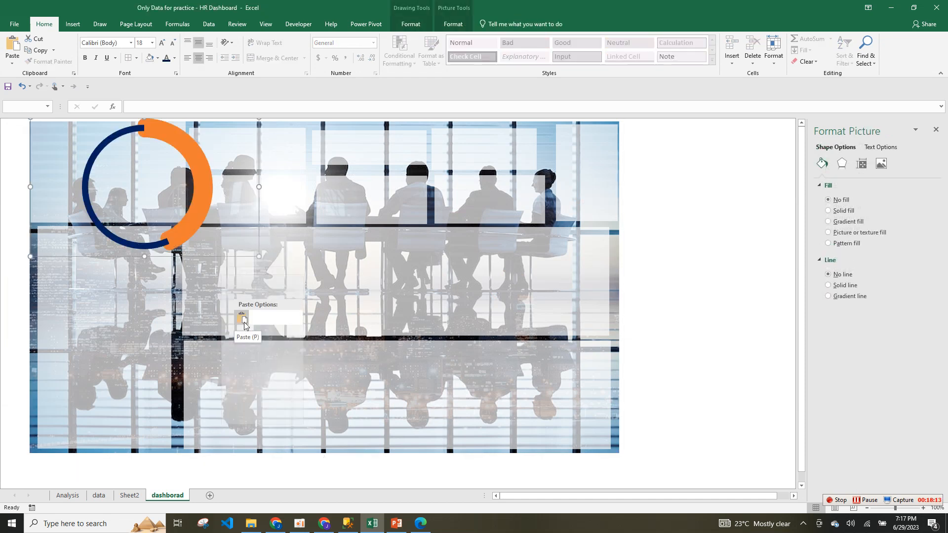
left_click(140, 496)
left_click(130, 496)
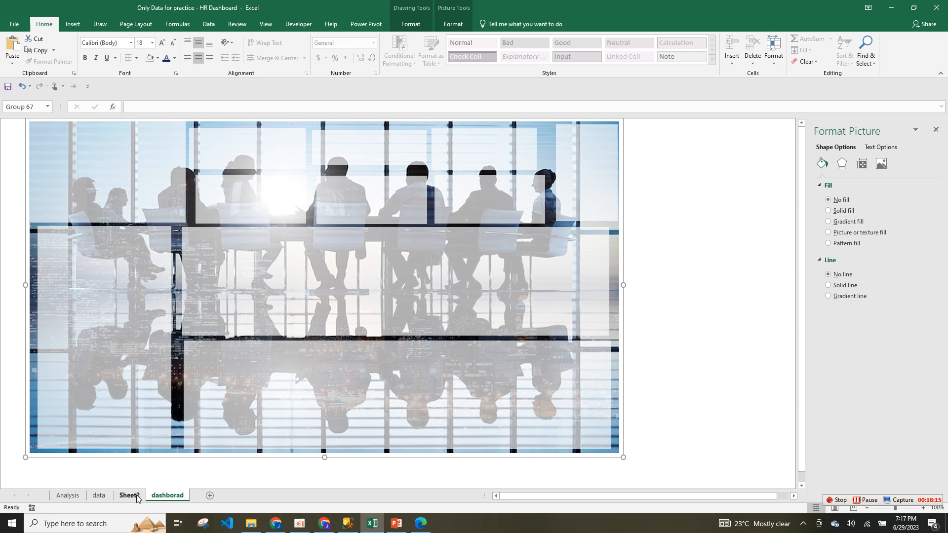
left_click(99, 495)
Paste the copied doughnut chart at M18 on the data sheet using the destination theme.
right_click(534, 300)
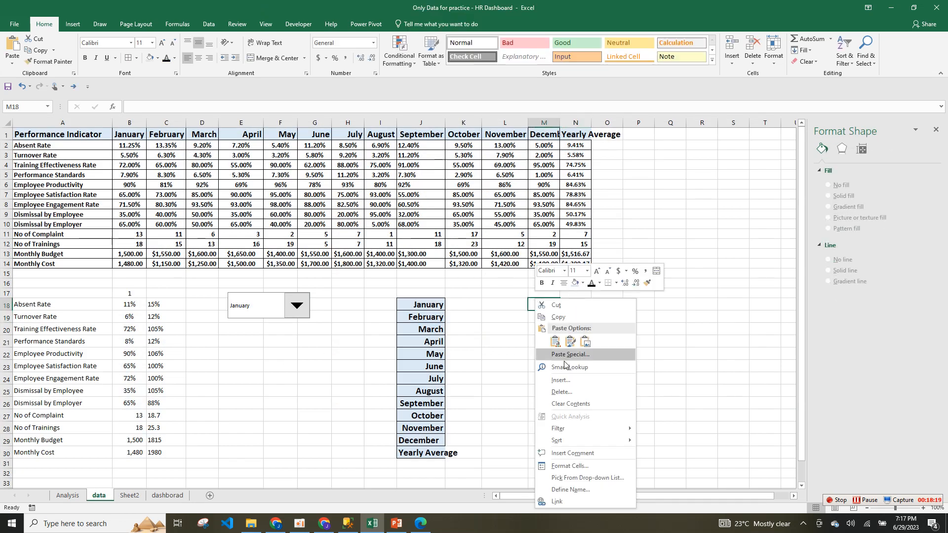
left_click(556, 342)
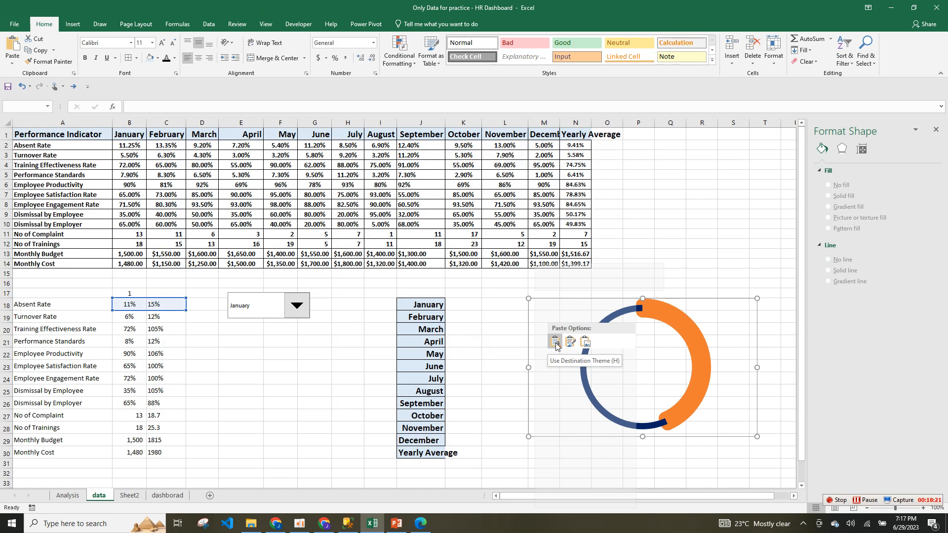
left_click(555, 342)
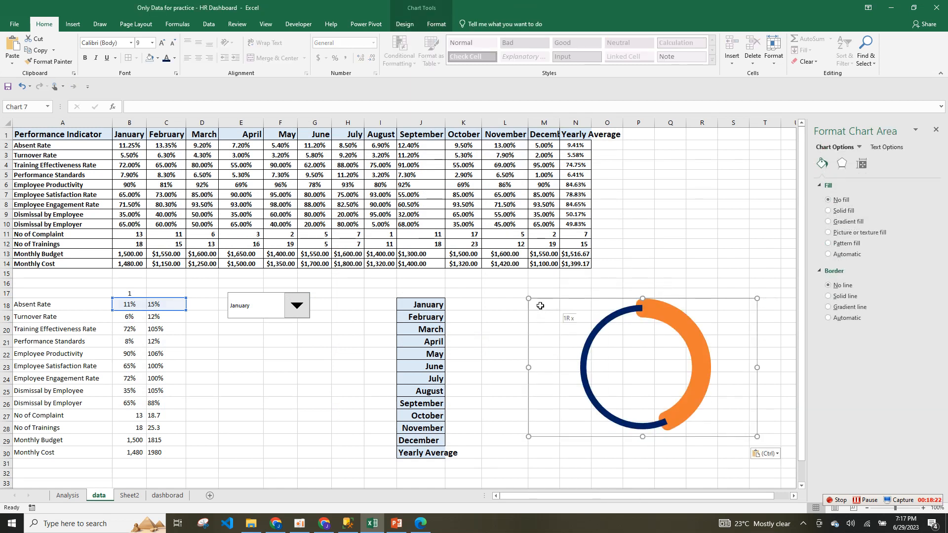
key("Escape")
Shrink the pasted doughnut chart slightly and compare it against the Sheet2 dashboard.
left_click(724, 413)
left_click(696, 397)
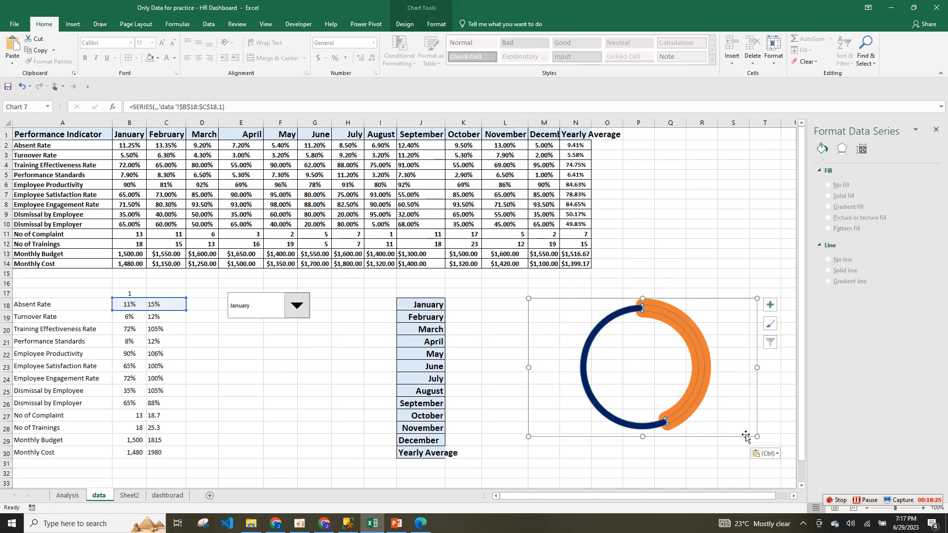
left_click_drag(757, 436, 660, 399)
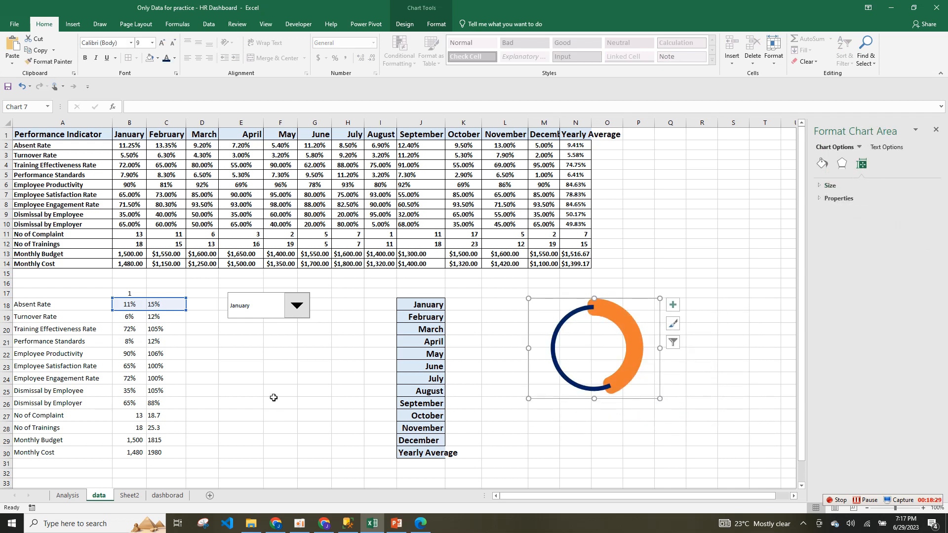
left_click(129, 496)
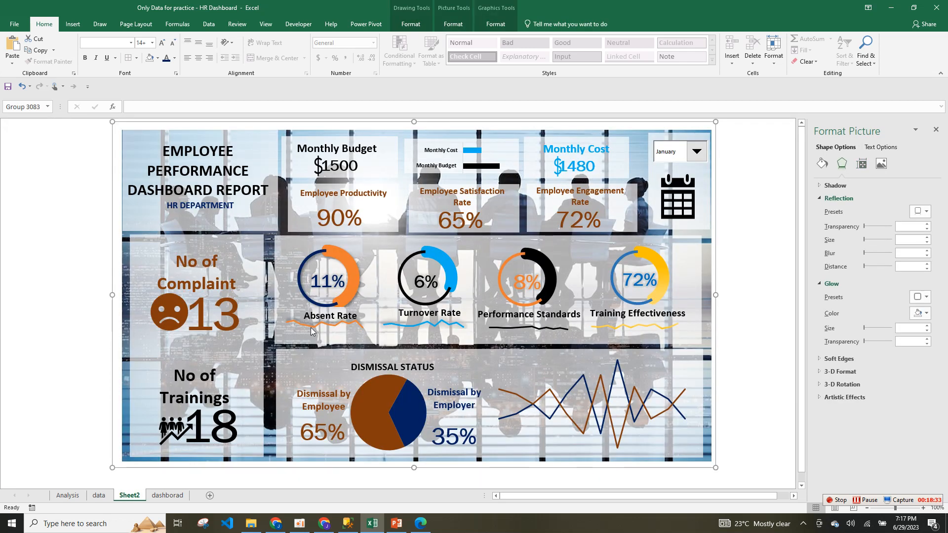
left_click(99, 496)
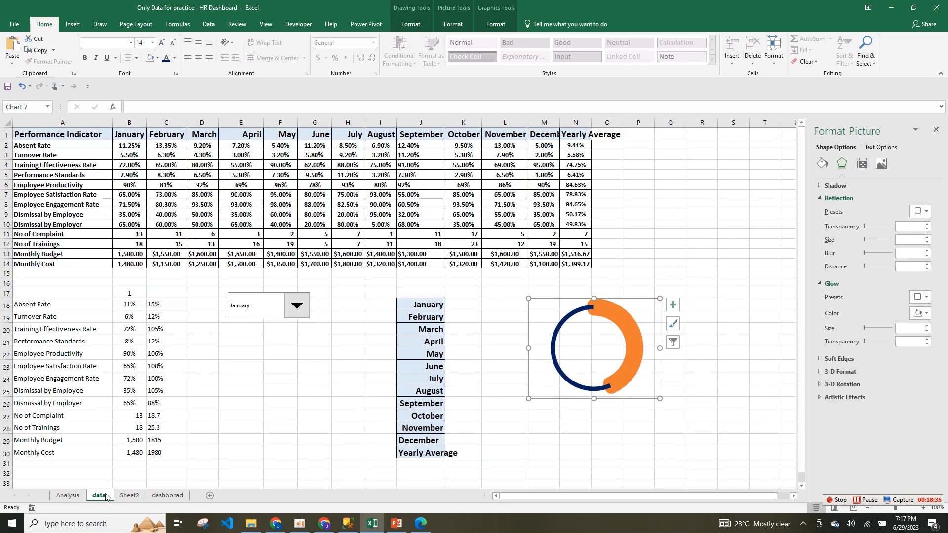
left_click(166, 496)
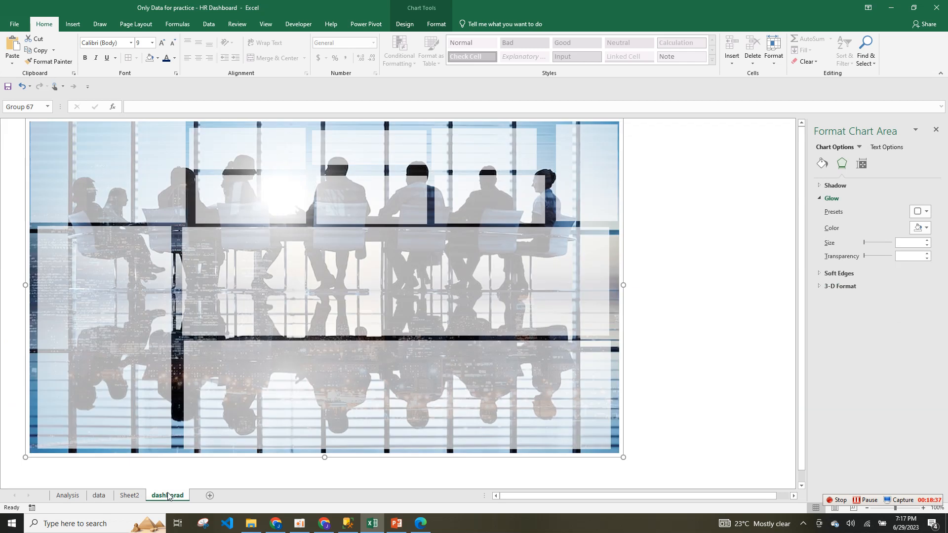
left_click(129, 496)
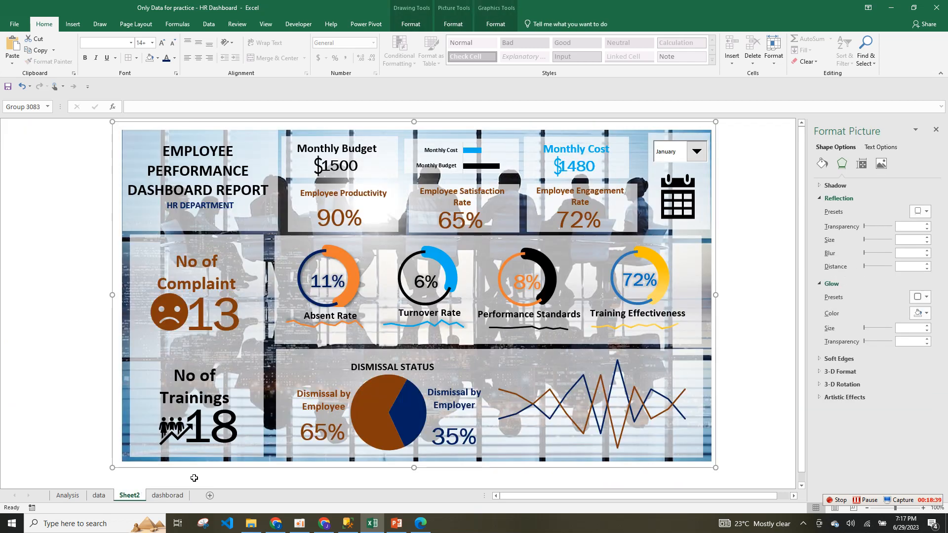
left_click(100, 496)
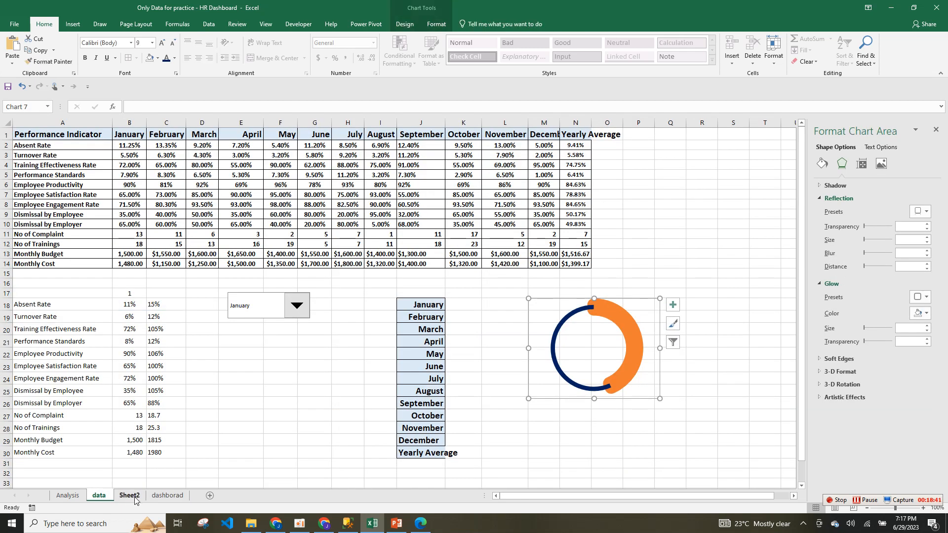
Move the Sheet2 tab before data, then select Absent Rate values B2:M2 for a line chart.
left_click_drag(134, 499, 104, 499)
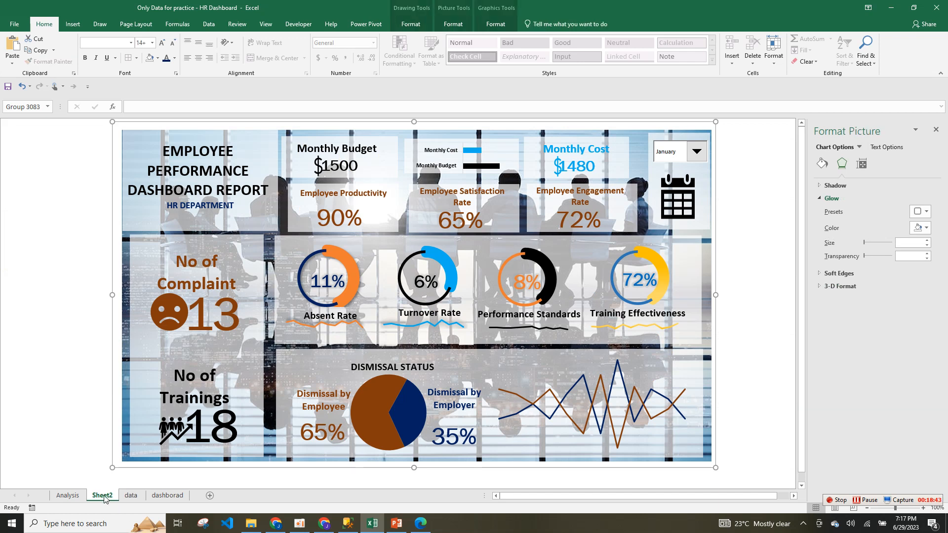
left_click(131, 496)
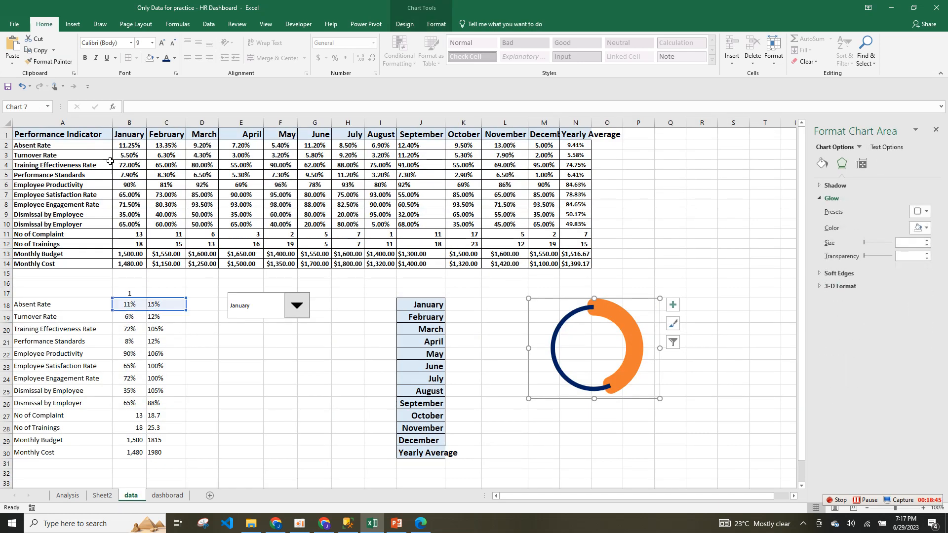
left_click_drag(125, 145, 552, 147)
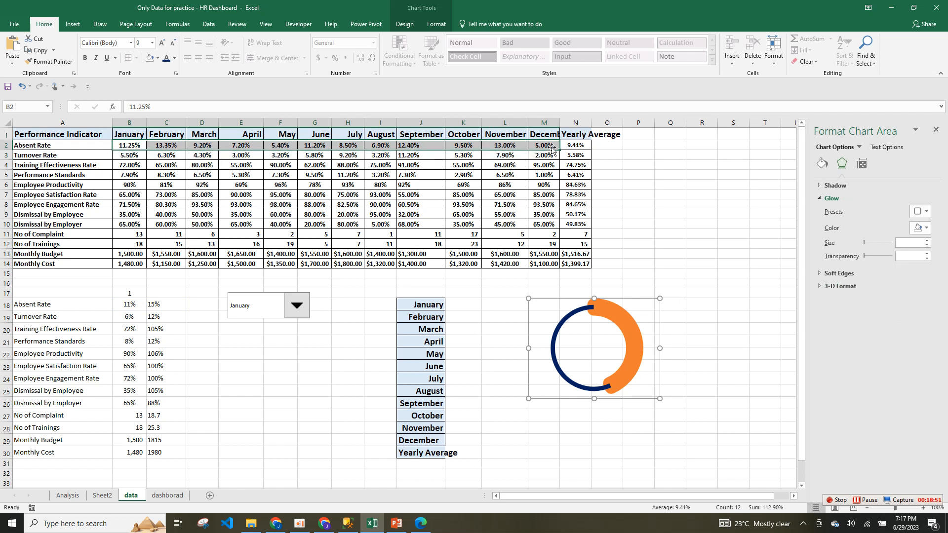
left_click_drag(552, 149, 552, 148)
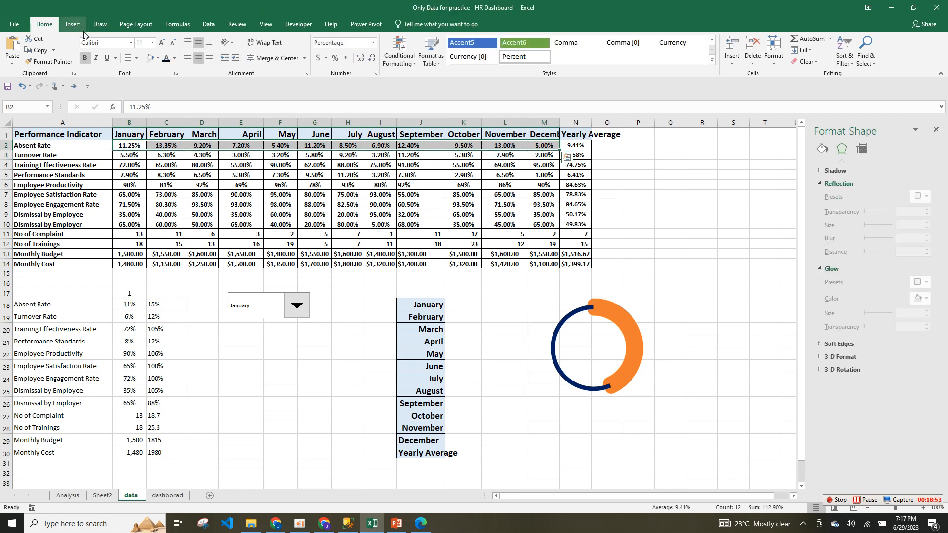
left_click(72, 24)
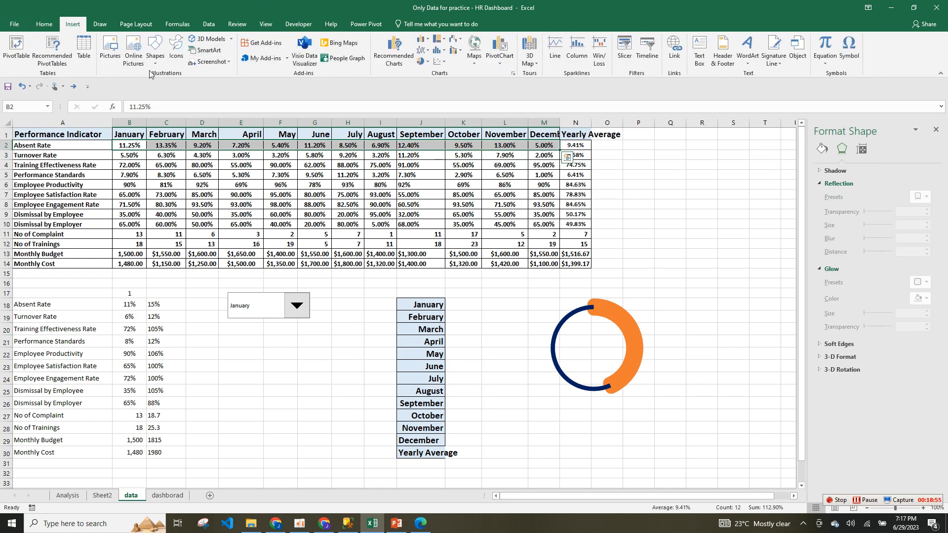
left_click(424, 50)
Insert a 2-D line chart of Absent Rate and set its shape fill to No Fill.
left_click(430, 78)
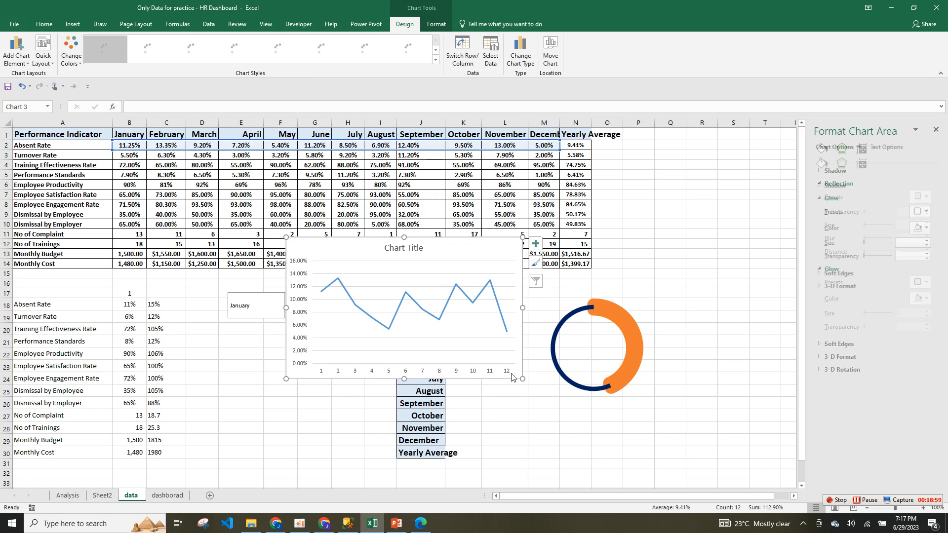
left_click(438, 23)
left_click(389, 52)
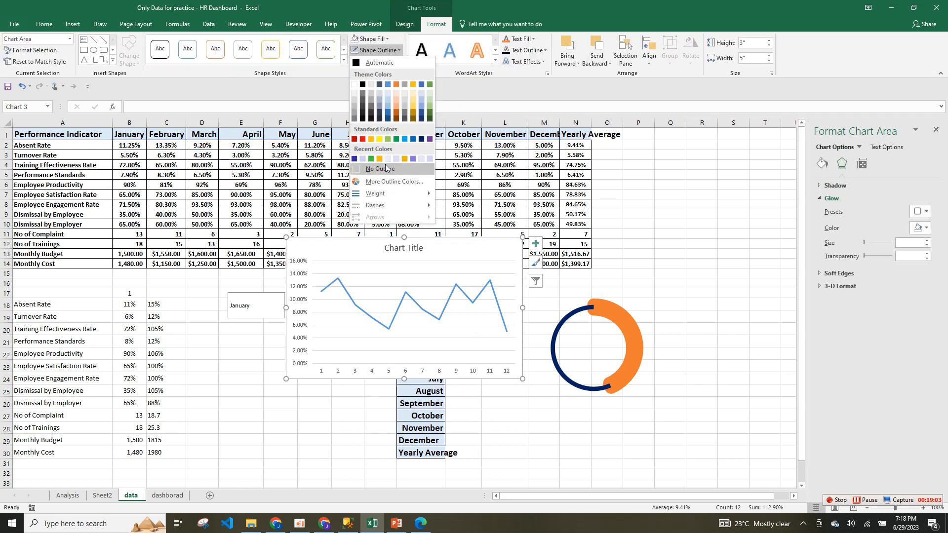
left_click(370, 7)
left_click(377, 39)
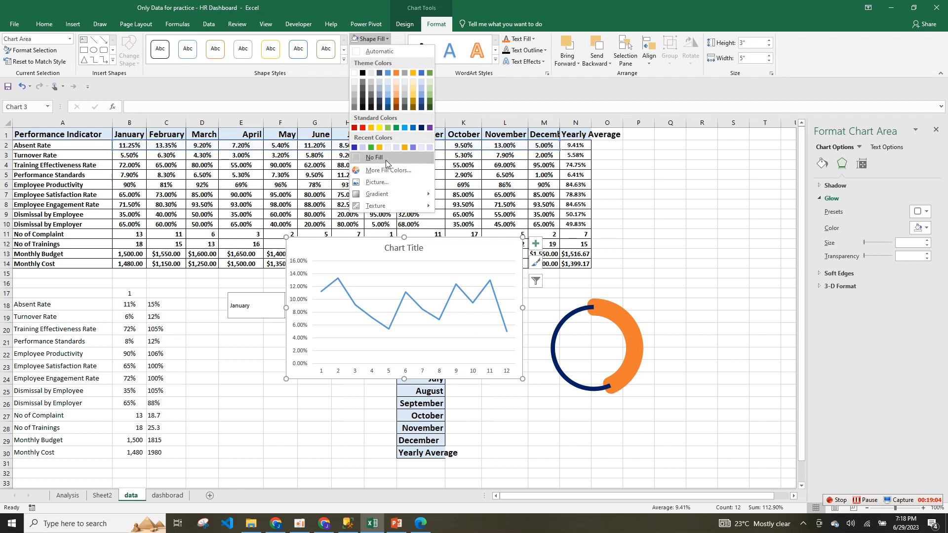
left_click(386, 159)
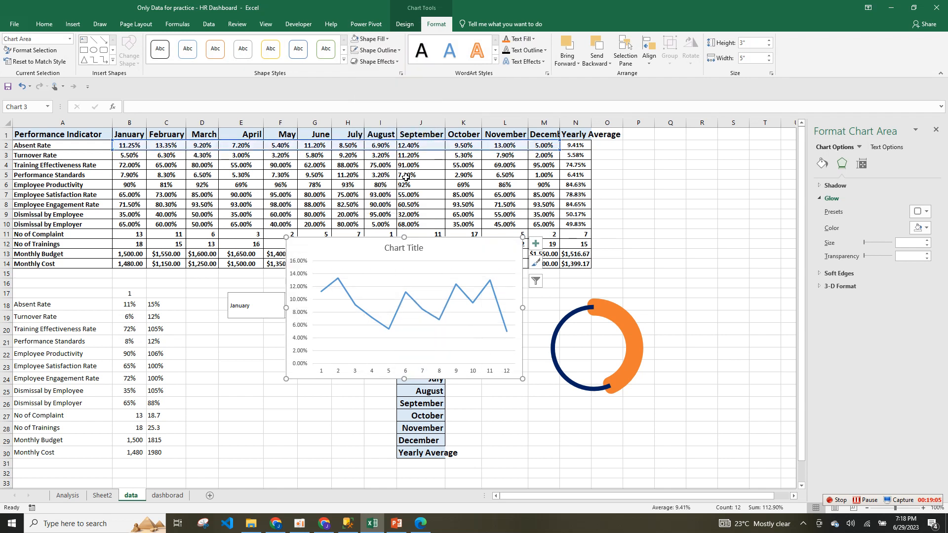
left_click(539, 254)
left_click(515, 273)
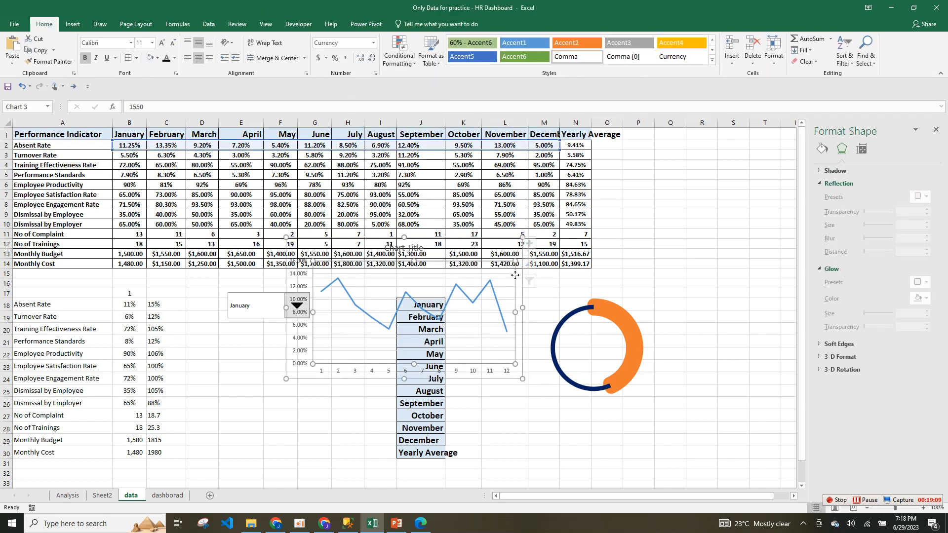
left_click_drag(520, 282, 387, 386)
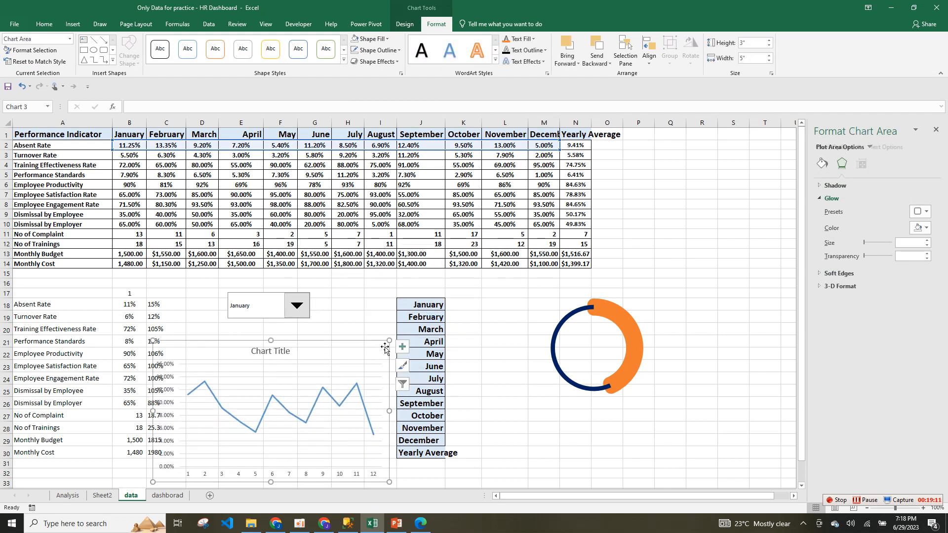
Remove the line chart's axes, chart title and gridlines.
left_click(402, 346)
left_click(437, 360)
left_click(446, 378)
left_click(439, 418)
Shrink the line chart to a thin strip and place it below the doughnut chart.
left_click_drag(389, 481, 359, 406)
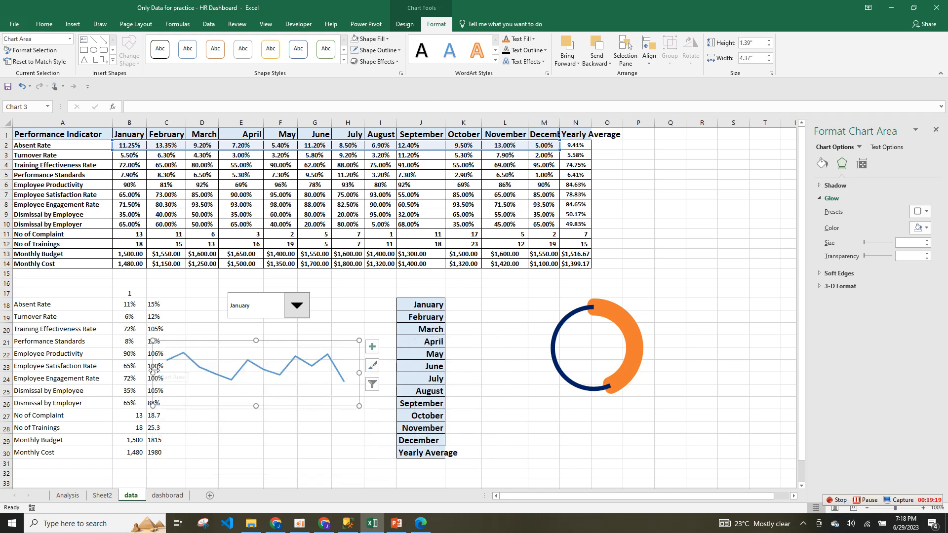
left_click_drag(194, 347, 538, 423)
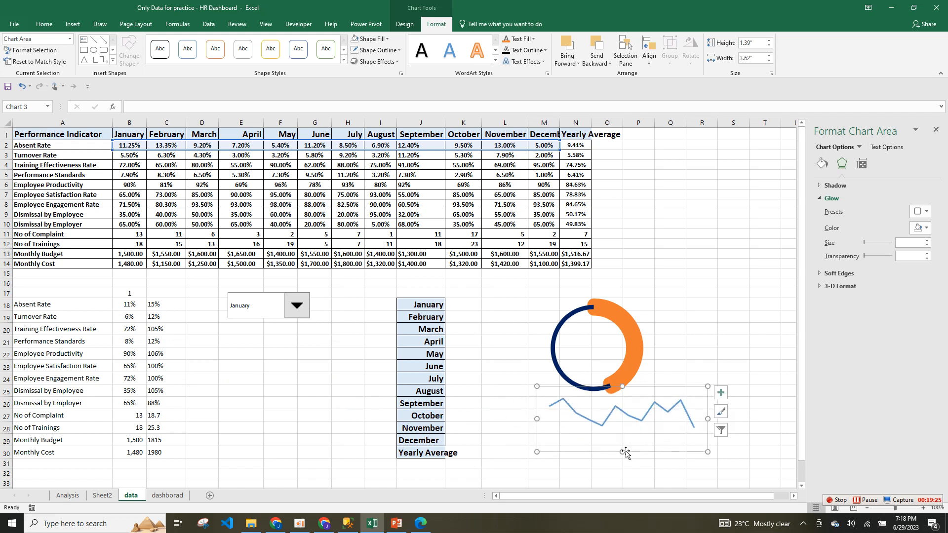
left_click_drag(624, 453, 624, 443)
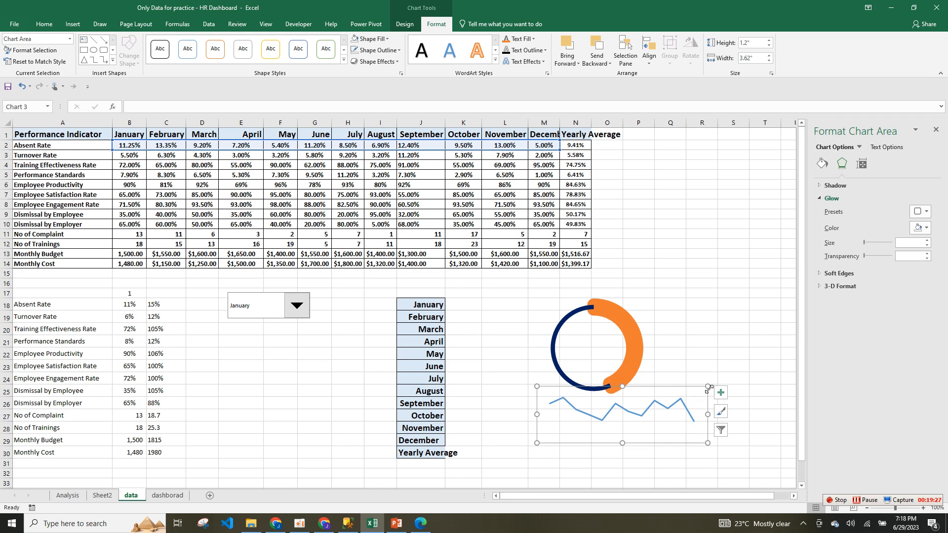
left_click_drag(708, 388, 672, 401)
Colour the Absent Rate line dark blue.
right_click(627, 419)
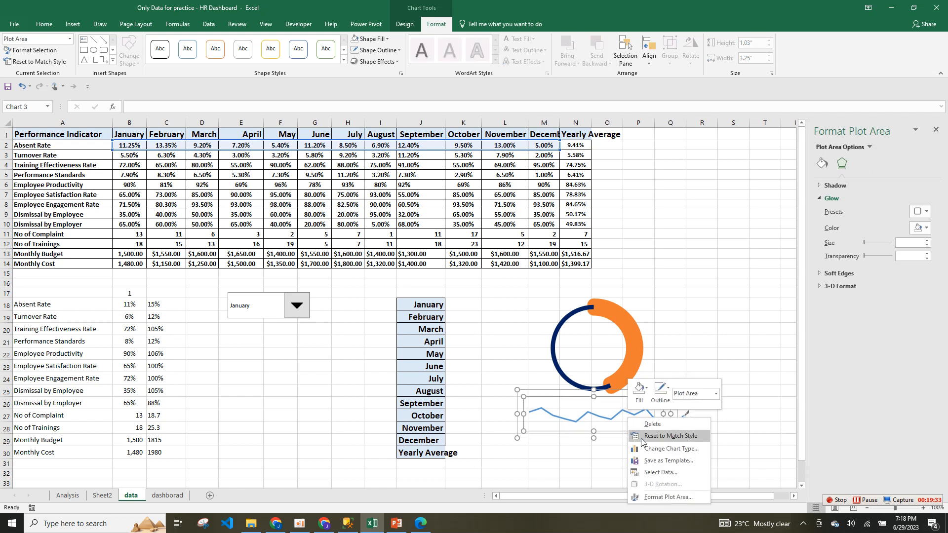
left_click(661, 497)
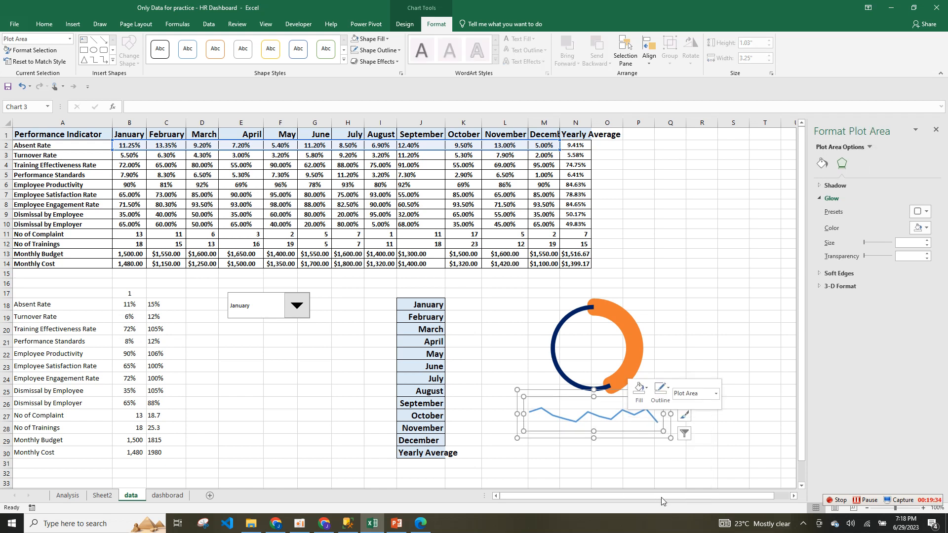
left_click(634, 416)
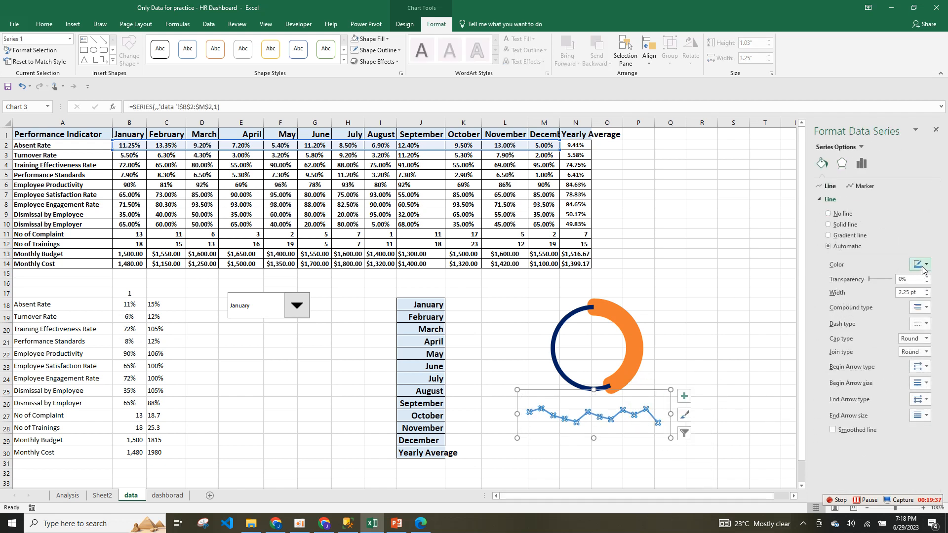
left_click(925, 265)
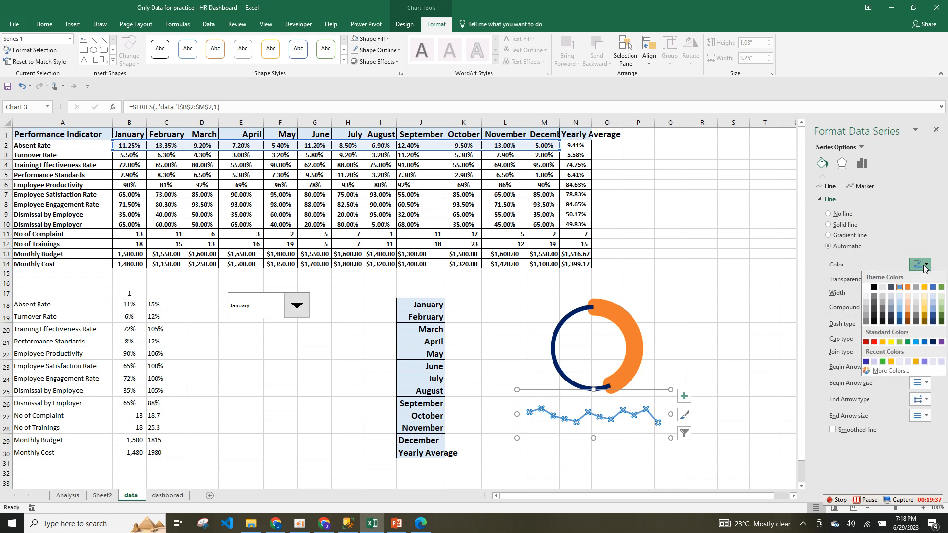
left_click(933, 342)
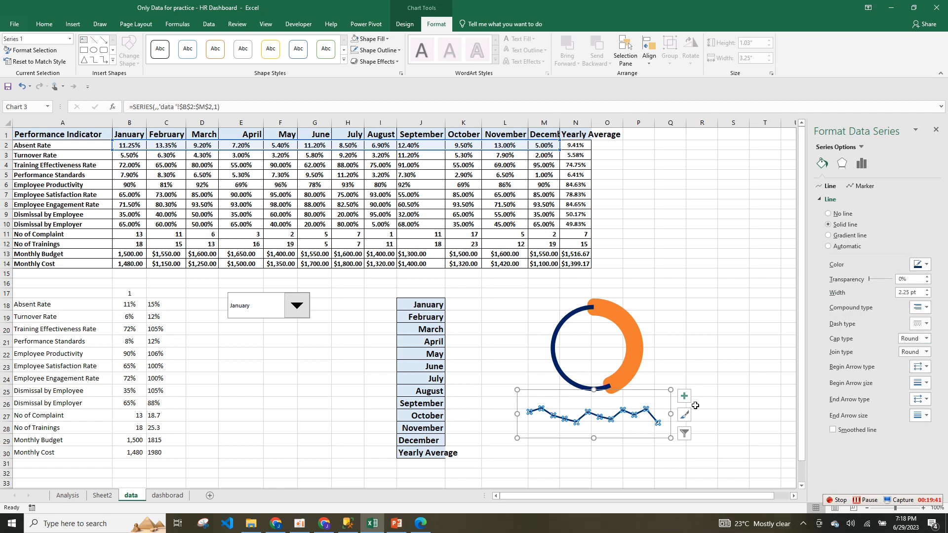
Shorten the line chart to 0.82" height, nudge it lower, and start a text box.
left_click(715, 380)
left_click(643, 415)
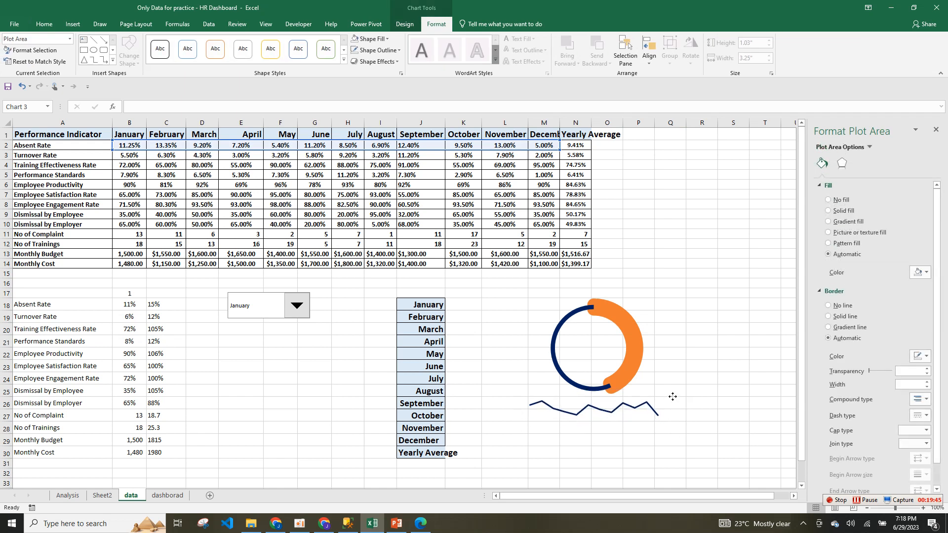
left_click(617, 384)
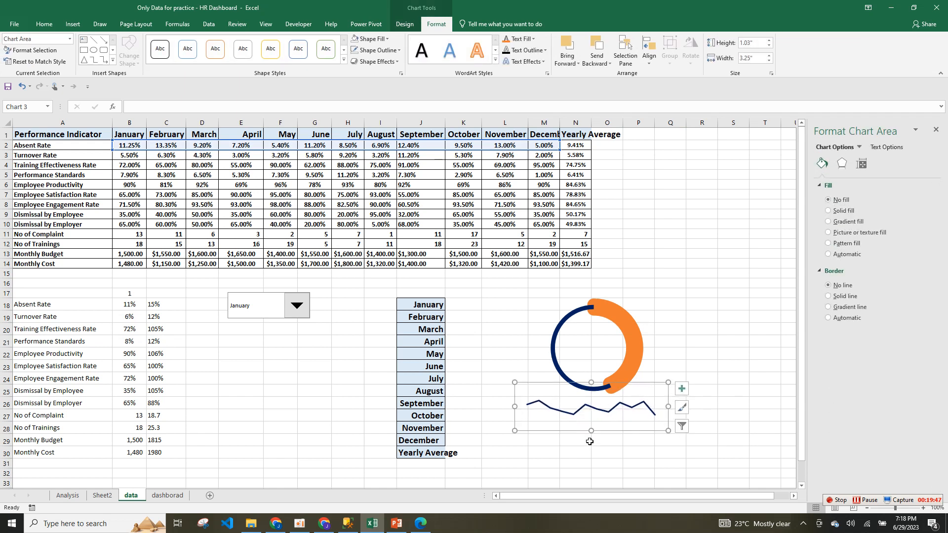
left_click_drag(591, 431, 591, 421)
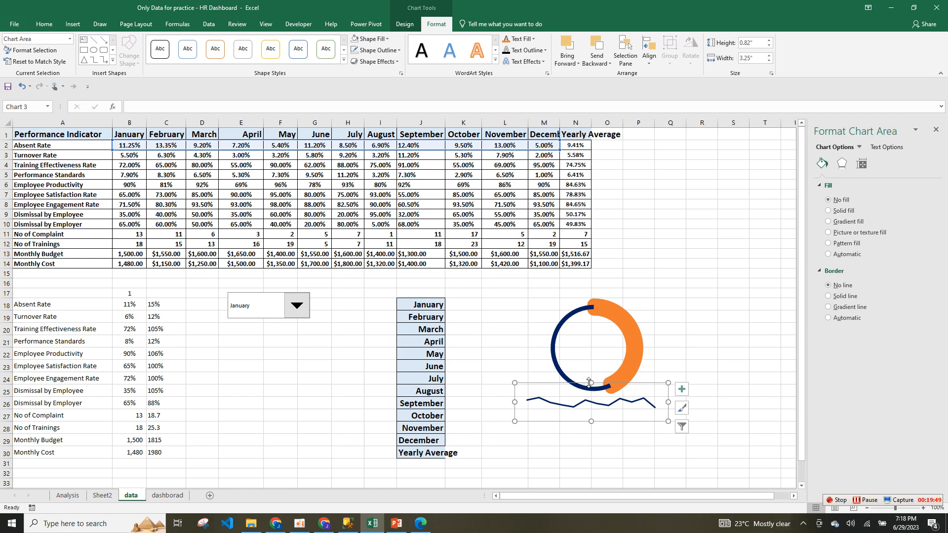
left_click_drag(664, 398, 665, 415)
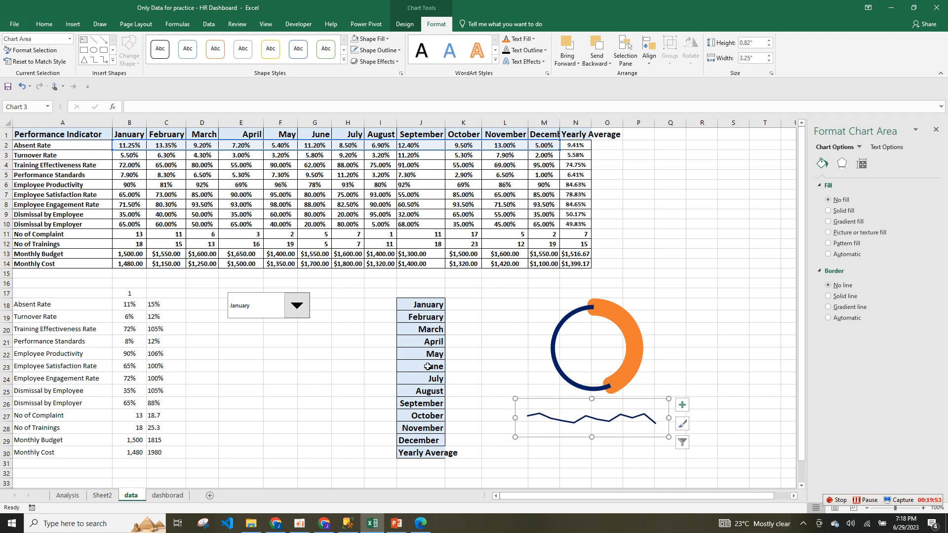
left_click(73, 22)
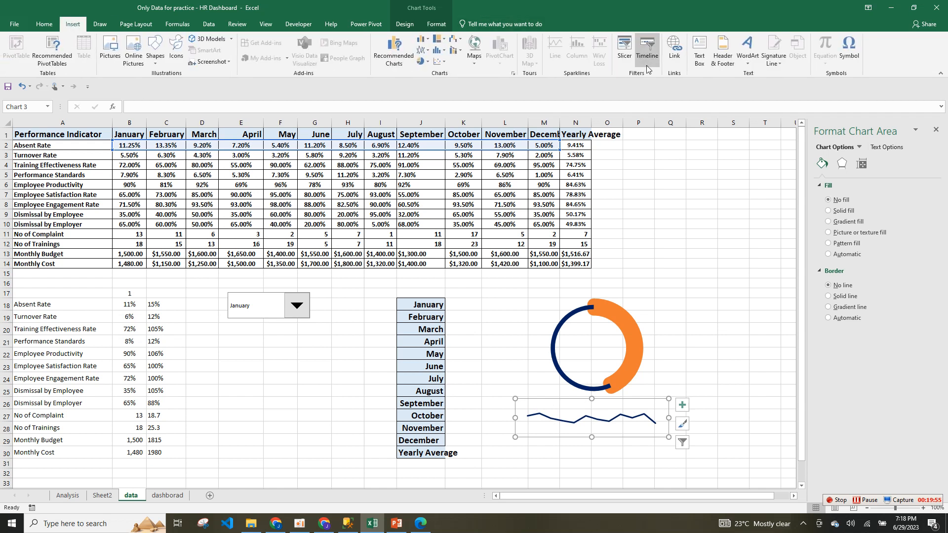
left_click(700, 50)
left_click_drag(658, 209, 727, 246)
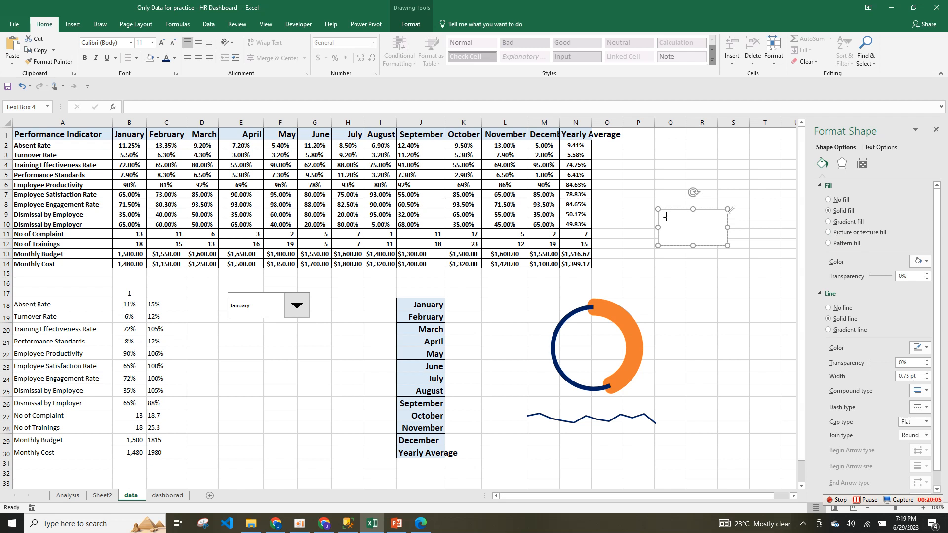
key("ctrl+z")
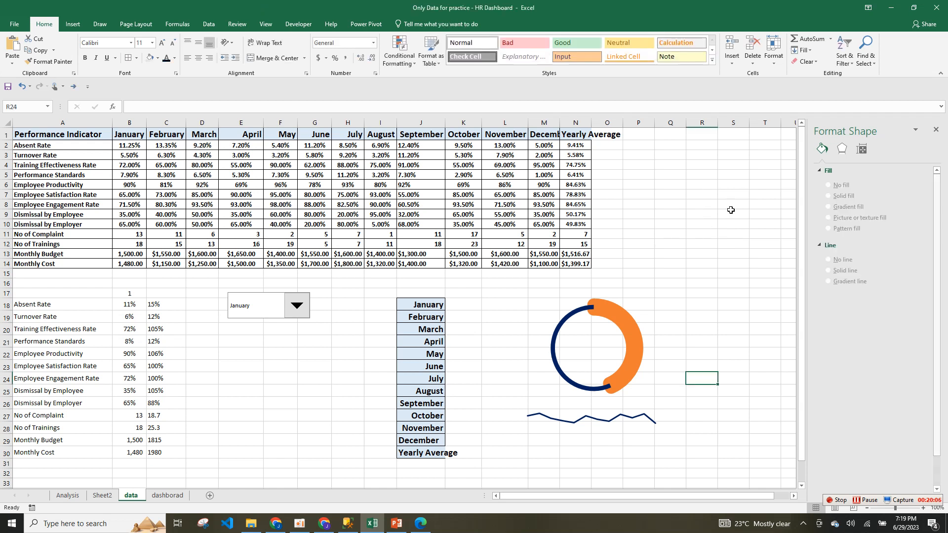
left_click(598, 421)
left_click(609, 381)
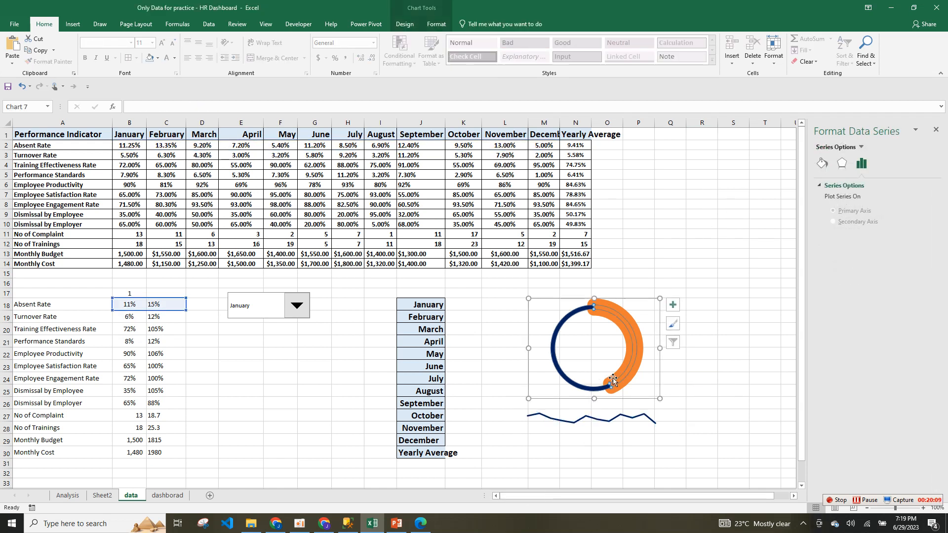
left_click(621, 418, "ctrl")
key("ctrl+d")
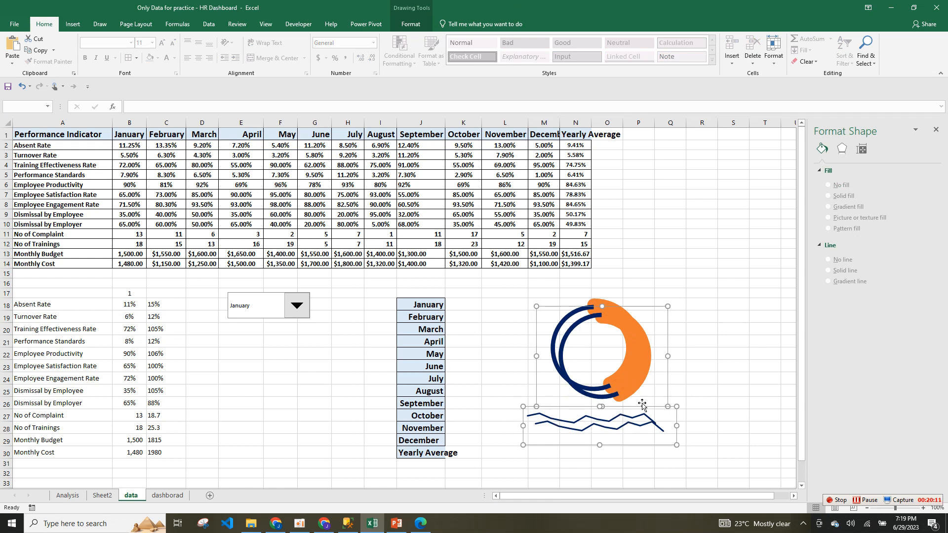
left_click_drag(668, 386, 758, 219)
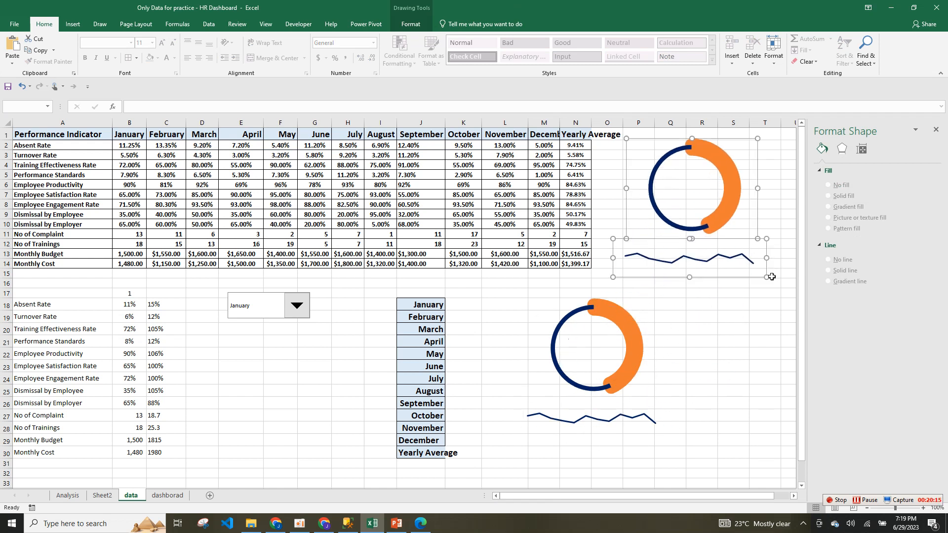
key("Delete")
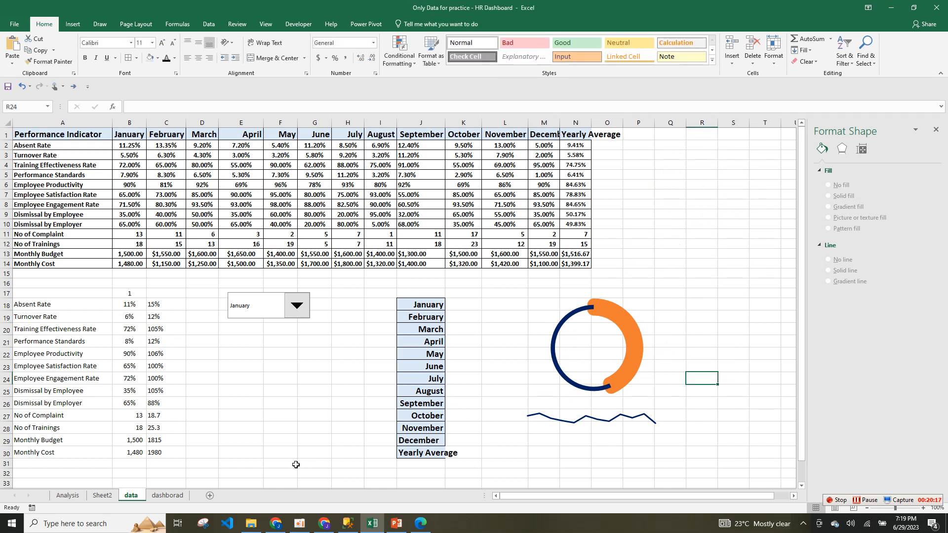
Paste the doughnut and line charts onto the dashborad sheet, centred and resized.
left_click(167, 496)
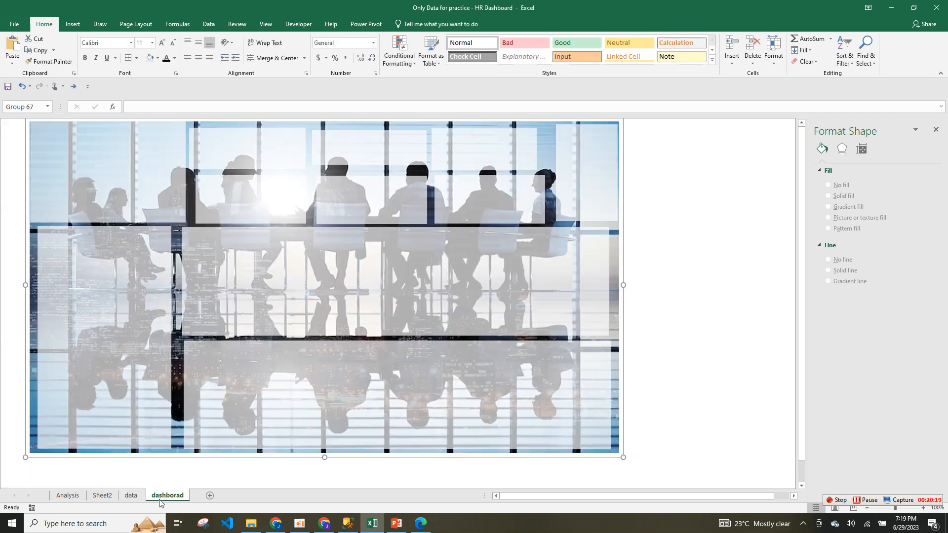
left_click(244, 292)
key("ctrl+v")
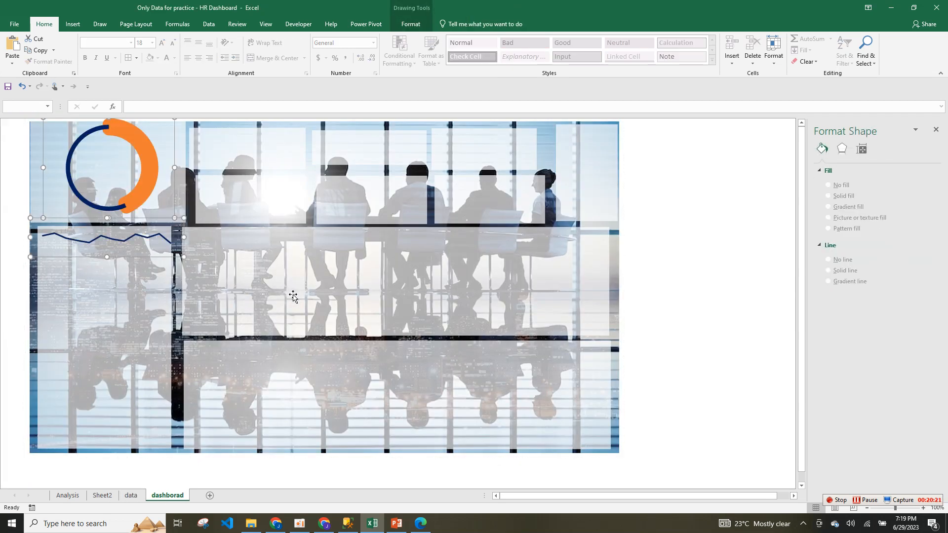
left_click_drag(185, 225, 338, 311)
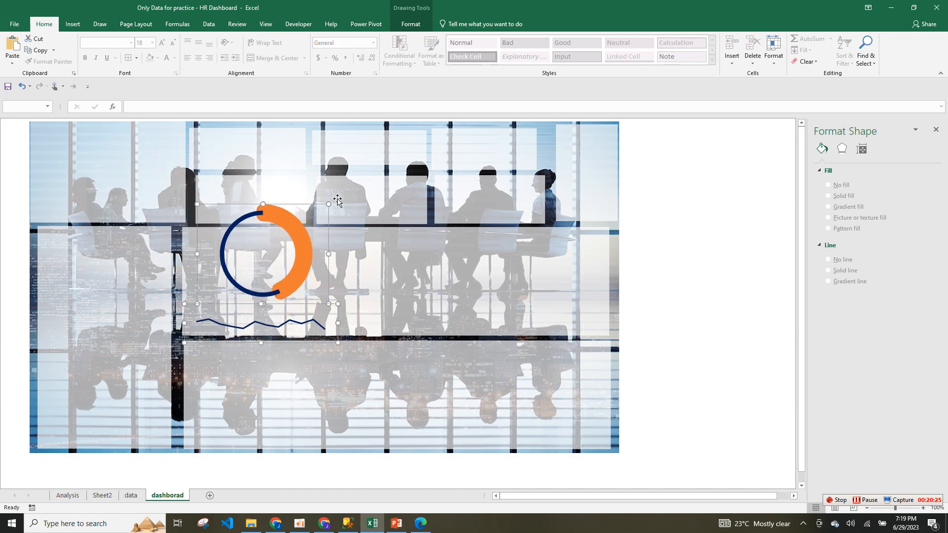
left_click_drag(329, 204, 305, 232)
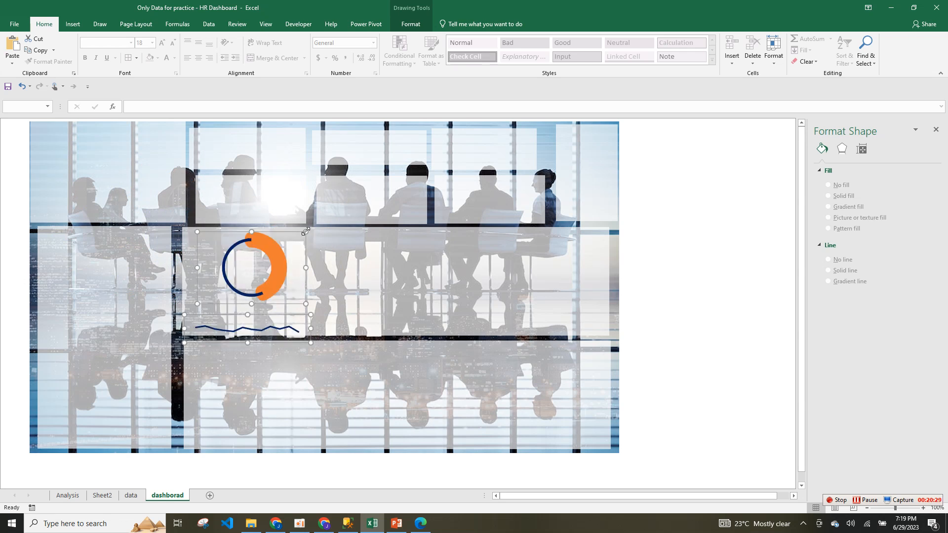
left_click_drag(197, 306, 188, 309)
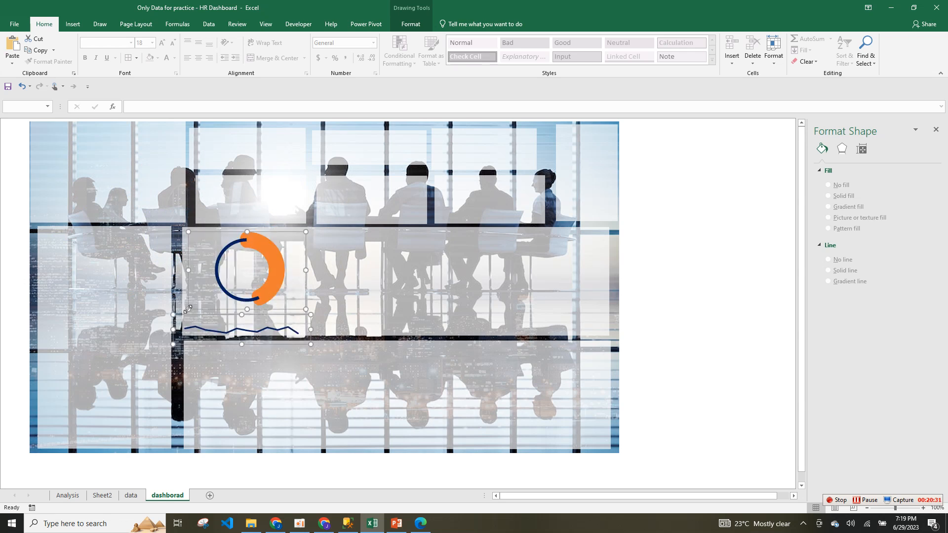
Nudge the line chart's plot area up and right within its chart.
left_click(360, 326)
left_click(295, 326)
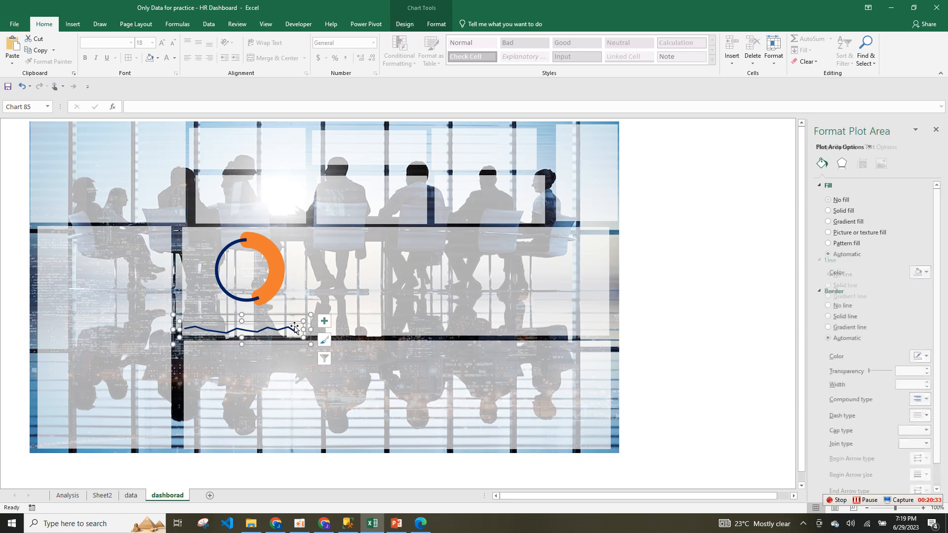
left_click_drag(294, 326, 297, 322)
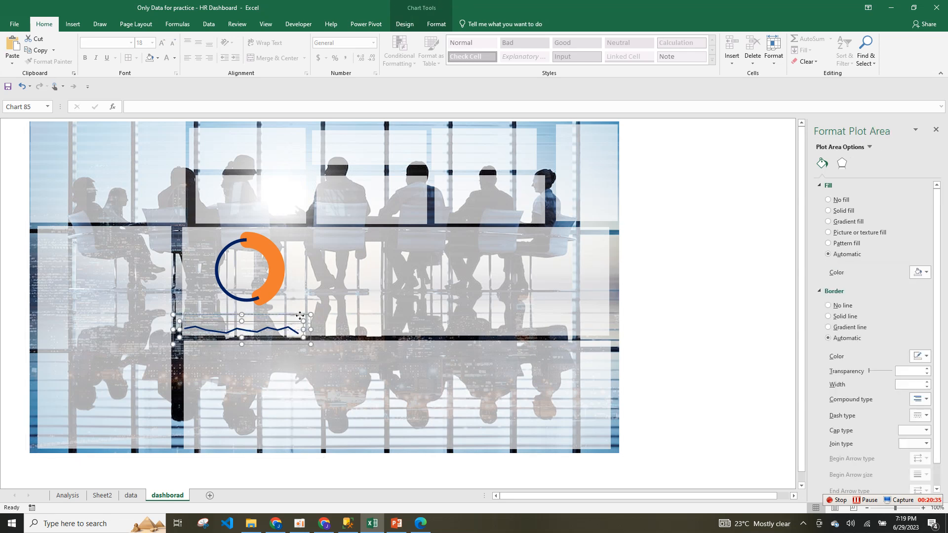
left_click_drag(300, 316, 300, 316)
left_click(343, 307)
left_click(283, 287)
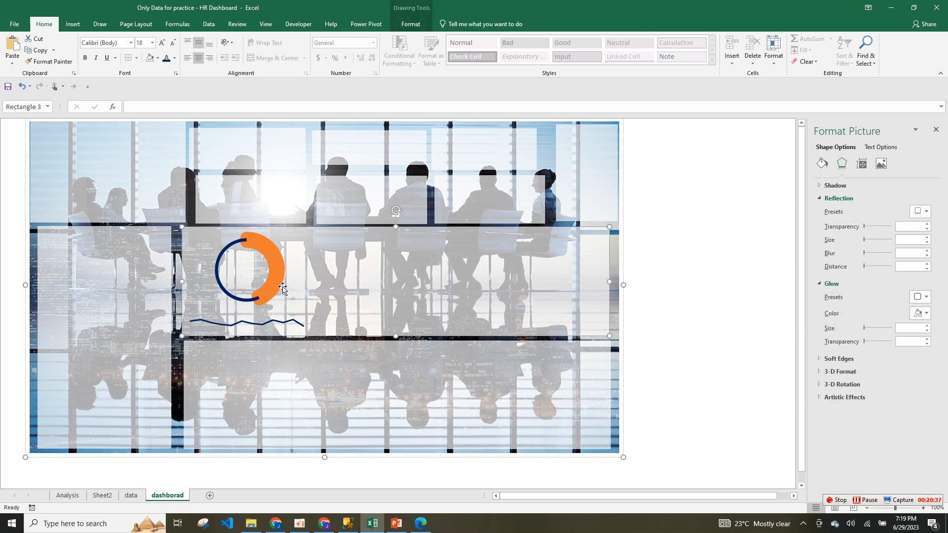
left_click(285, 289)
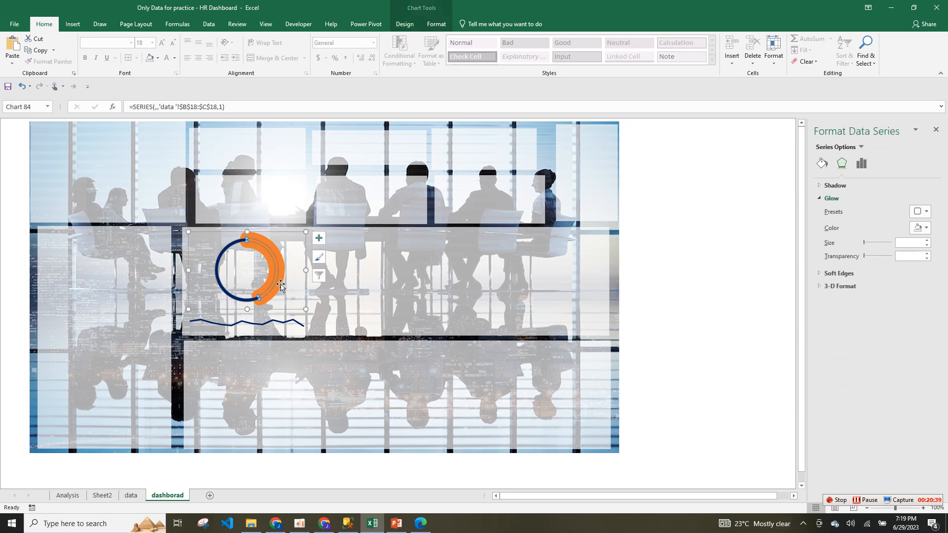
left_click(329, 251)
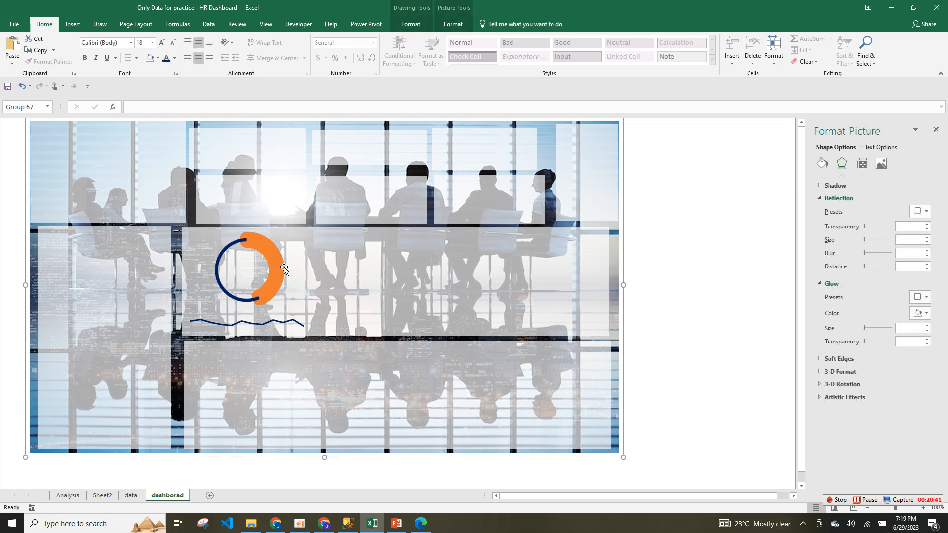
left_click(277, 322)
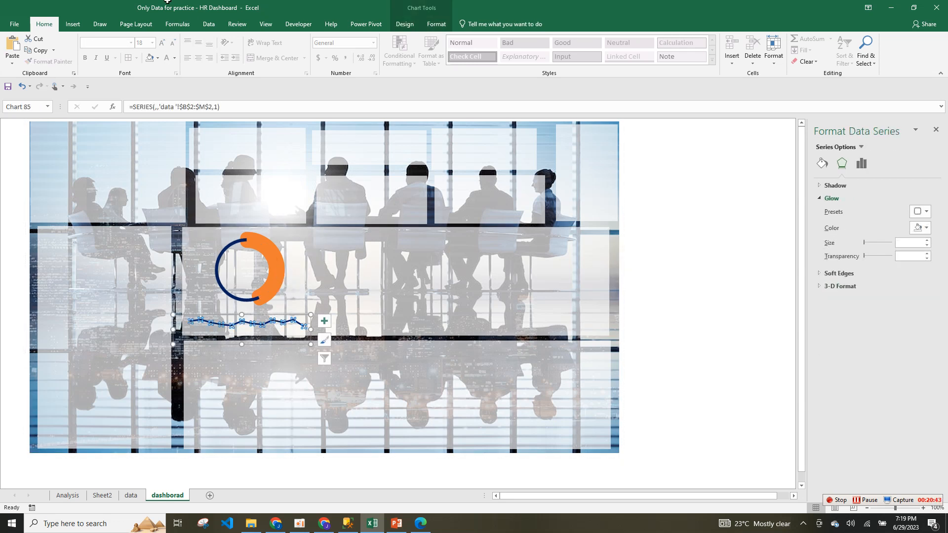
Draw an empty text box to the right of the doughnut.
left_click(76, 25)
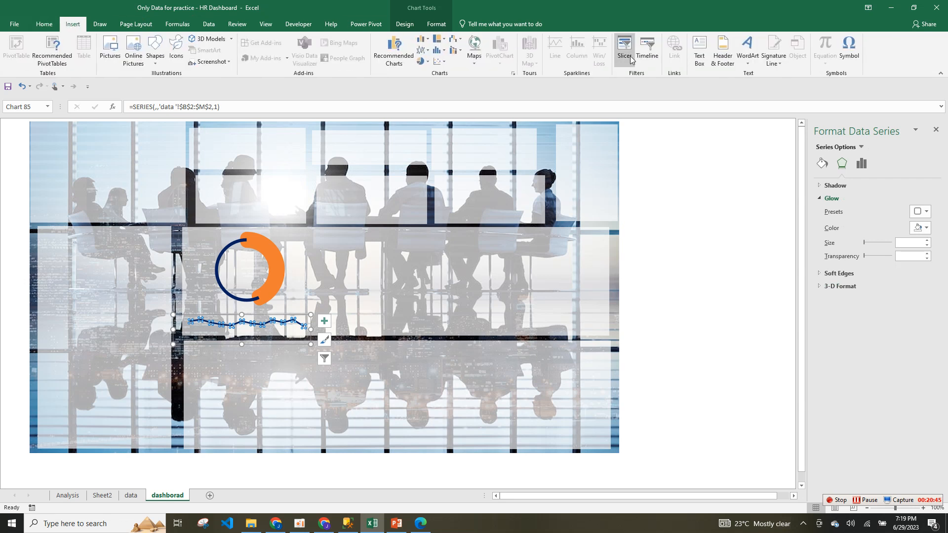
left_click(700, 49)
left_click_drag(382, 270, 521, 290)
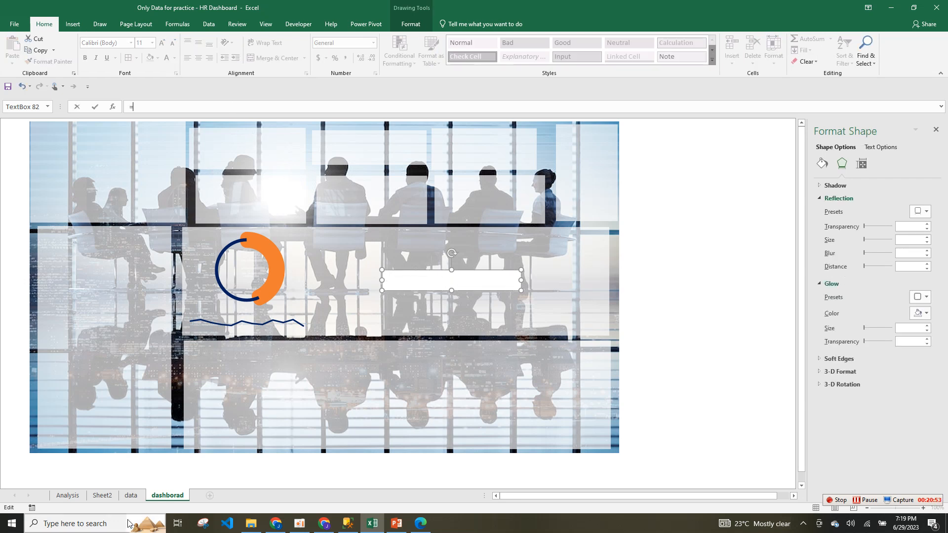
Link the text box to data!A18 so it shows Absent Rate.
left_click(131, 496)
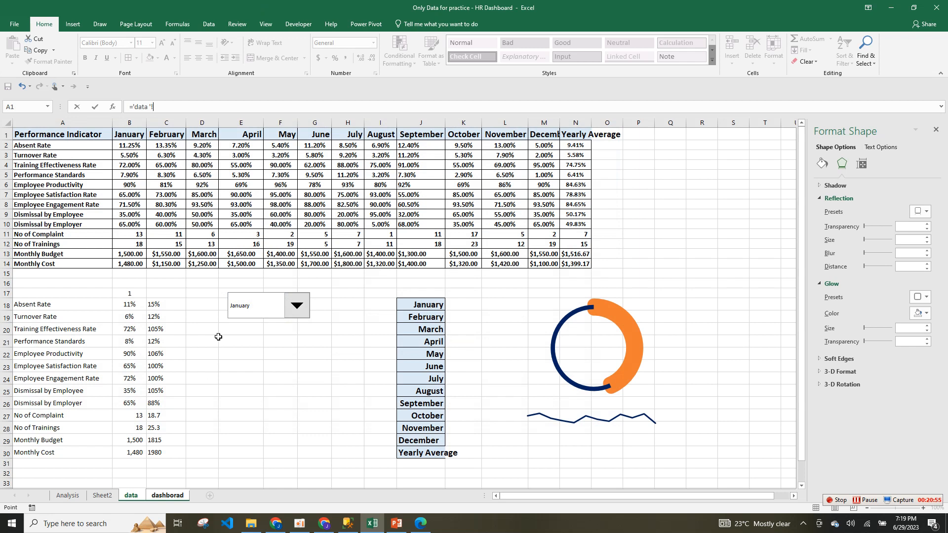
left_click(72, 307)
key("Return")
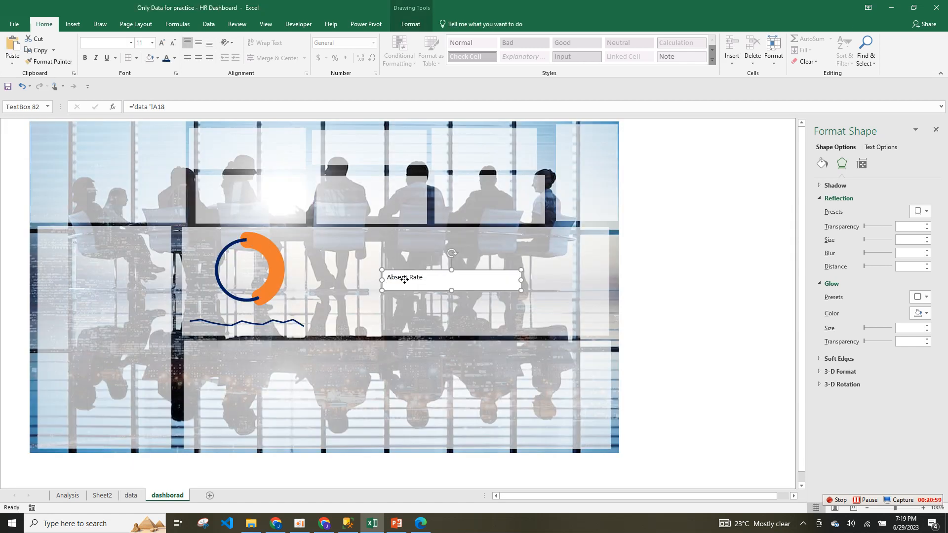
Narrow the Absent Rate box, centre its text, and remove its white fill.
key("ctrl+a")
left_click(557, 259, "ctrl")
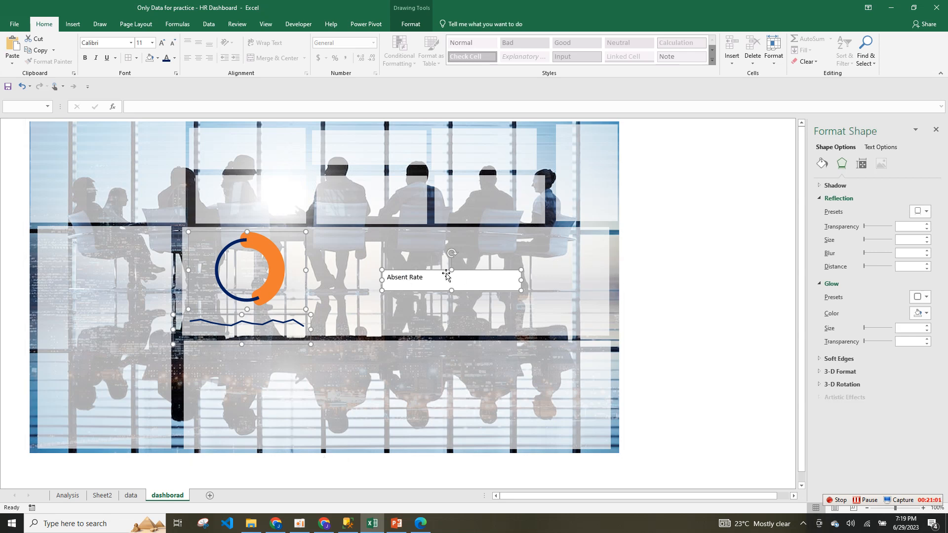
left_click(429, 284)
key("ctrl+a")
left_click_drag(522, 281, 446, 281)
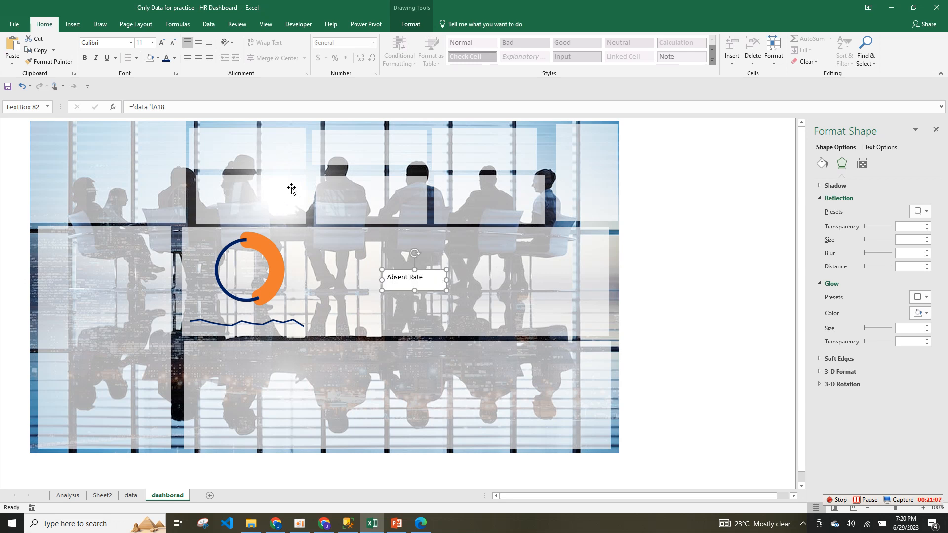
left_click(198, 58)
left_click(420, 25)
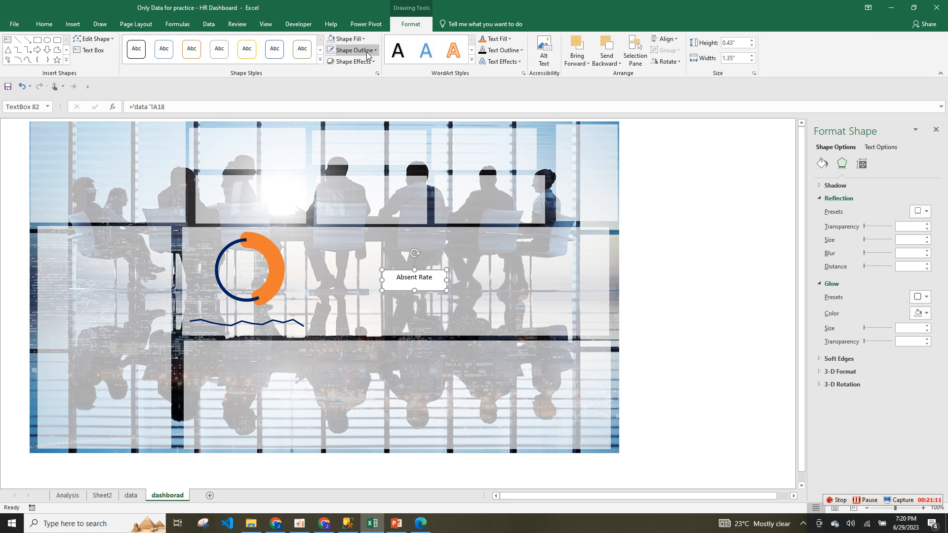
left_click(353, 50)
left_click(353, 49)
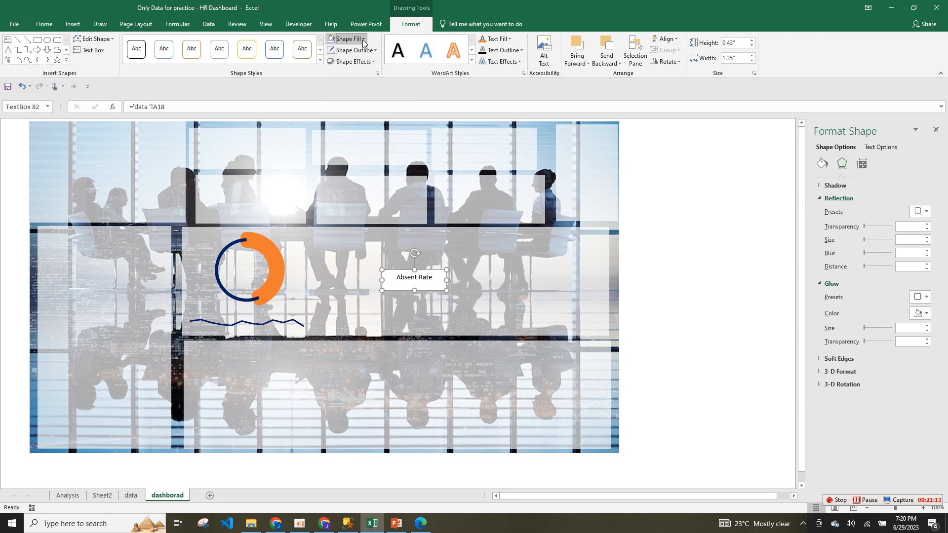
left_click(347, 39)
left_click(368, 157)
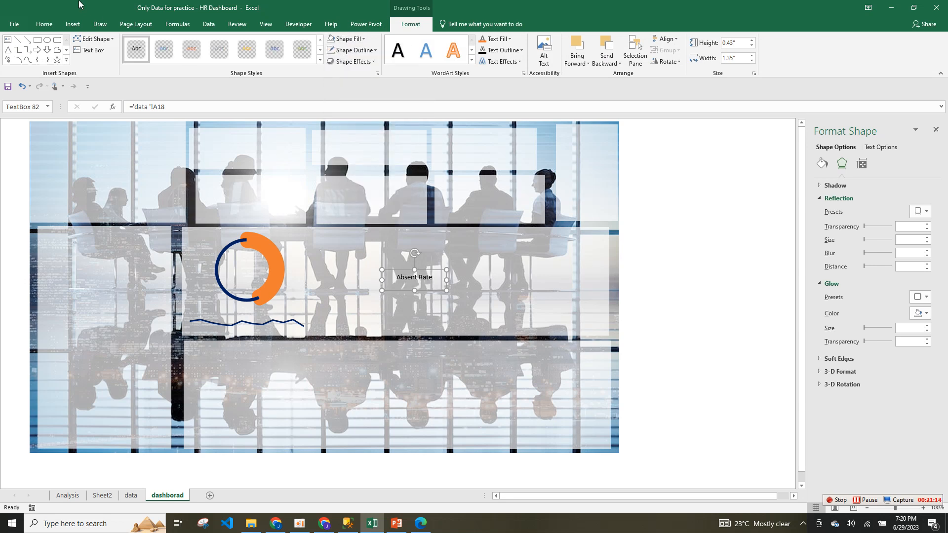
Make Absent Rate bold at size 20 and widen the box to fit one line.
left_click(44, 24)
left_click(85, 58)
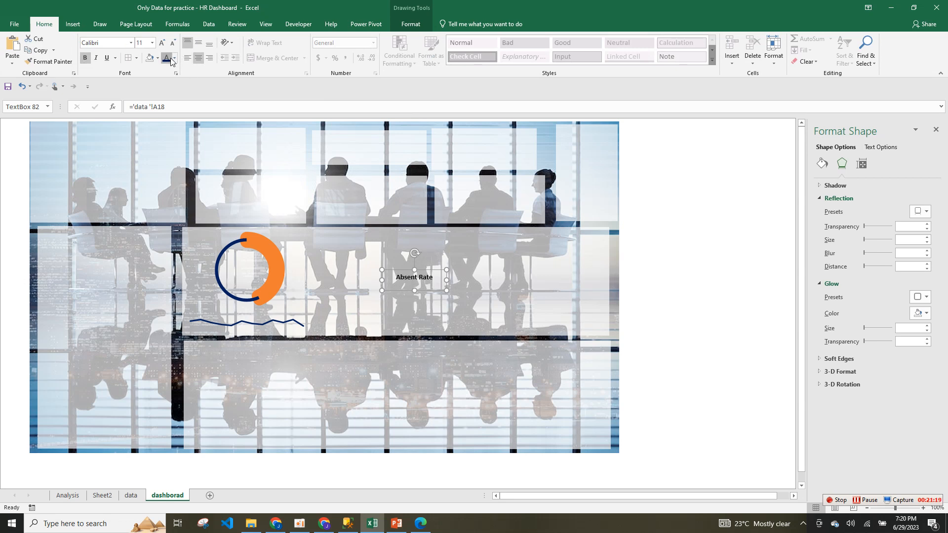
left_click(163, 42)
left_click(162, 43)
left_click(162, 42)
left_click(162, 42)
left_click(162, 42)
left_click_drag(447, 282, 589, 288)
Duplicate the label twice, place the original under the doughnut, and clear a copy's link to '='.
key("ctrl+d")
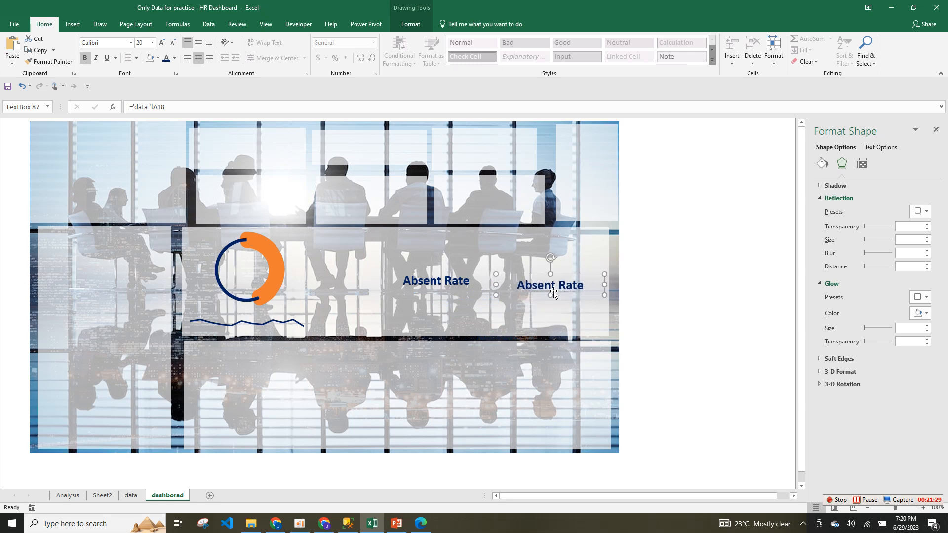
key("ctrl+d")
left_click_drag(437, 281, 248, 312)
left_click(580, 285)
left_click_drag(580, 285, 487, 281)
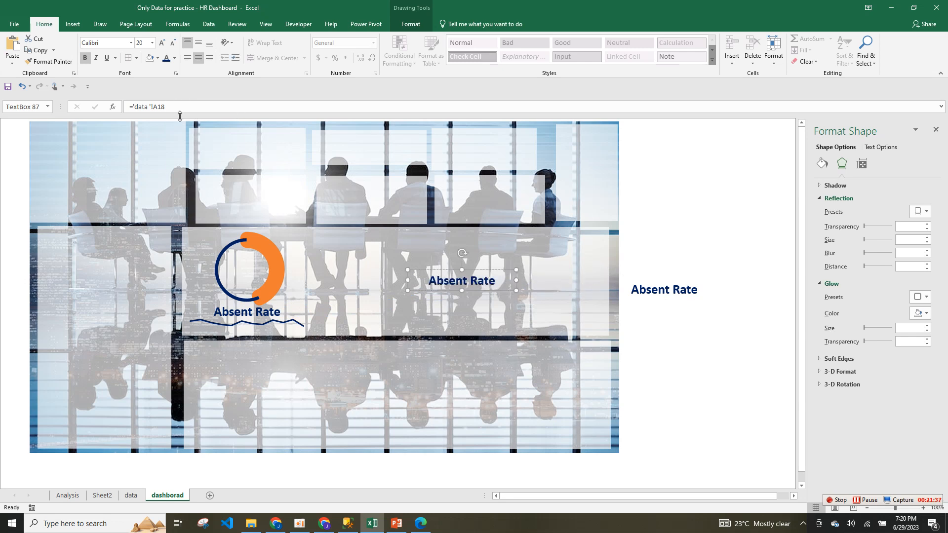
left_click_drag(169, 105, 127, 105)
key("BackSpace")
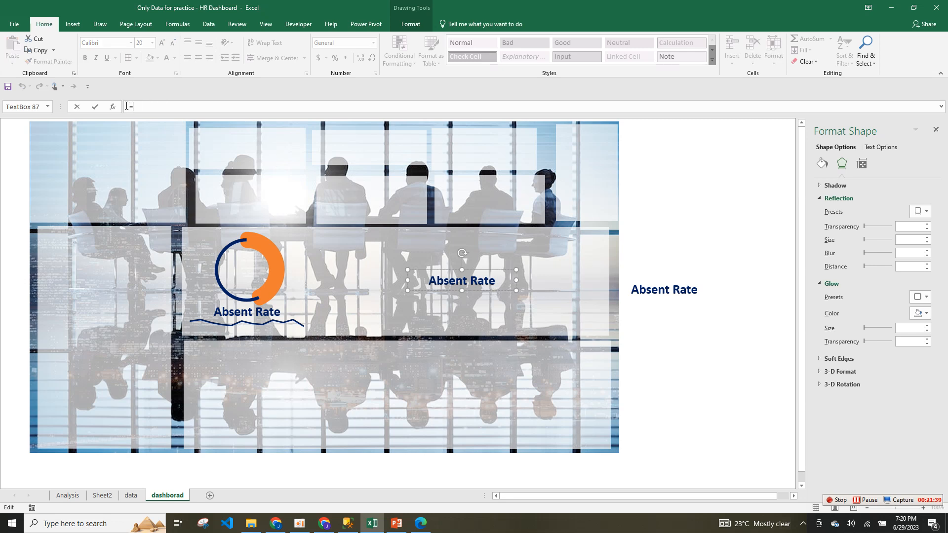
Link the copied text box to data!B18 so it shows 11%.
left_click(132, 495)
left_click(128, 304)
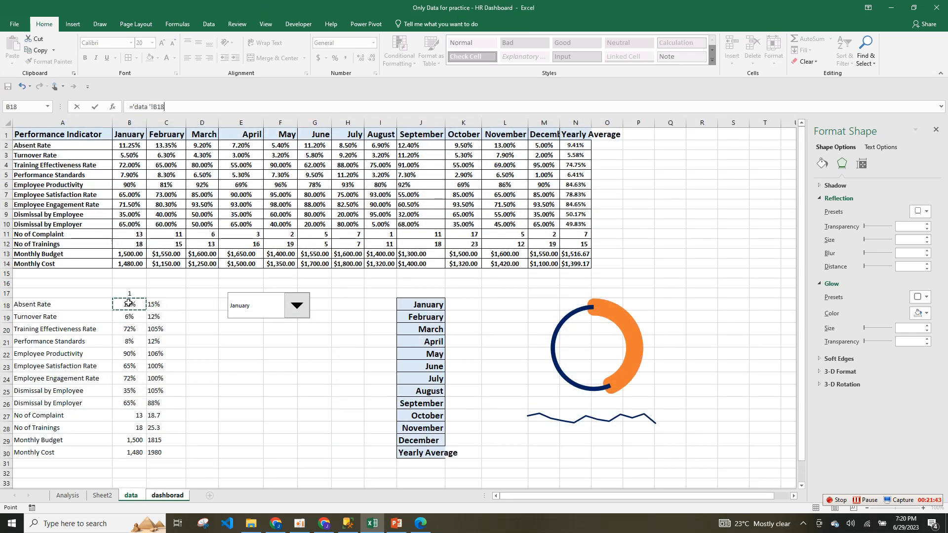
key("Return")
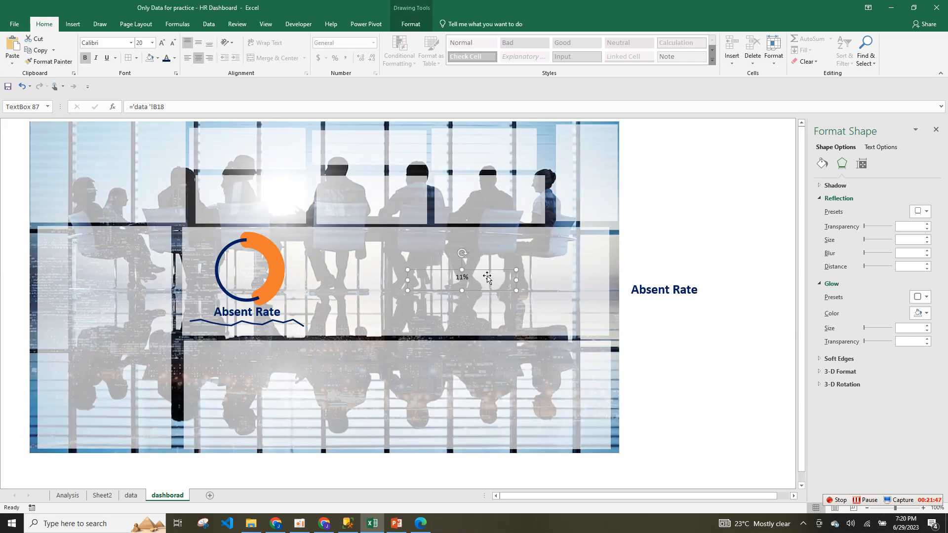
Set the 11% value in Franklin Gothic Book and enlarge it to about 32 pt.
left_click(456, 277)
double_click(463, 278)
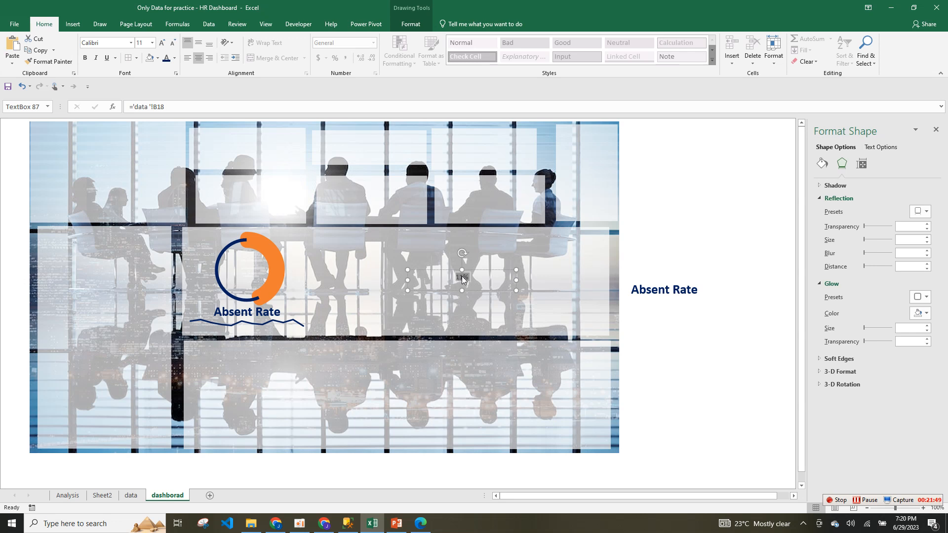
left_click(132, 43)
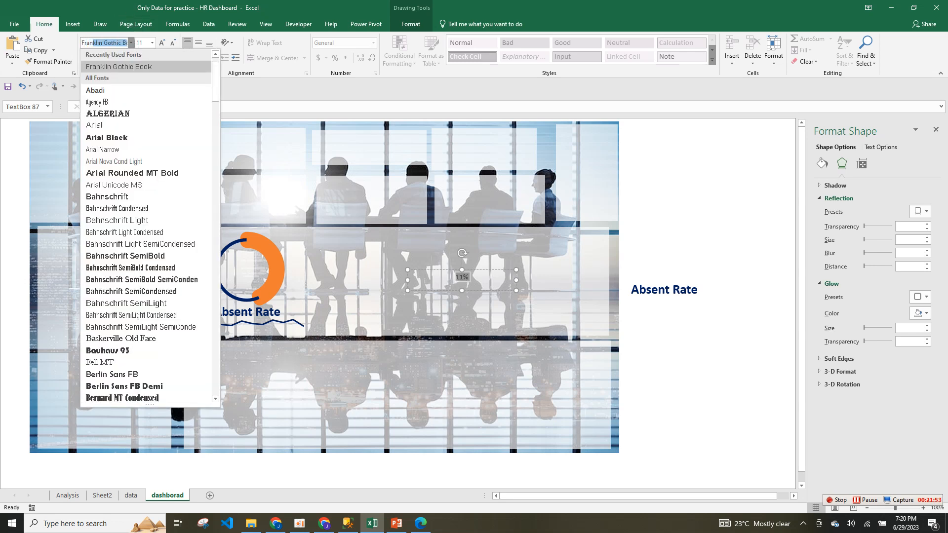
left_click(132, 43)
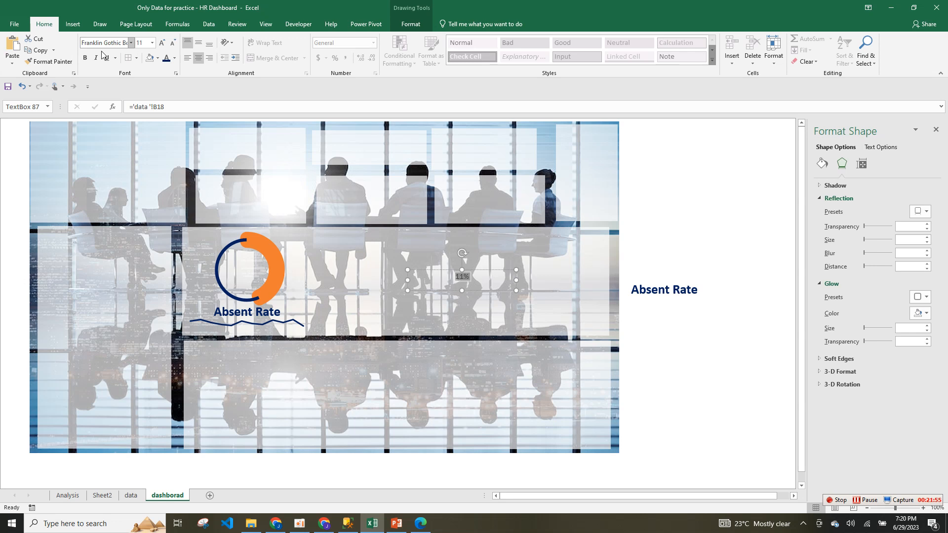
left_click(163, 43)
left_click(163, 44)
left_click(163, 44)
left_click(163, 43)
left_click(162, 44)
left_click(162, 44)
left_click(162, 44)
left_click(162, 44)
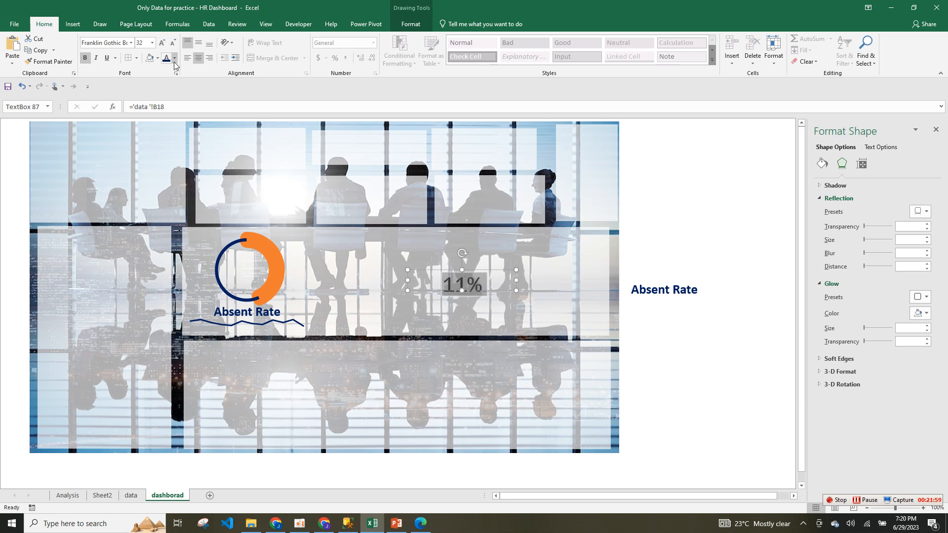
left_click(162, 44)
left_click(162, 44)
left_click_drag(461, 289, 288, 284)
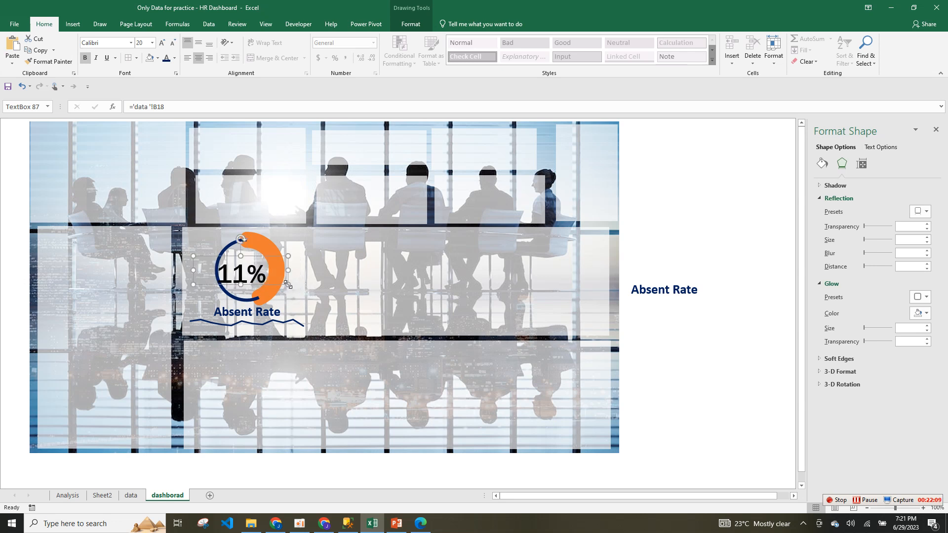
left_click(173, 43)
Shift the 11% value rightward into the doughnut.
mouse_move(271, 258)
left_mouse_down()
mouse_move(287, 260)
mouse_move(285, 252)
mouse_move(291, 269)
mouse_move(263, 266)
left_mouse_up()
left_click_drag(201, 271, 220, 271)
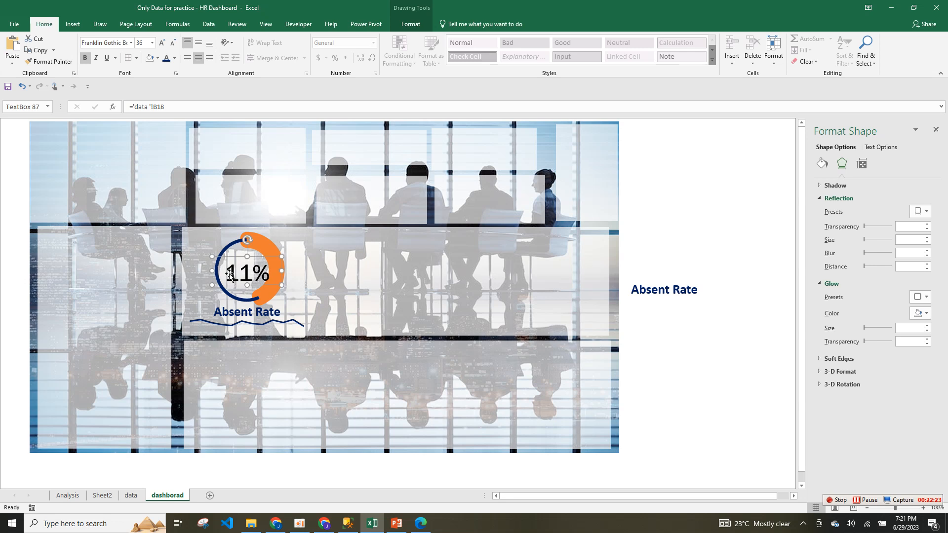
left_click(241, 278)
double_click(289, 283)
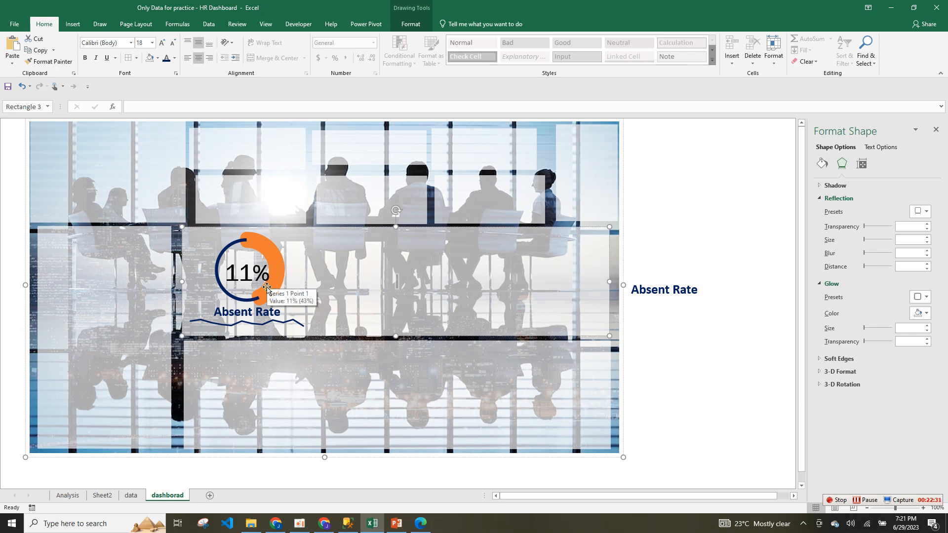
Colour the 11% value text dark blue.
left_click(267, 288)
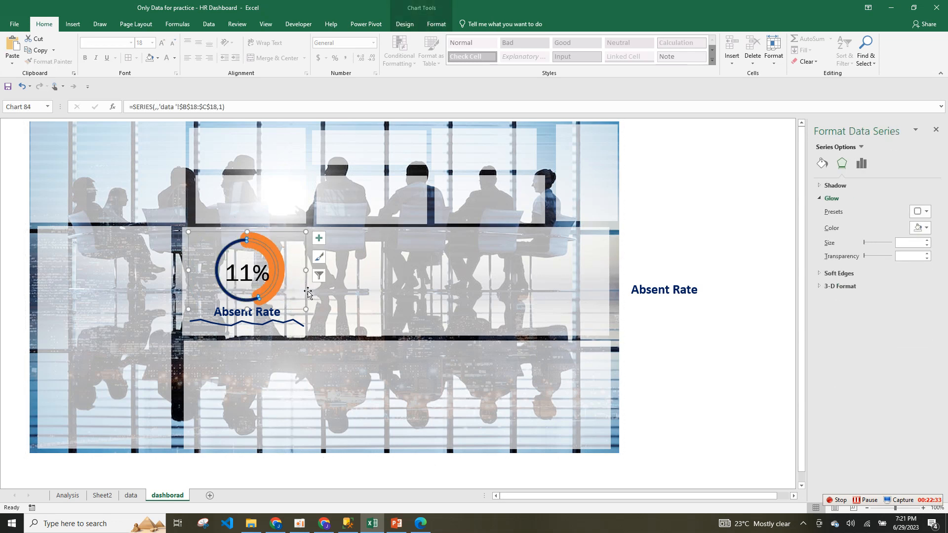
left_click(265, 276)
left_click_drag(262, 285, 378, 291)
double_click(365, 281)
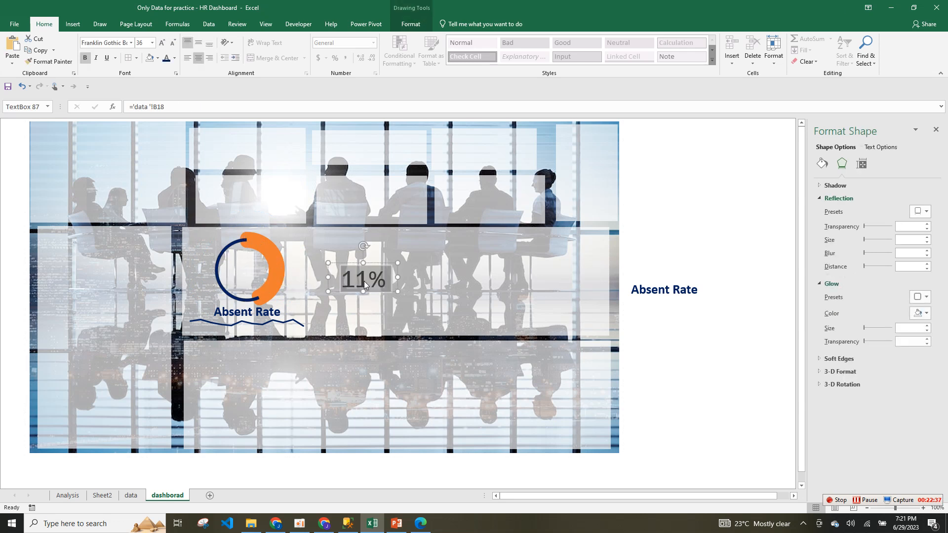
left_click(174, 57)
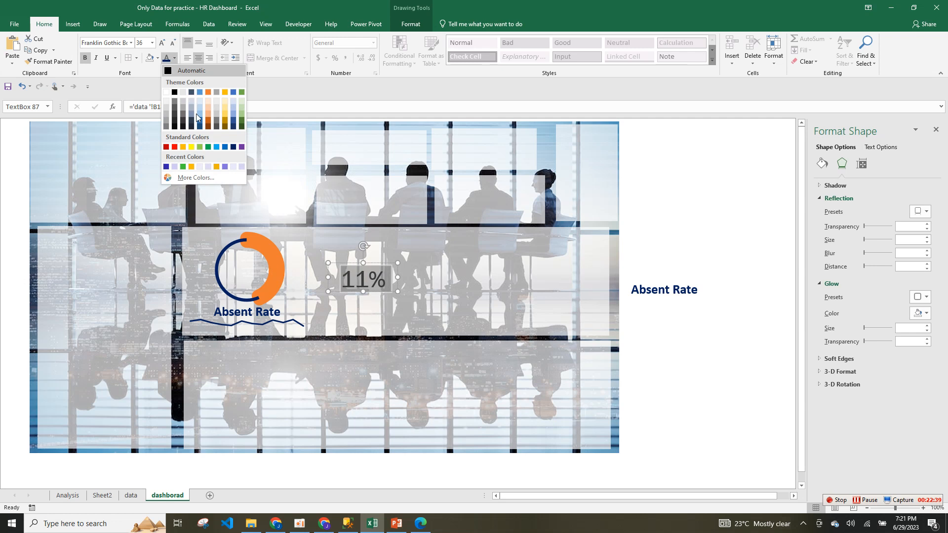
left_click(234, 147)
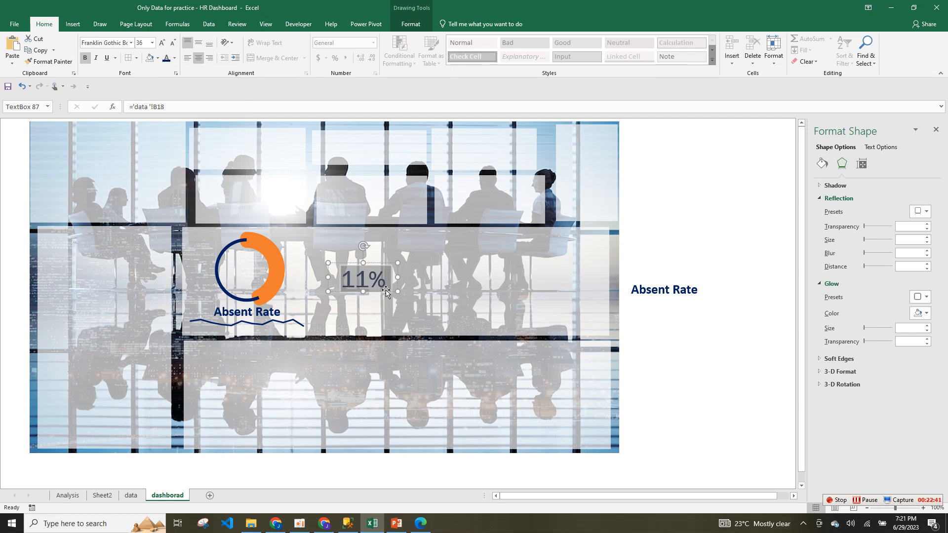
left_click_drag(385, 292, 345, 278)
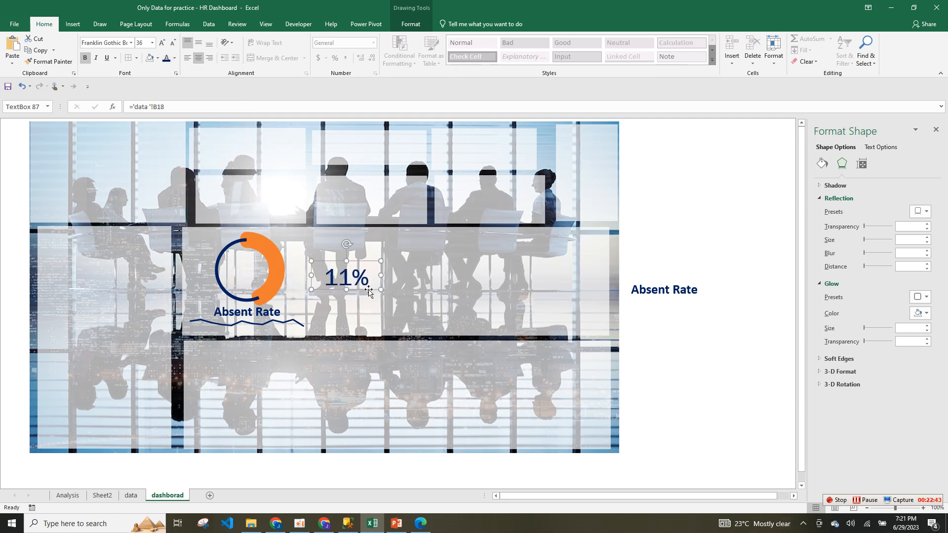
Shrink the 11% text to 32 pt and centre it inside the doughnut.
key("ctrl+a")
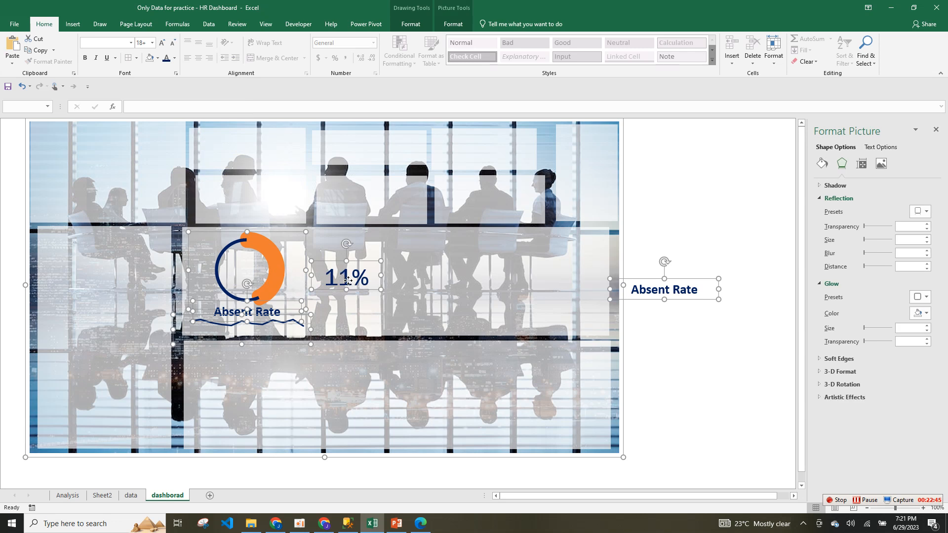
left_click(349, 280)
key("ctrl+a")
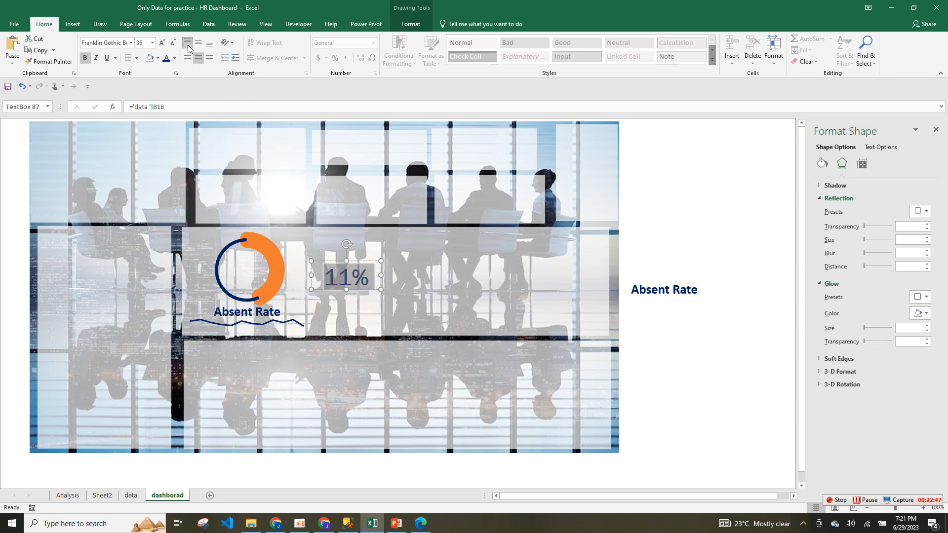
left_click(173, 43)
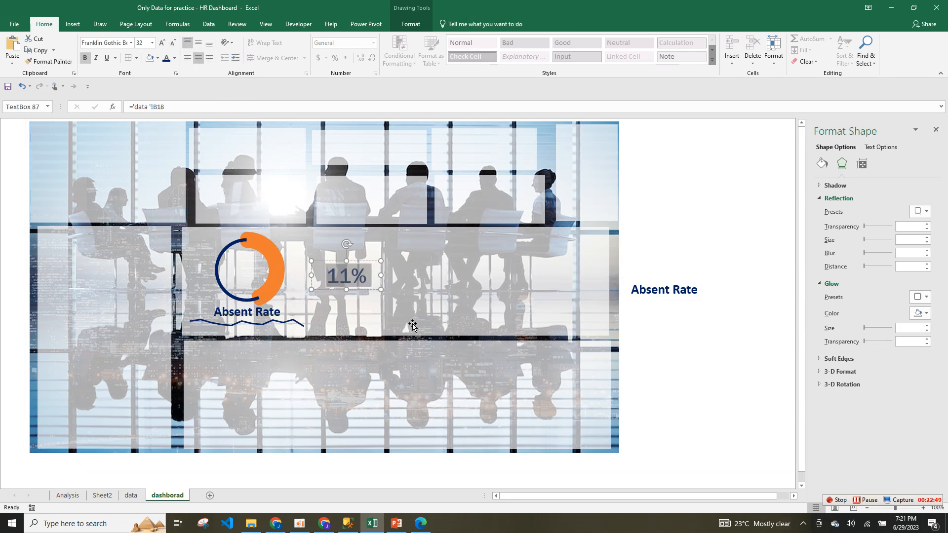
left_click_drag(356, 288, 262, 289)
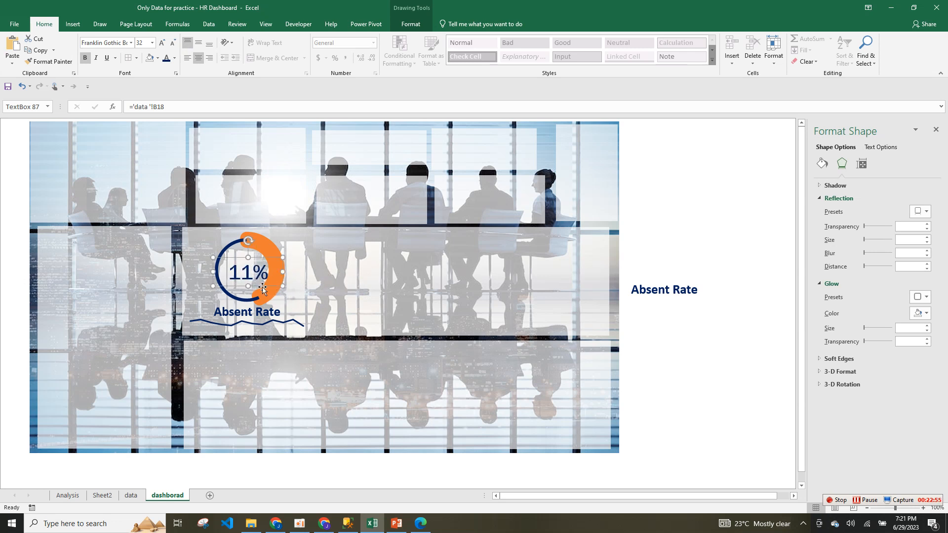
Select the doughnut, wave line and Absent Rate label together with the 11% value.
left_click(269, 297, "ctrl")
left_click(267, 314, "ctrl")
left_click(271, 324, "ctrl")
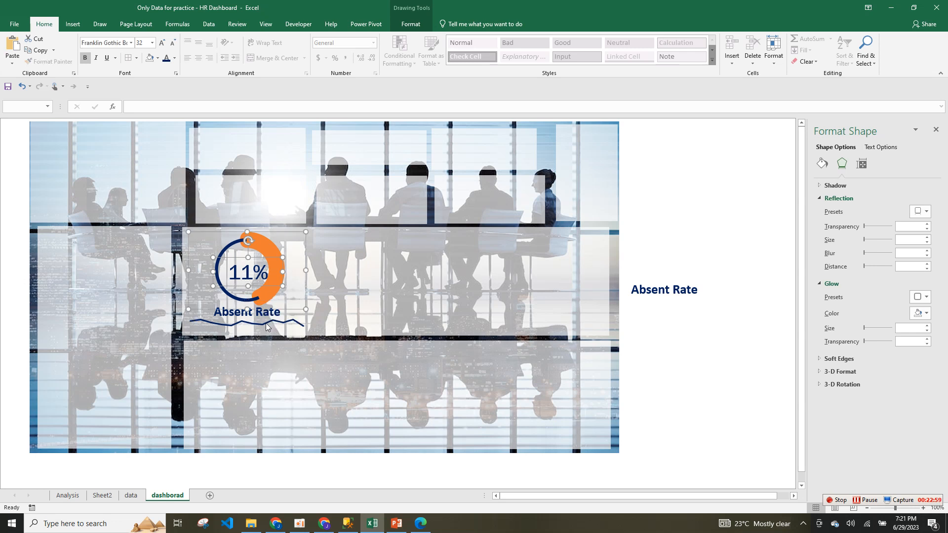
left_click(266, 326, "ctrl")
left_click(262, 314, "ctrl")
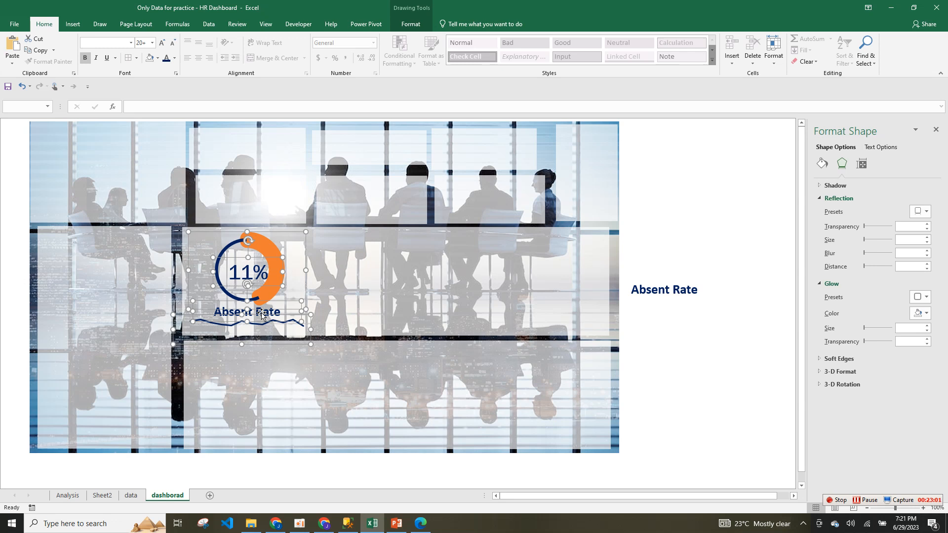
Group the doughnut, 11% value, Absent Rate label and wave line; remove the spare right-hand label.
right_click(304, 233)
mouse_move(343, 297)
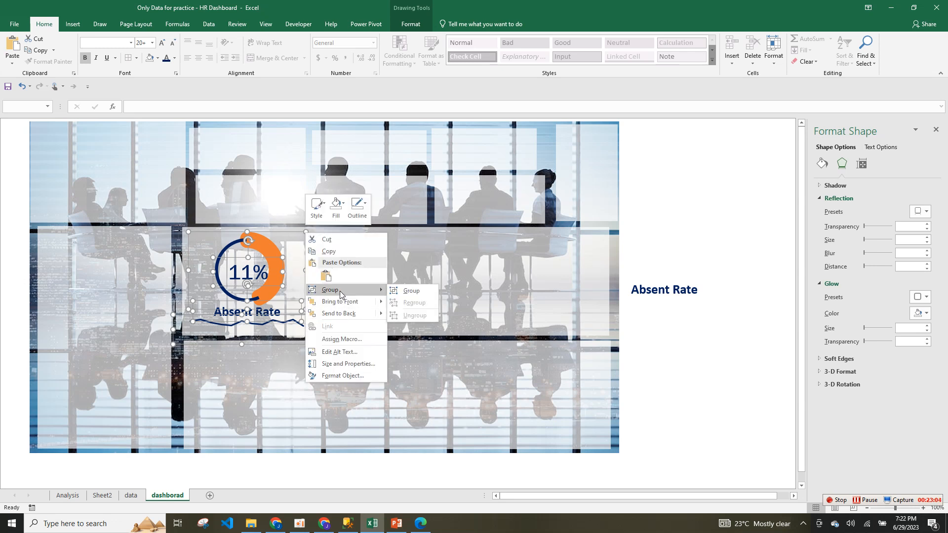
left_click(412, 291)
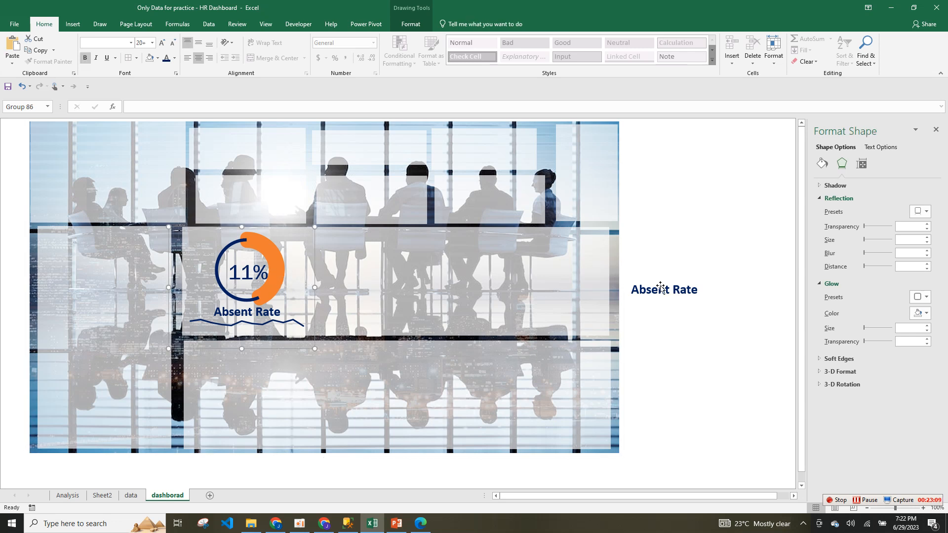
left_click(662, 289)
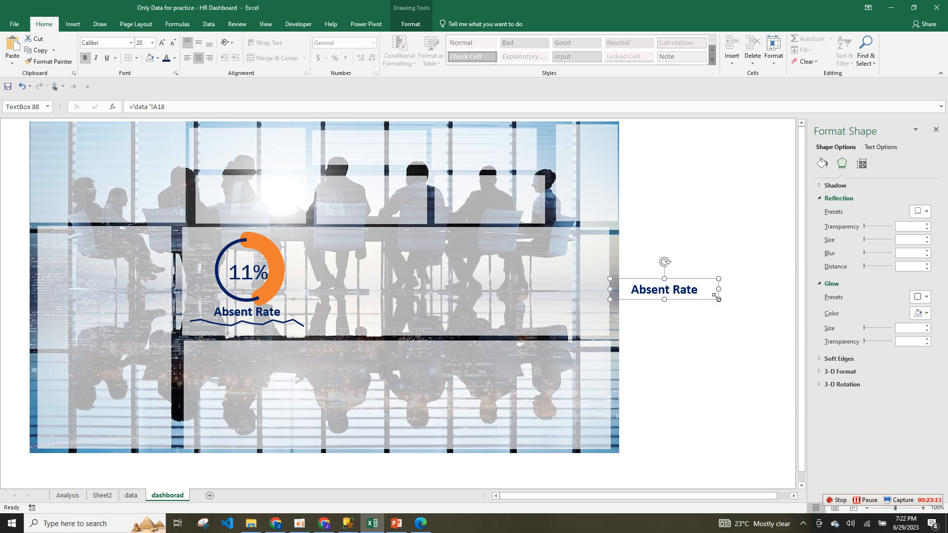
left_click(674, 300)
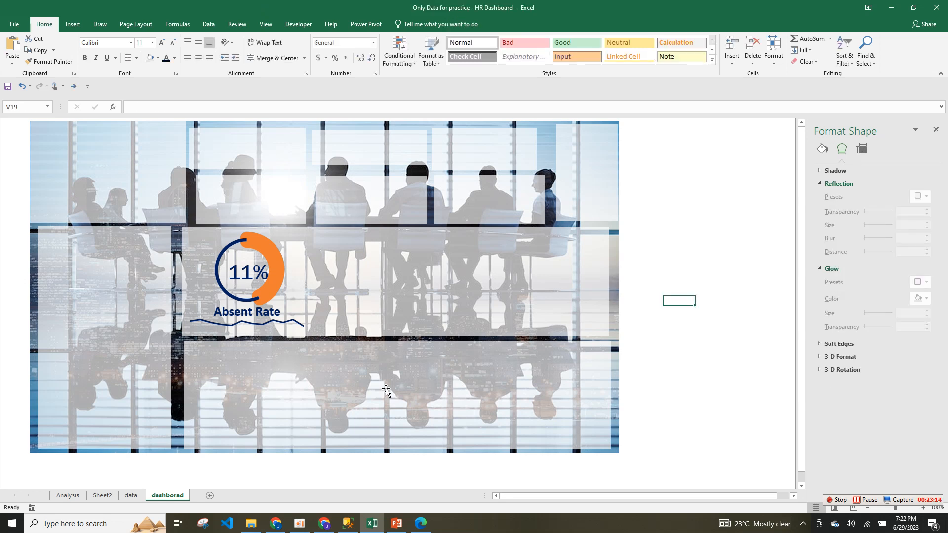
Paste the Absent Rate label at Q16 on the data sheet and place a duplicate beside the doughnut.
left_click(131, 496)
left_click(668, 281)
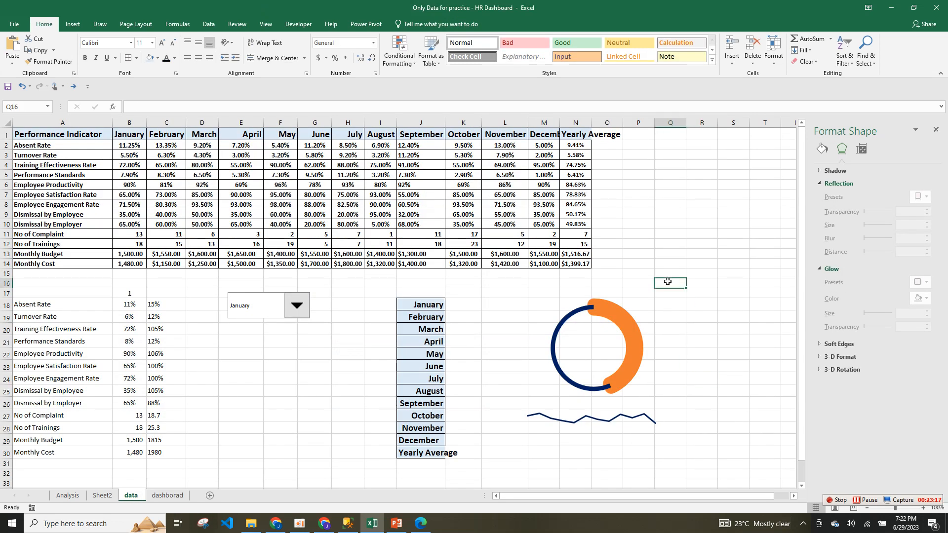
key("ctrl+v")
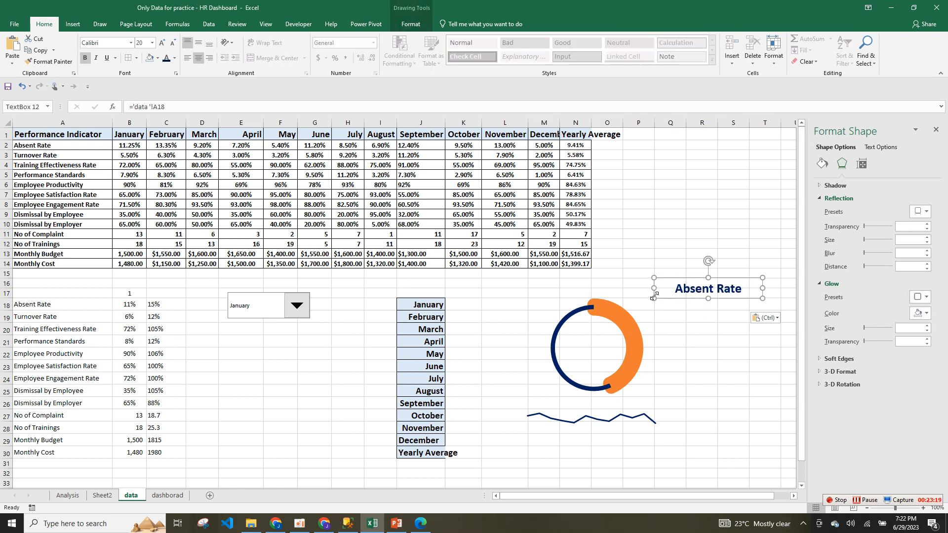
key("ctrl+d")
left_click_drag(694, 304, 701, 349)
Check cell A19 and the formula in B19 that feed the doughnut chart.
left_click(615, 344)
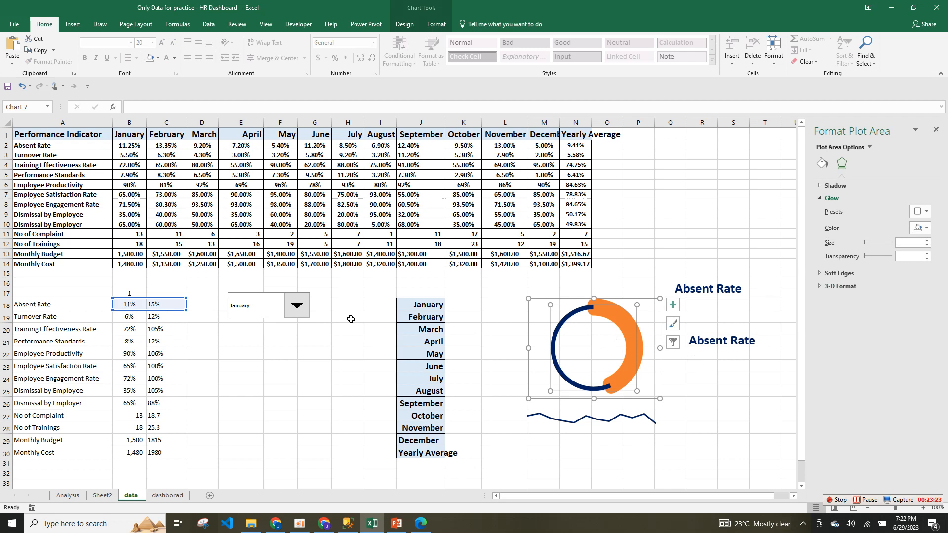
left_click(61, 315)
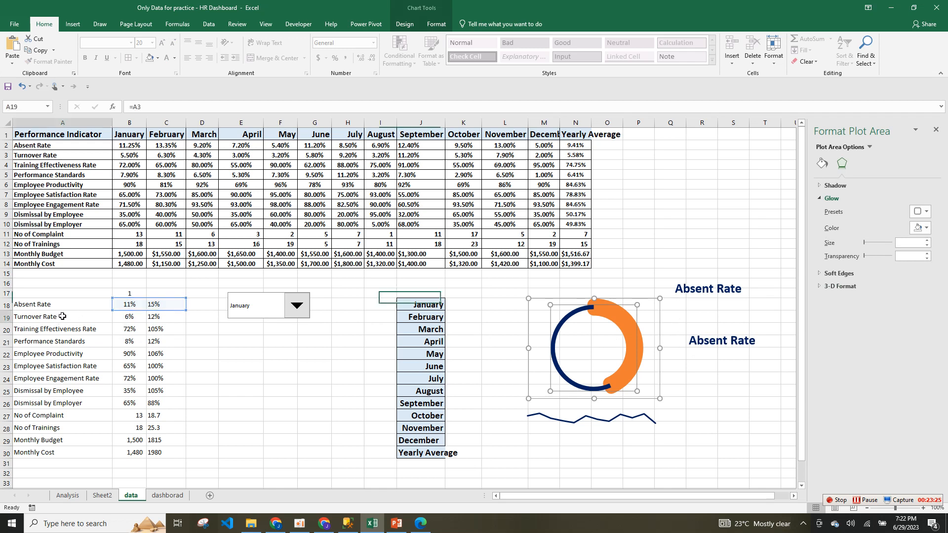
left_click(141, 316)
left_click(591, 347)
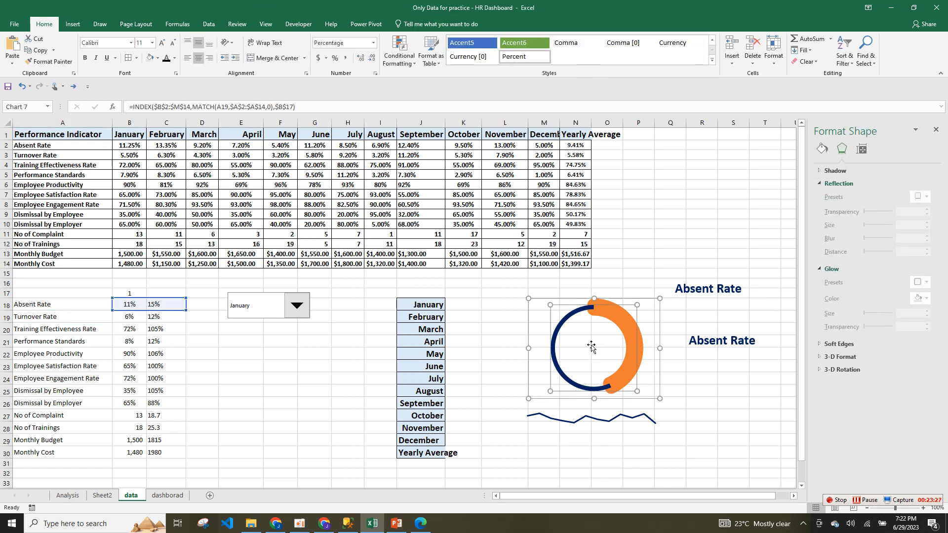
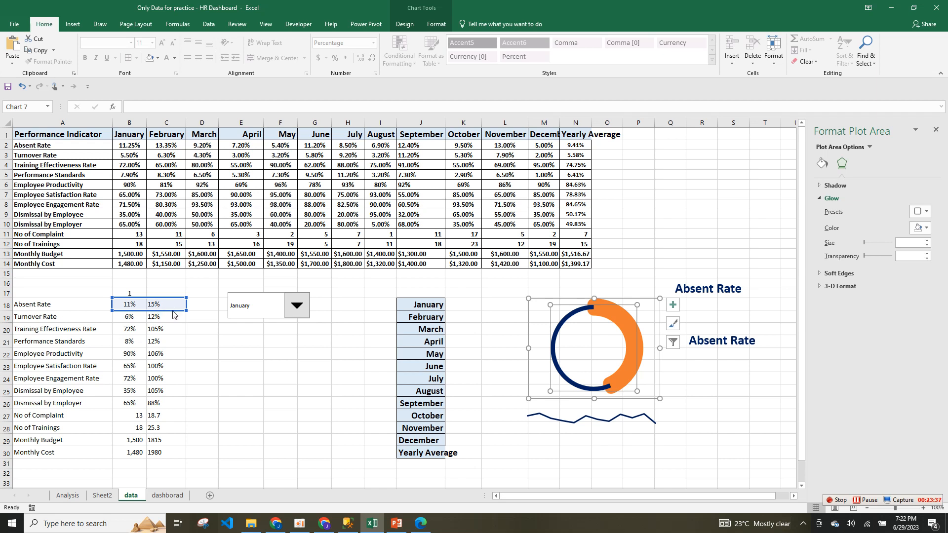
Repoint the doughnut to B19:C19 and the line chart to row 3, the Turnover Rate data.
left_click(170, 304)
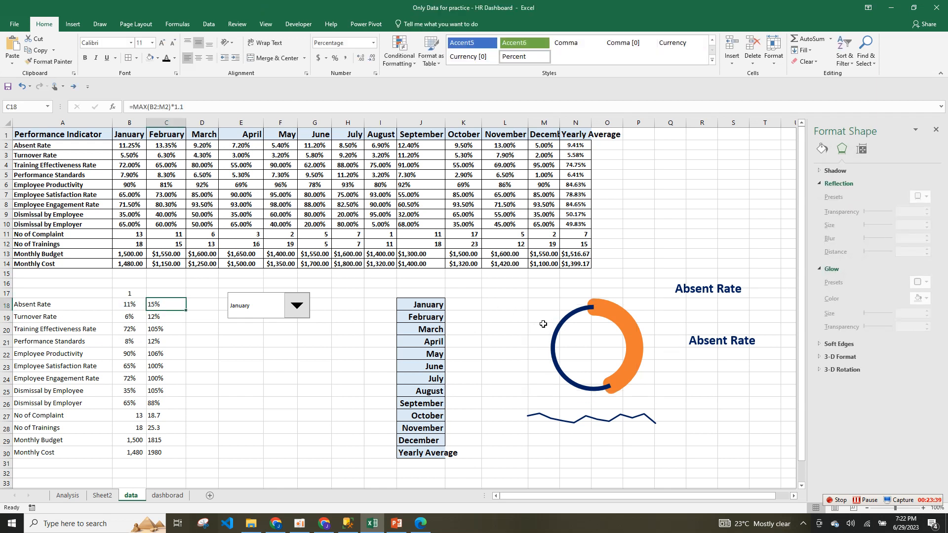
left_click(574, 322)
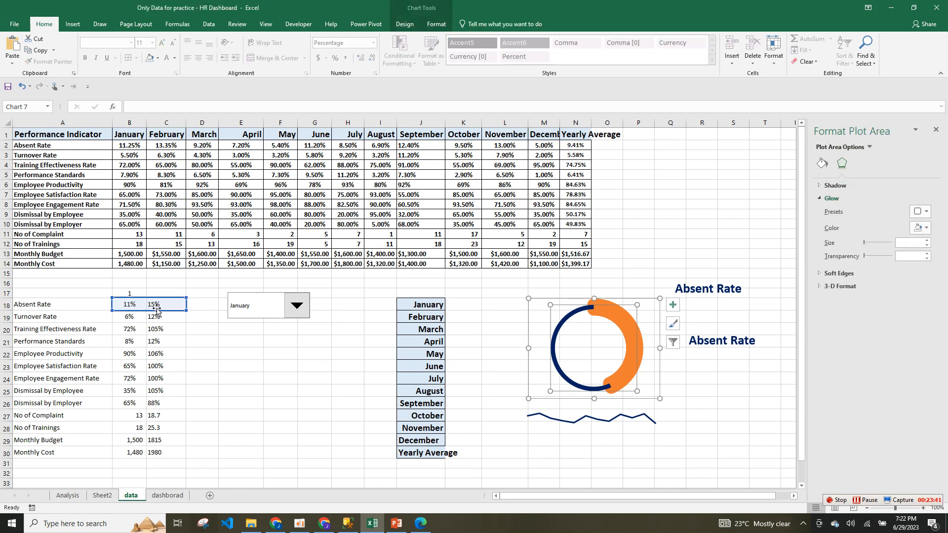
left_click_drag(156, 312, 158, 321)
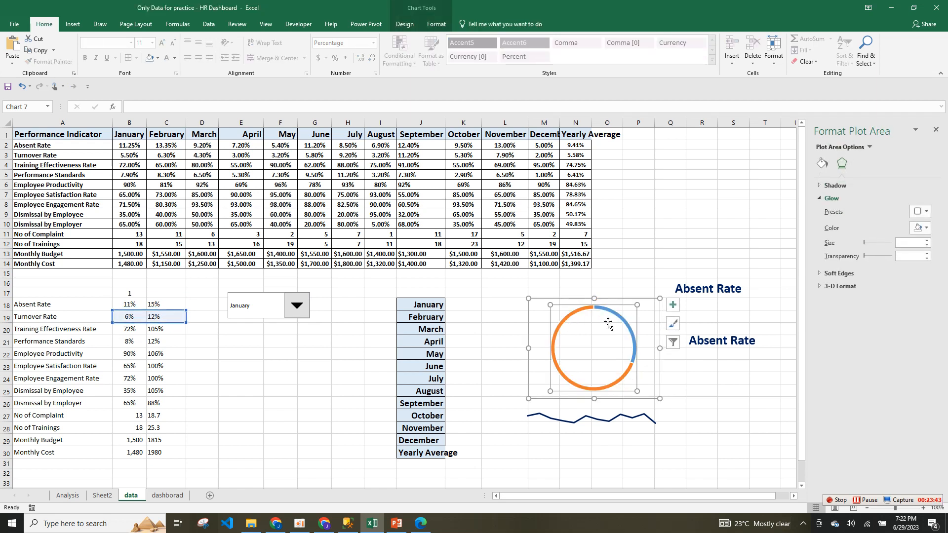
left_click(585, 423)
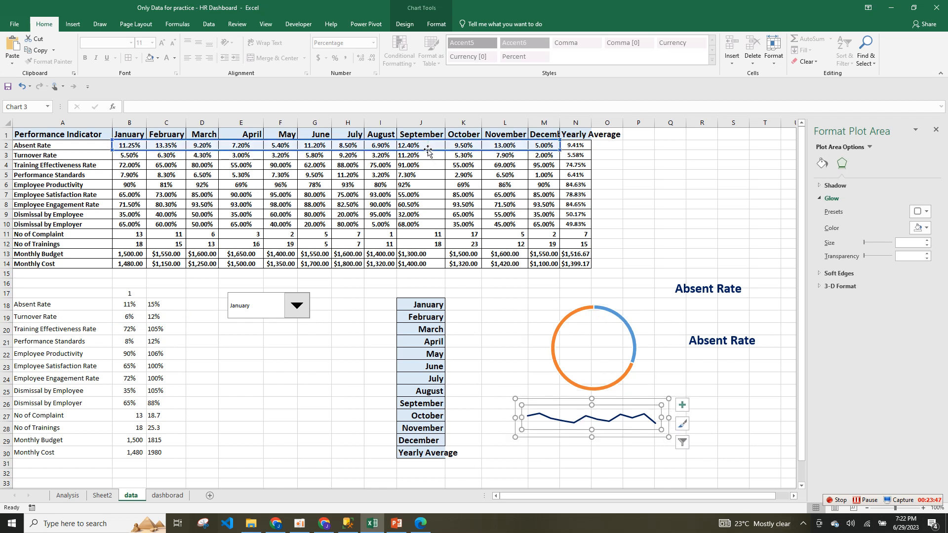
left_click_drag(428, 154, 429, 157)
left_click(749, 408)
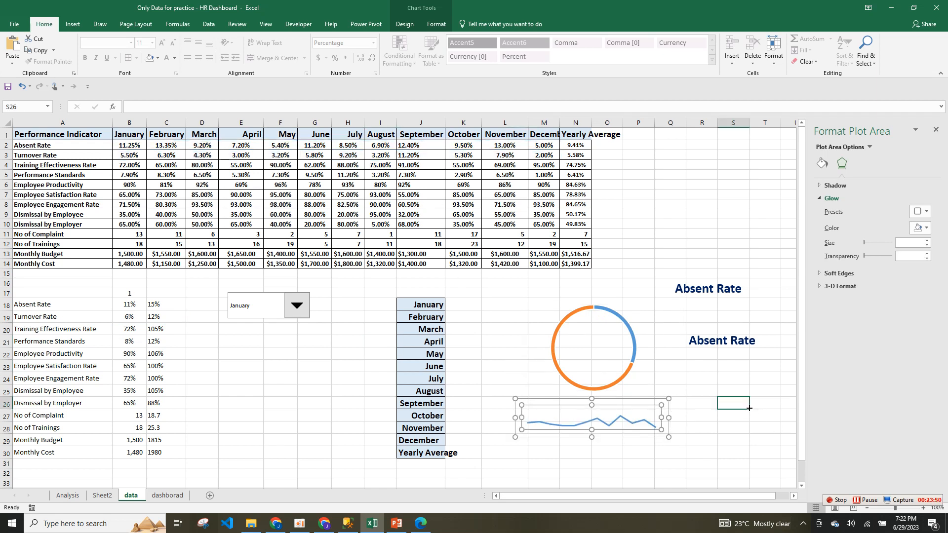
left_click(633, 335)
Remove the outlines from the small slice and from the doughnut ring.
left_click(634, 334)
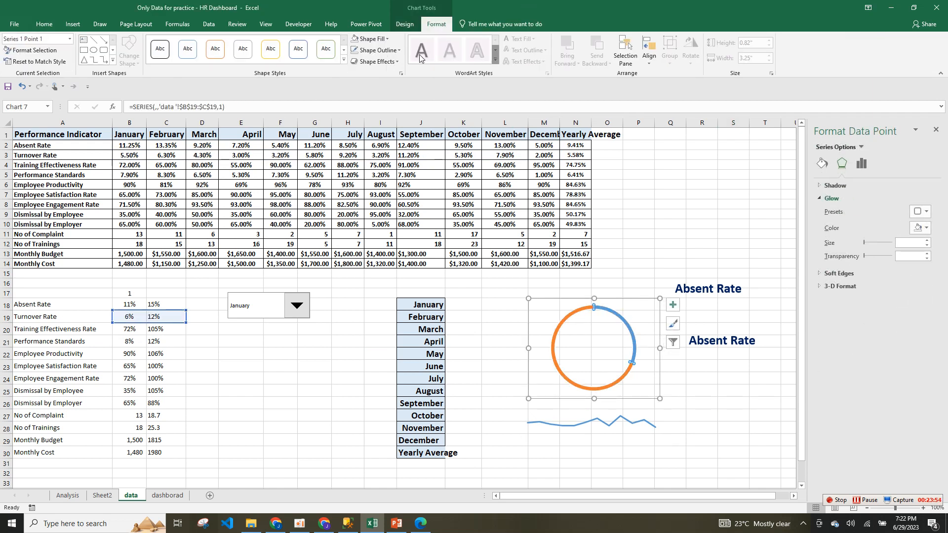
left_click(384, 51)
left_click(390, 169)
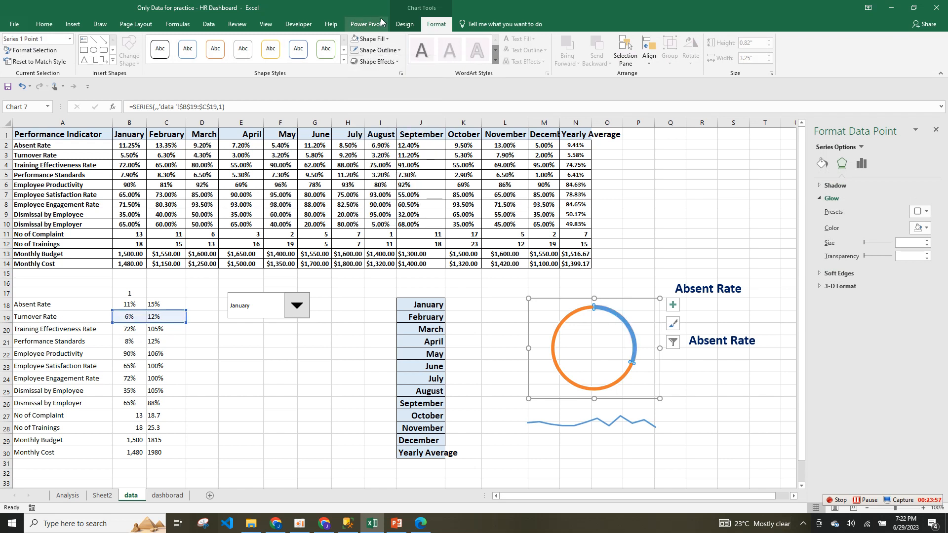
left_click(576, 316)
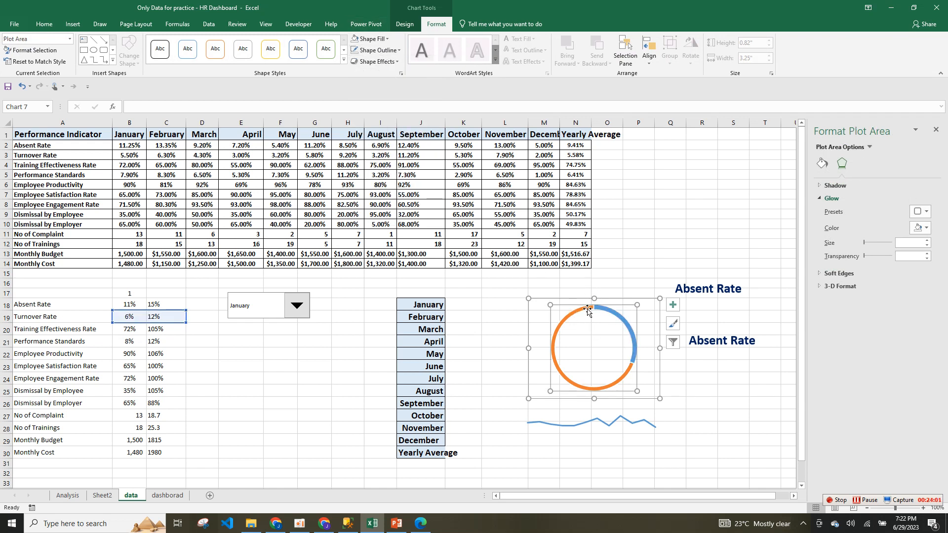
left_click(588, 305)
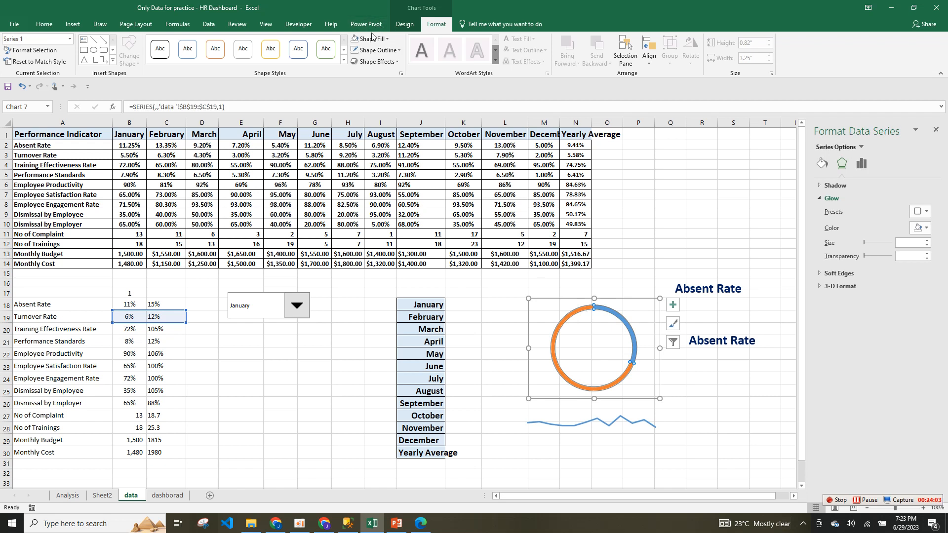
left_click(376, 50)
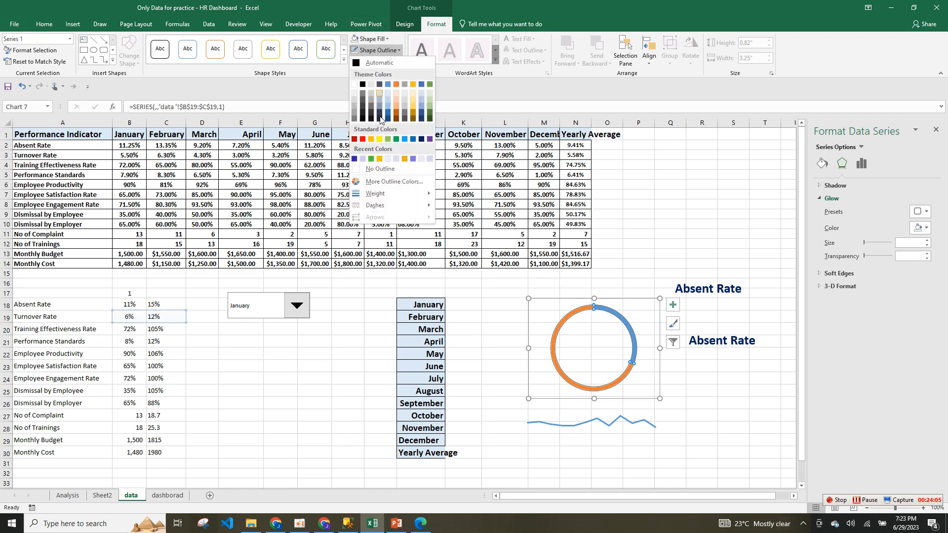
left_click(379, 169)
left_click(636, 335)
left_click(685, 391)
left_click(625, 321)
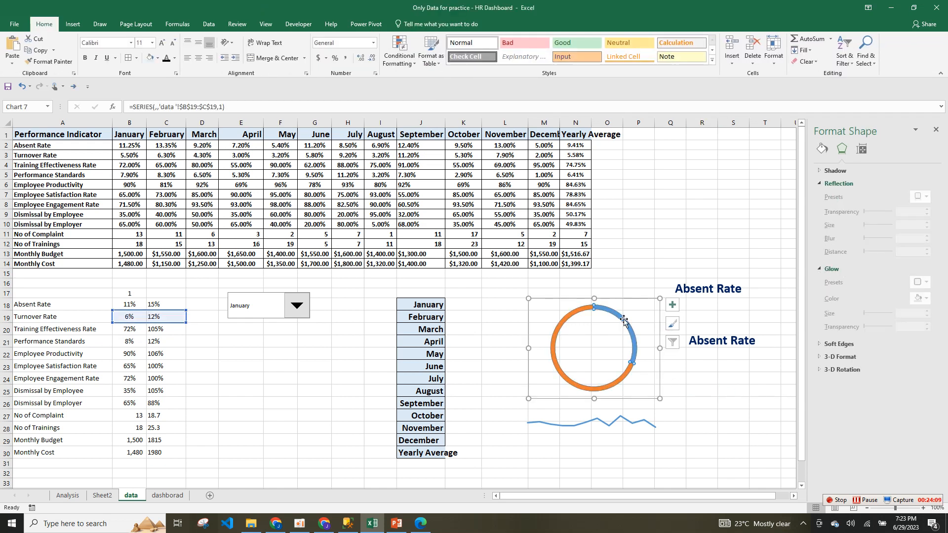
left_click(625, 321)
Give the small slice a solid border of 13 pt, then raise it to 15.5 pt.
right_click(625, 322)
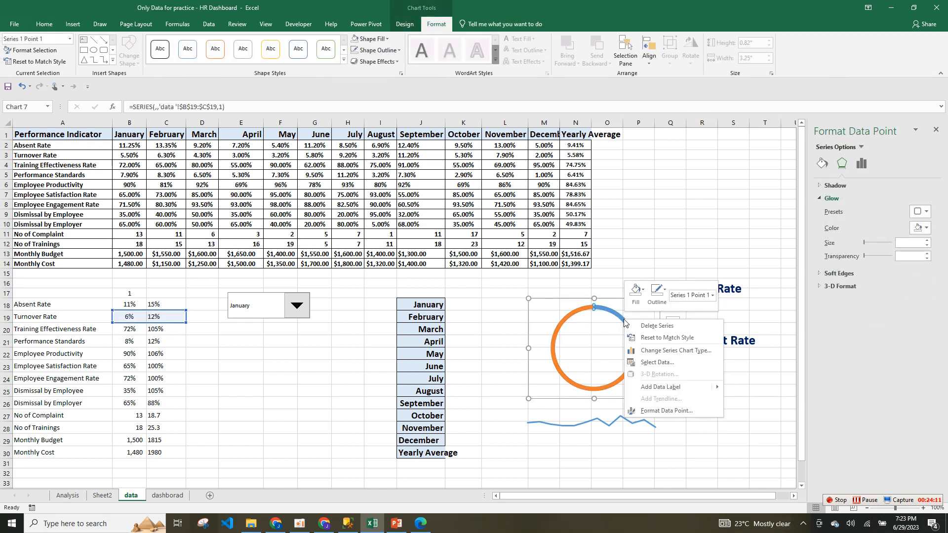
left_click(664, 411)
left_click(823, 163)
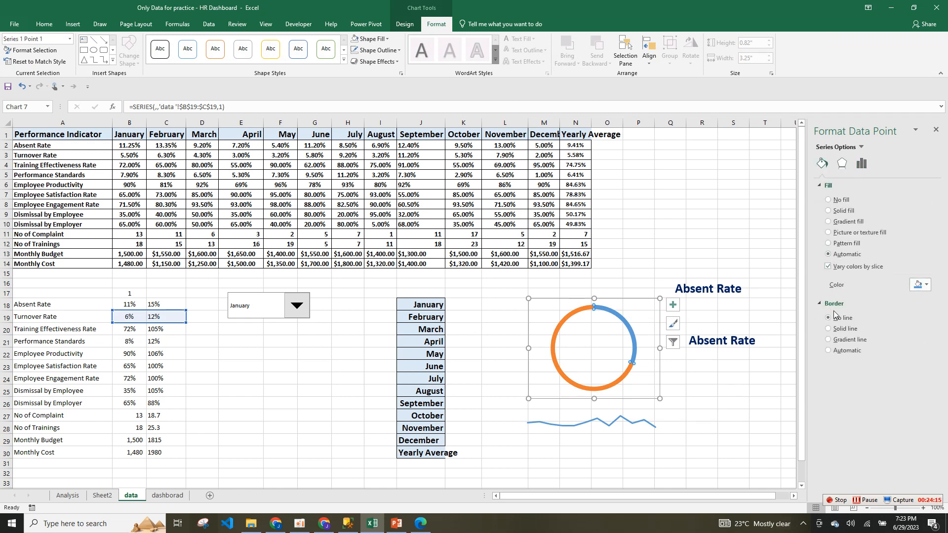
left_click(840, 331)
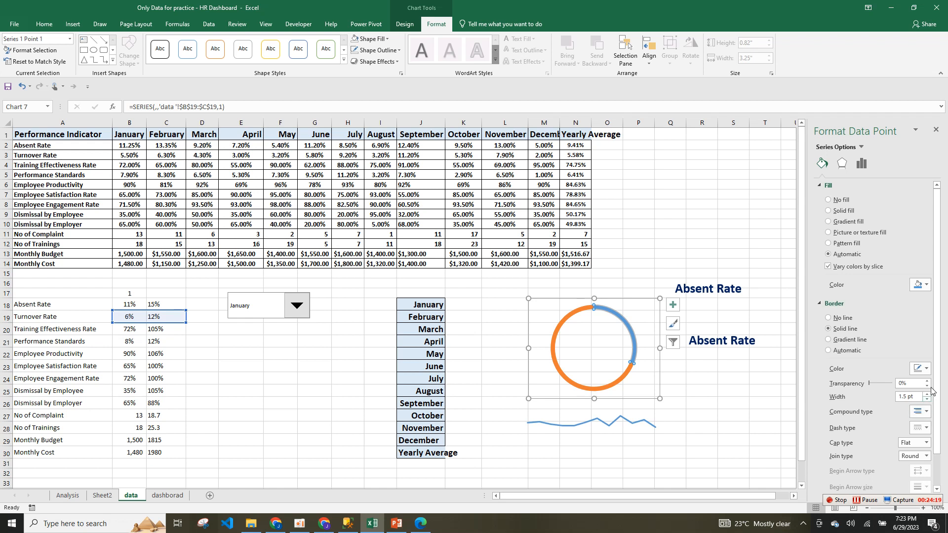
left_click_drag(907, 397, 894, 399)
type("13")
key("Return")
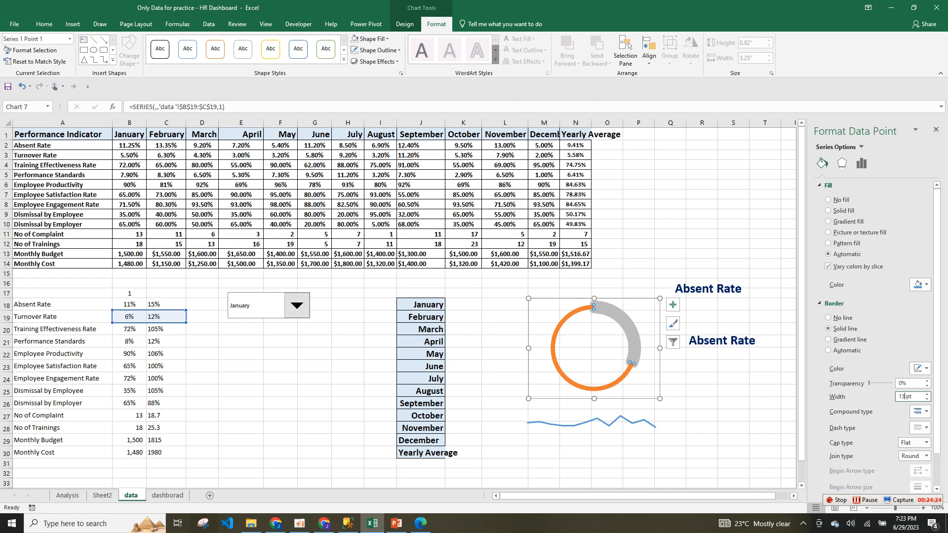
left_click(927, 395)
left_click(927, 395)
left_click(928, 395)
left_click(928, 396)
left_click(716, 364)
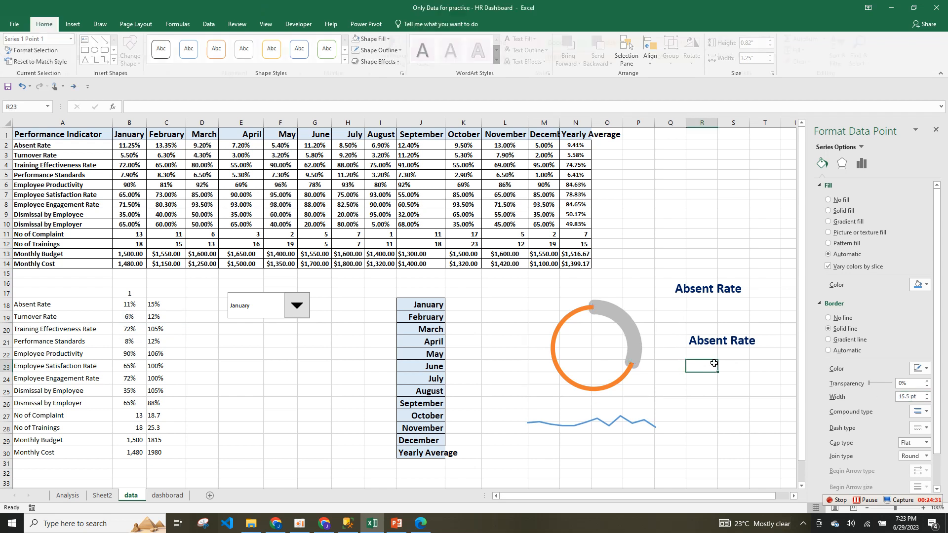
left_click(635, 340)
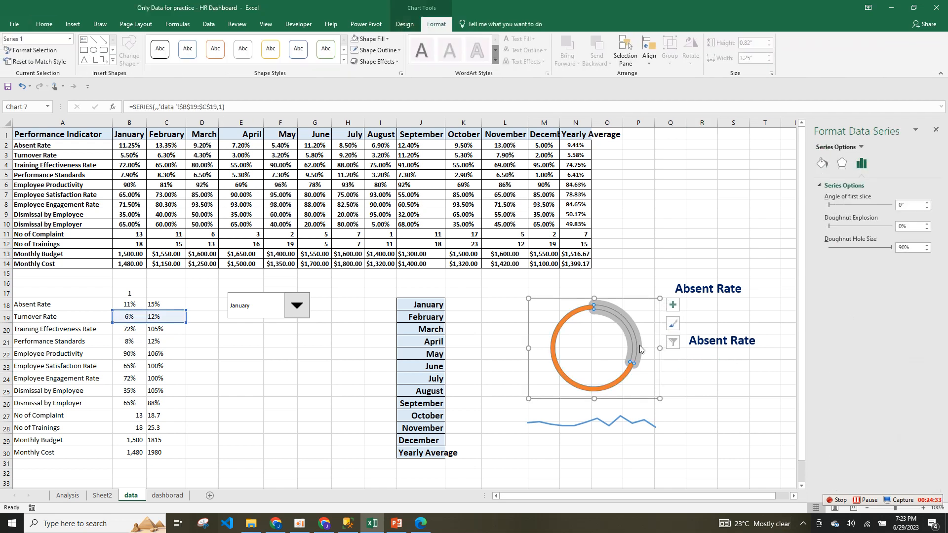
Raise the slice's border to about 17 pt and change its border colour to light blue.
left_click(822, 162)
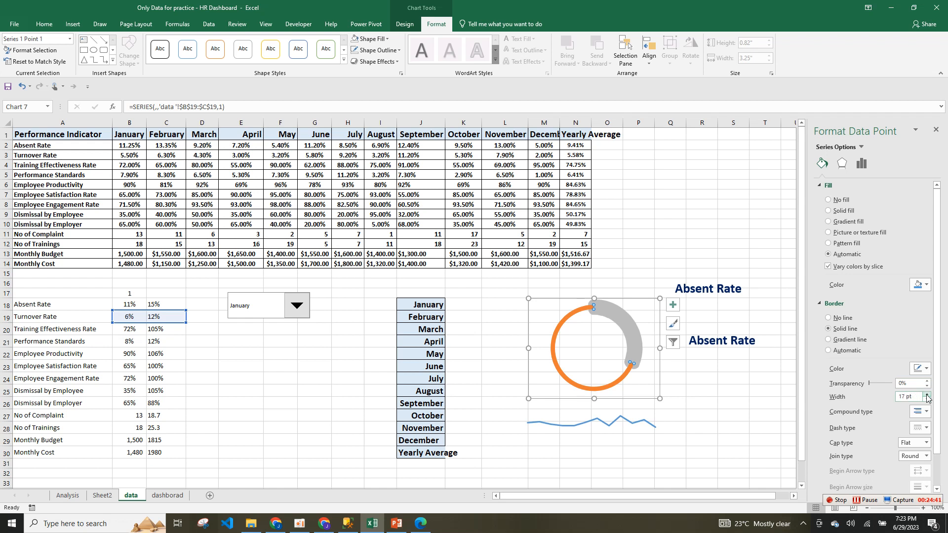
left_click(671, 391)
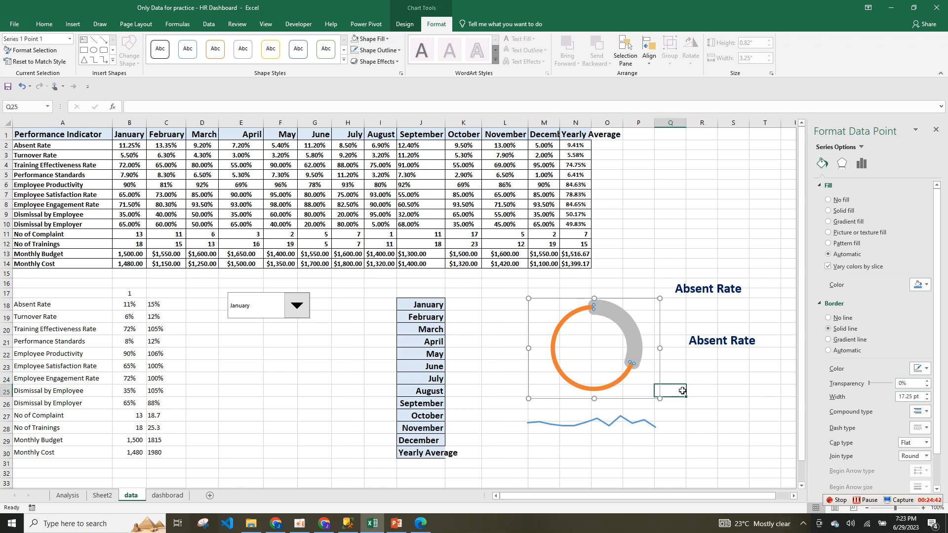
left_click(588, 390)
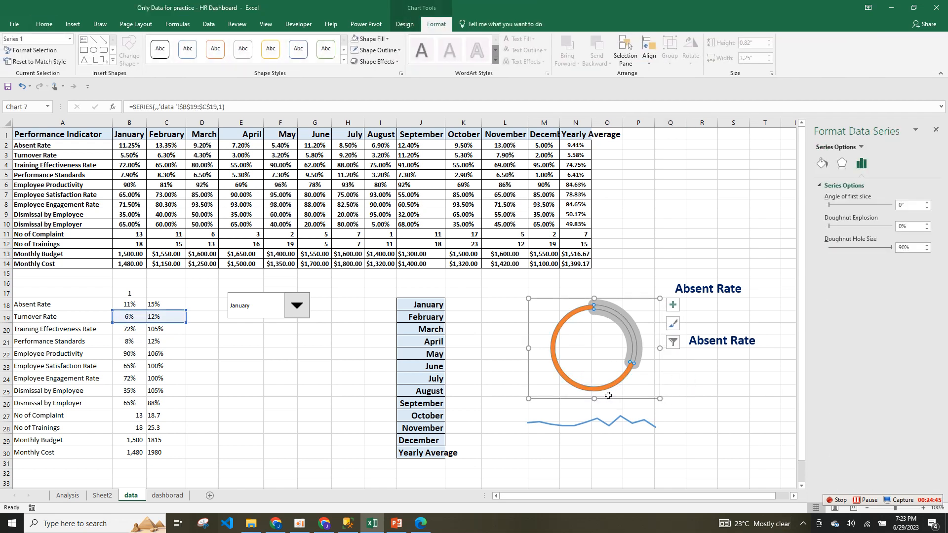
left_click(756, 364)
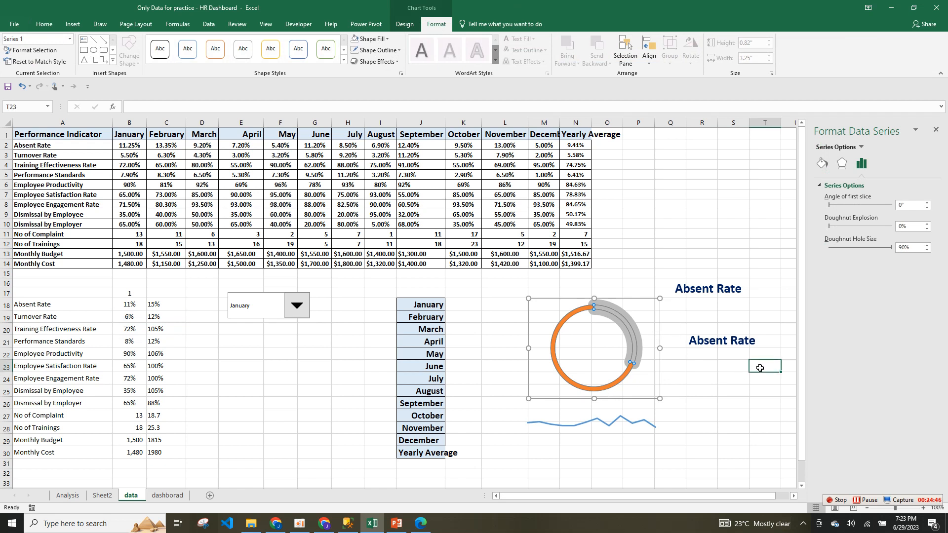
left_click(636, 335)
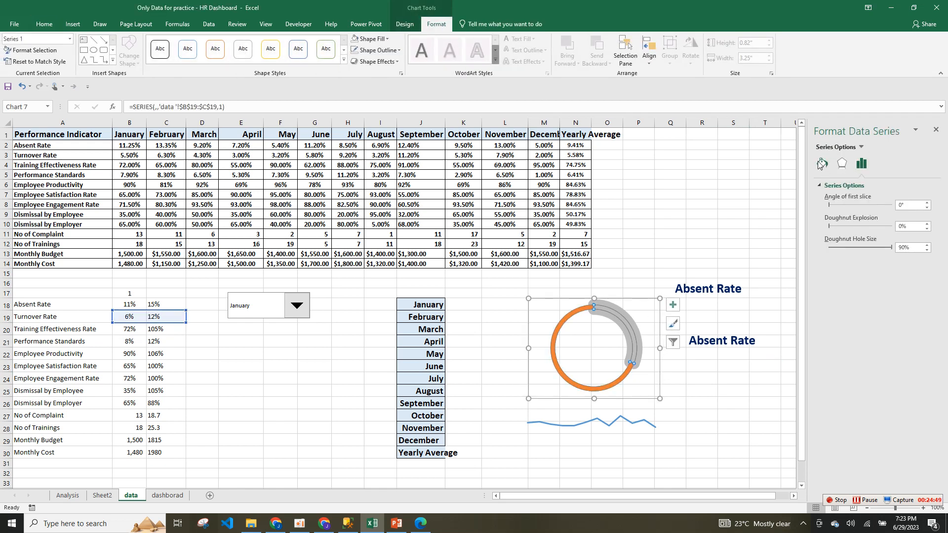
left_click(822, 163)
left_click(625, 335)
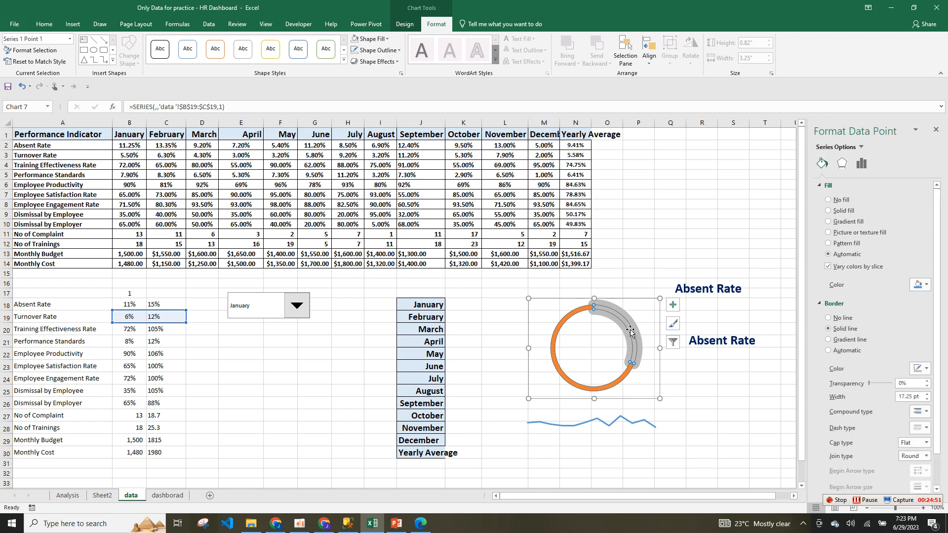
left_click(921, 368)
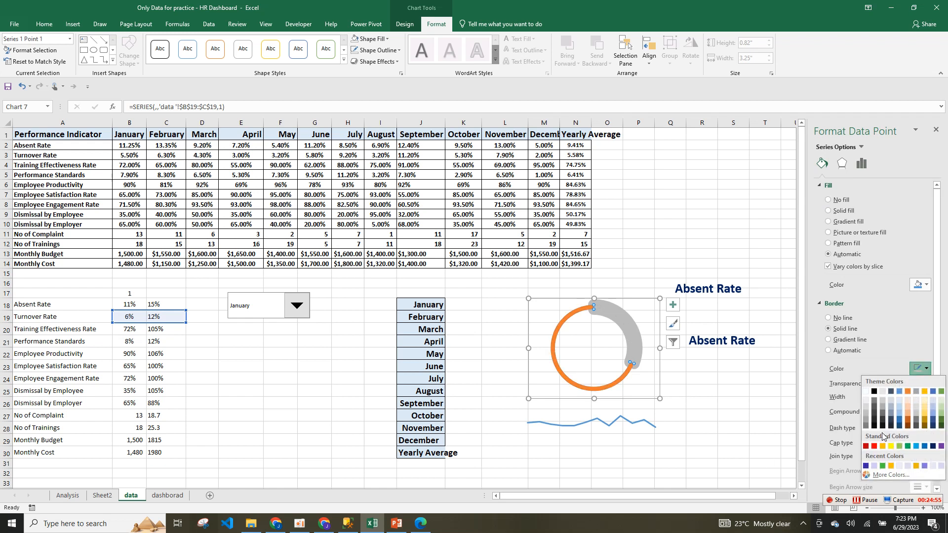
left_click(916, 446)
left_click(616, 387)
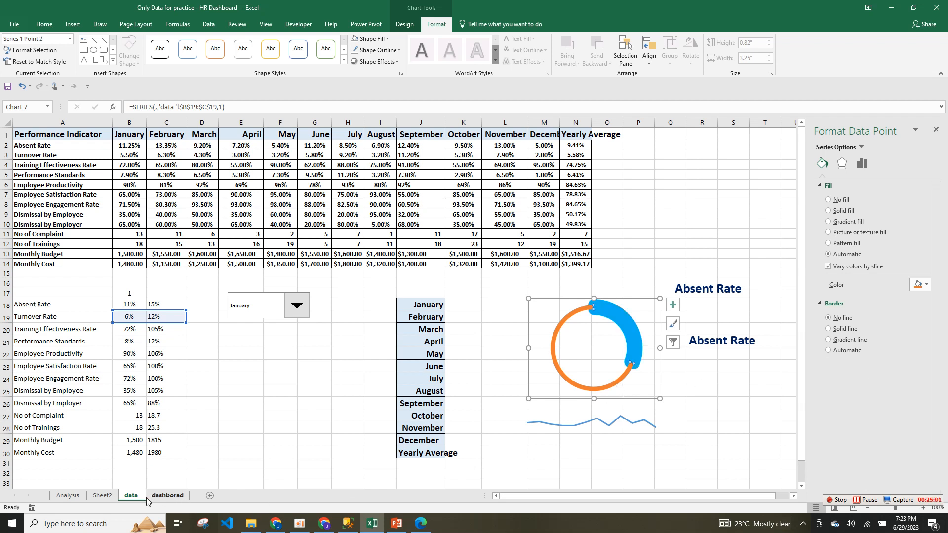
Fill the orange remainder of the Turnover Rate ring with solid black.
left_click(102, 495)
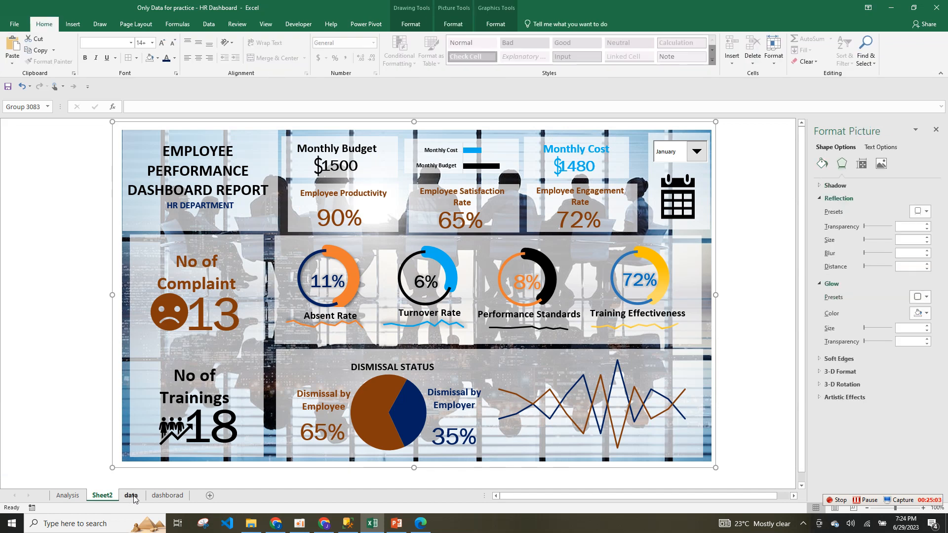
left_click(131, 496)
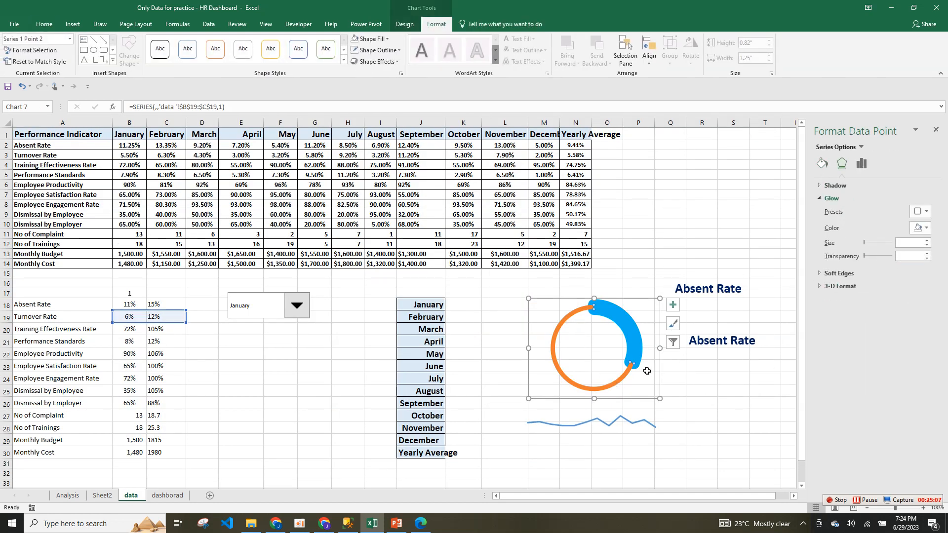
left_click(634, 379)
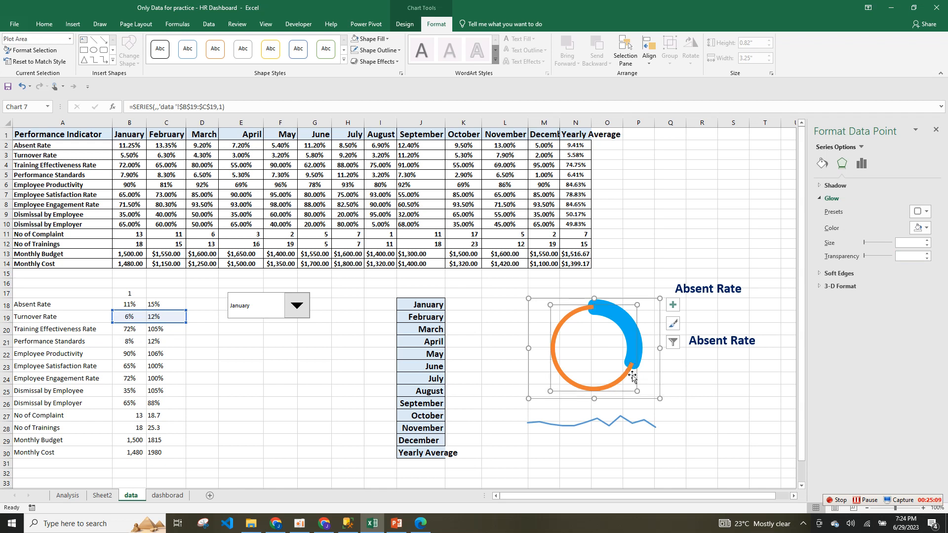
left_click(626, 374)
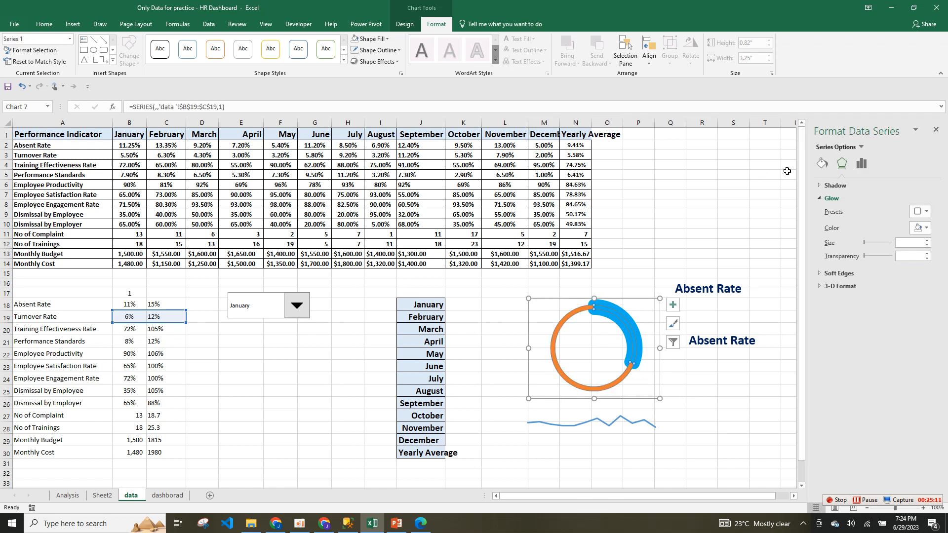
left_click(823, 165)
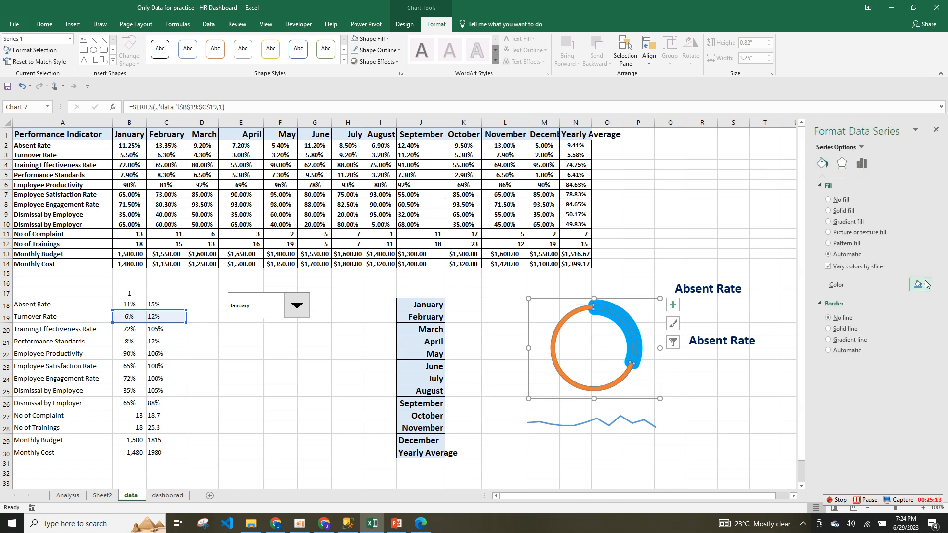
left_click(625, 376)
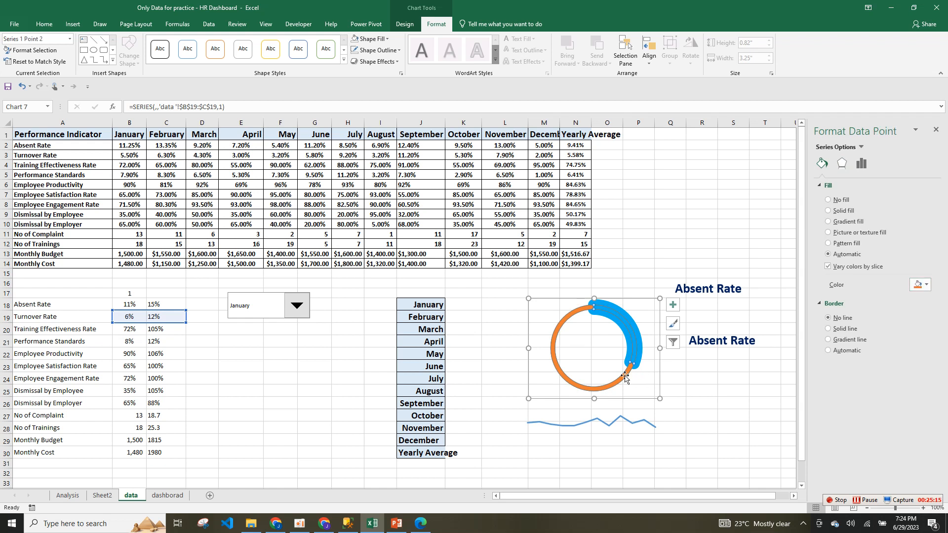
left_click(922, 284)
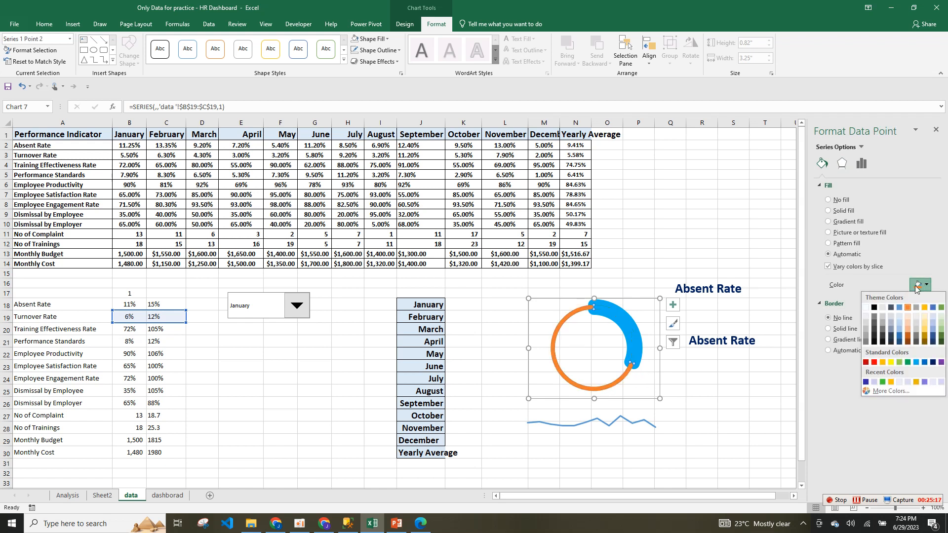
left_click(874, 308)
left_click(702, 415)
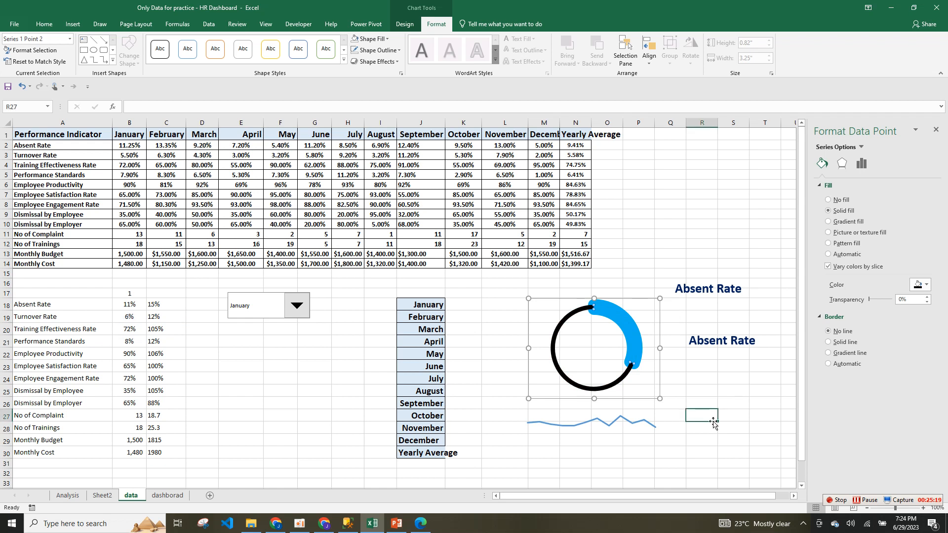
left_click(616, 429)
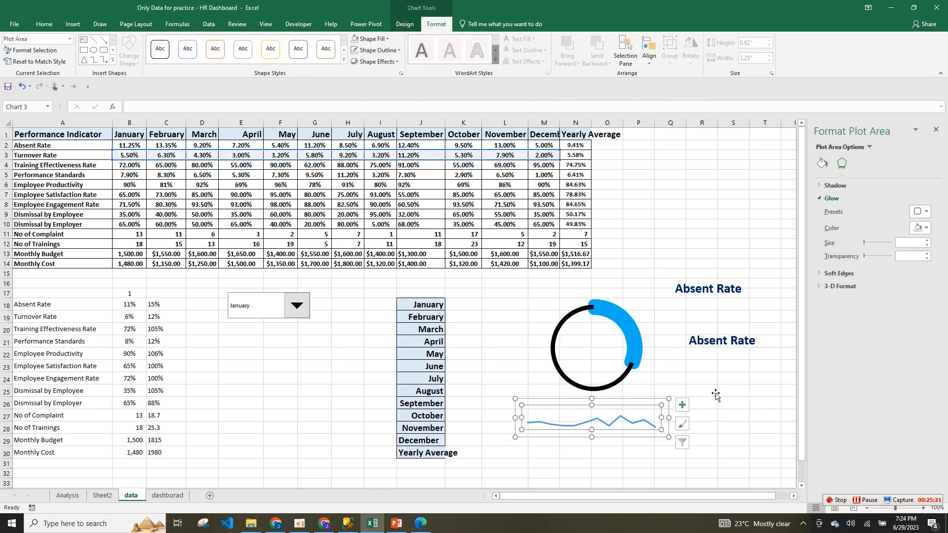
Give the line series a solid standard colour and a 2.75 pt width.
left_click(822, 163)
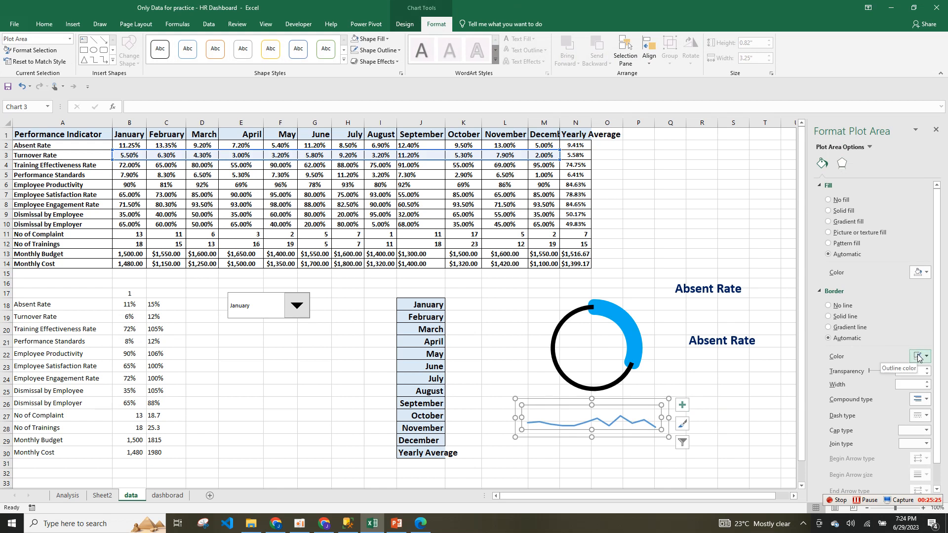
left_click(630, 424)
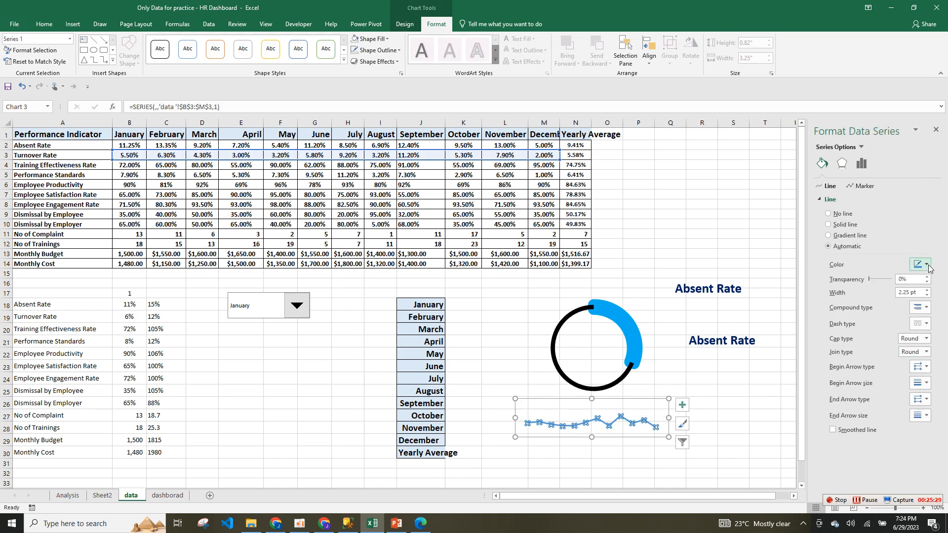
left_click(927, 266)
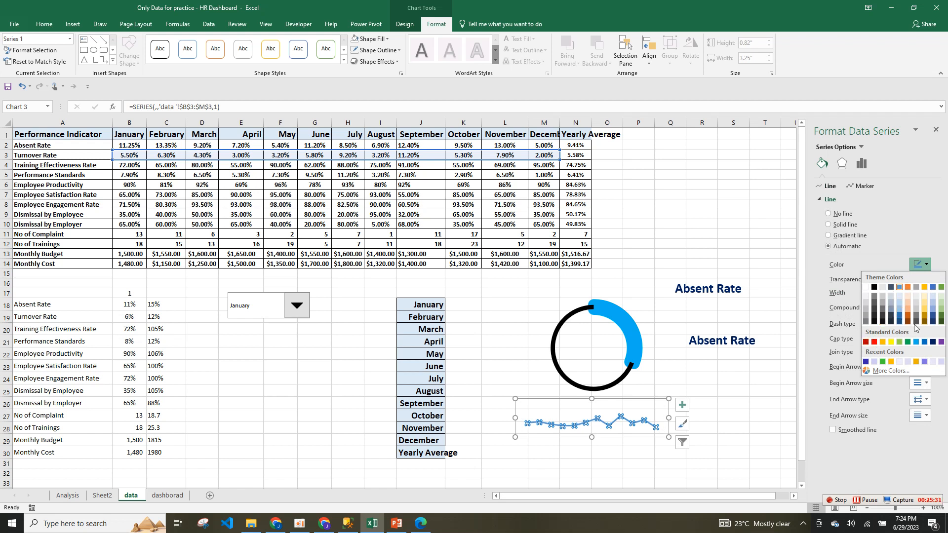
left_click(922, 342)
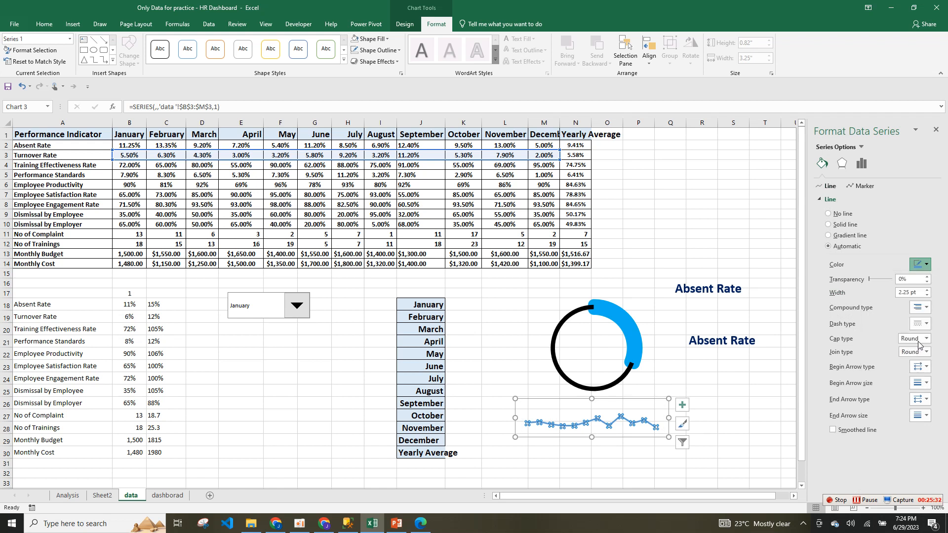
left_click(927, 291)
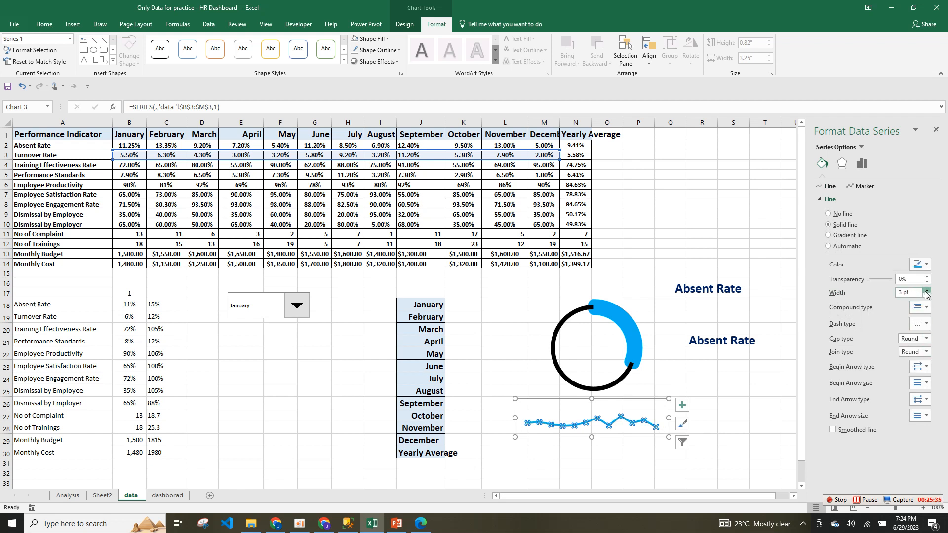
left_click(723, 426)
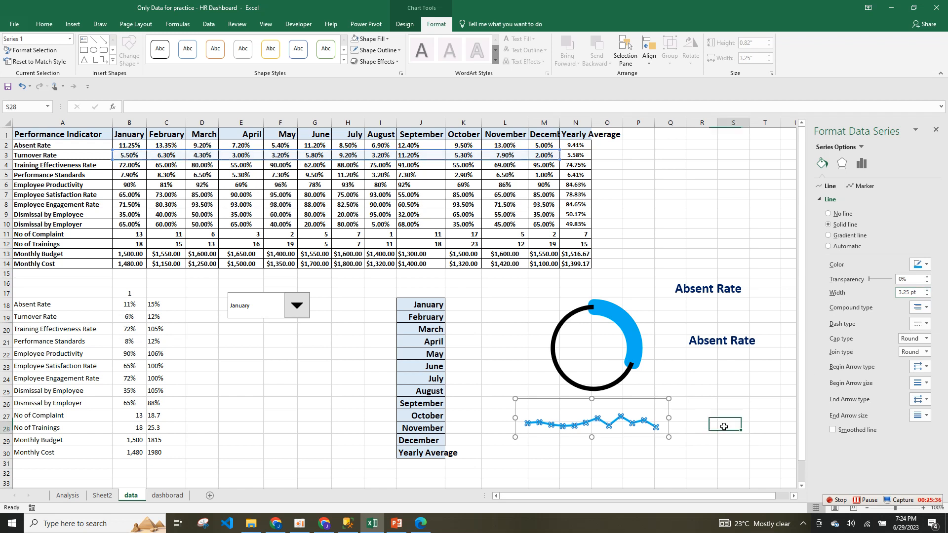
Add a grey glow preset to the line.
left_click(645, 424)
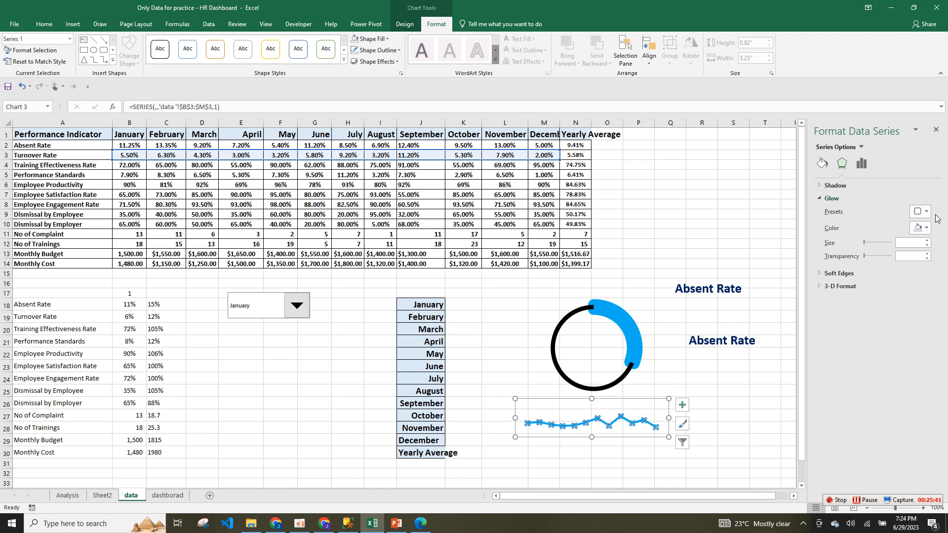
left_click(921, 212)
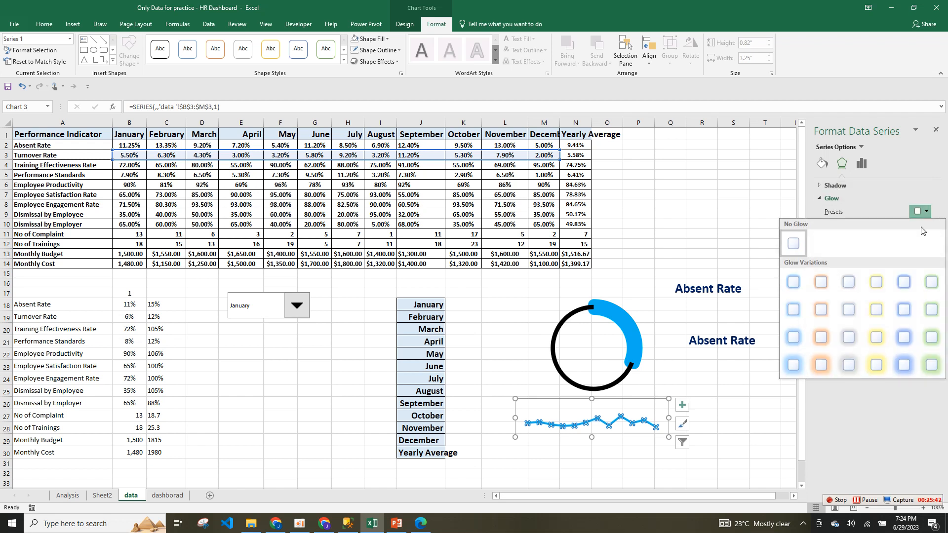
left_click(848, 338)
left_click(761, 406)
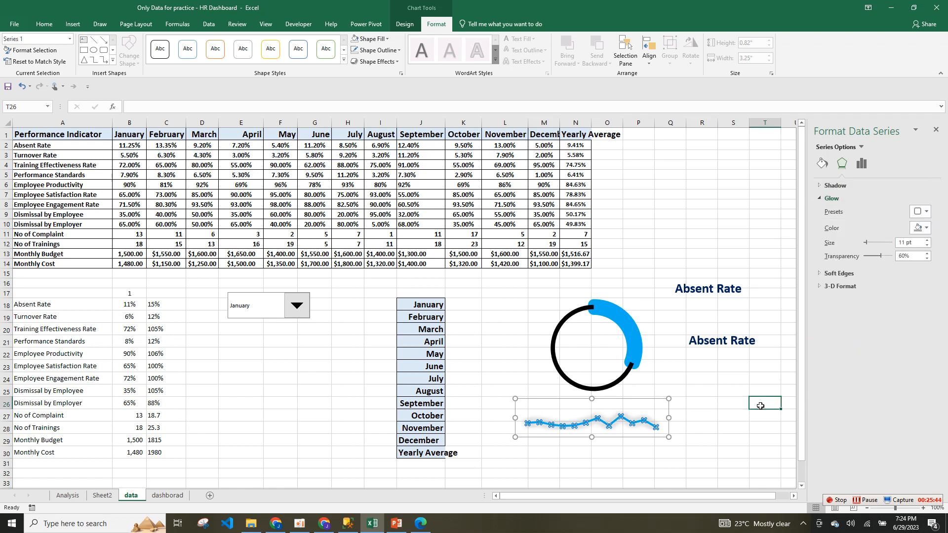
Relink the lower label from A18 to A19 so it reads Turnover Rate.
left_click(653, 424)
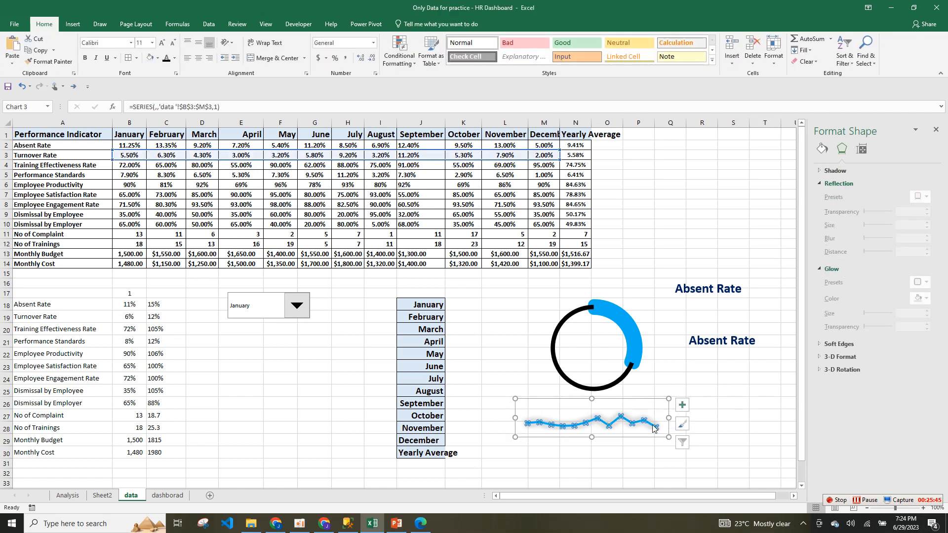
left_click(671, 406)
left_click(717, 337)
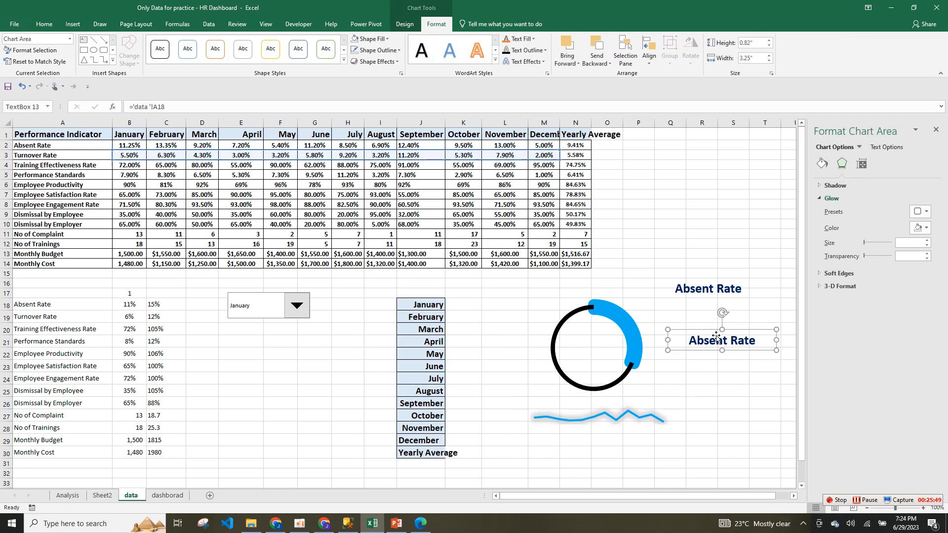
double_click(173, 102)
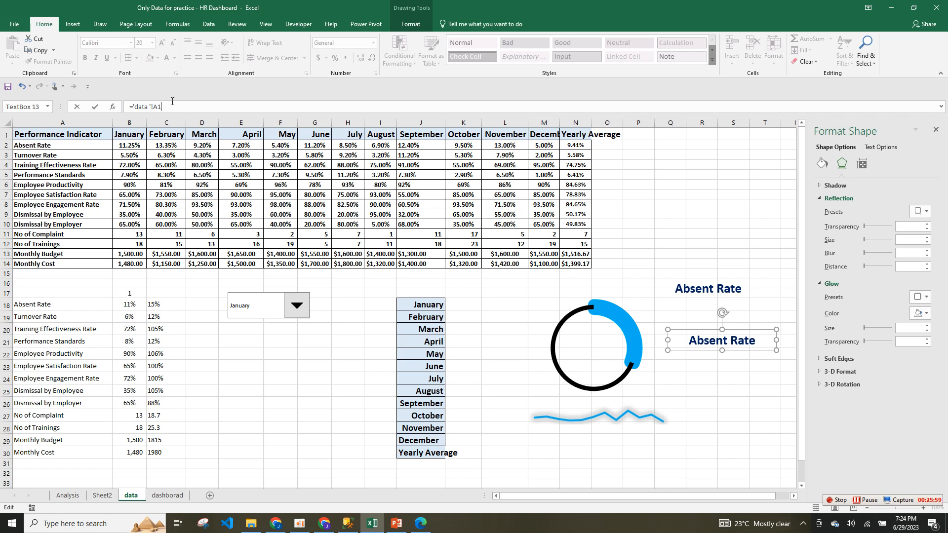
key("Return")
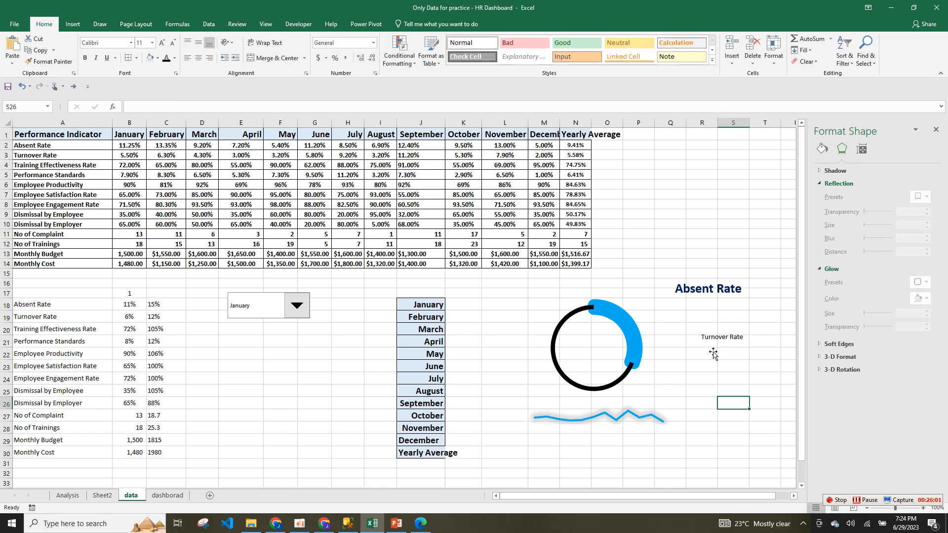
Link the upper label to =$B$19 so it shows 6%.
left_click(721, 295)
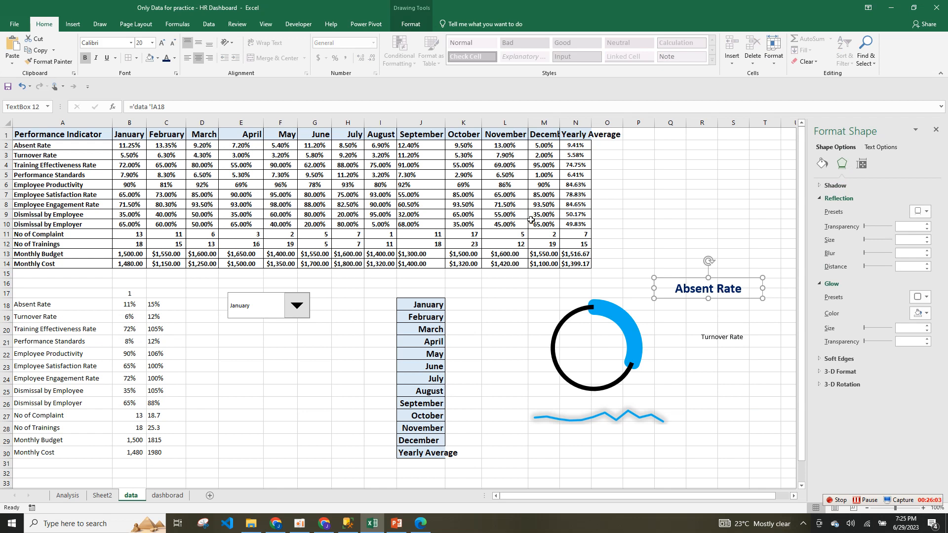
triple_click(129, 108)
type("=")
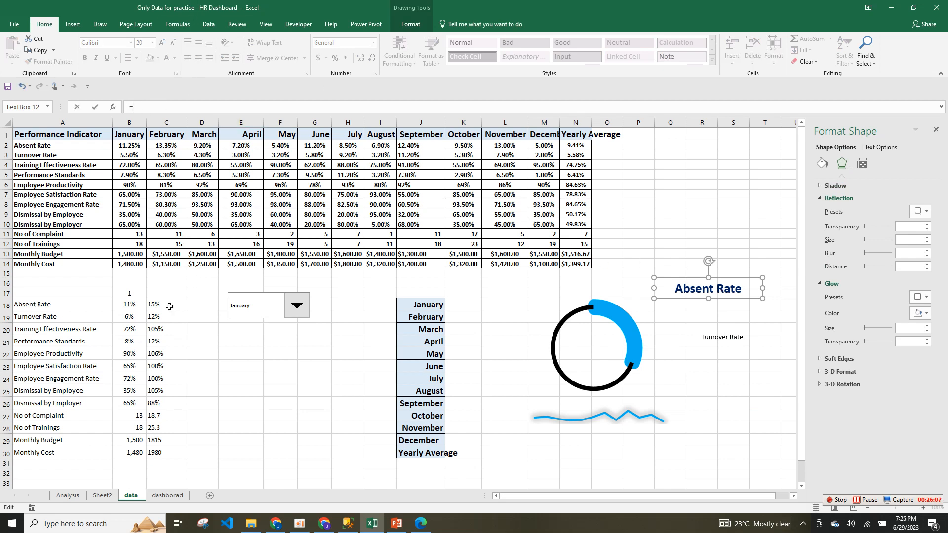
left_click(134, 318)
key("Return")
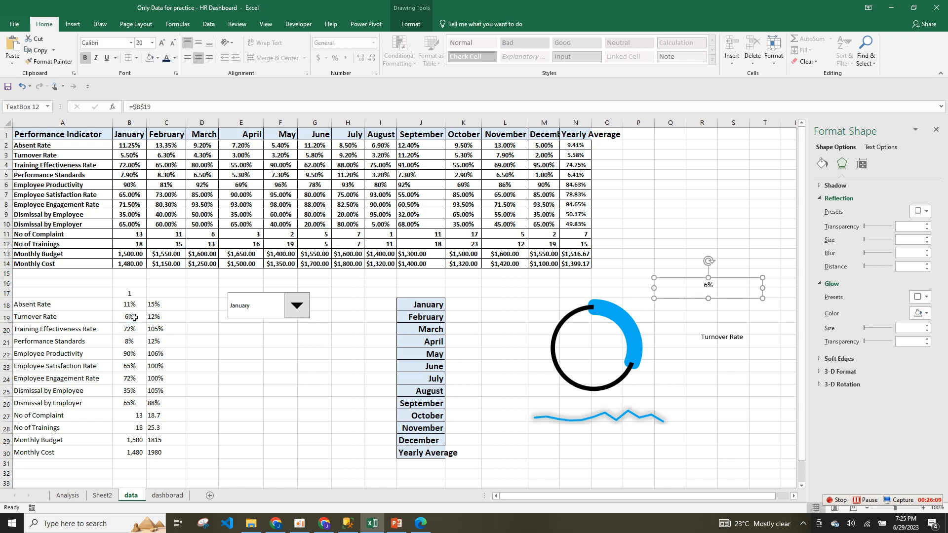
left_click(716, 368)
left_click(634, 347)
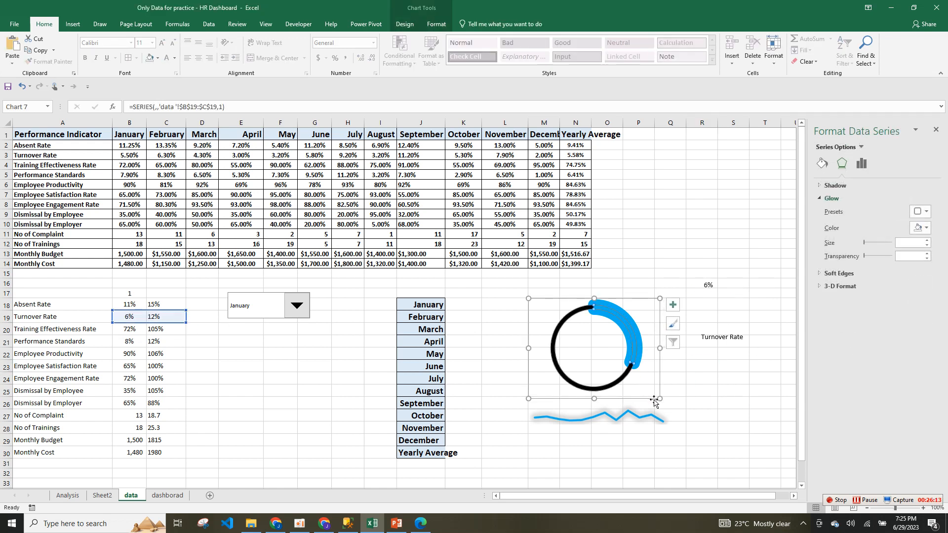
left_click(650, 416)
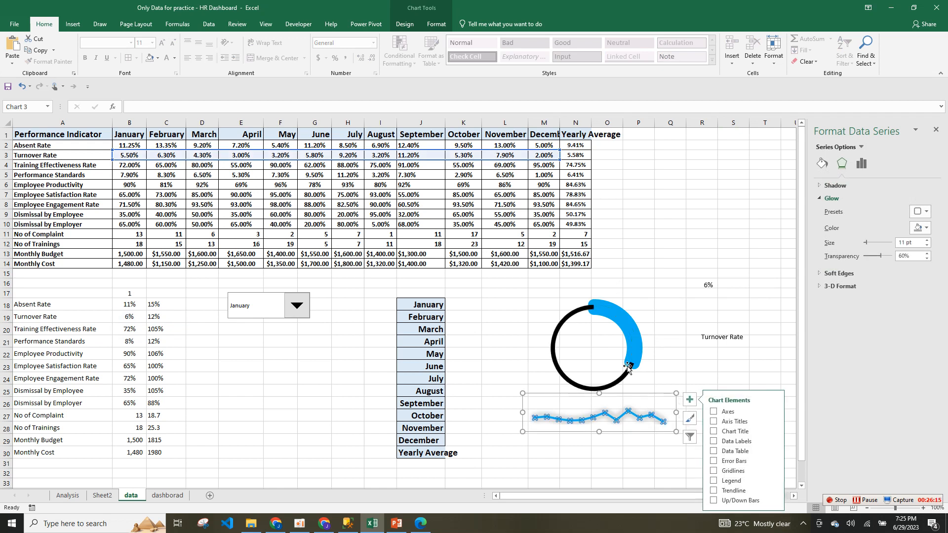
left_click(635, 350, "ctrl")
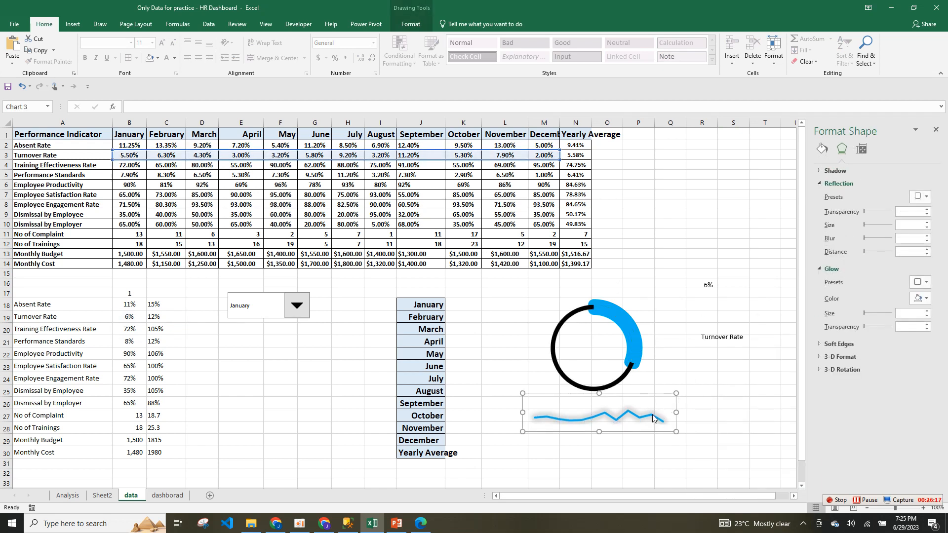
left_click_drag(658, 398, 650, 392)
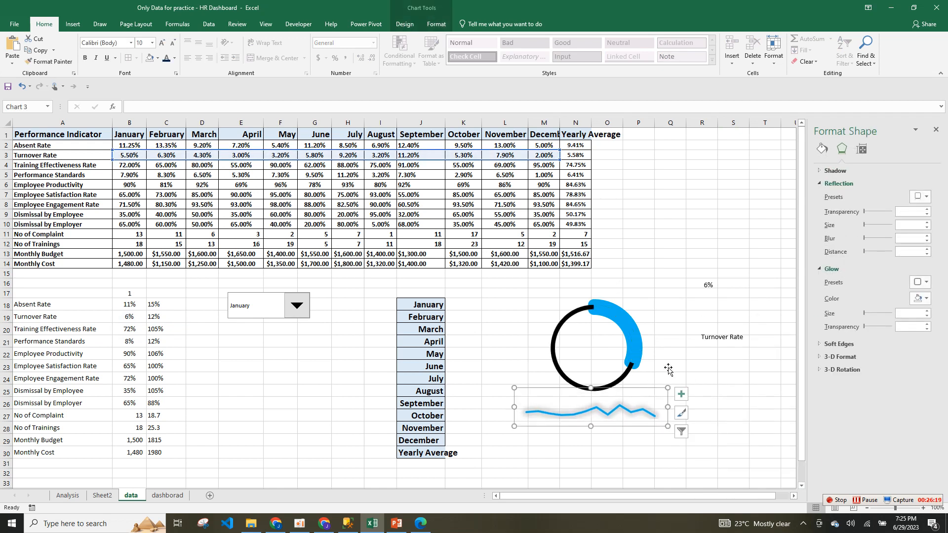
left_click_drag(714, 334, 582, 399)
left_click(707, 285)
left_click_drag(707, 285, 593, 353)
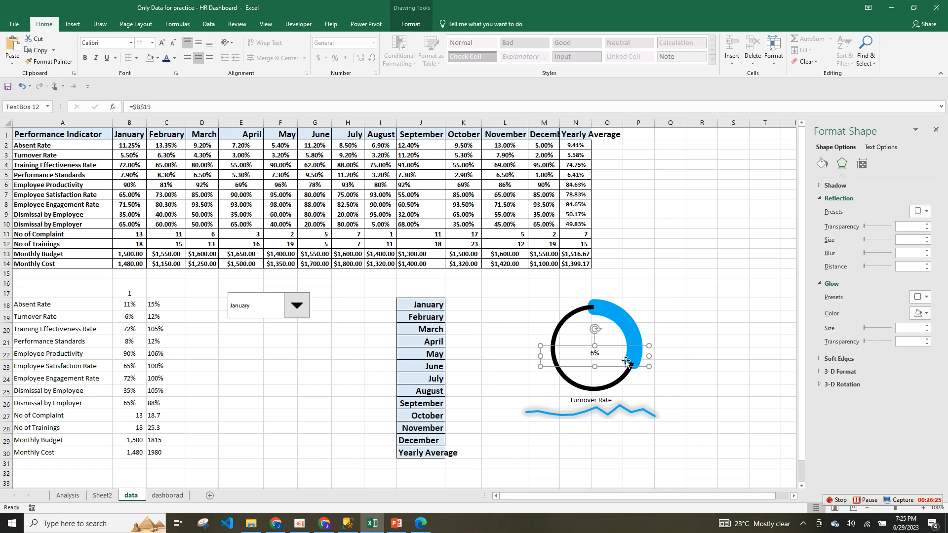
left_click(595, 400)
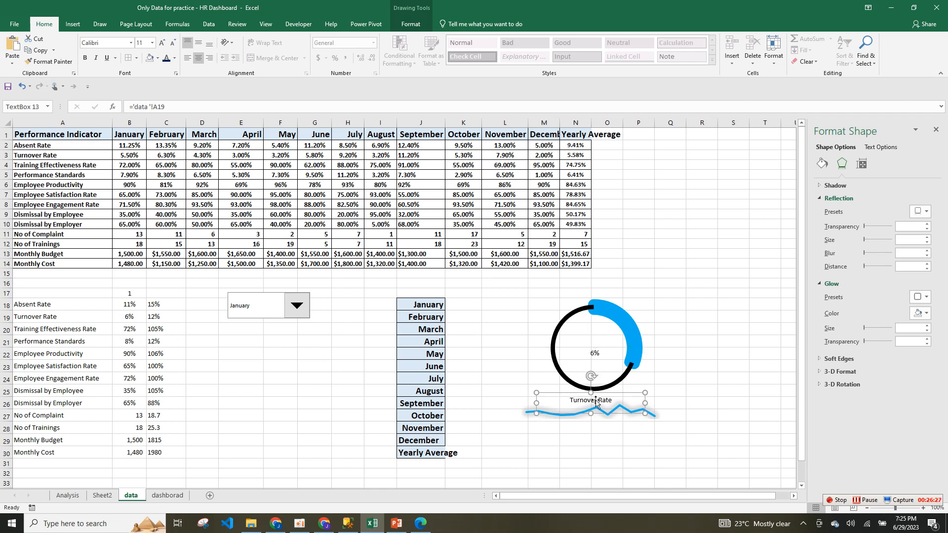
key("ctrl+a")
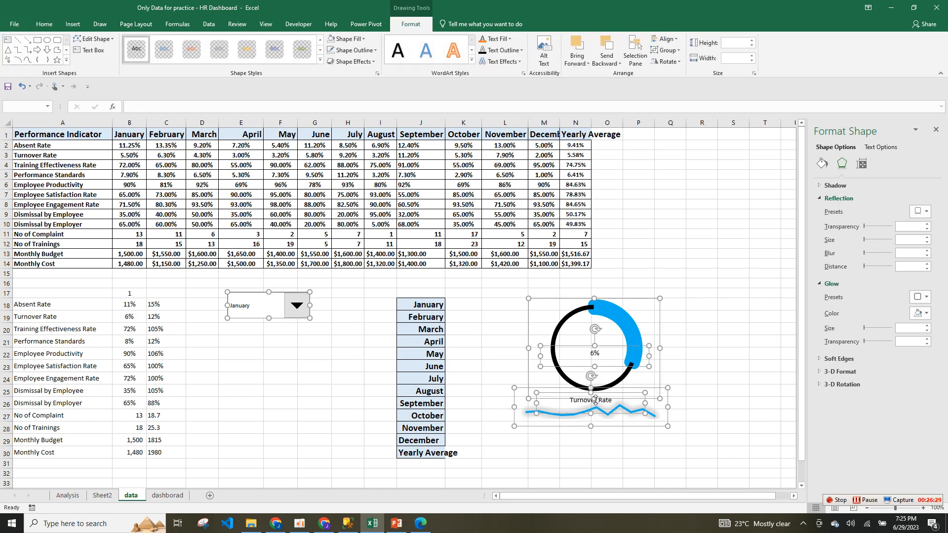
left_click(713, 345)
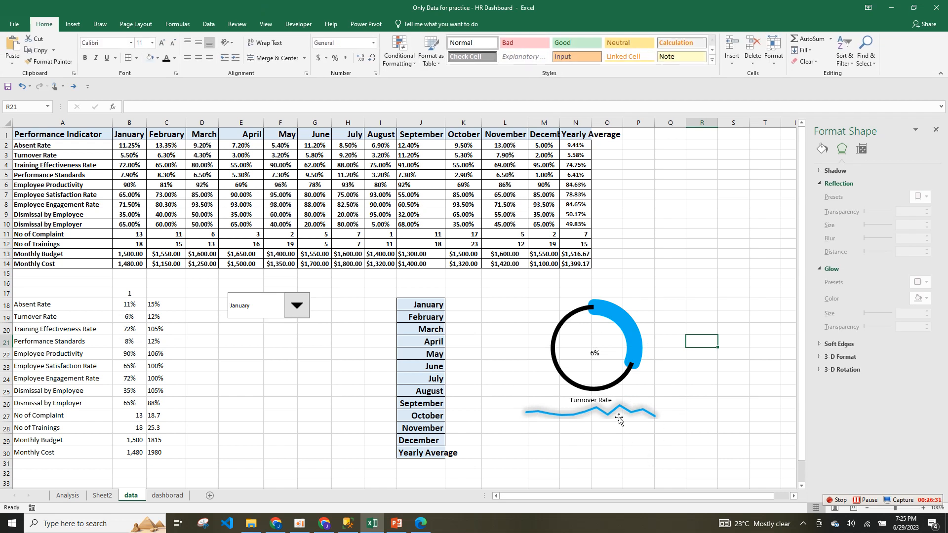
Make the Turnover Rate title blue, Franklin Gothic Book and two sizes larger.
left_click(607, 403)
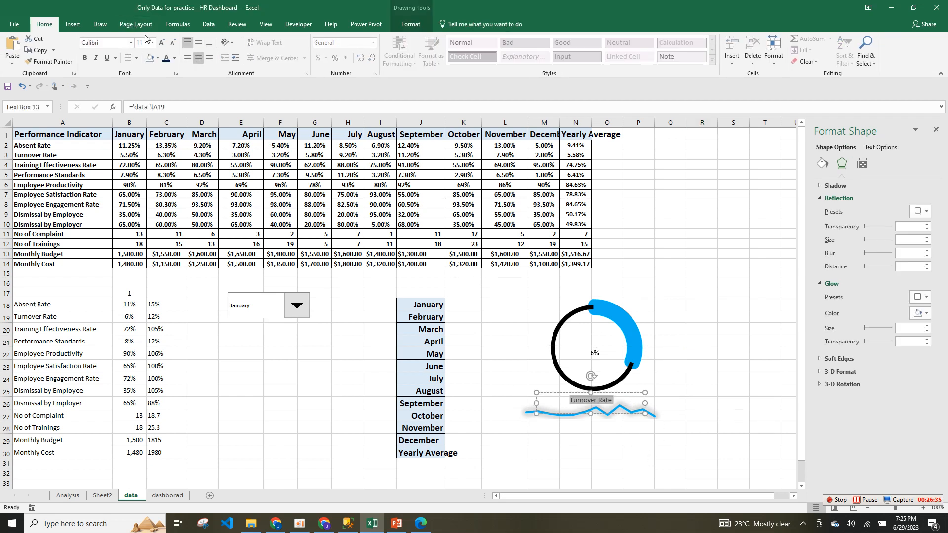
left_click(174, 58)
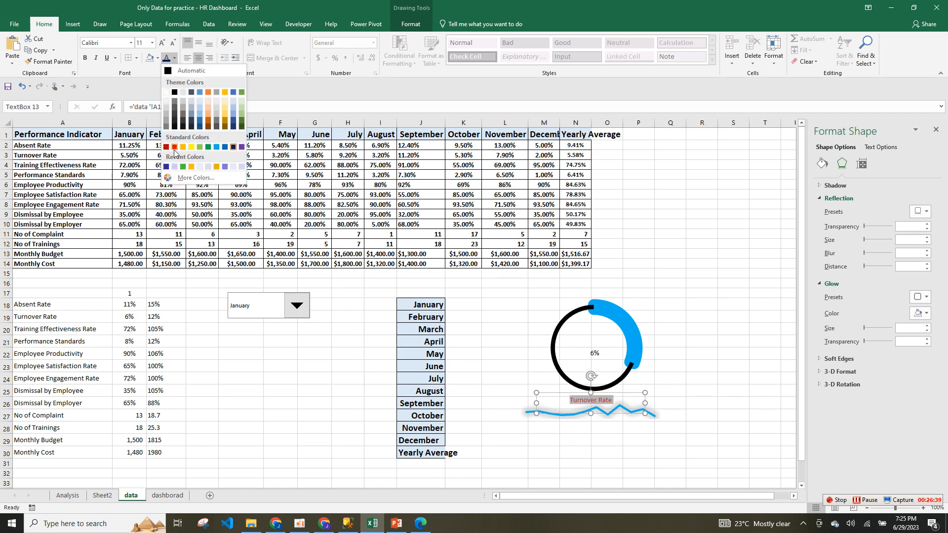
left_click(209, 146)
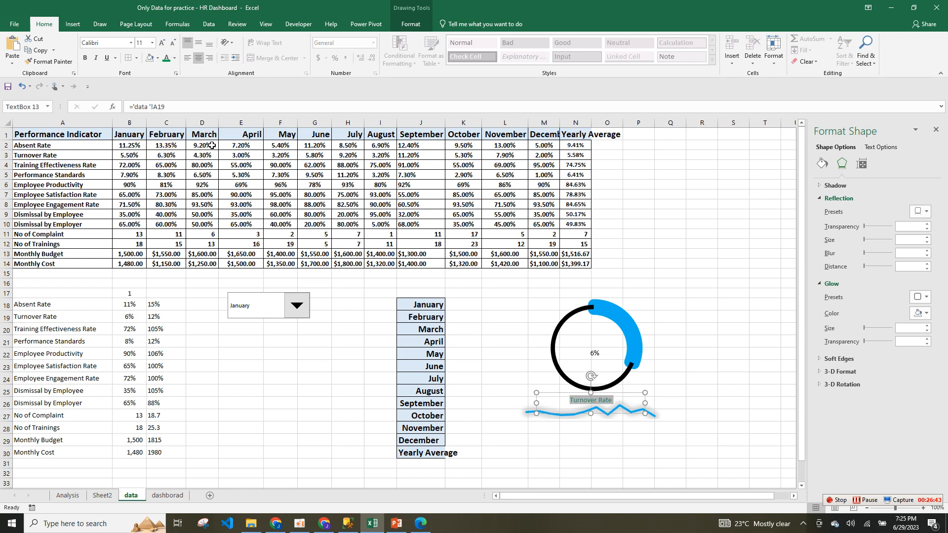
left_click(174, 58)
left_click(216, 147)
left_click(132, 43)
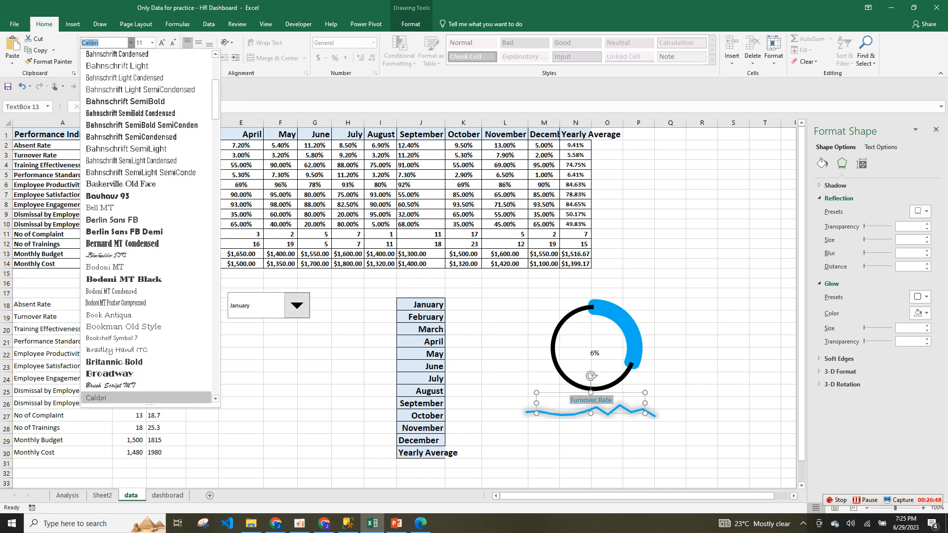
left_click(132, 43)
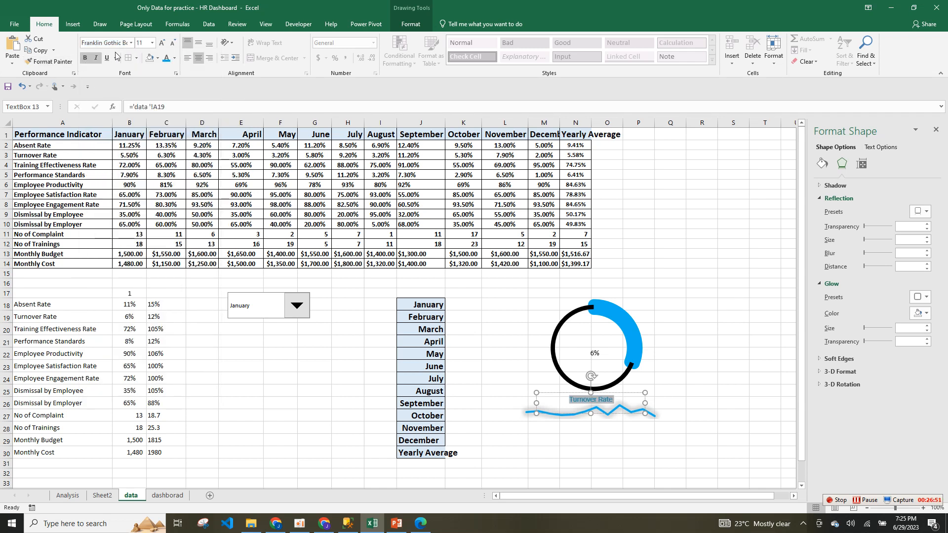
left_click(162, 43)
left_click(162, 43)
left_click(162, 43)
left_click(162, 43)
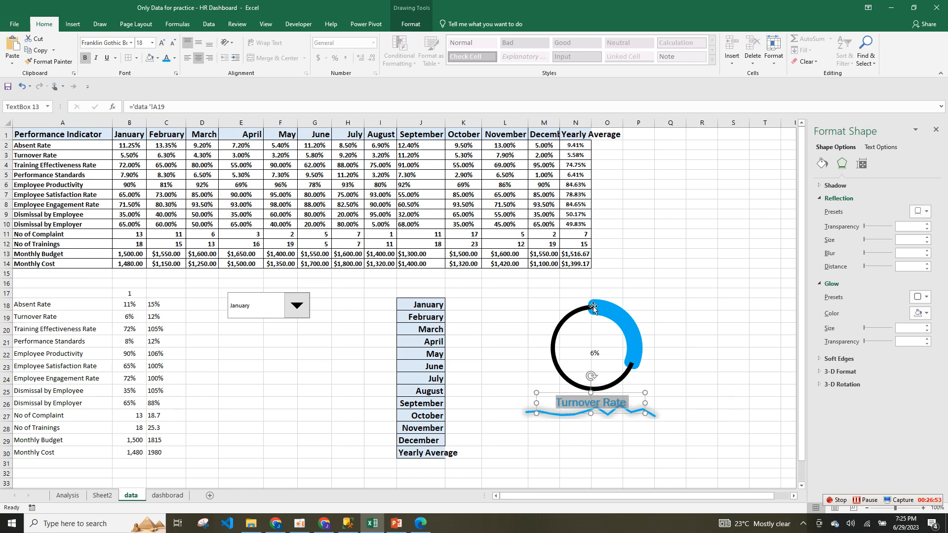
left_click(670, 366)
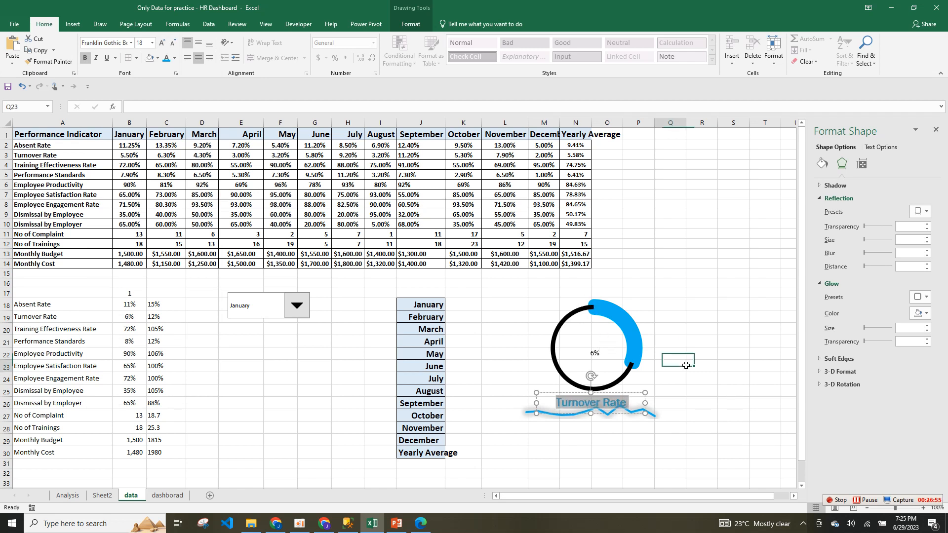
Make the 6% label bold 28 pt Franklin Gothic Book and nudge both boxes upward.
left_click(596, 357)
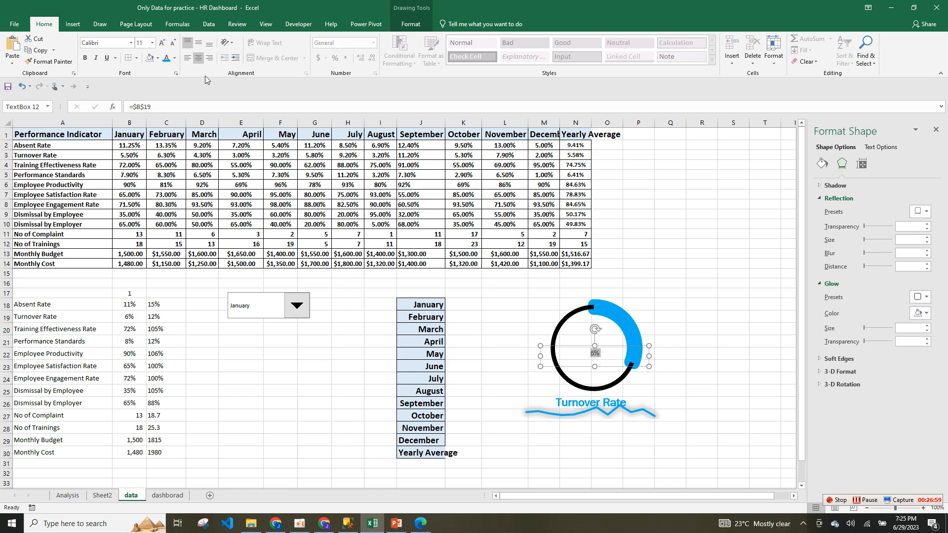
left_click(85, 57)
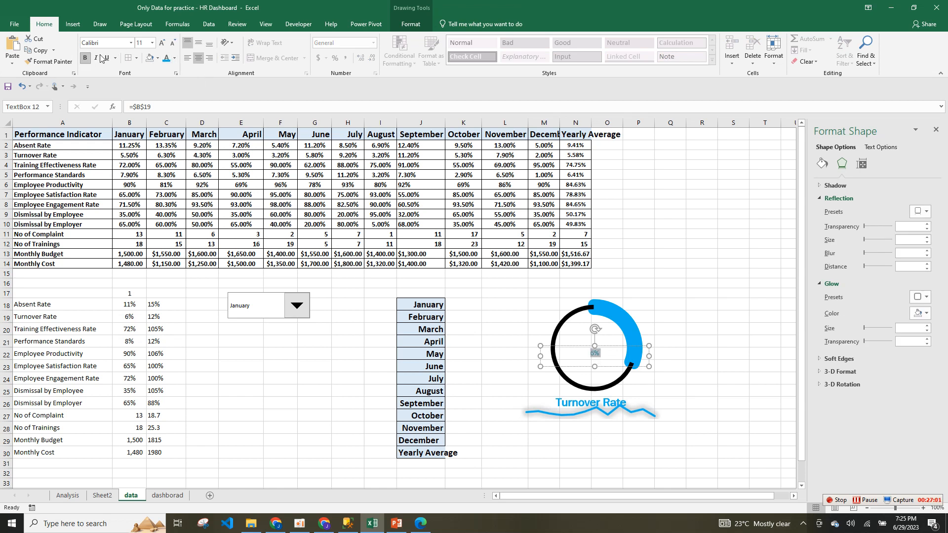
left_click(131, 43)
type("Franklin Gothic Book")
key("Return")
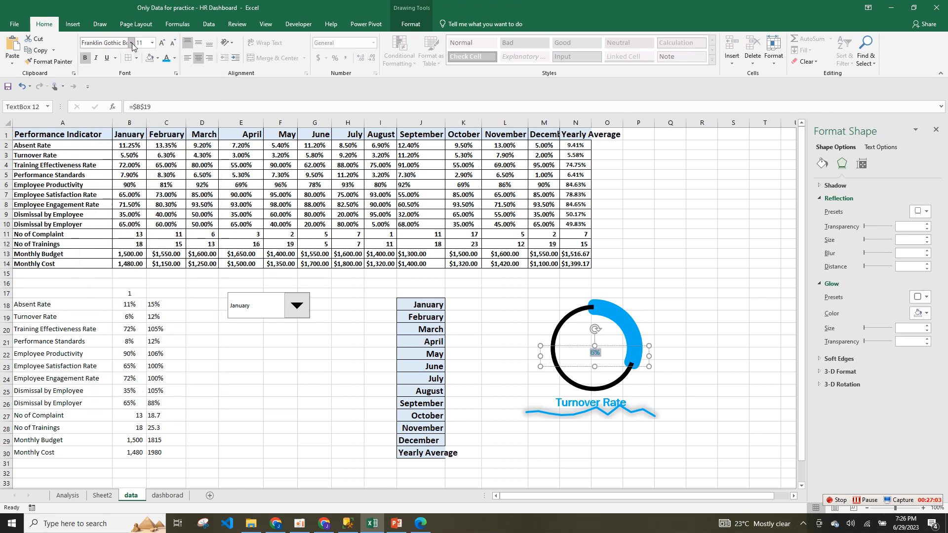
left_click(162, 43)
left_click(162, 43)
left_click(162, 43)
left_click(162, 43)
left_click(162, 43)
left_click(162, 43)
left_click(670, 283)
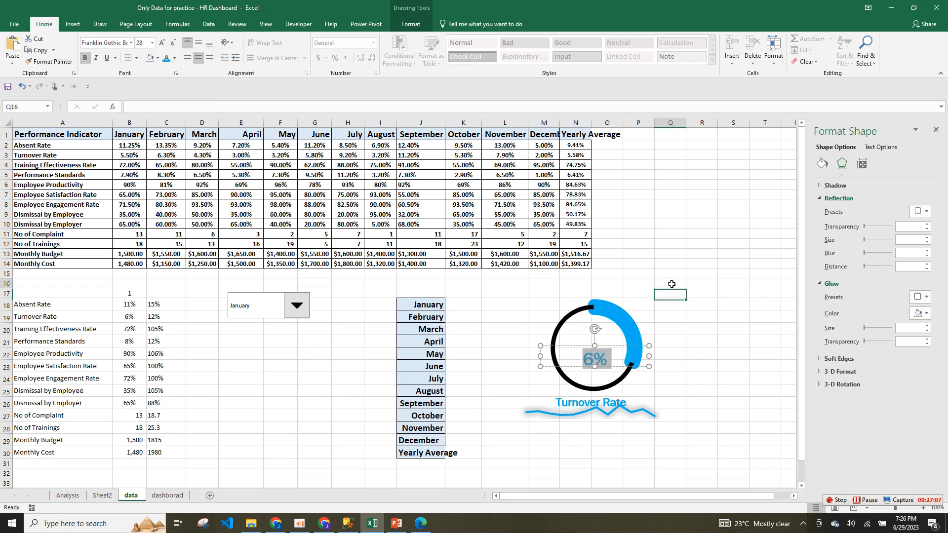
left_click_drag(601, 367, 603, 360)
left_click_drag(618, 411, 613, 422)
Select the doughnut, Turnover Rate title, sparkline and 6% label together.
left_click(613, 418)
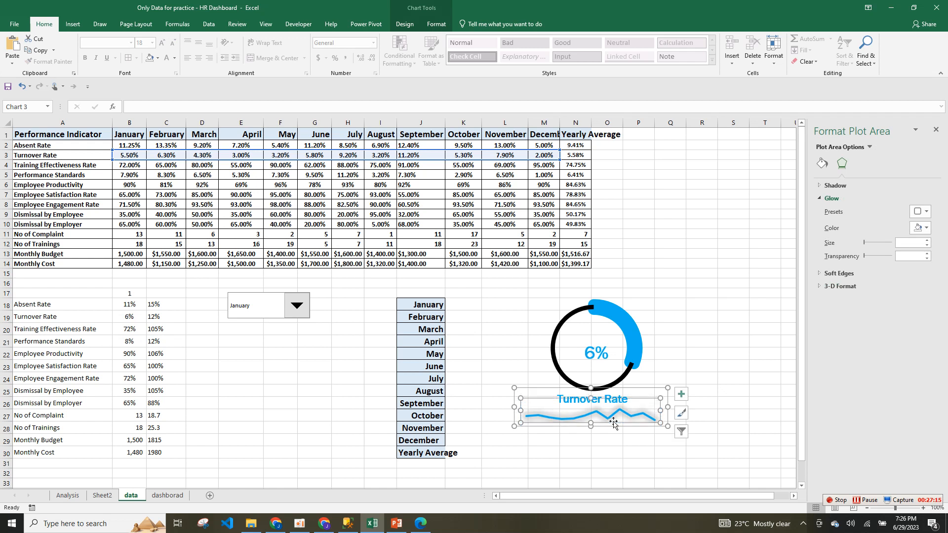
left_click(717, 349)
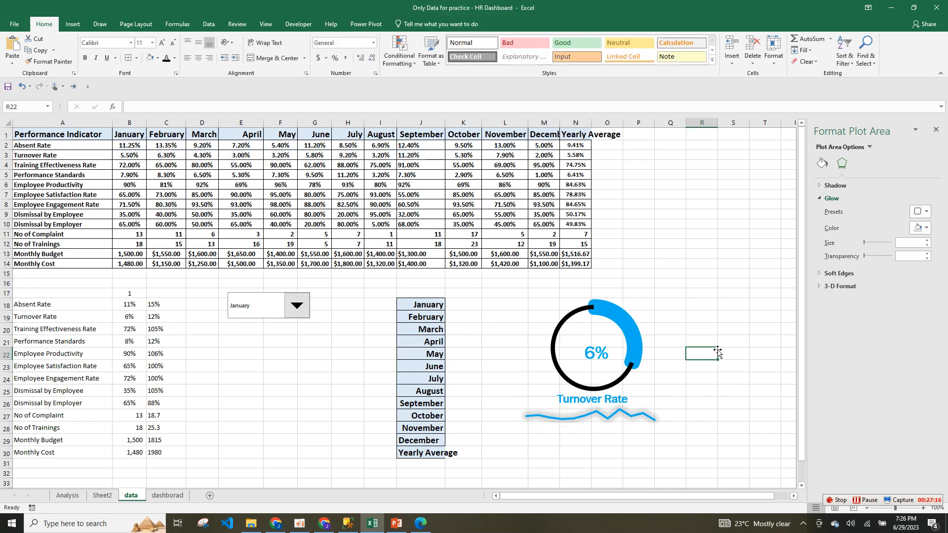
left_click(622, 417)
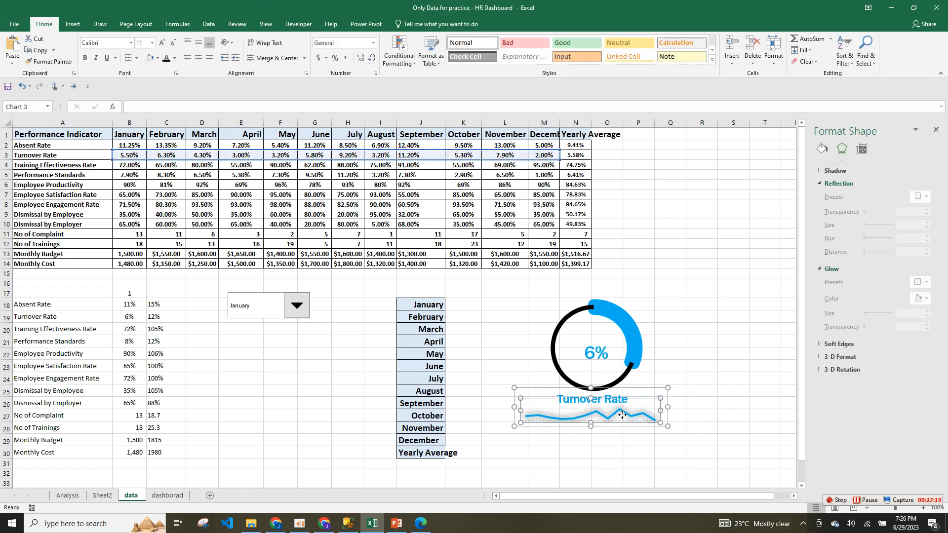
left_click(623, 414)
left_click(595, 346)
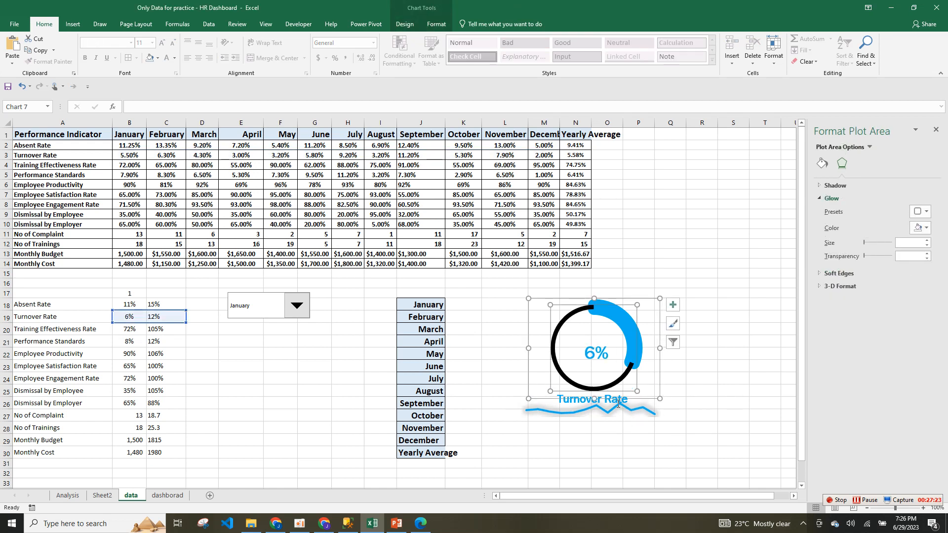
left_click(640, 413)
left_click(640, 413, "ctrl")
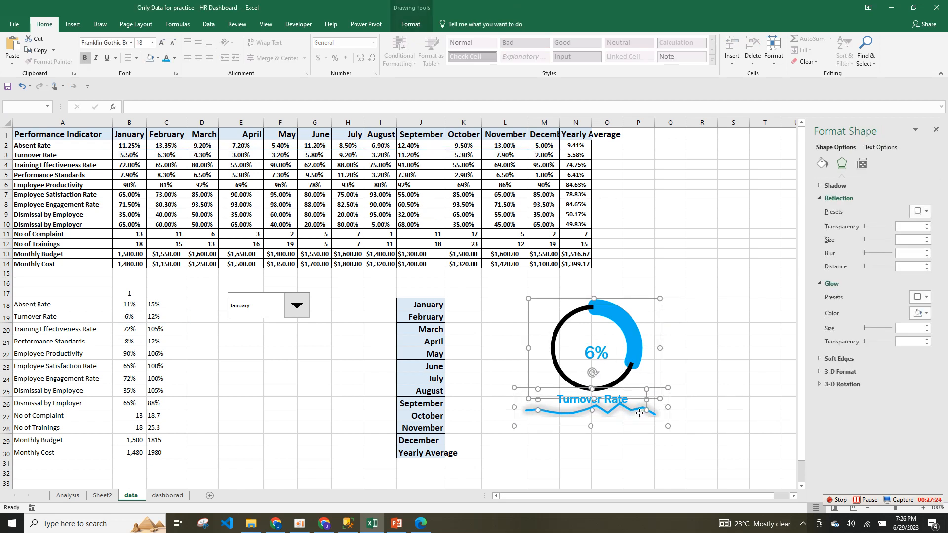
left_click(605, 359, "ctrl")
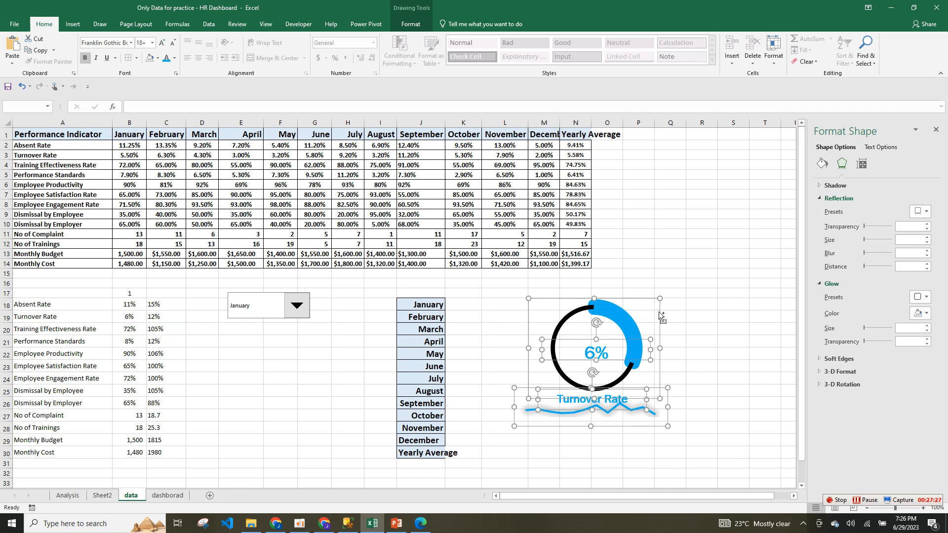
Duplicate the whole Turnover Rate KPI with Ctrl+D and move the copy up and right.
key("ctrl+d")
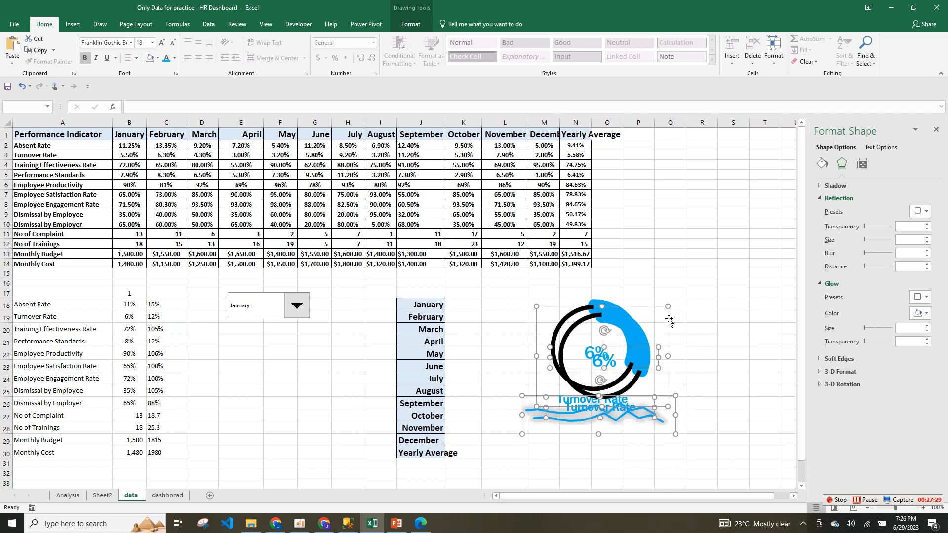
left_click_drag(669, 319, 724, 194)
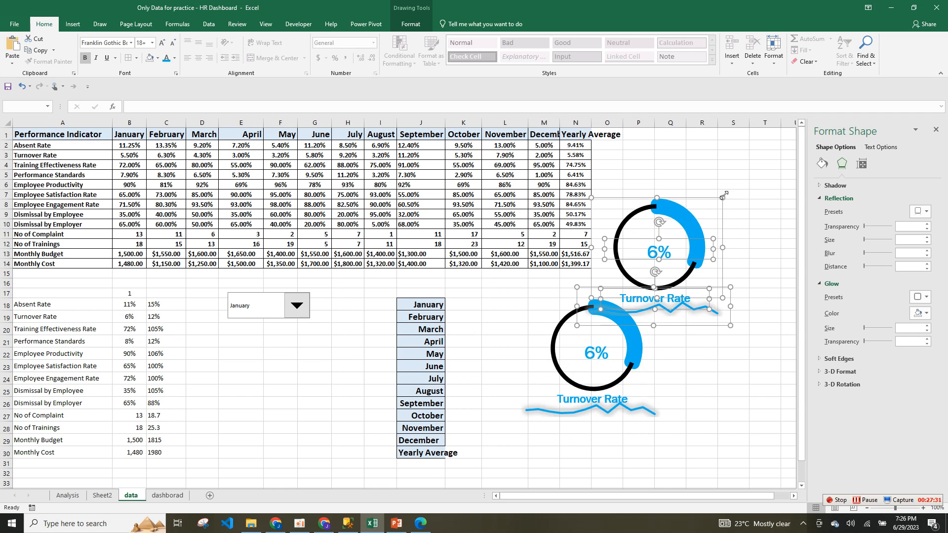
left_click(701, 354)
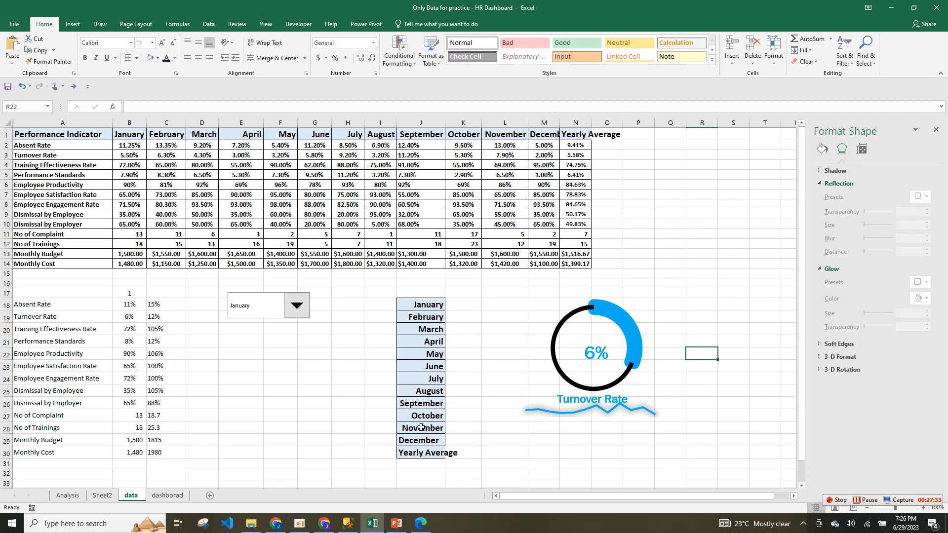
left_click(166, 496)
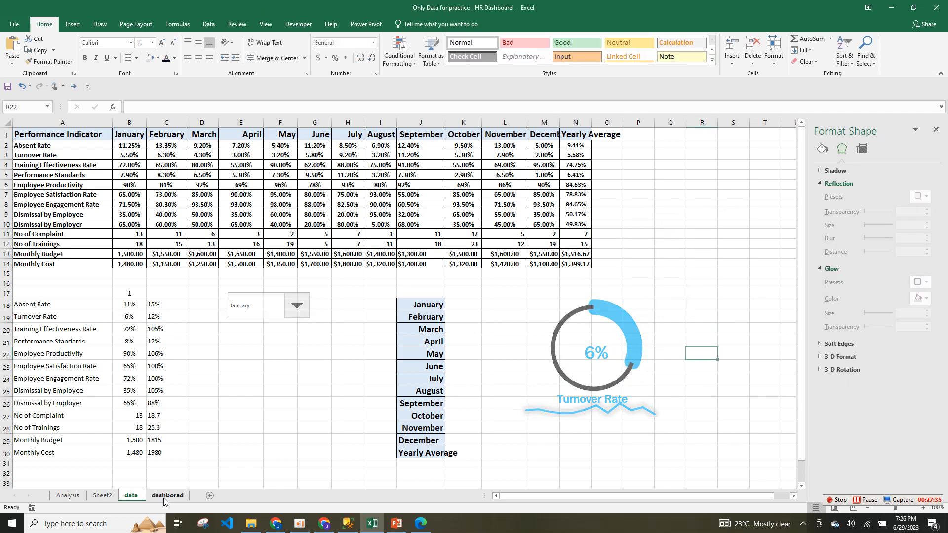
Paste the Turnover Rate KPI onto the dashboard and nudge its percentage label up-left.
right_click(347, 265)
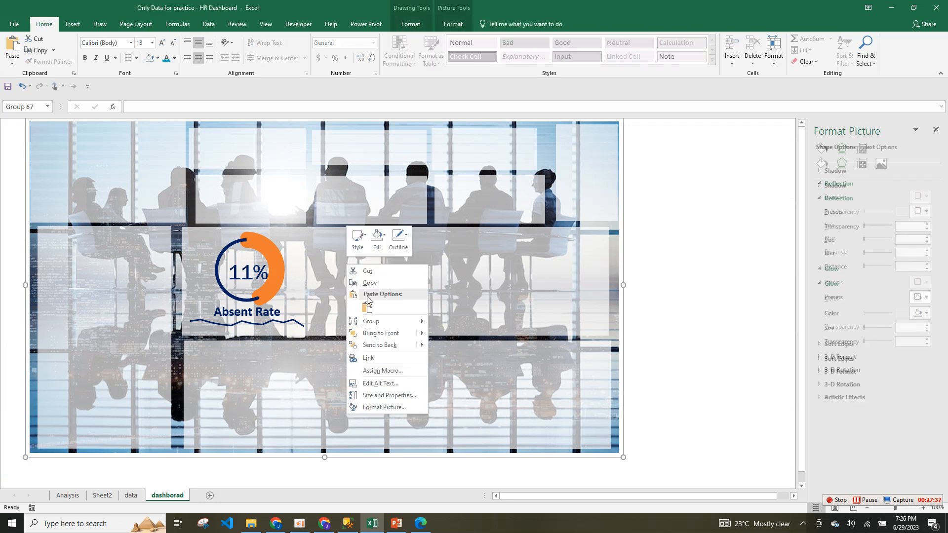
left_click(367, 308)
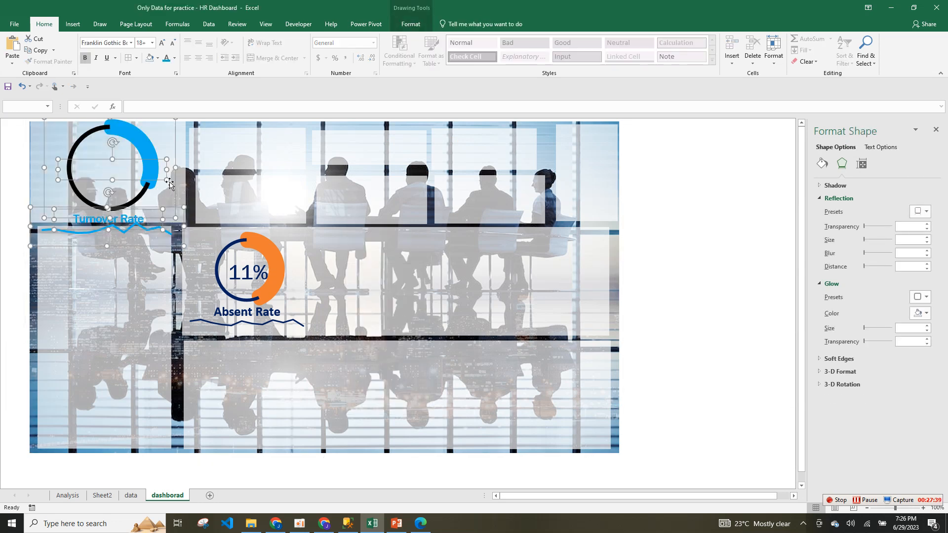
left_click(179, 180)
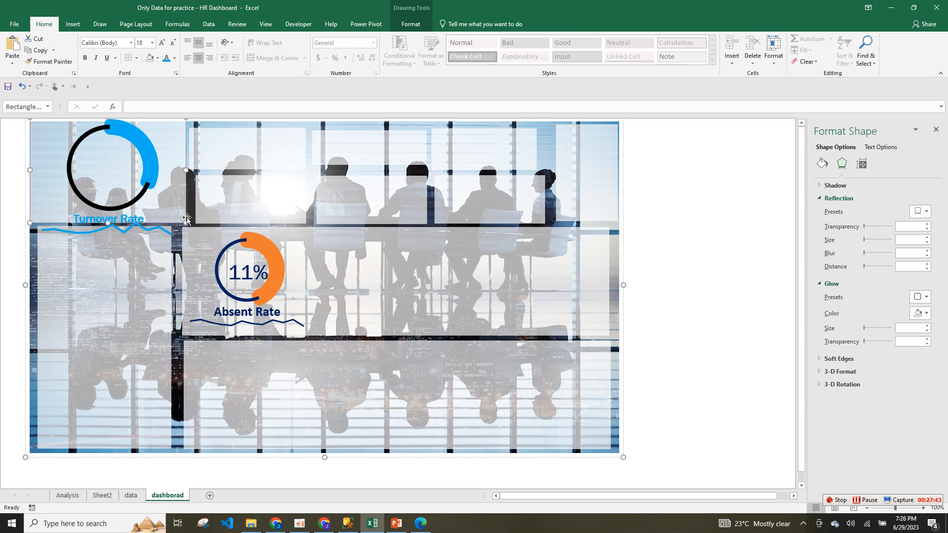
left_click(168, 187)
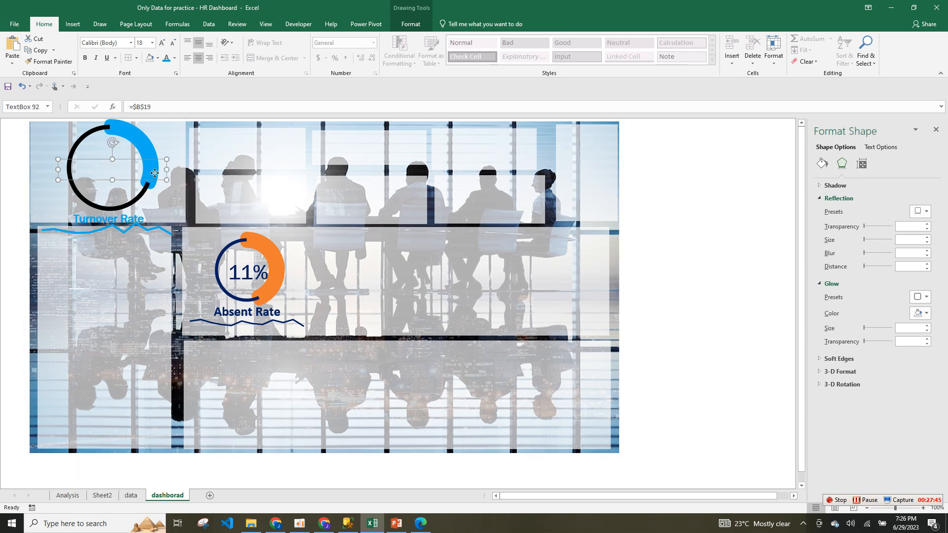
left_click_drag(168, 187, 155, 173)
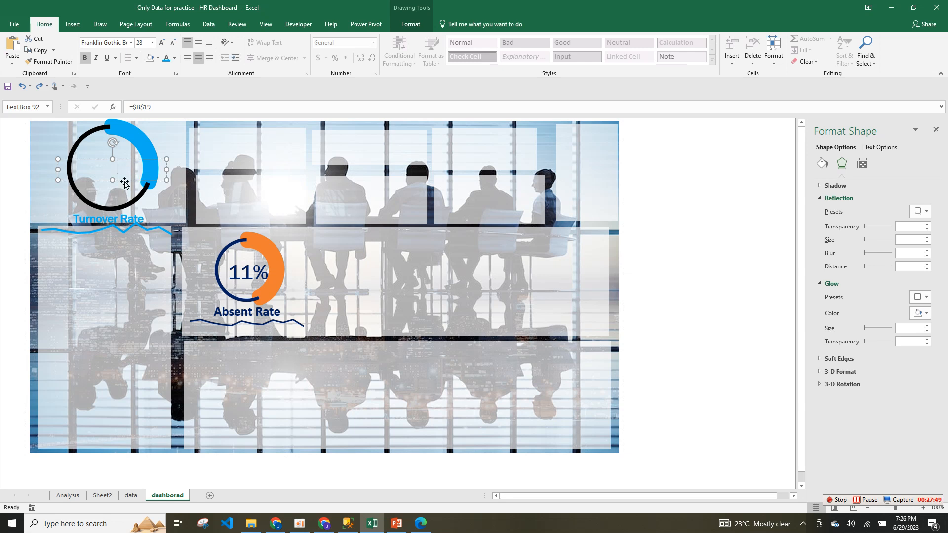
Edit the pasted percentage label's cell link formula, then return to the data sheet.
double_click(121, 170)
left_click(168, 160)
left_click_drag(150, 107, 118, 110)
type("=")
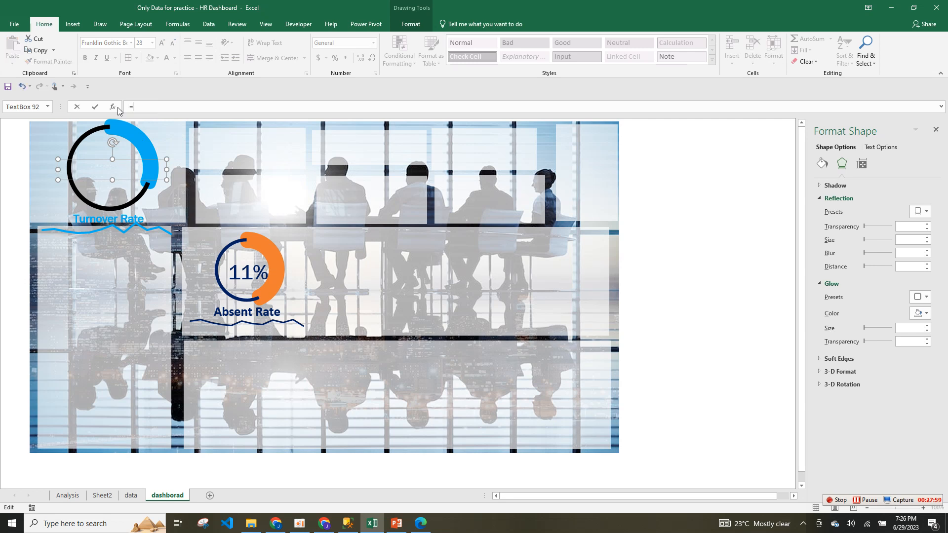
left_click(872, 504)
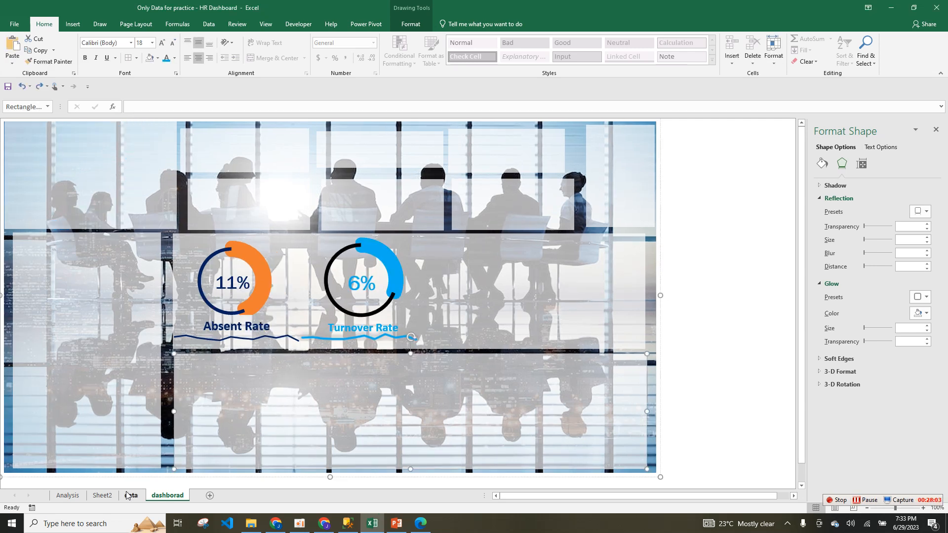
left_click(129, 495)
left_click(538, 363)
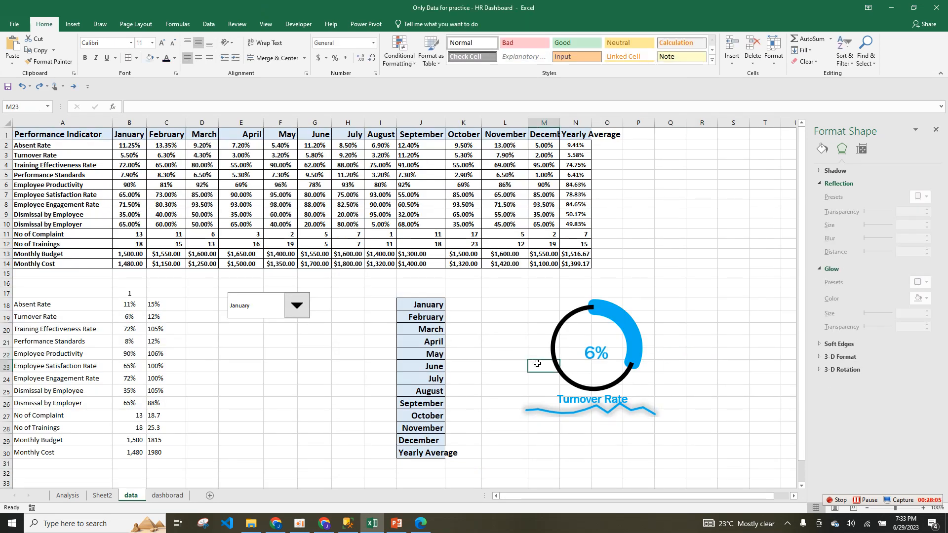
Point the doughnut at row 20 and the wavy line at row 4, moving the title below.
left_click(591, 321)
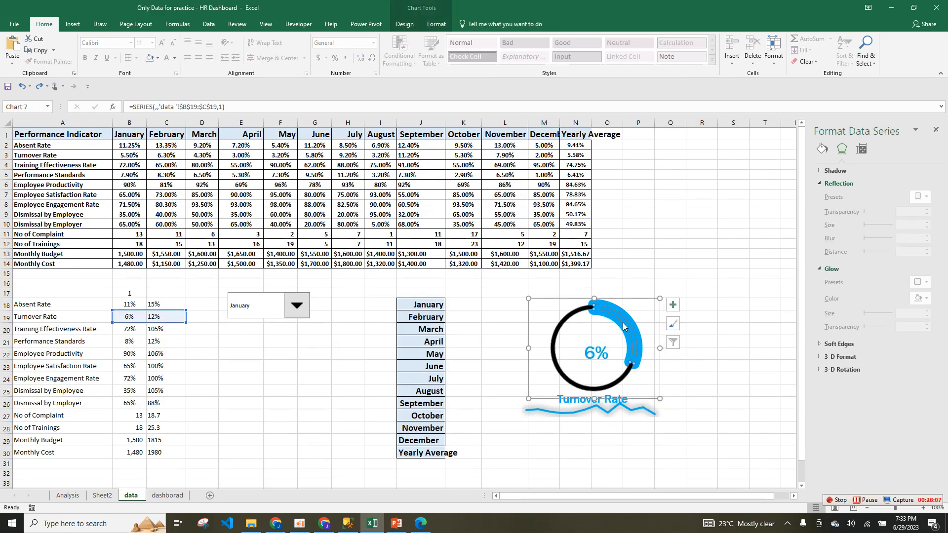
left_click_drag(171, 327, 170, 329)
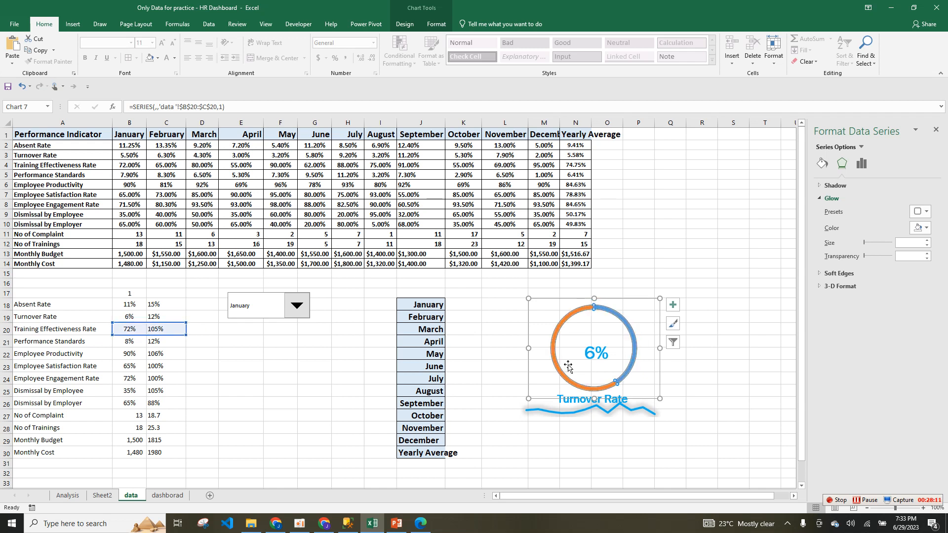
left_click(572, 408)
left_click(568, 413)
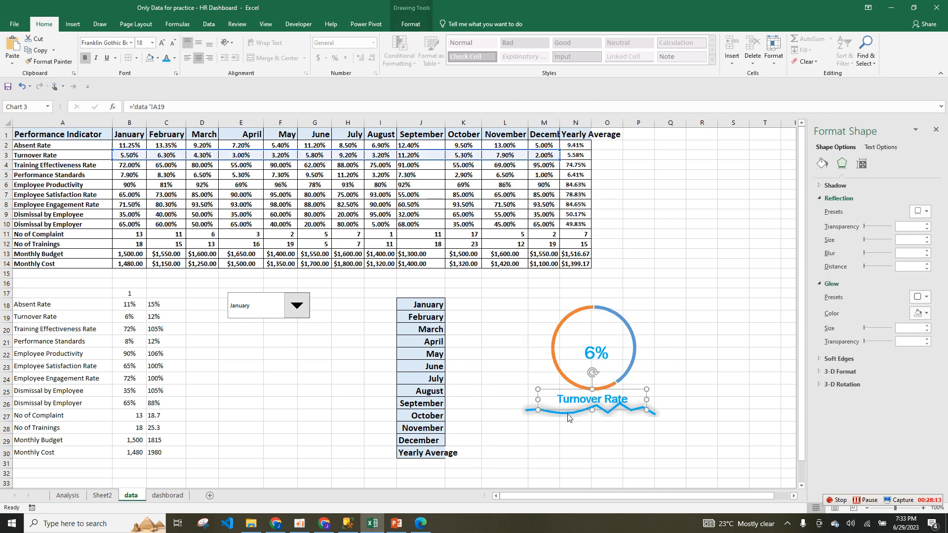
left_click_drag(323, 161, 323, 173)
left_click(702, 364)
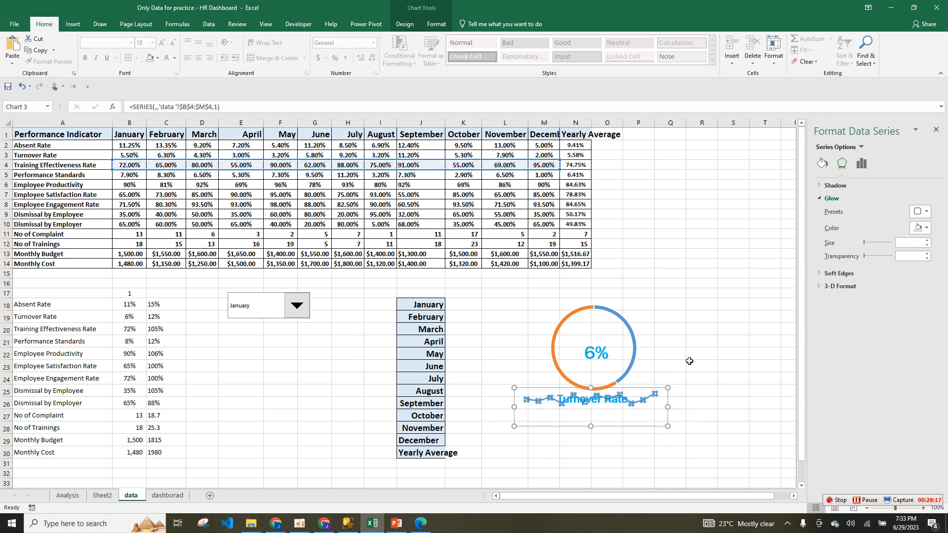
left_click(600, 407)
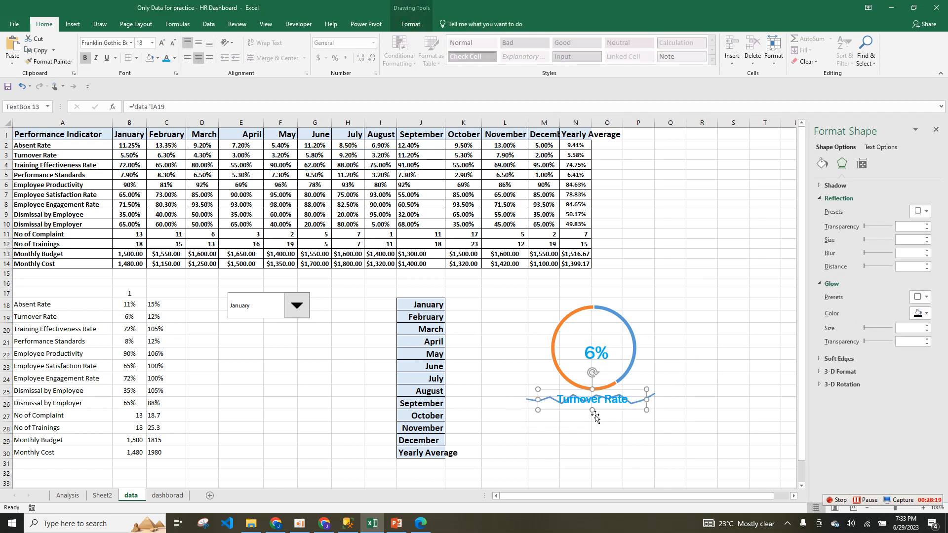
mouse_move(598, 411)
left_mouse_down()
mouse_move(599, 423)
mouse_move(594, 396)
mouse_move(591, 442)
left_mouse_up()
left_click(614, 398)
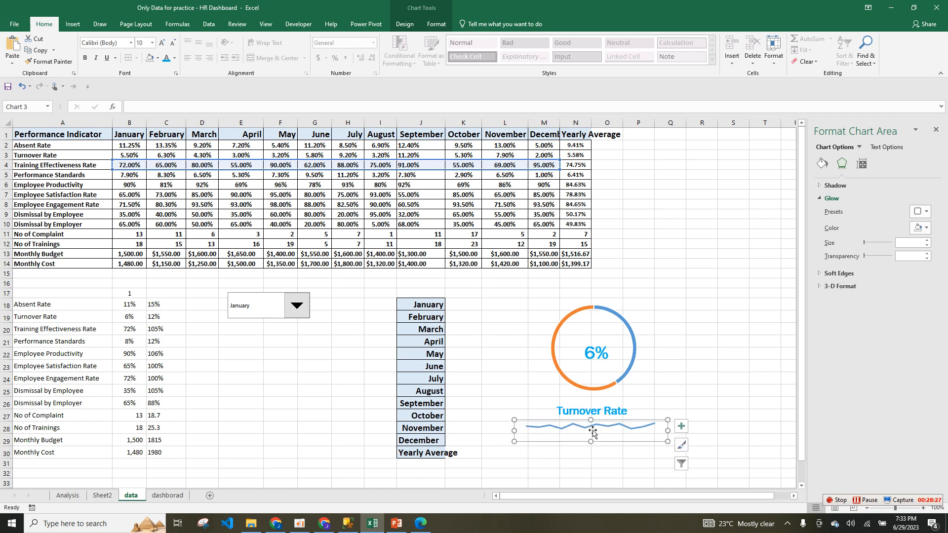
Link the percentage label to $B$20 and the title to ='data '!A20; move the 72% label aside.
left_click(603, 352)
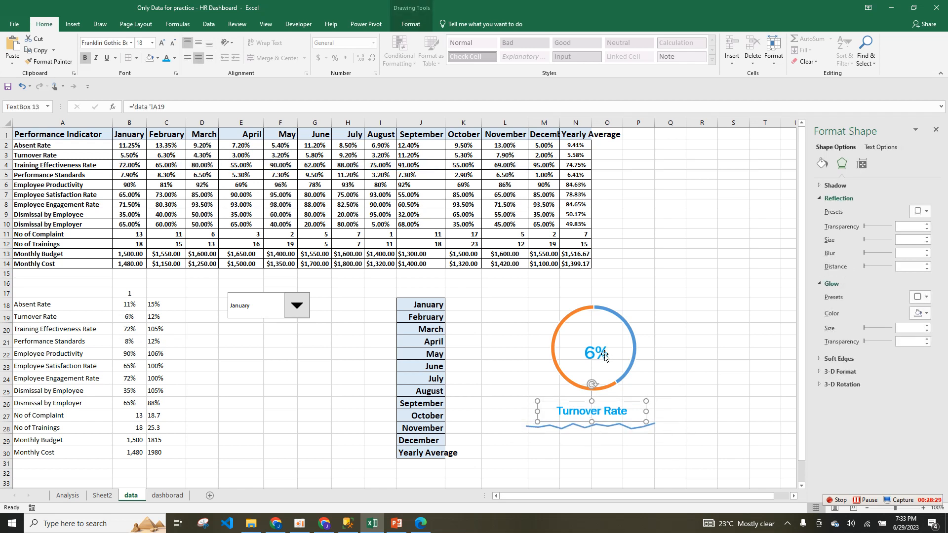
left_click(152, 107)
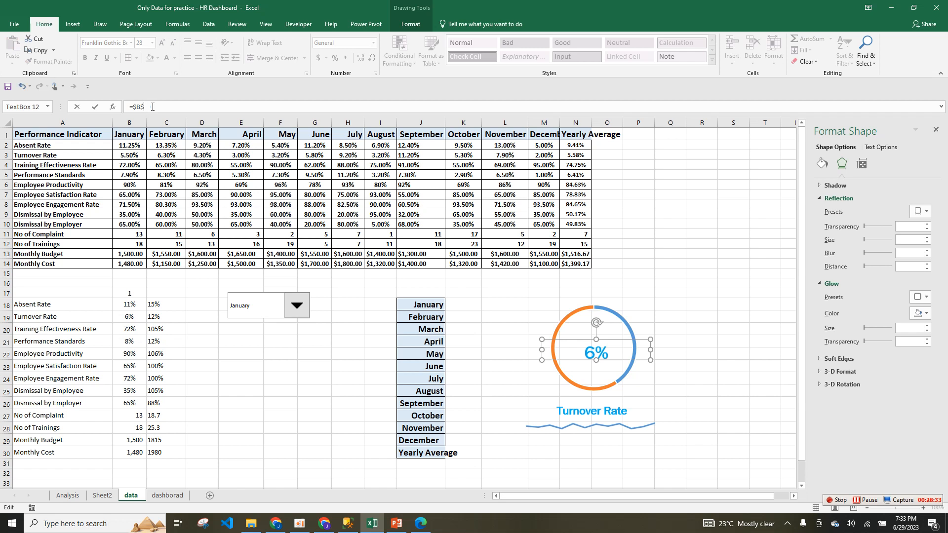
left_click(597, 406)
left_click(601, 413)
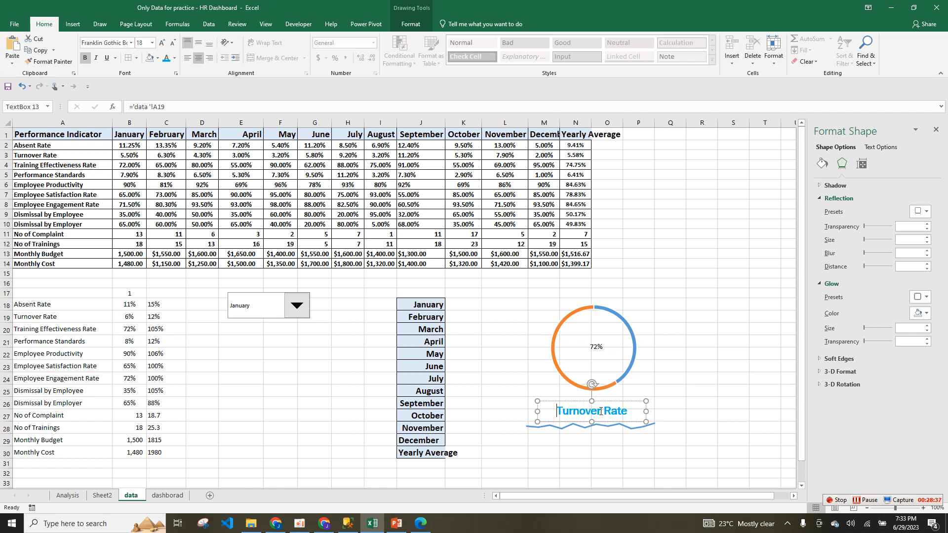
left_click(168, 101)
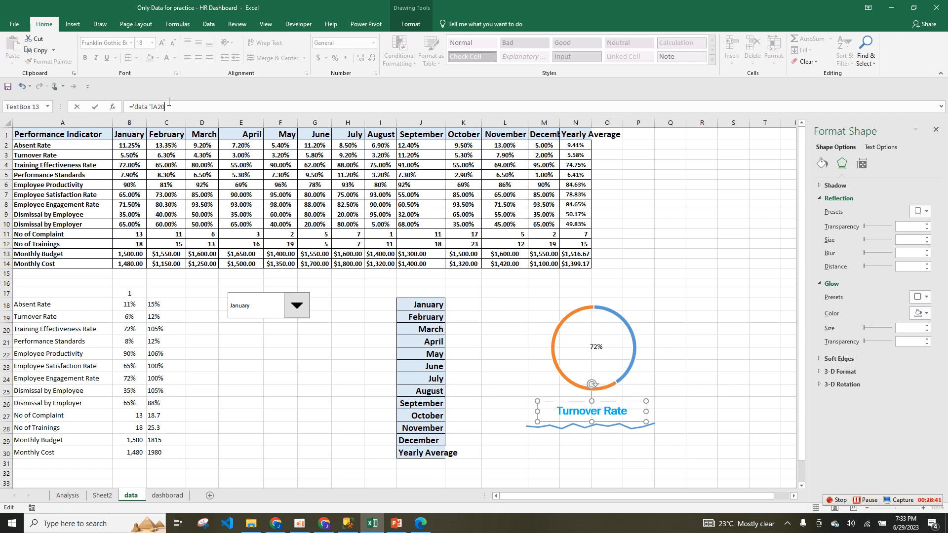
type("='data '!A20")
key("Return")
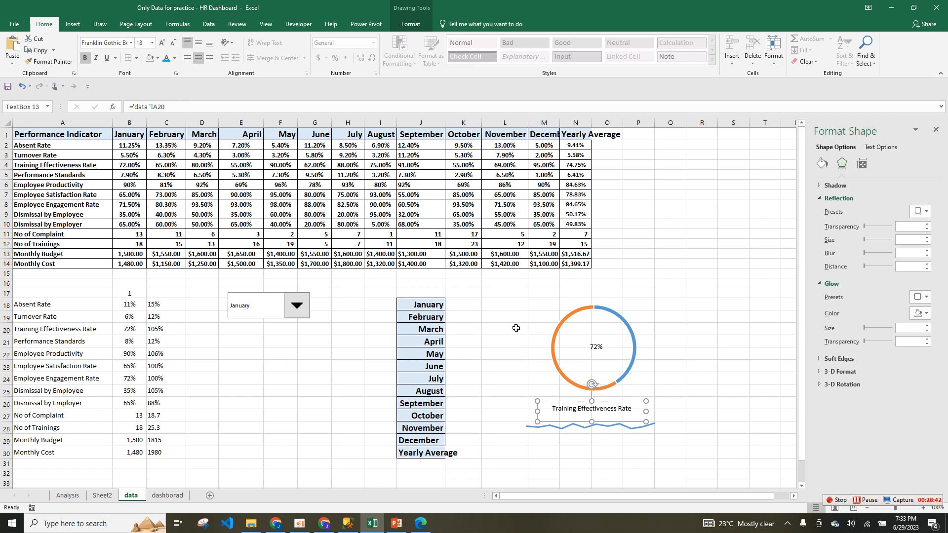
left_click(594, 344)
left_click_drag(601, 349, 681, 256)
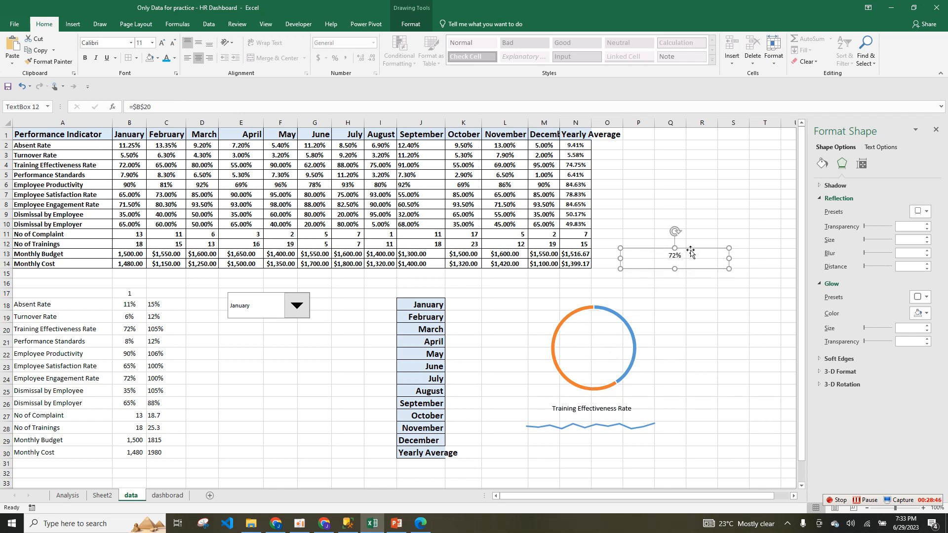
Remove the outline from the doughnut ring's data series.
left_click(600, 384)
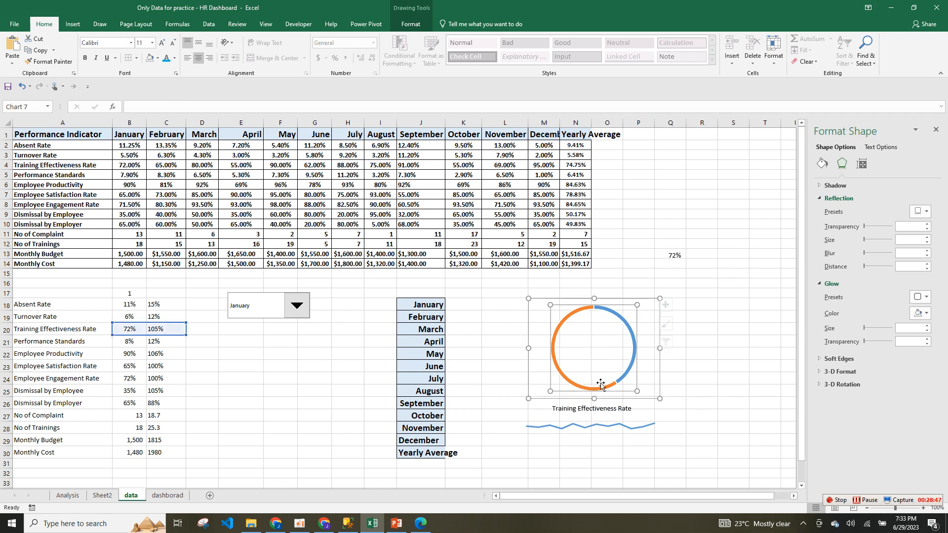
left_click(634, 337)
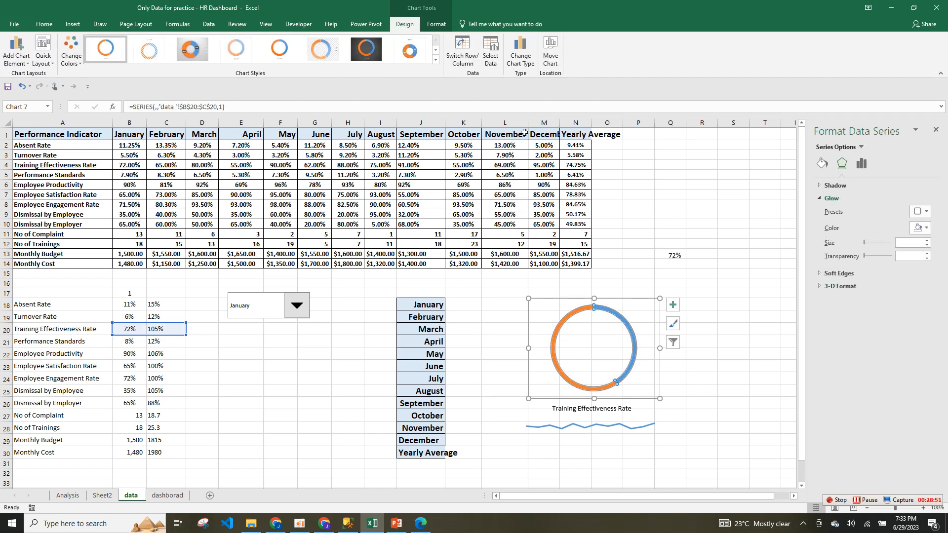
left_click(436, 25)
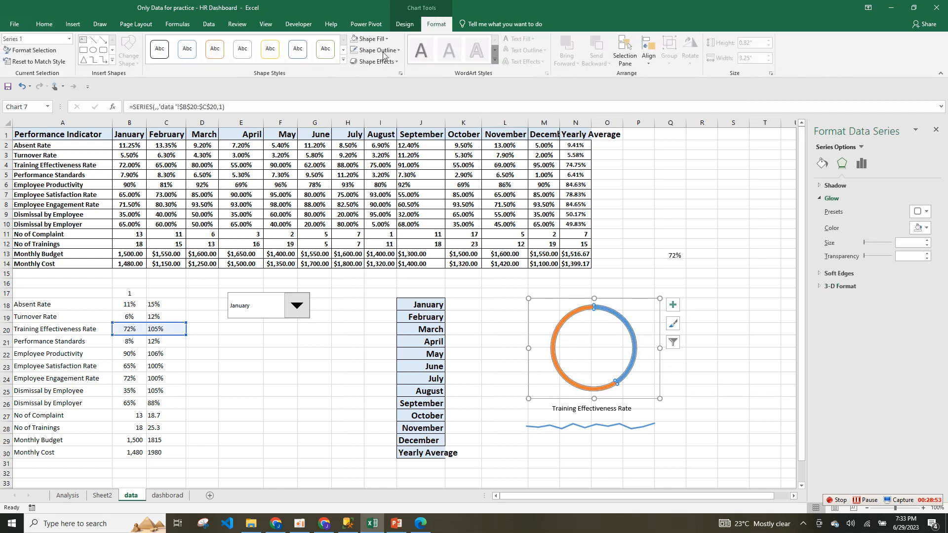
left_click(377, 50)
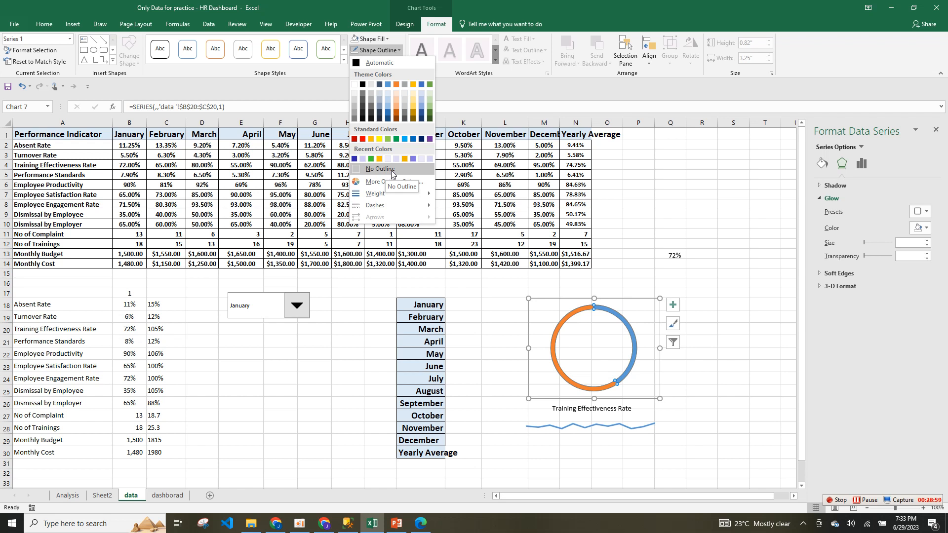
left_click(381, 169)
left_click(370, 39)
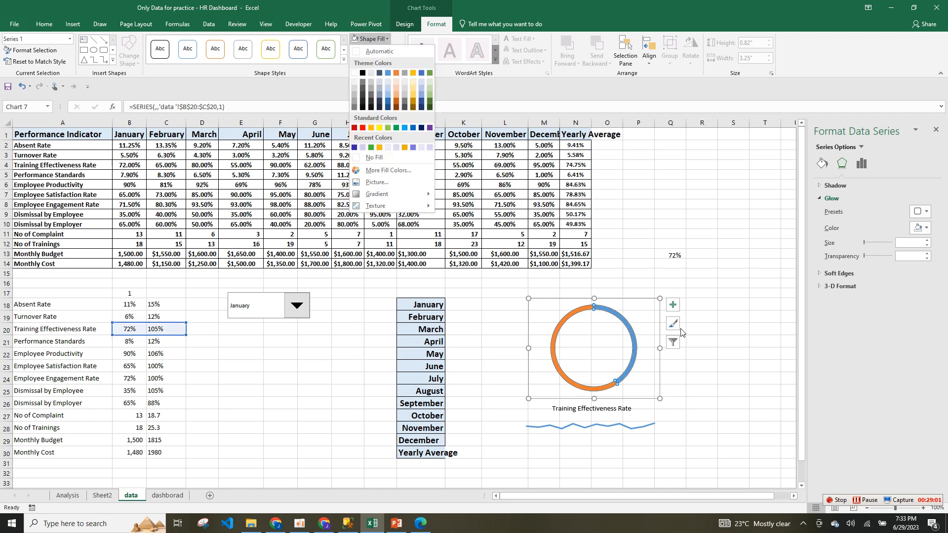
left_click(605, 318)
Give the blue doughnut segment a solid border about 17.5 pt wide.
left_click(621, 318)
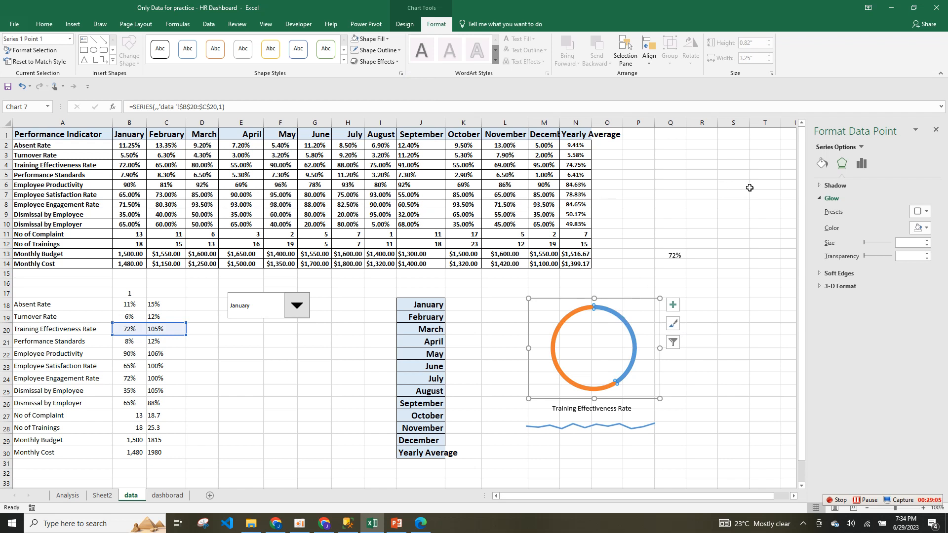
left_click(822, 163)
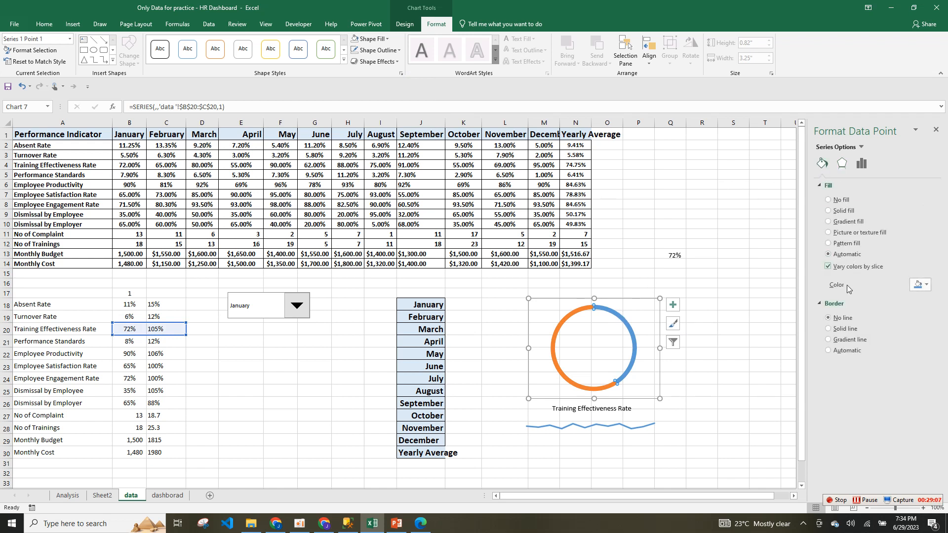
left_click(845, 329)
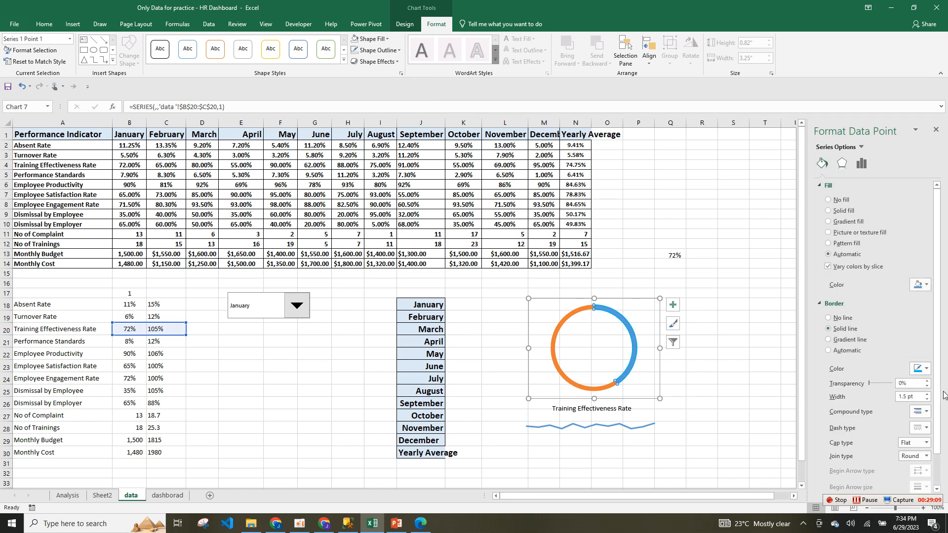
left_click_drag(908, 397, 892, 399)
type("13")
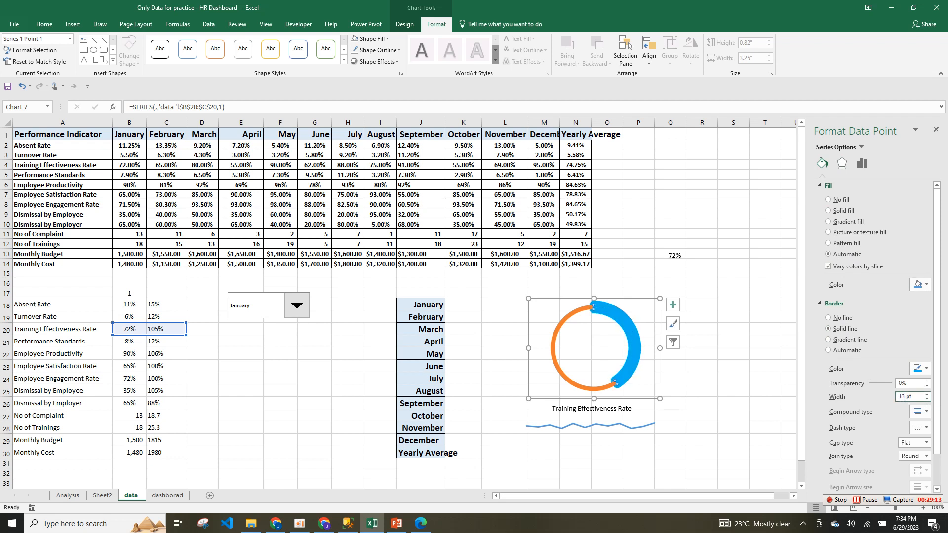
key("BackSpace")
type("4")
left_click(927, 394)
left_click(928, 395)
left_click(927, 395)
left_click(927, 396)
left_click(928, 395)
left_click(927, 395)
left_click(927, 395)
left_click(928, 395)
left_click(928, 395)
left_click(927, 395)
left_click(927, 395)
left_click(657, 329)
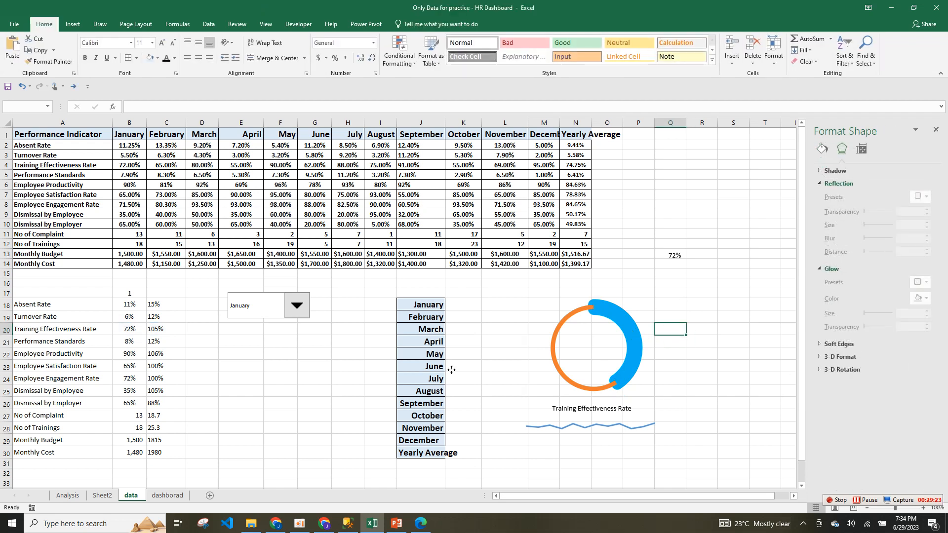
Compare the doughnut with the finished dashboard on Sheet2, then return to the data sheet.
left_click(633, 336)
left_click(168, 495)
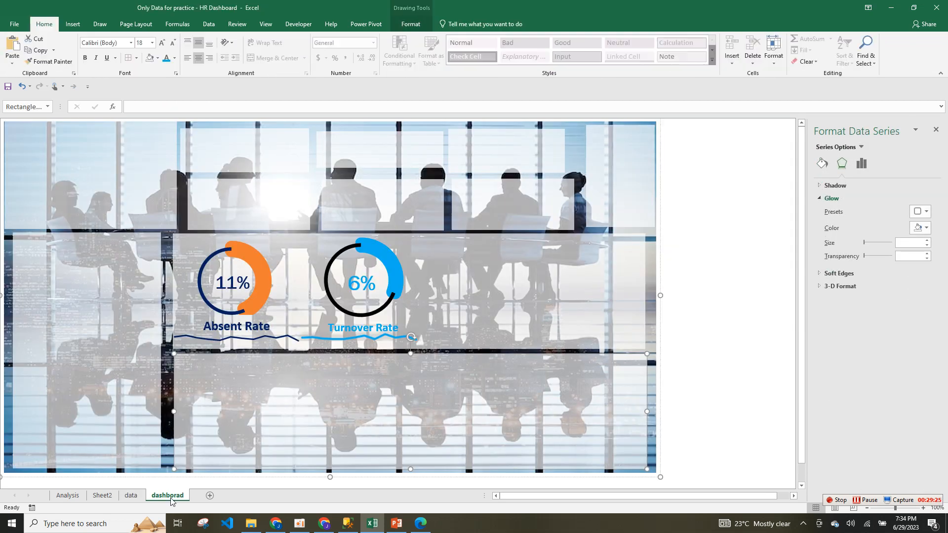
left_click(131, 495)
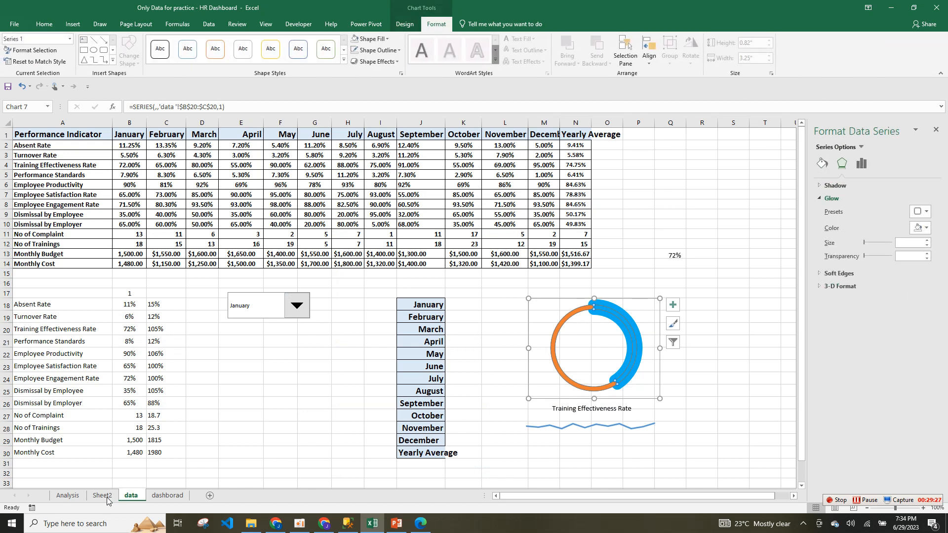
left_click(108, 499)
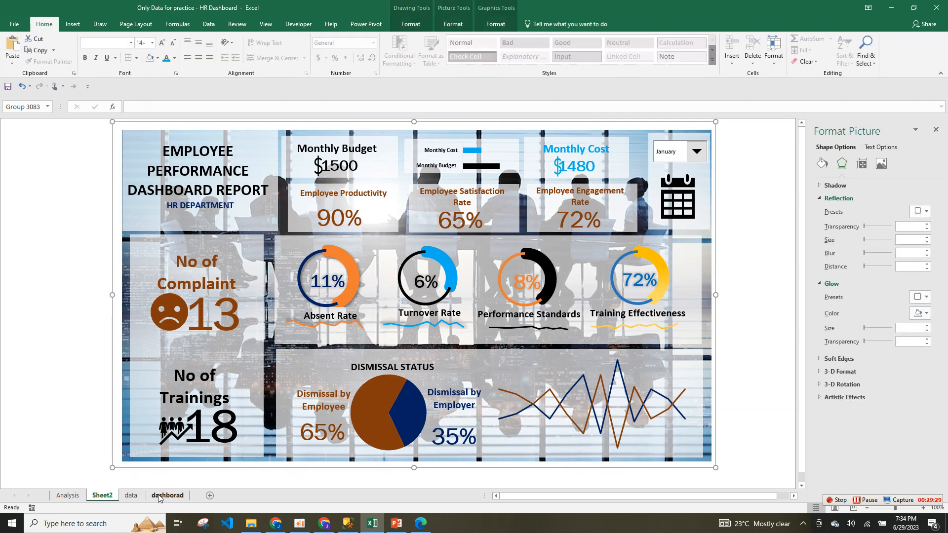
left_click(131, 495)
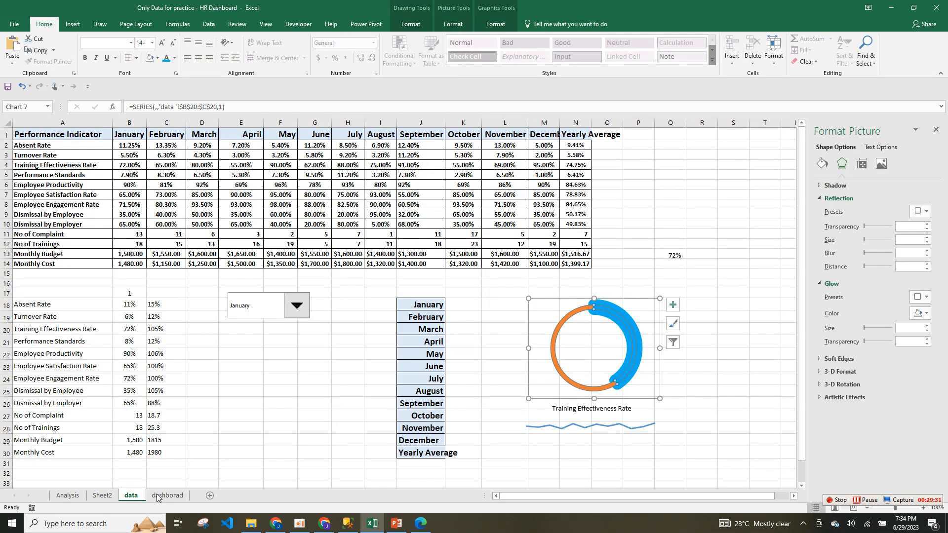
Set the blue arc's border colour to black, leaving the orange arc without an outline.
left_click(637, 336)
right_click(638, 337)
left_click(696, 425)
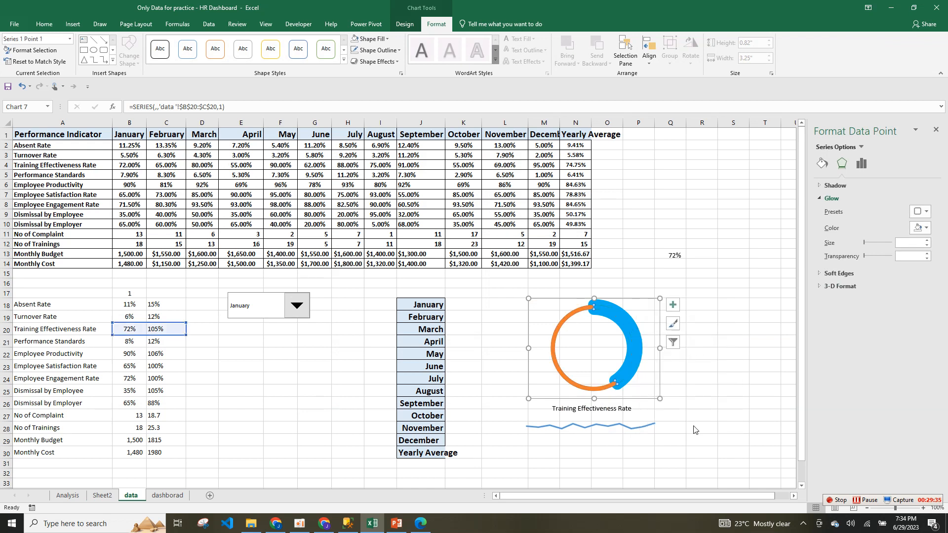
left_click(822, 164)
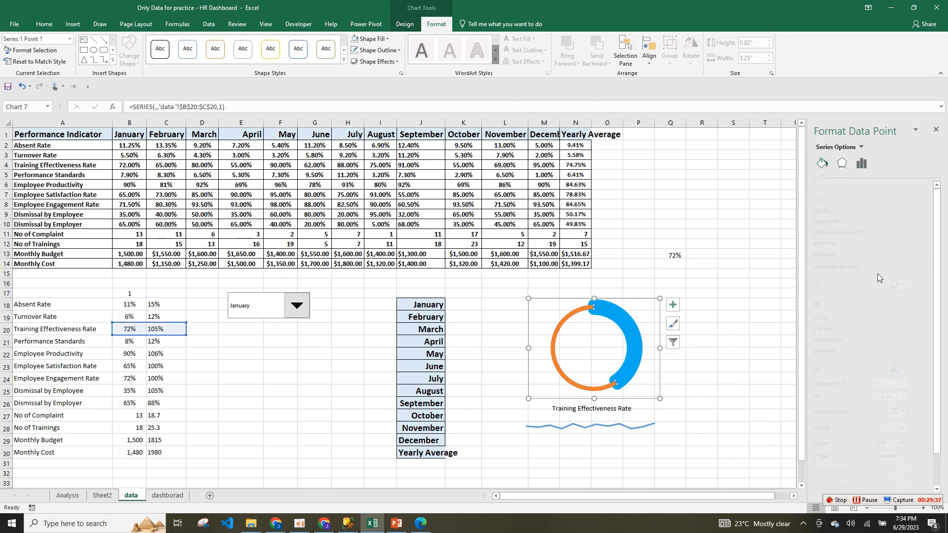
left_click(928, 370)
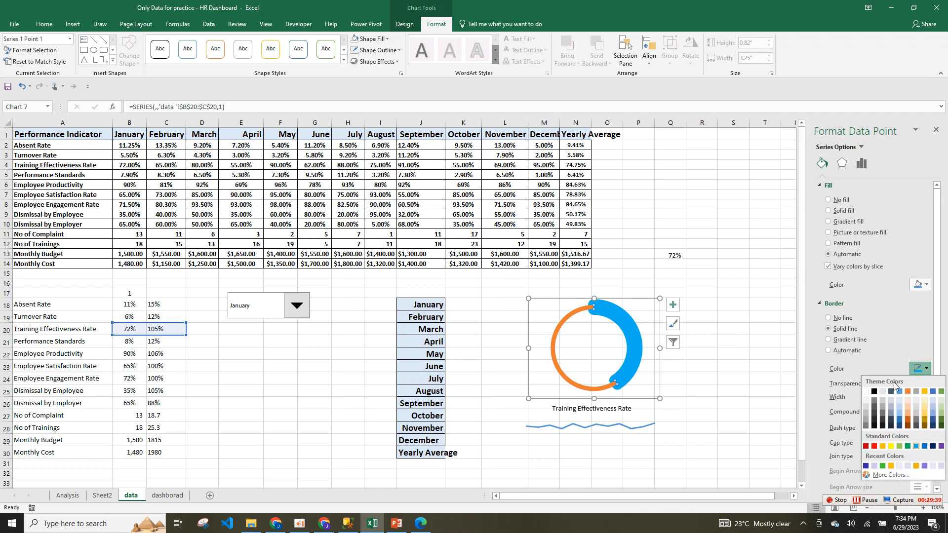
left_click(875, 392)
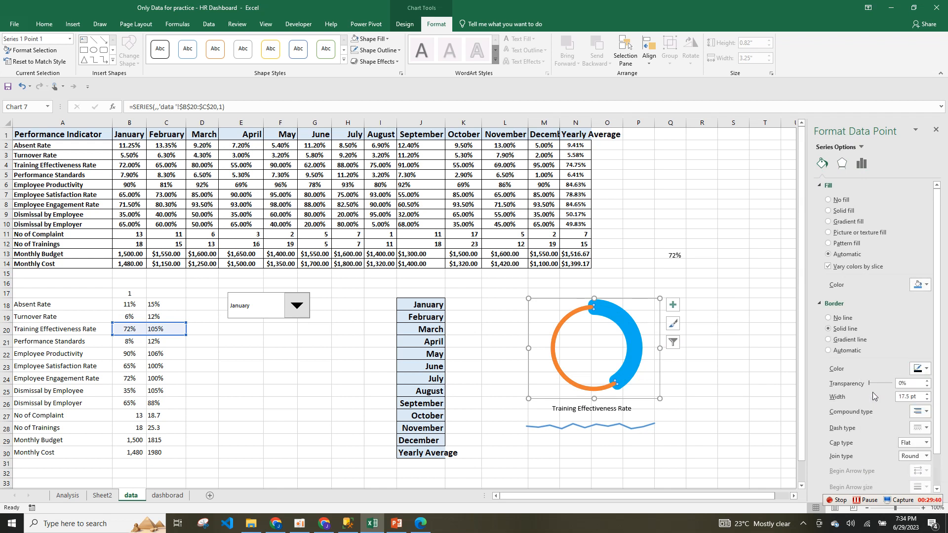
left_click(580, 386)
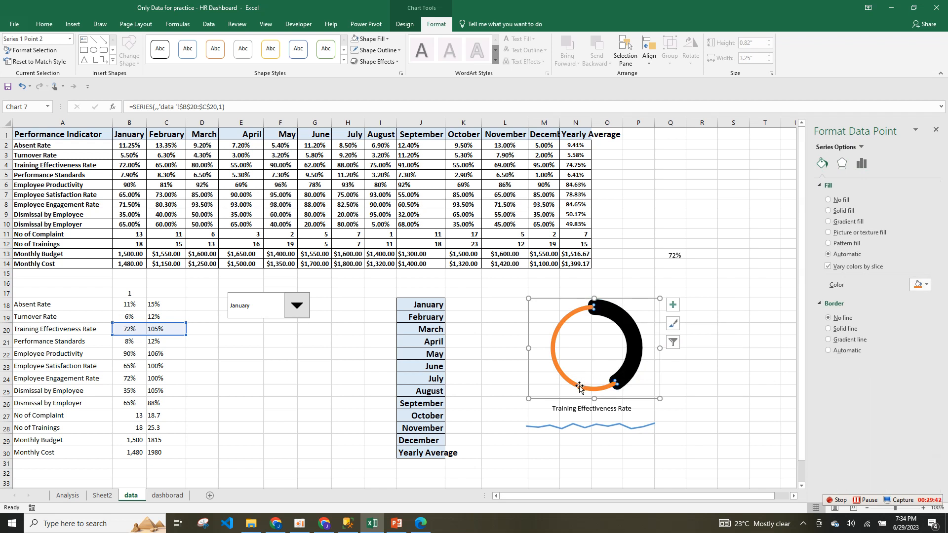
left_click(736, 379)
left_click(616, 410)
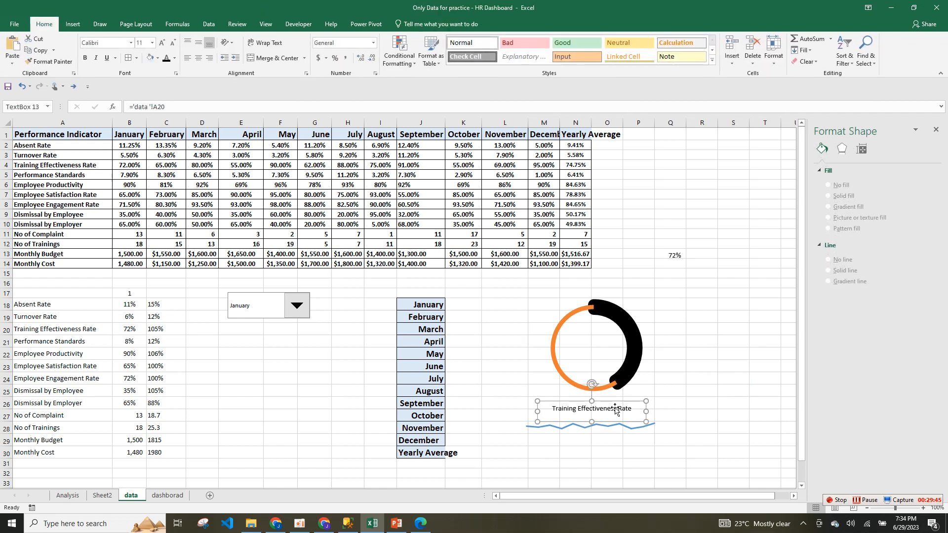
Make the title text orange, bold and 14 pt, and widen its box to one line.
left_click(589, 421)
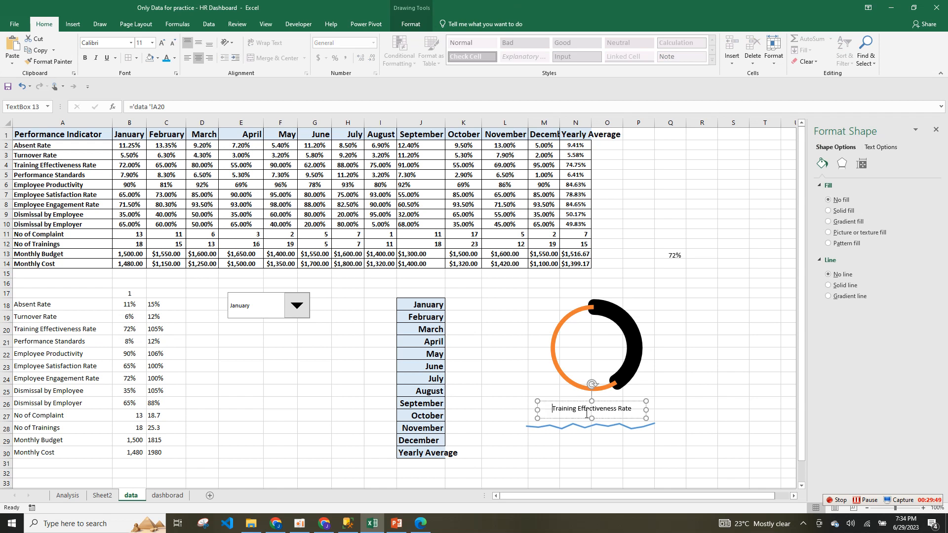
triple_click(587, 414)
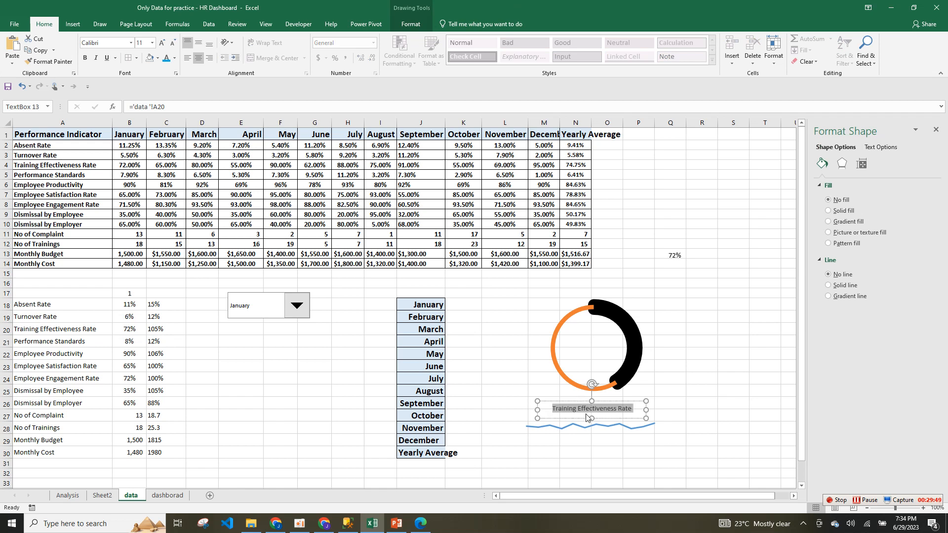
left_click(175, 57)
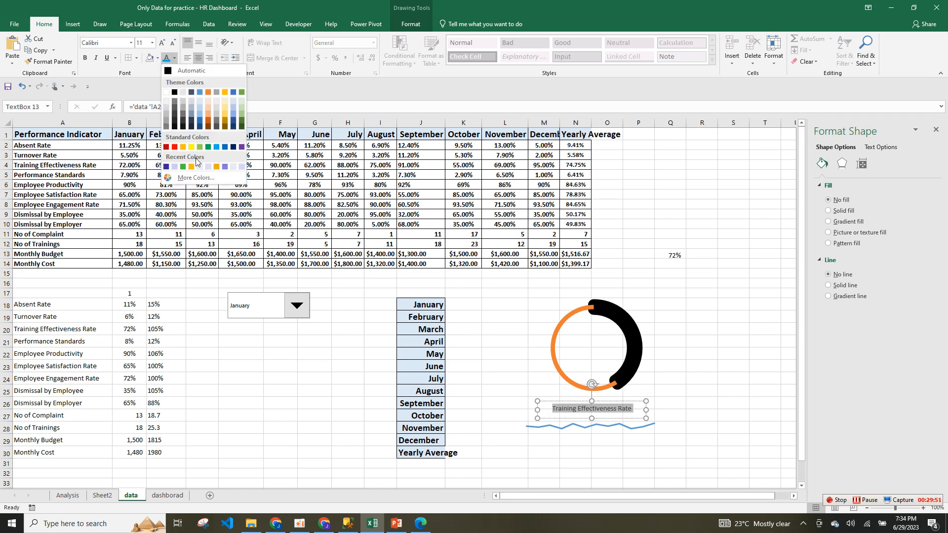
left_click(209, 93)
left_click(85, 57)
left_click(161, 44)
left_click(161, 43)
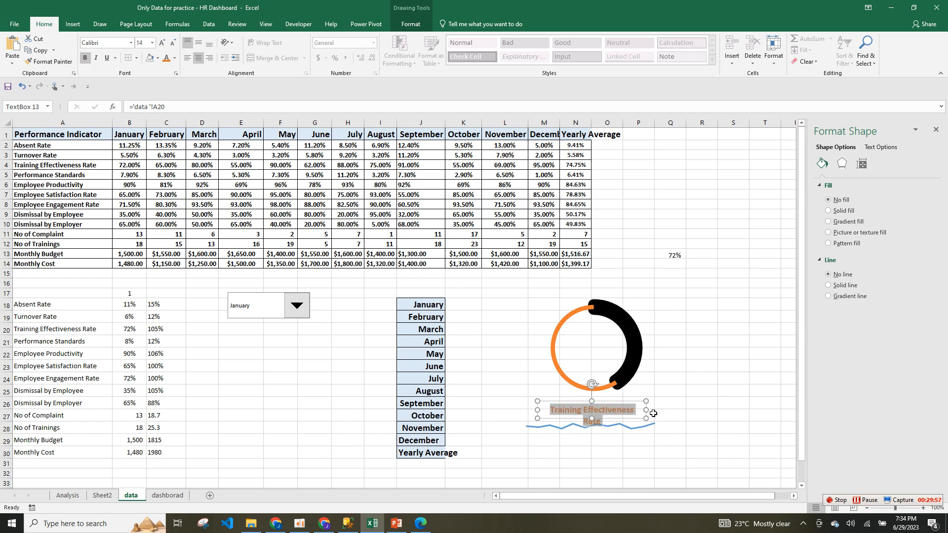
left_click_drag(648, 411, 661, 410)
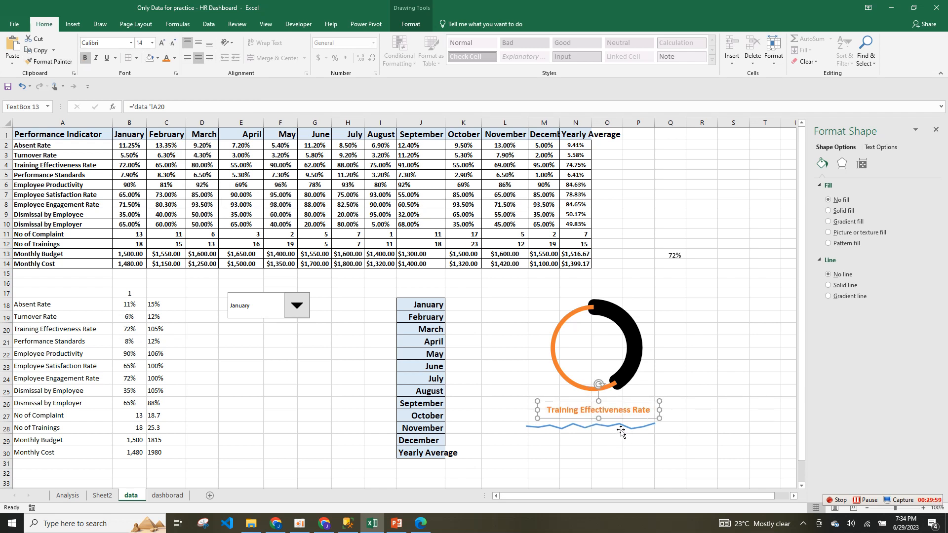
left_click(621, 432)
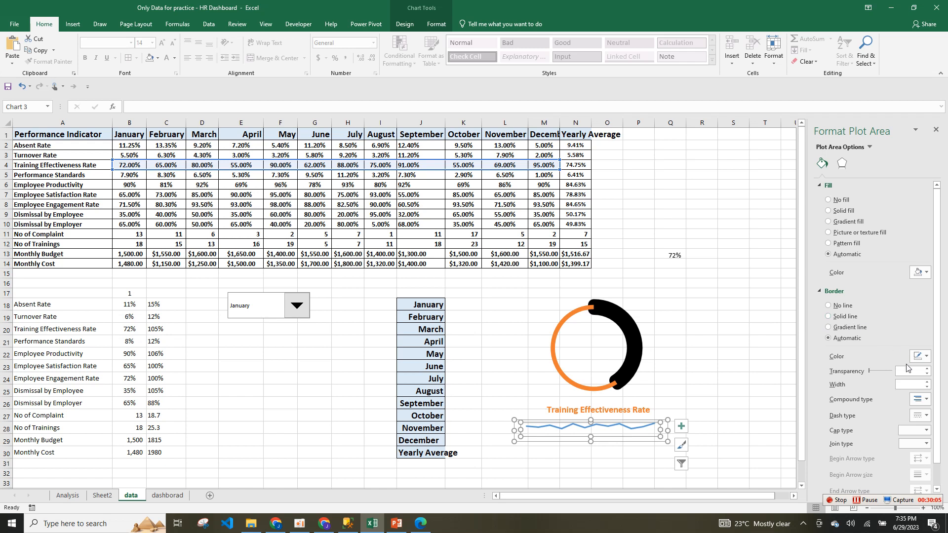
Colour the small chart's line black and move the line chart slightly up.
left_click(617, 428)
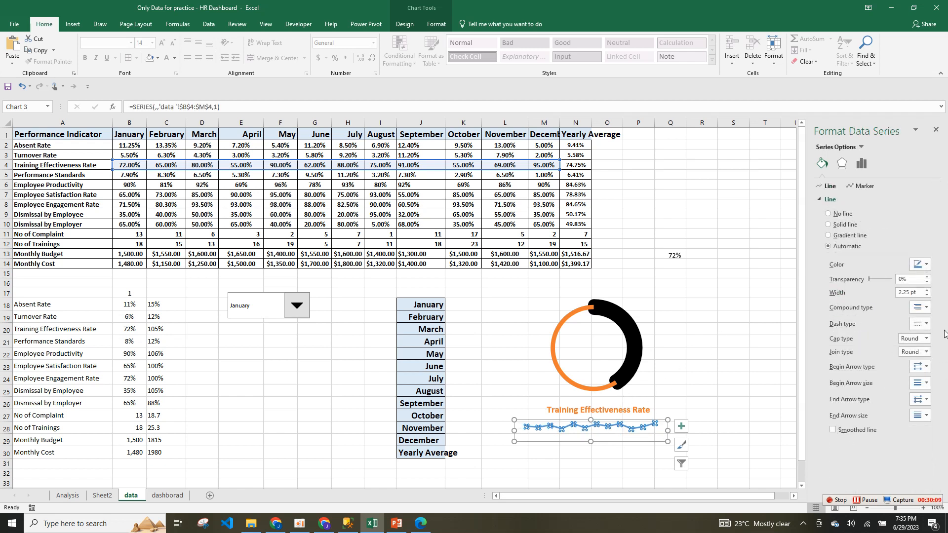
left_click(924, 265)
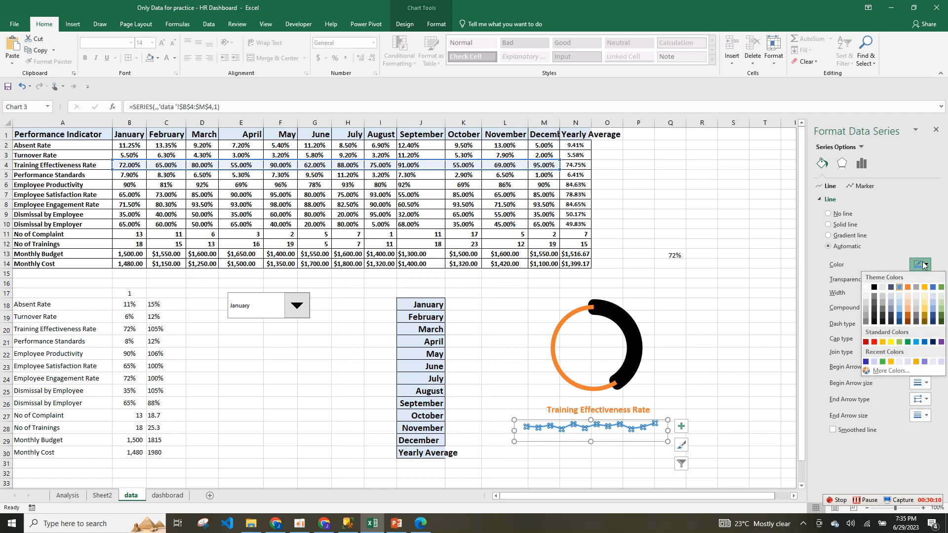
left_click(875, 292)
left_click(693, 389)
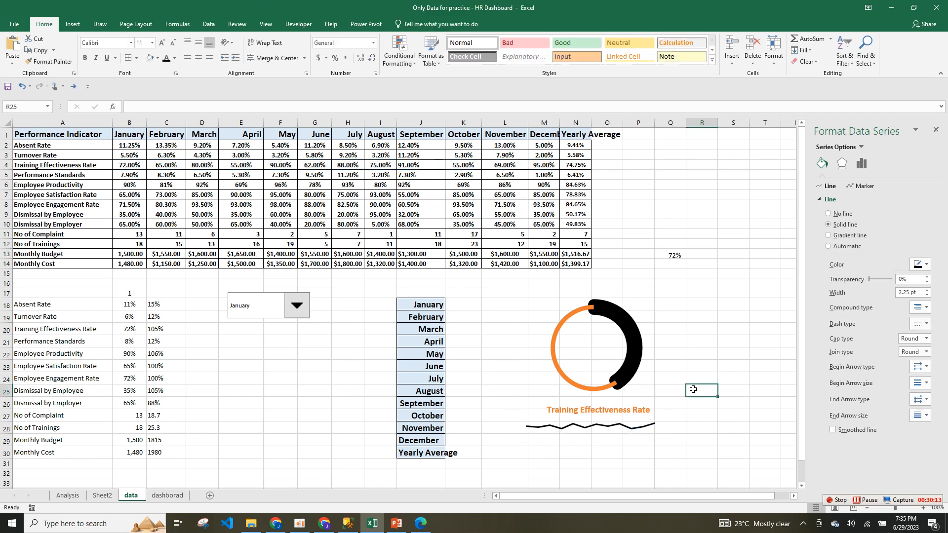
left_click(599, 427)
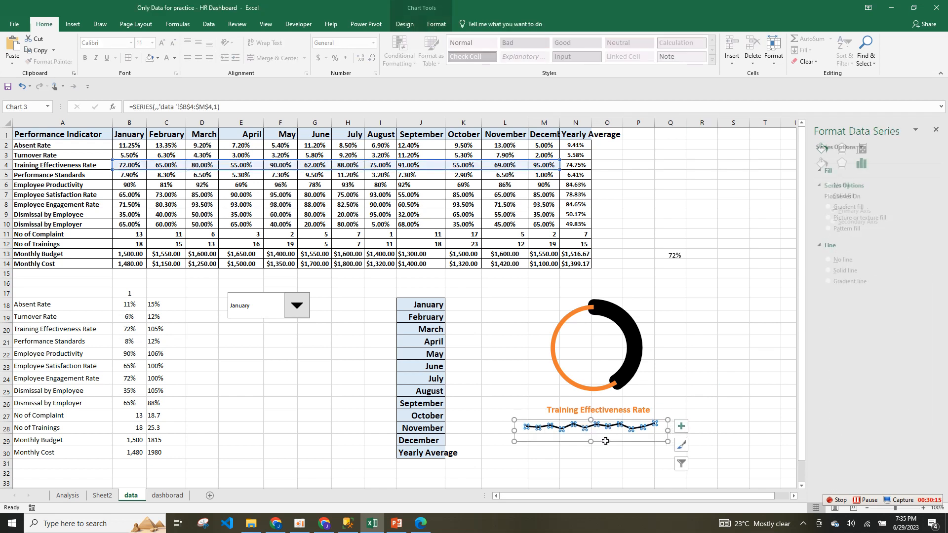
left_click(606, 444)
left_click_drag(606, 444, 623, 418)
Nudge the Training Effectiveness Rate title up and make its text black.
left_click(627, 406)
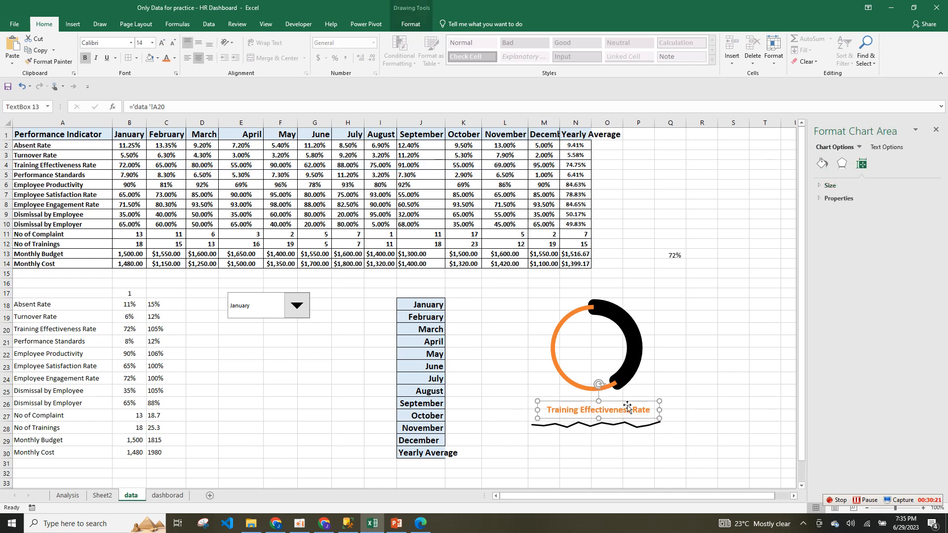
left_click_drag(604, 418, 604, 414)
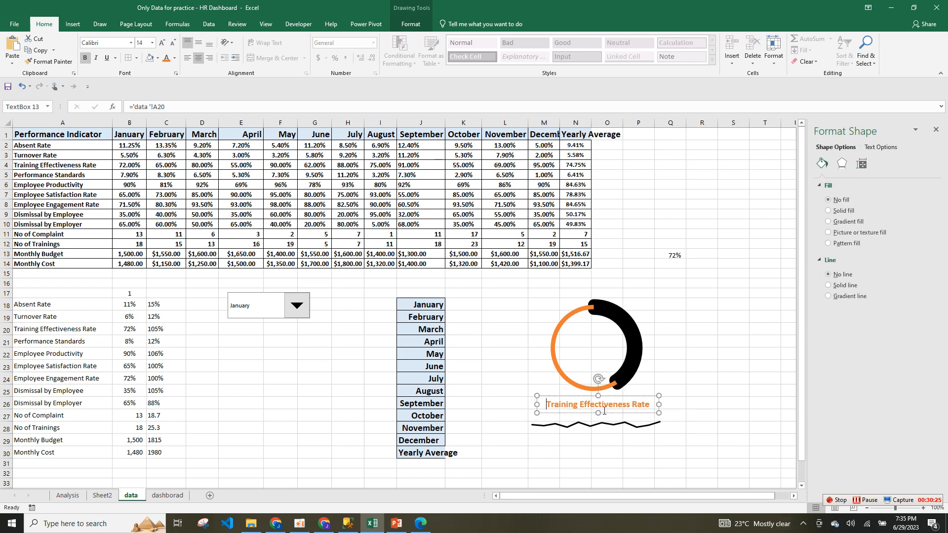
triple_click(604, 410)
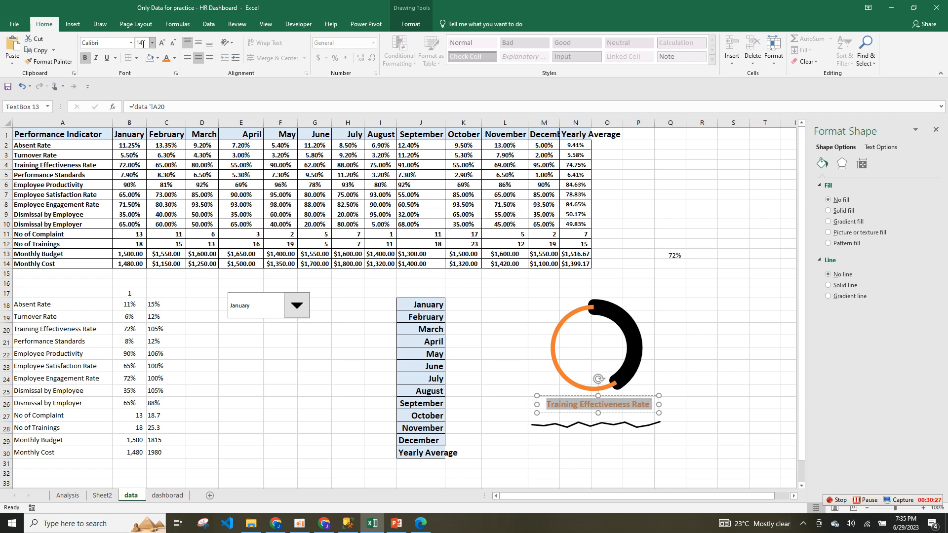
left_click(175, 58)
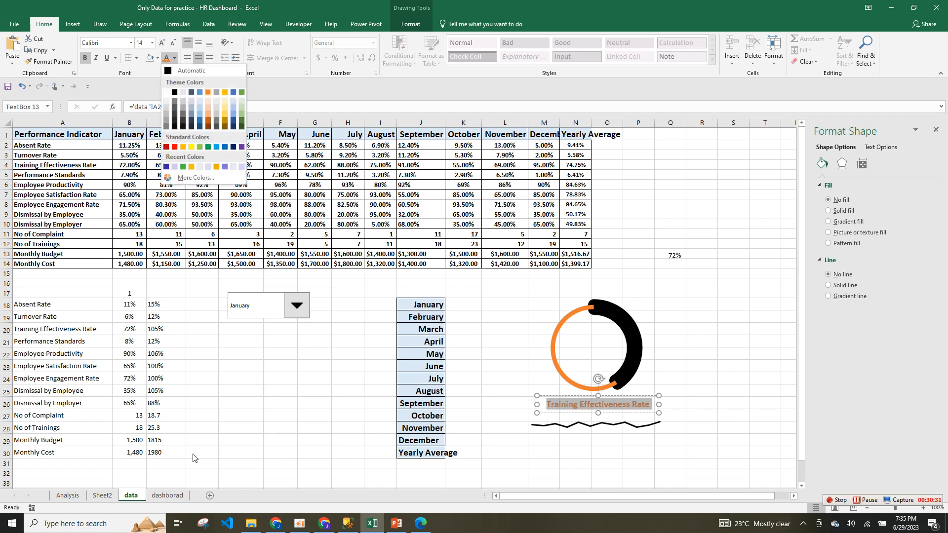
left_click(168, 495)
left_click(168, 495)
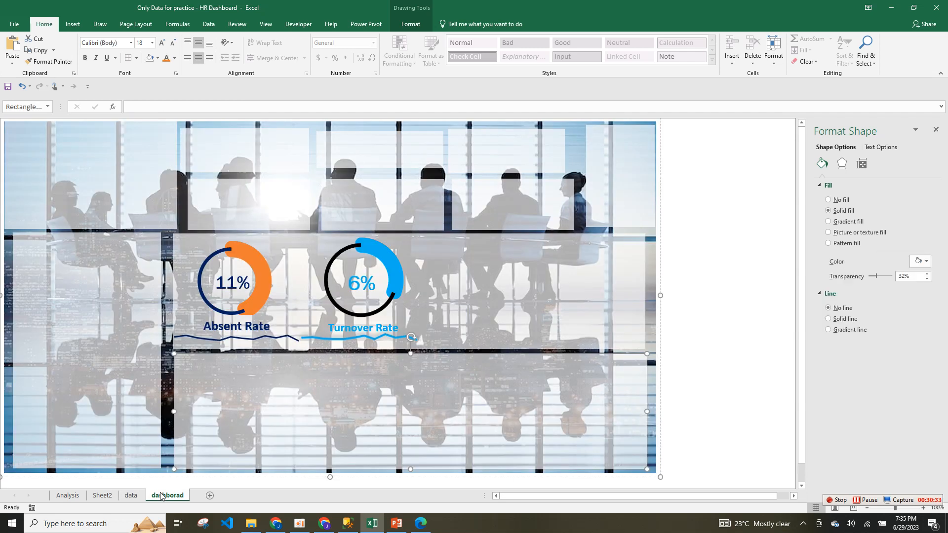
left_click(129, 495)
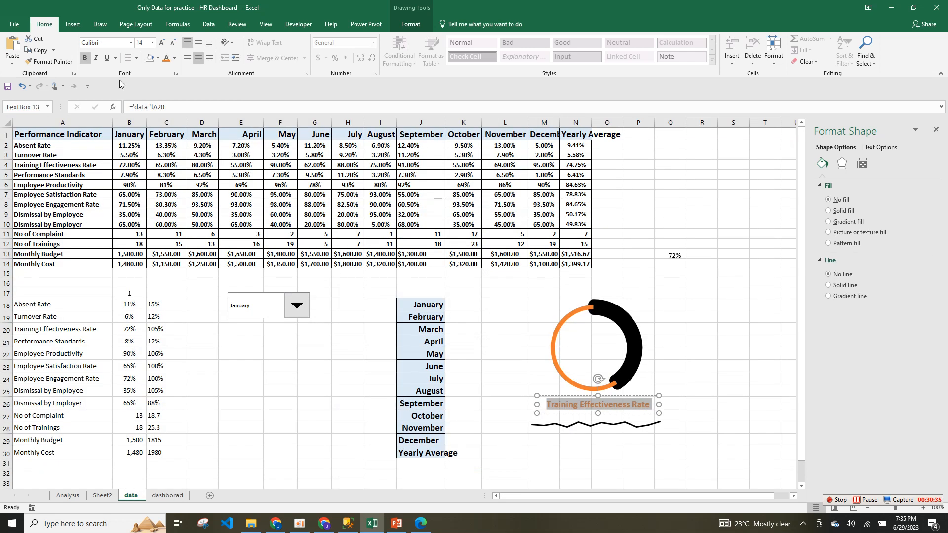
left_click(174, 58)
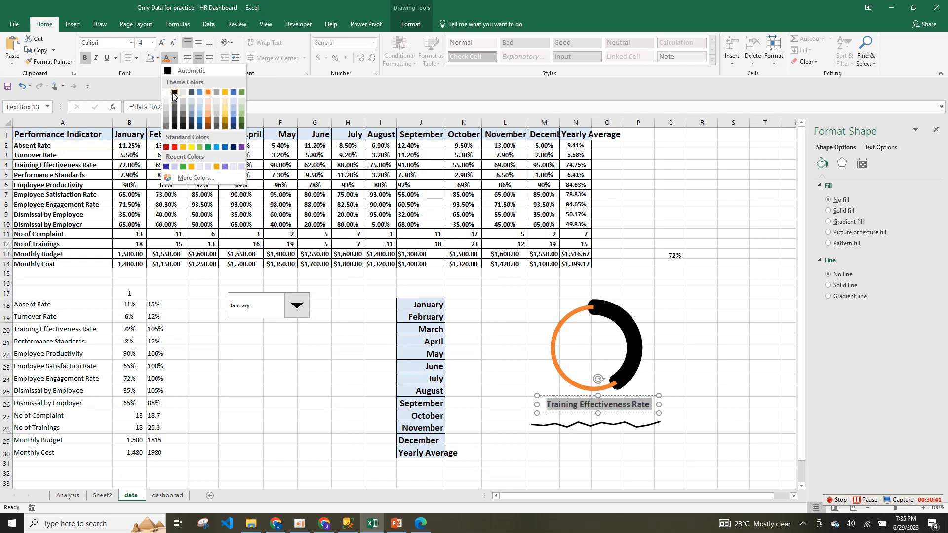
left_click(199, 115)
Recolour the wavy line orange and nudge the line chart up again.
left_click(587, 426)
left_click(587, 426)
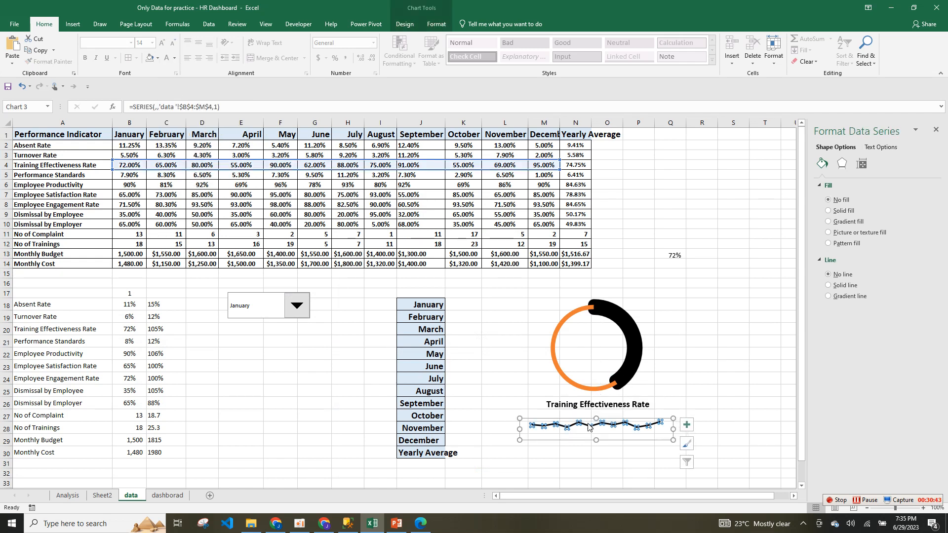
left_click(822, 163)
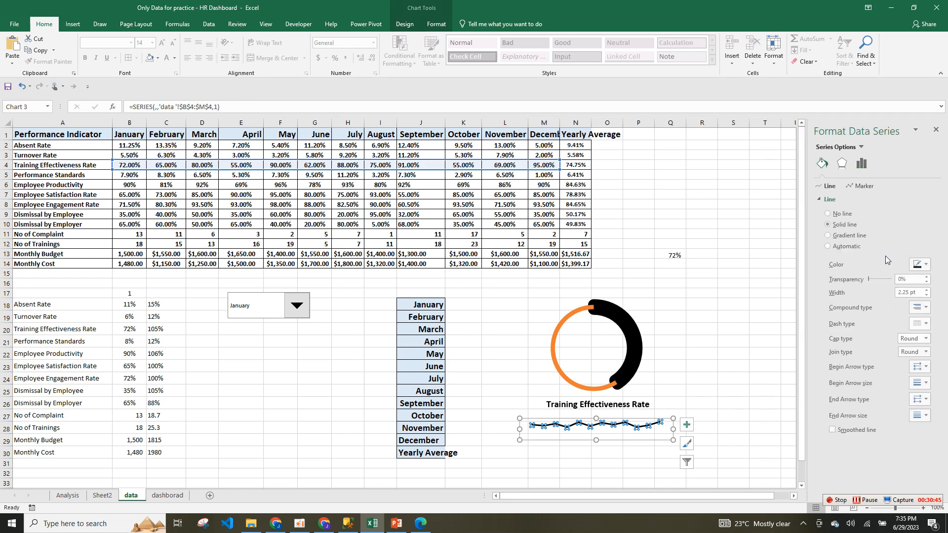
left_click(921, 265)
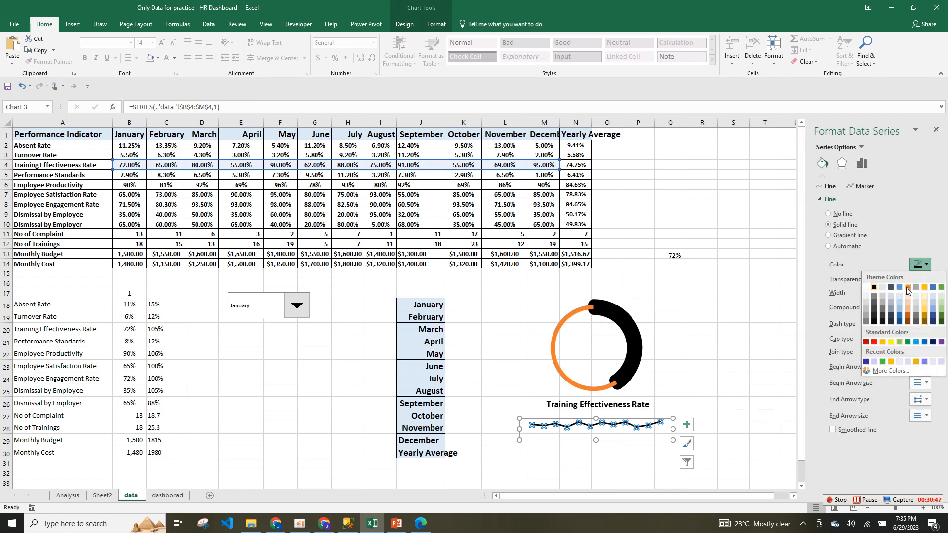
left_click(908, 288)
left_click(642, 395)
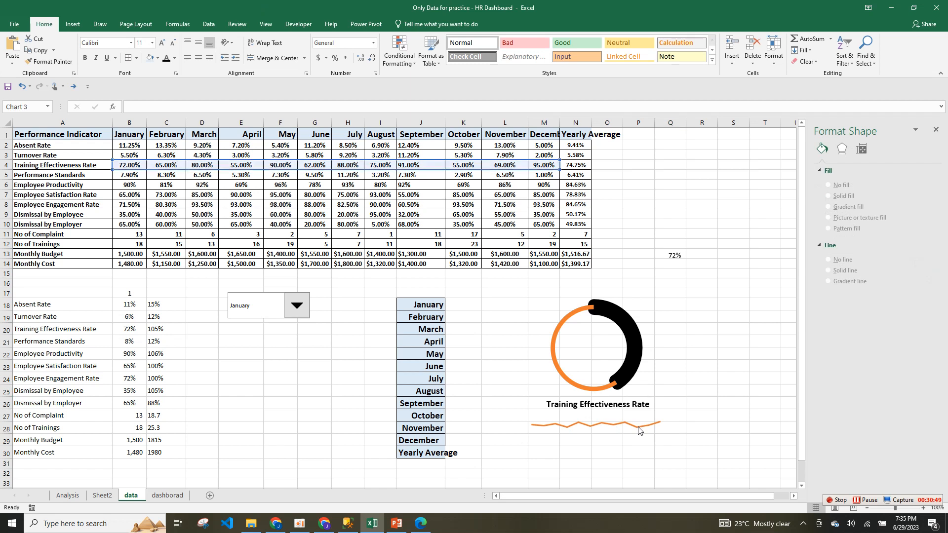
left_click(638, 428)
left_click_drag(642, 441, 641, 434)
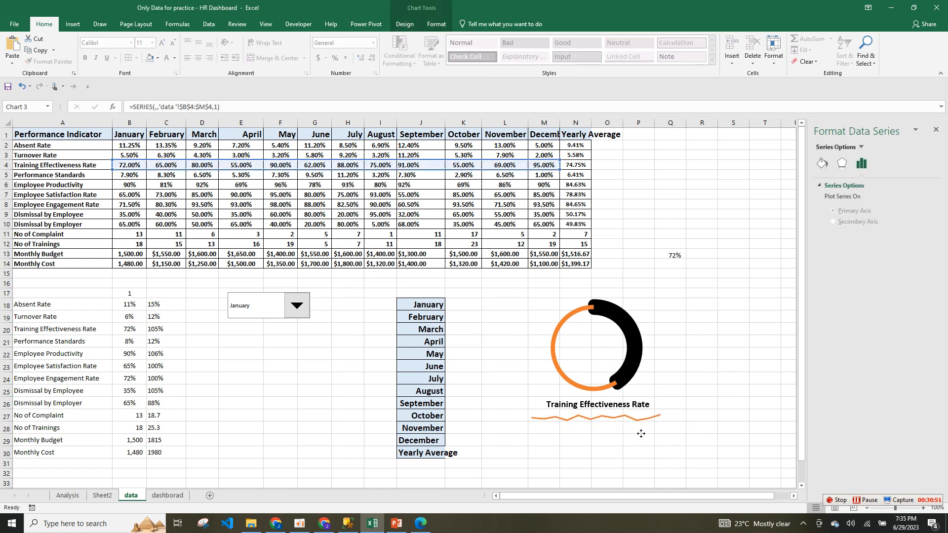
left_click(641, 434)
left_click(617, 411)
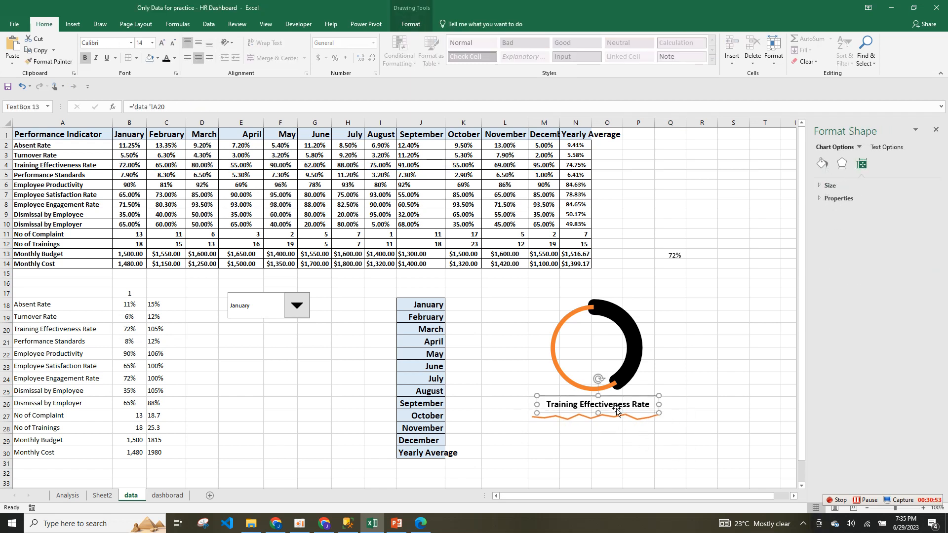
Paste the selected doughnut, title and line chart onto the dashborad sheet.
left_click(619, 419, "ctrl")
left_click(627, 375, "ctrl")
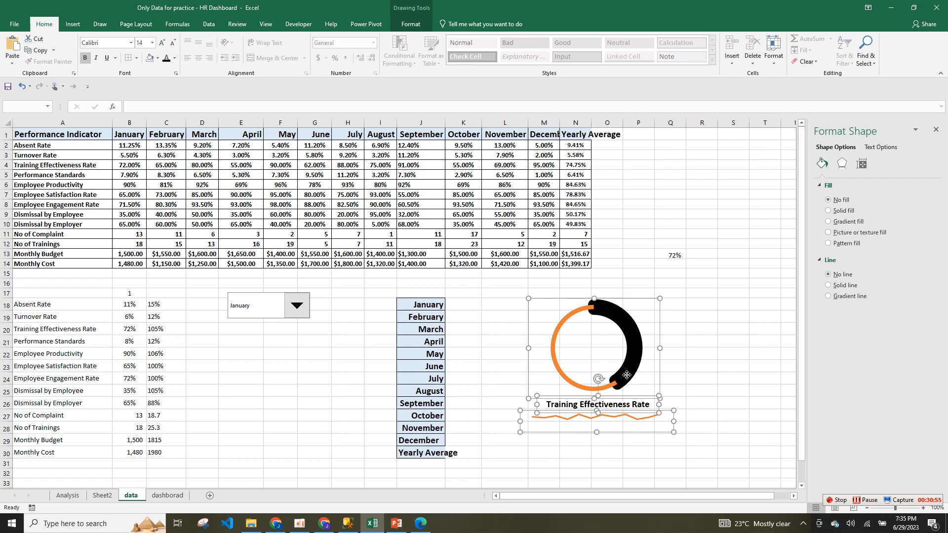
key("ctrl+d")
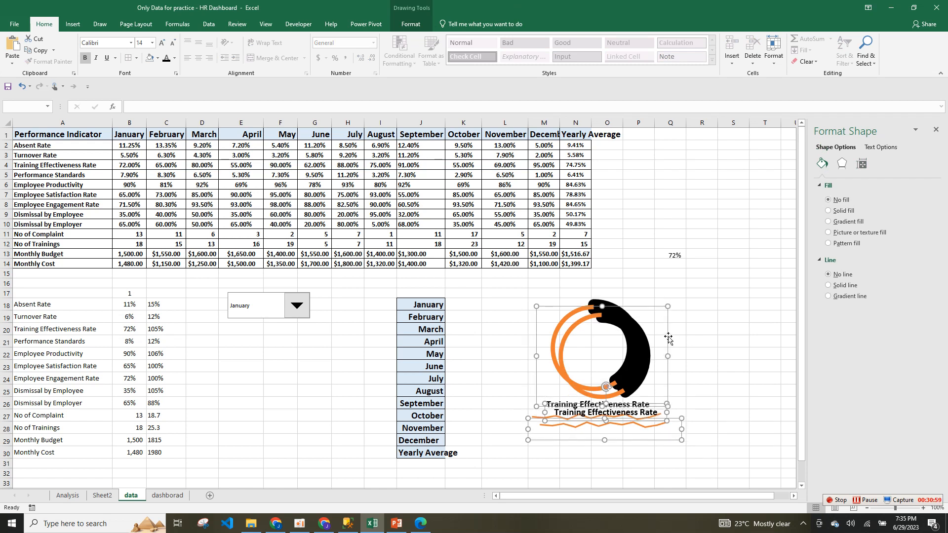
key("ctrl+z")
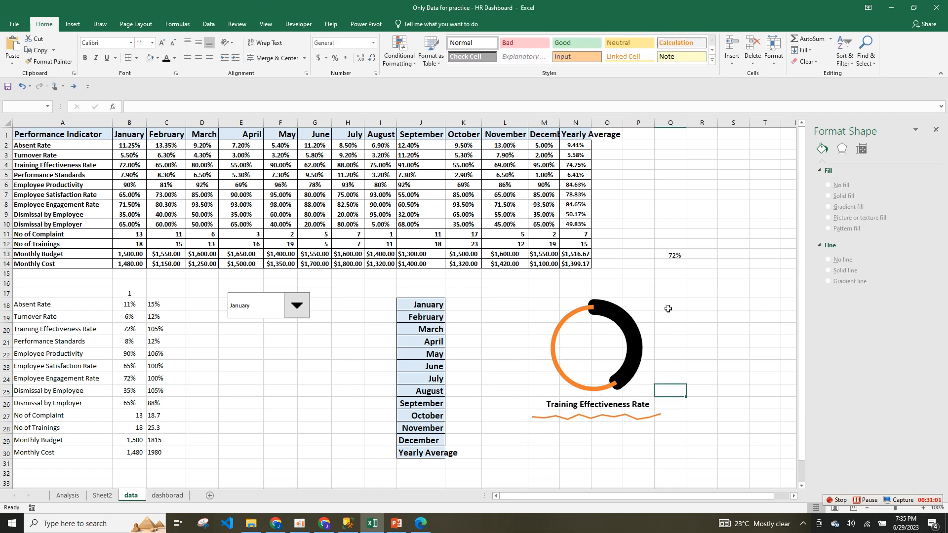
left_click(167, 496)
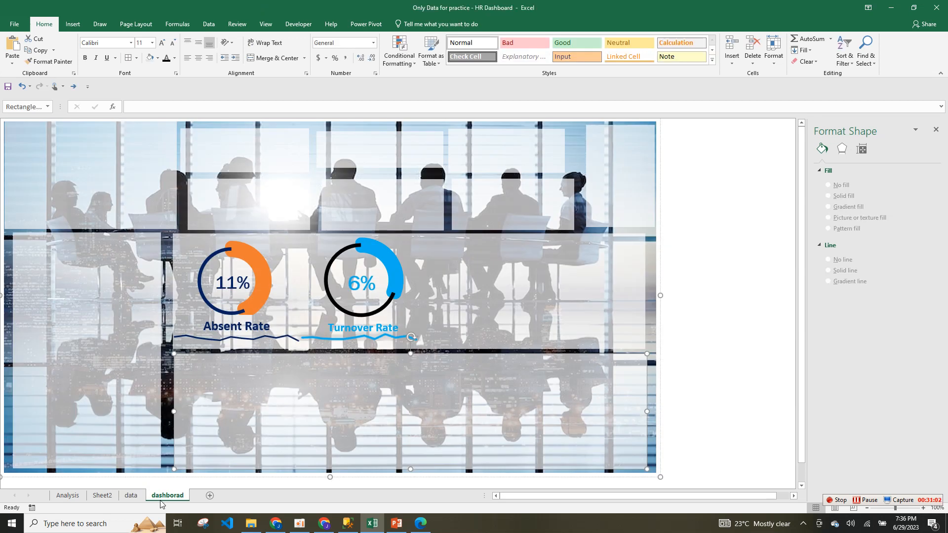
key("ctrl+v")
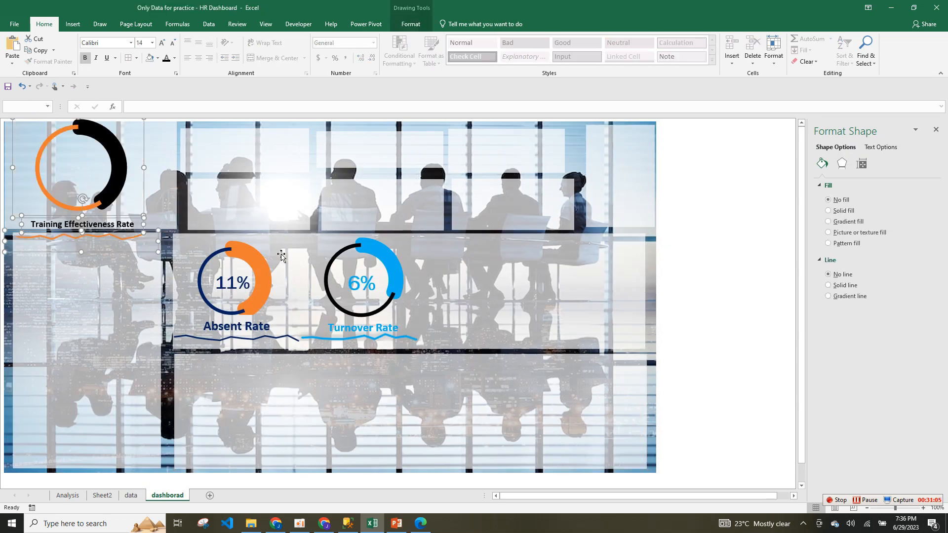
Place the new KPI beside Turnover Rate, resized and aligned with the other donuts.
left_click_drag(144, 164, 539, 267)
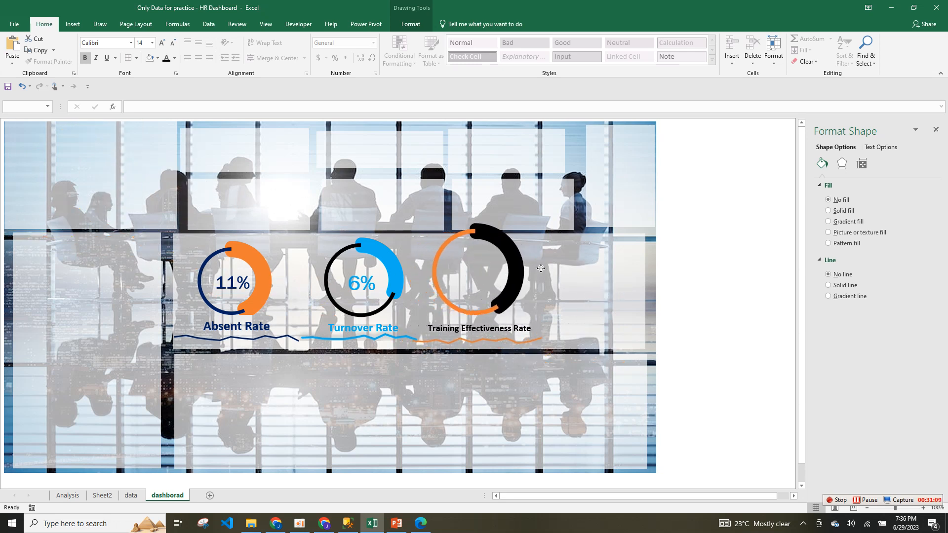
left_click_drag(539, 222, 530, 257)
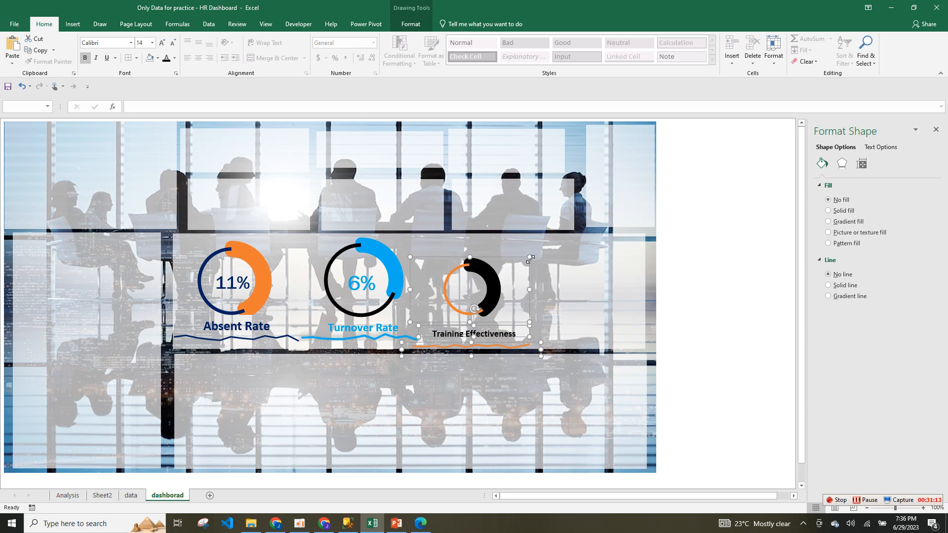
left_click_drag(530, 259, 538, 238)
left_click(584, 282)
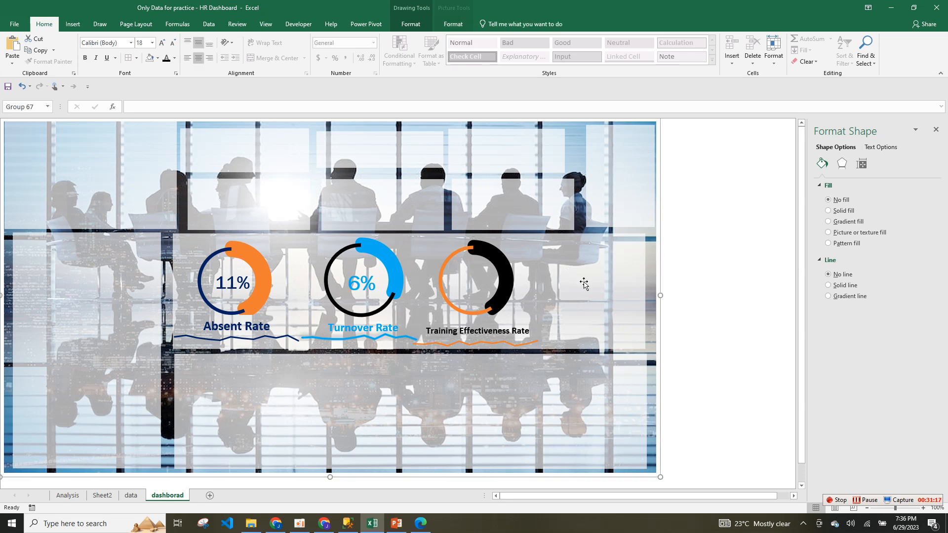
left_click(531, 257)
left_click(496, 268)
mouse_move(537, 249)
left_mouse_down()
mouse_move(544, 244)
mouse_move(536, 248)
left_mouse_up()
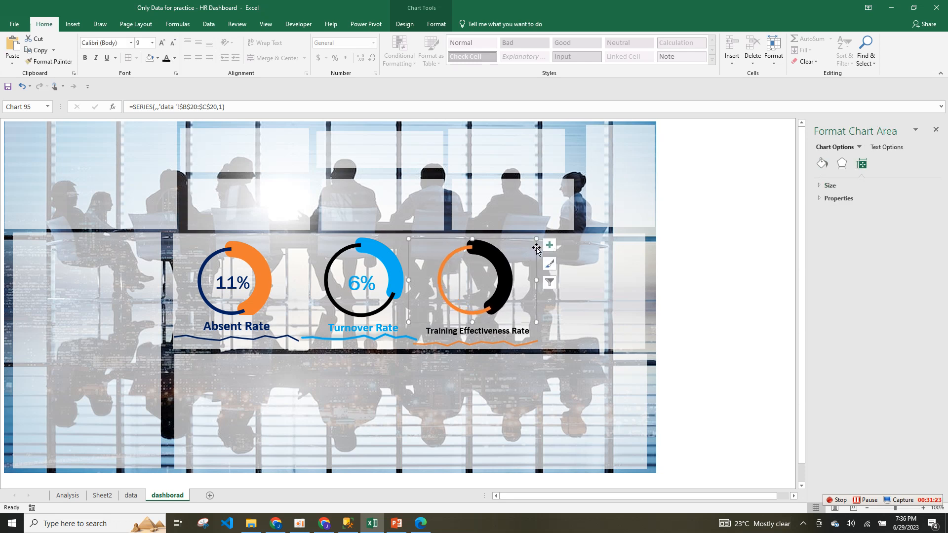
Raise the orange line to align with the others and check the title against Turnover Rate.
left_click(498, 343)
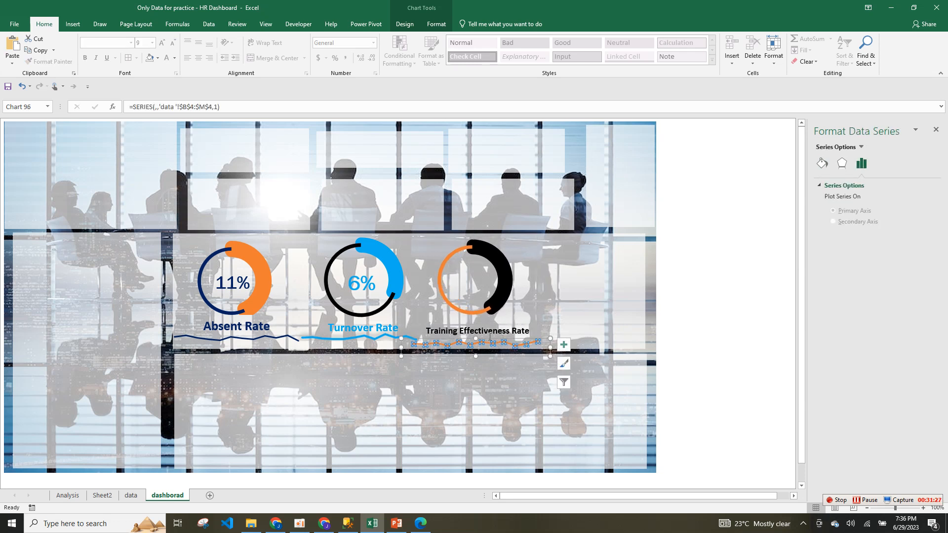
left_click_drag(484, 340, 488, 337)
left_click(484, 330)
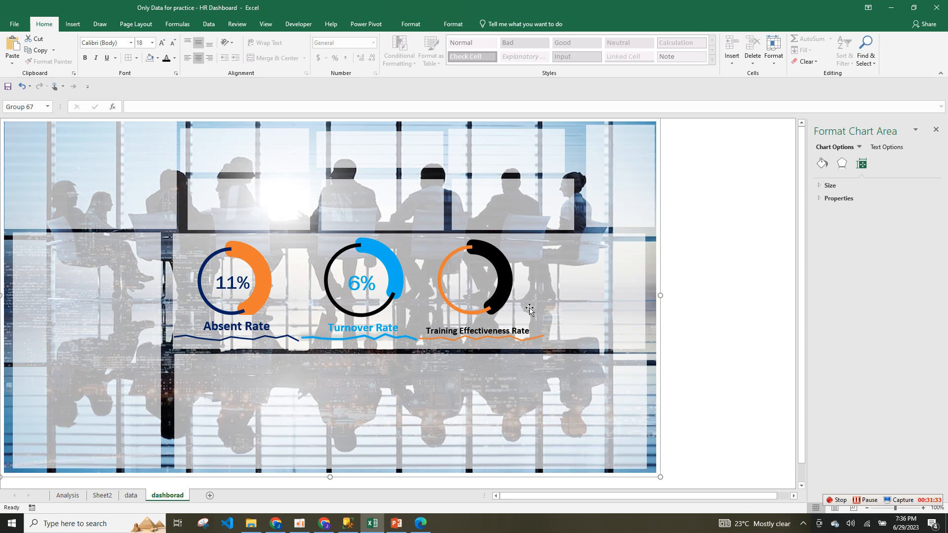
double_click(384, 329, "ctrl")
left_click(384, 328, "ctrl")
left_click(384, 329, "ctrl")
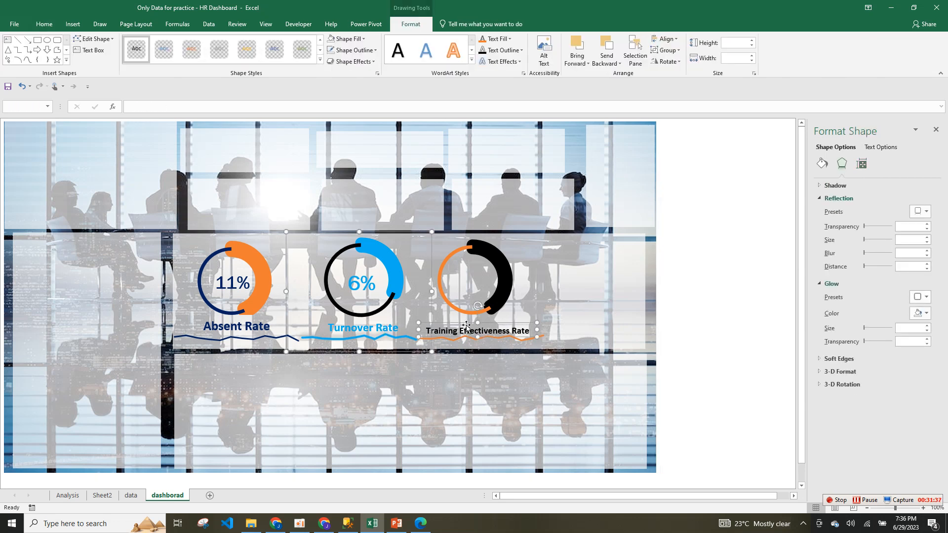
left_click(465, 300)
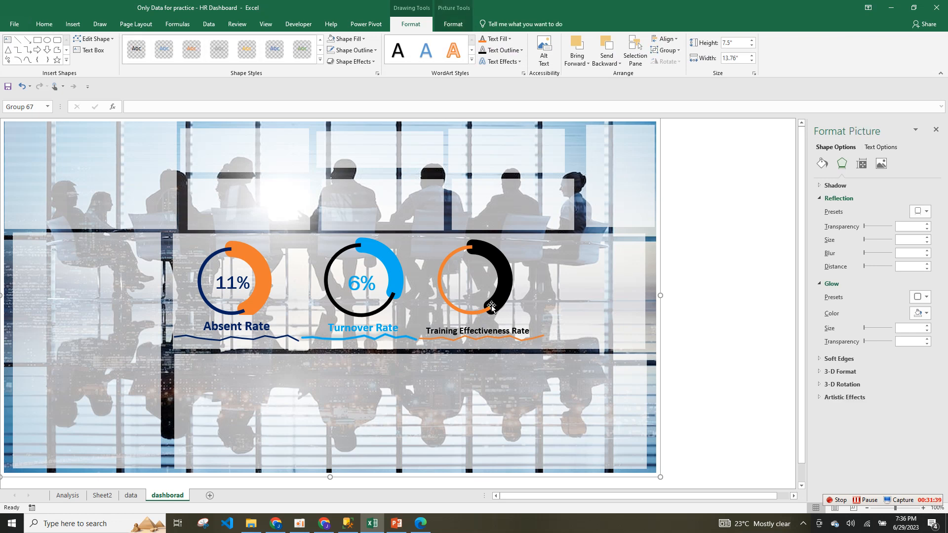
left_click(129, 498)
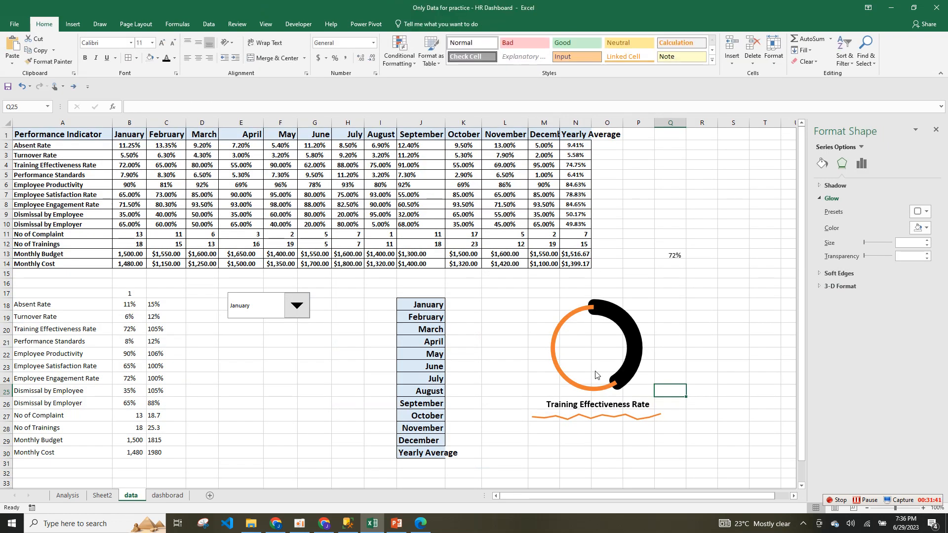
Paste the 72% label onto the dashboard and move it into the donut's centre.
left_click(684, 255)
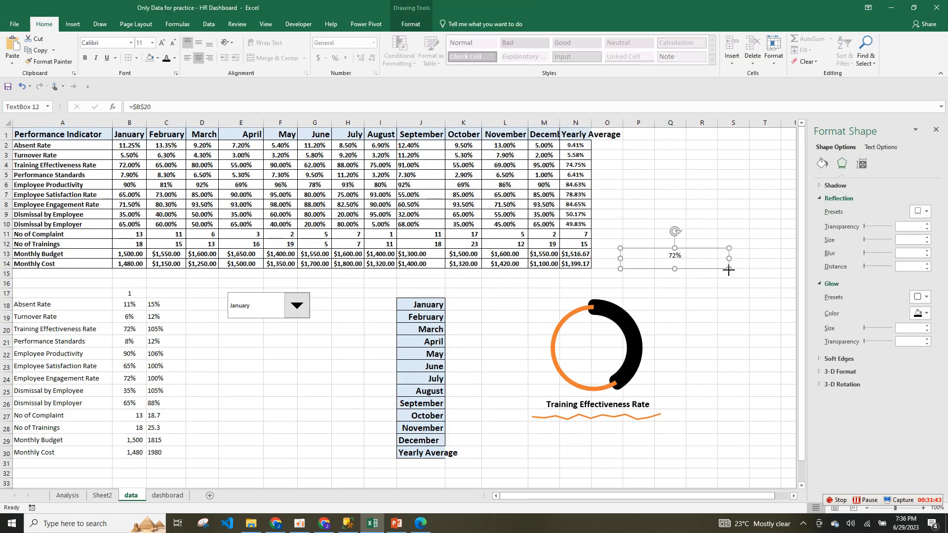
key("ctrl+d")
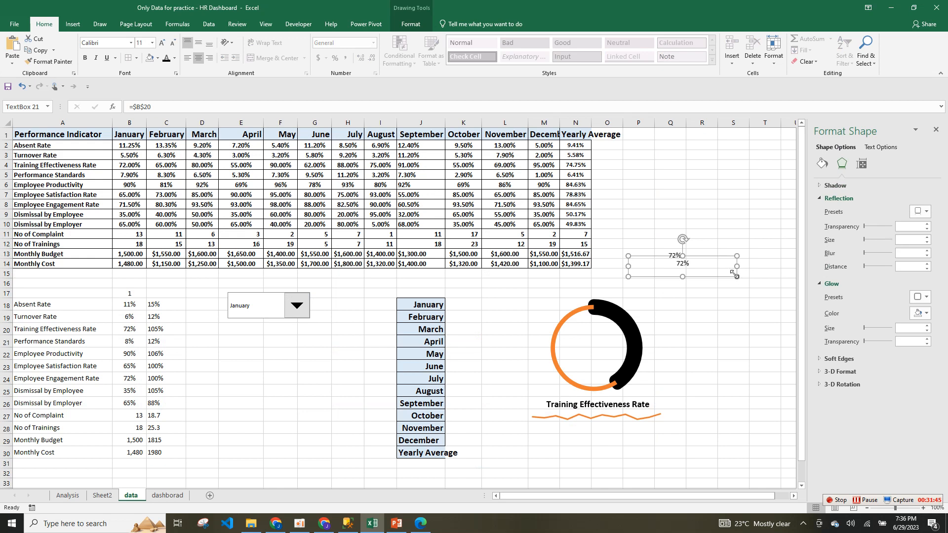
key("ctrl+x")
left_click(174, 496)
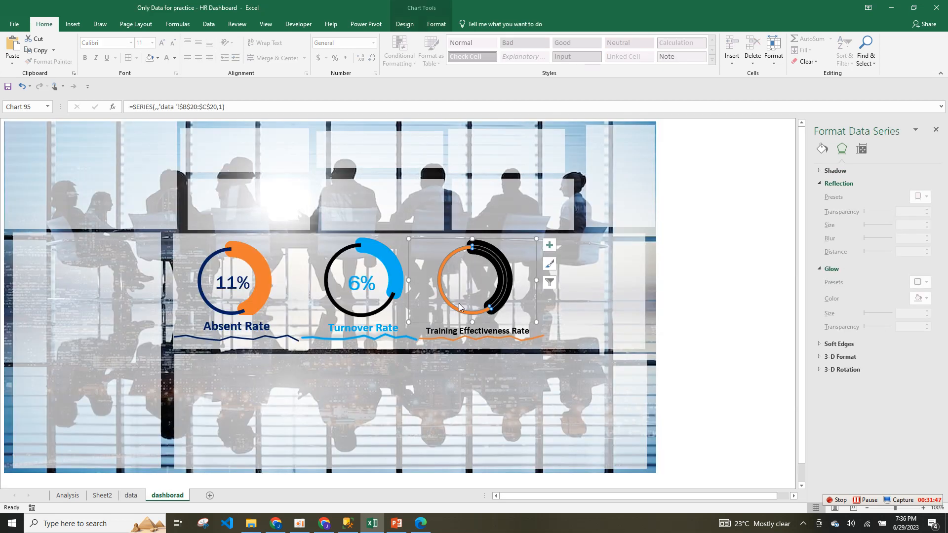
left_click(465, 292)
key("ctrl+v")
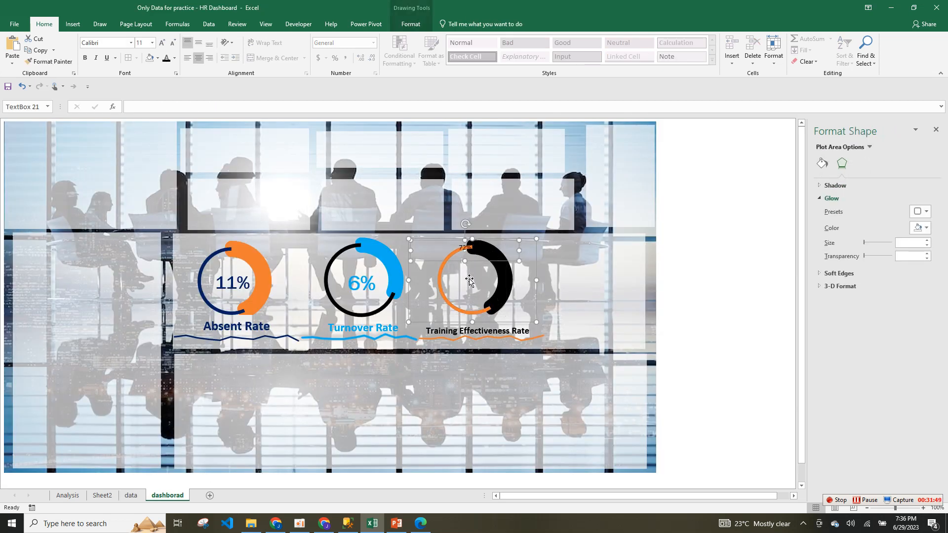
left_click_drag(469, 261, 471, 291)
Link the label's text to the data sheet's cell B20 with a formula.
left_click(481, 292)
key("BackSpace")
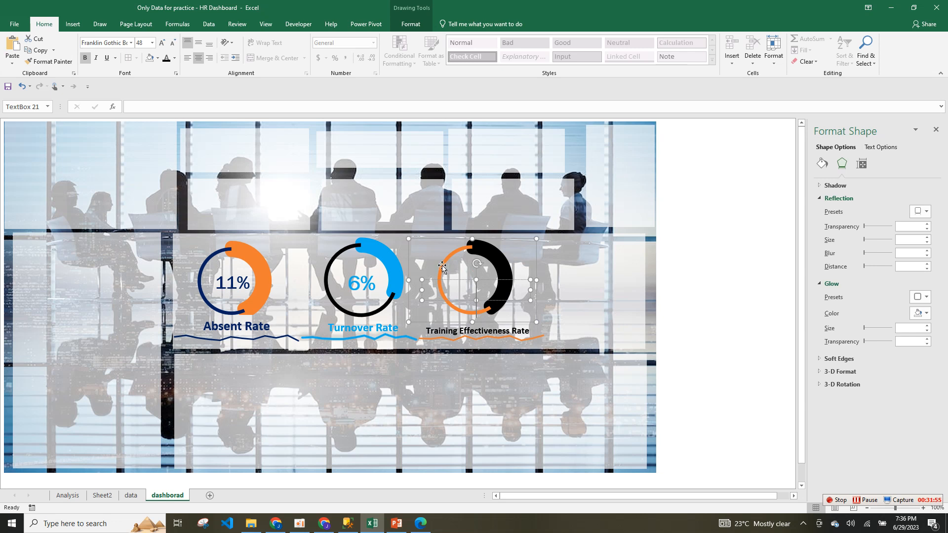
type("=")
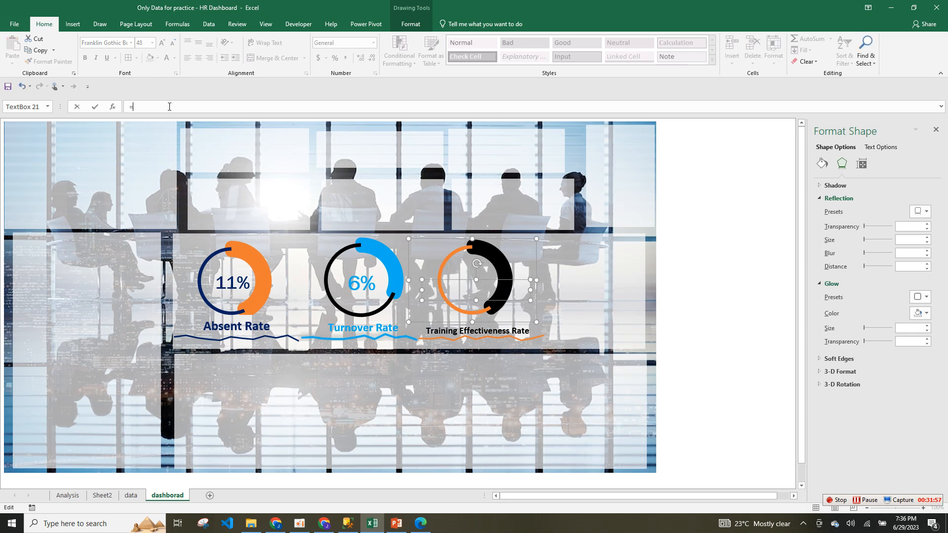
left_click(131, 496)
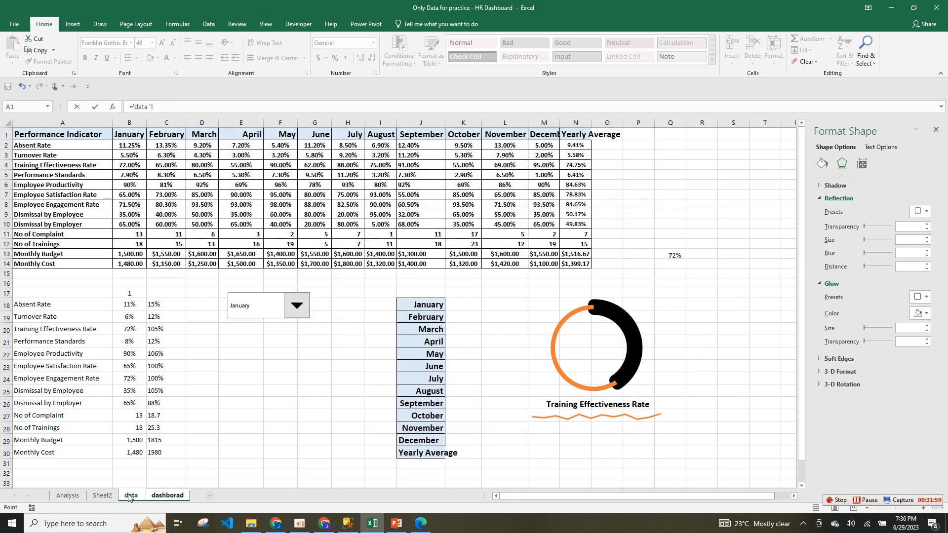
left_click(116, 327)
key("Return")
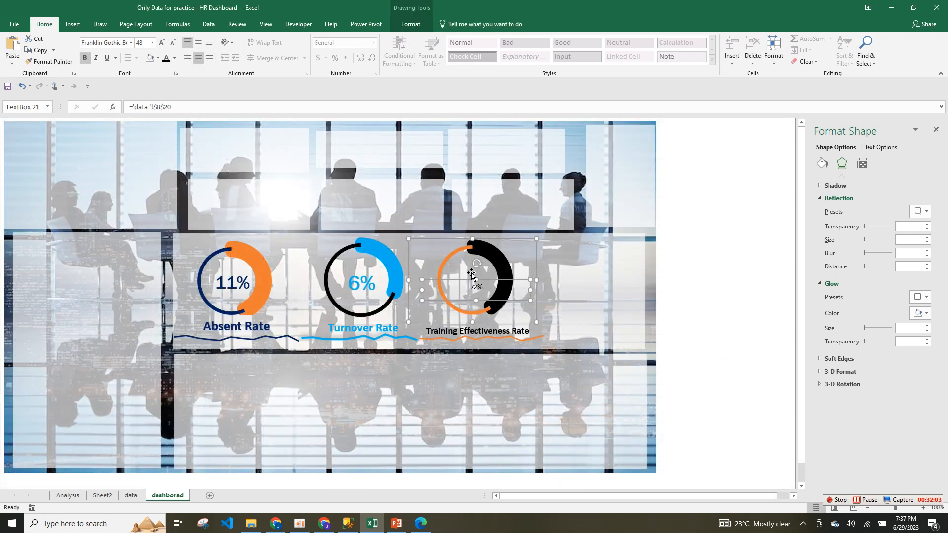
Format the 72% label text orange in Franklin Gothic Book.
left_click(474, 290)
double_click(475, 290)
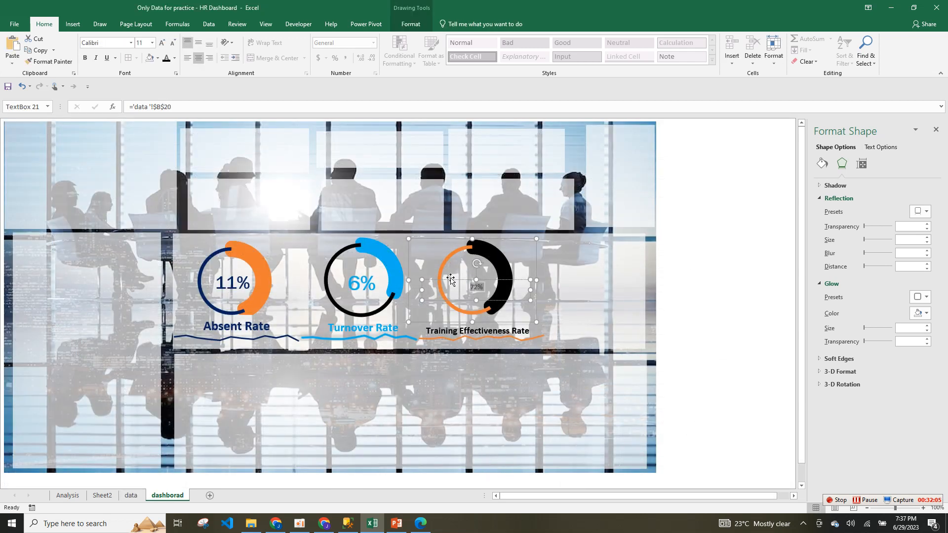
left_click(174, 59)
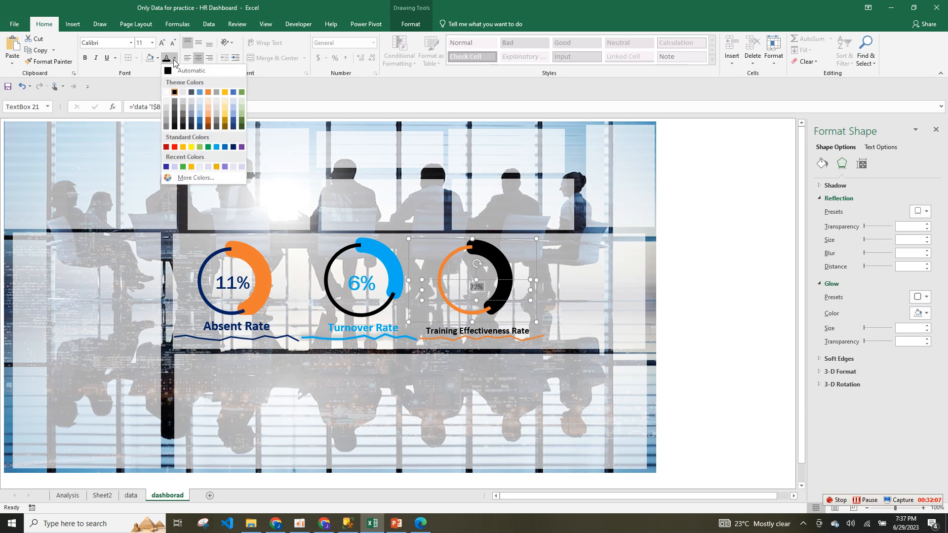
left_click(209, 93)
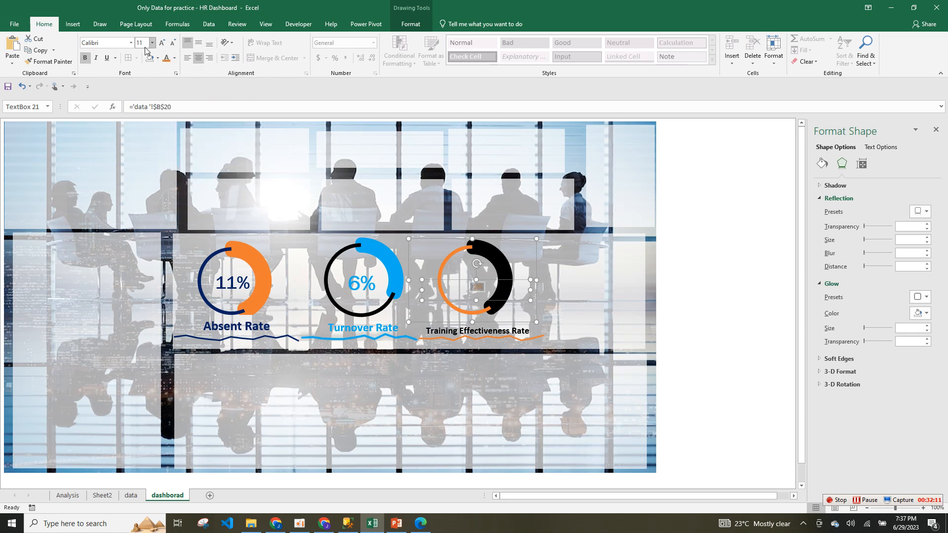
left_click(131, 43)
type("Franklin Gothic Book")
key("Return")
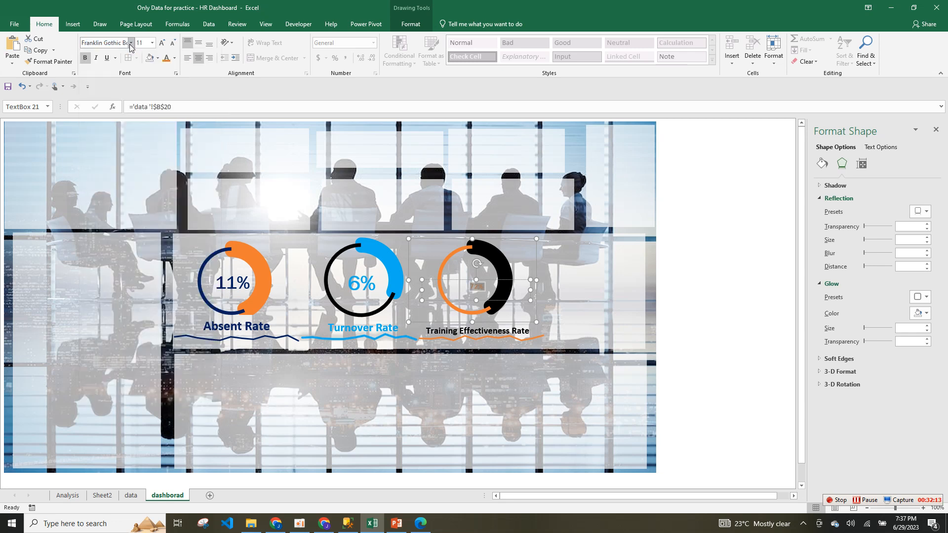
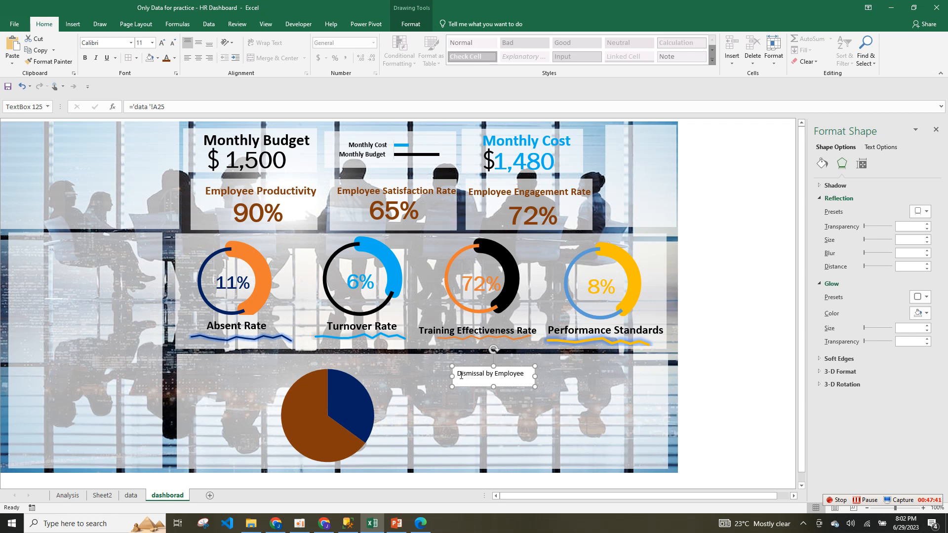
Make the Dismissal by Employee text dark blue, bold and 24 pt, widening its box to fit.
triple_click(504, 373)
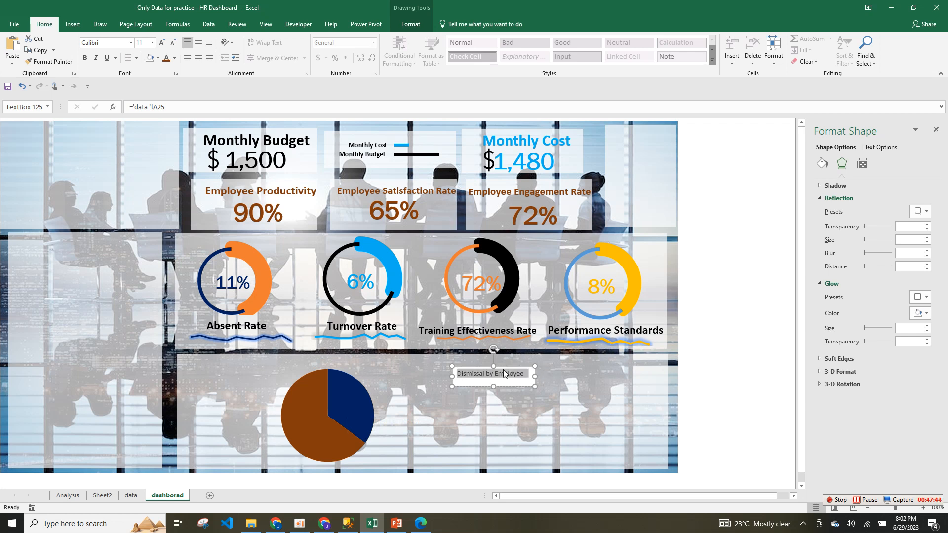
left_click(175, 58)
left_click(233, 147)
left_click(85, 58)
left_click(162, 43)
left_click(161, 42)
left_click(162, 43)
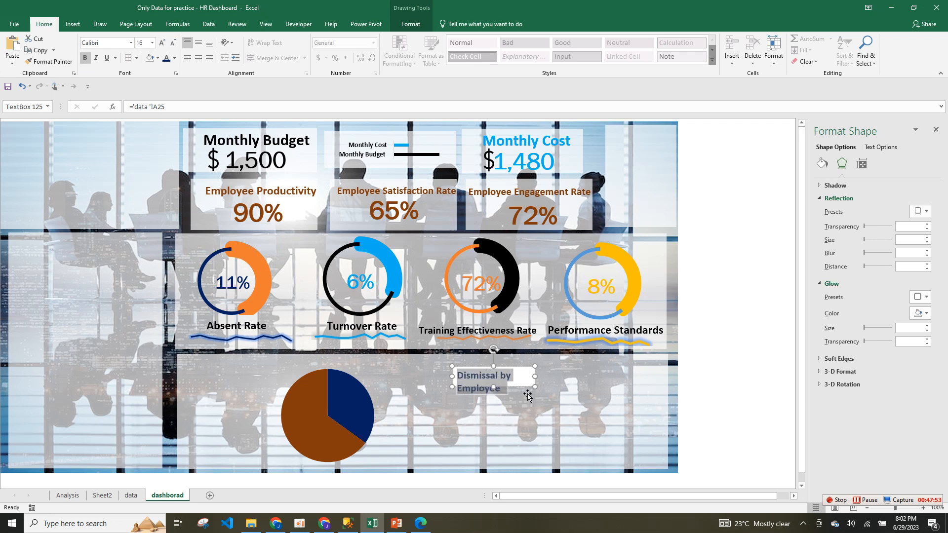
left_click_drag(536, 376, 582, 388)
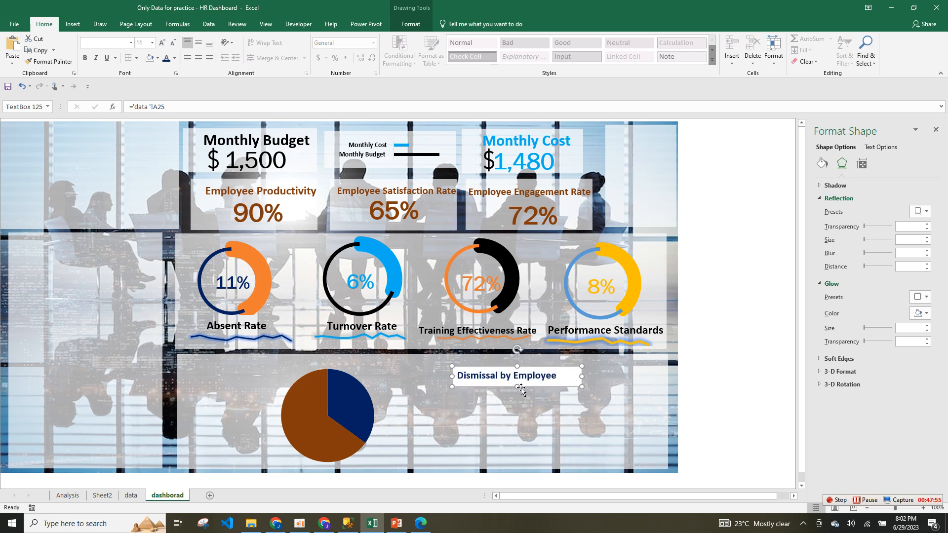
left_click_drag(517, 387, 518, 398)
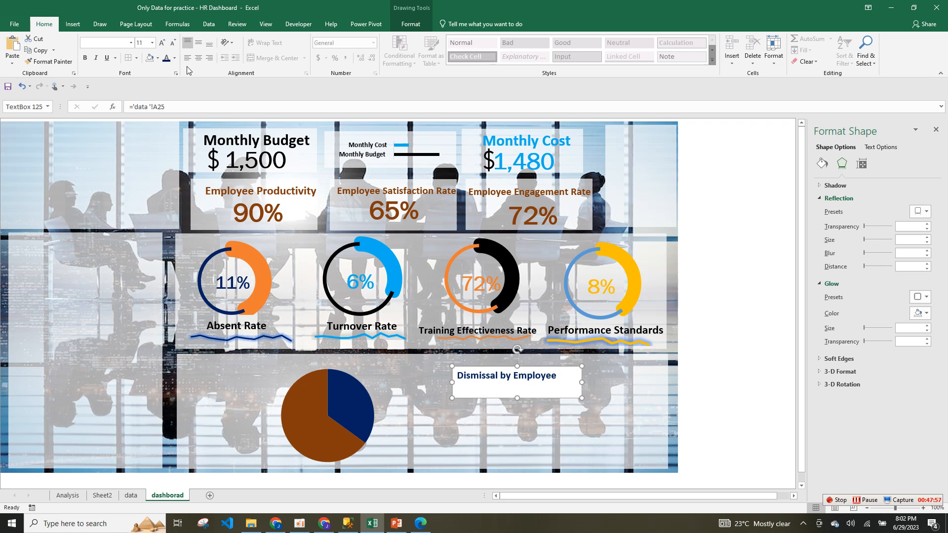
left_click(162, 43)
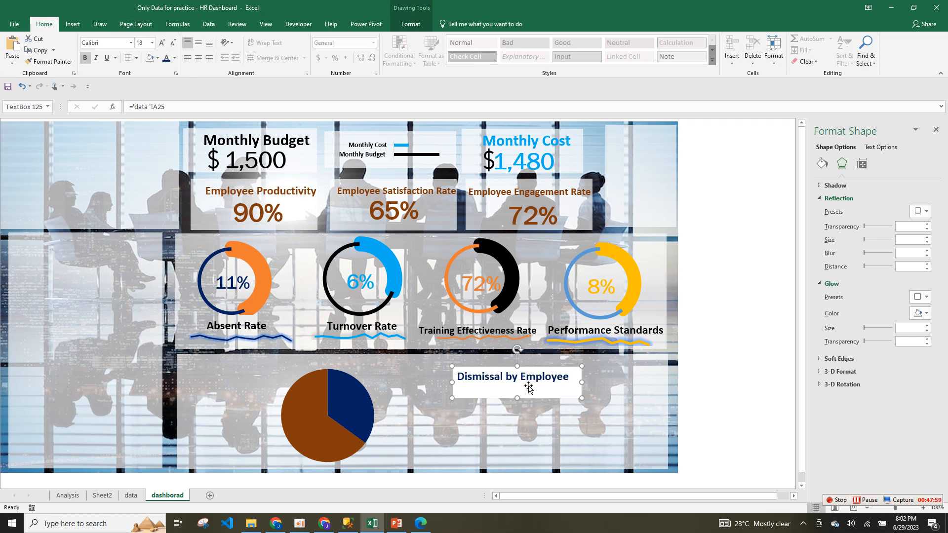
left_click(161, 43)
left_click(161, 42)
left_click(162, 42)
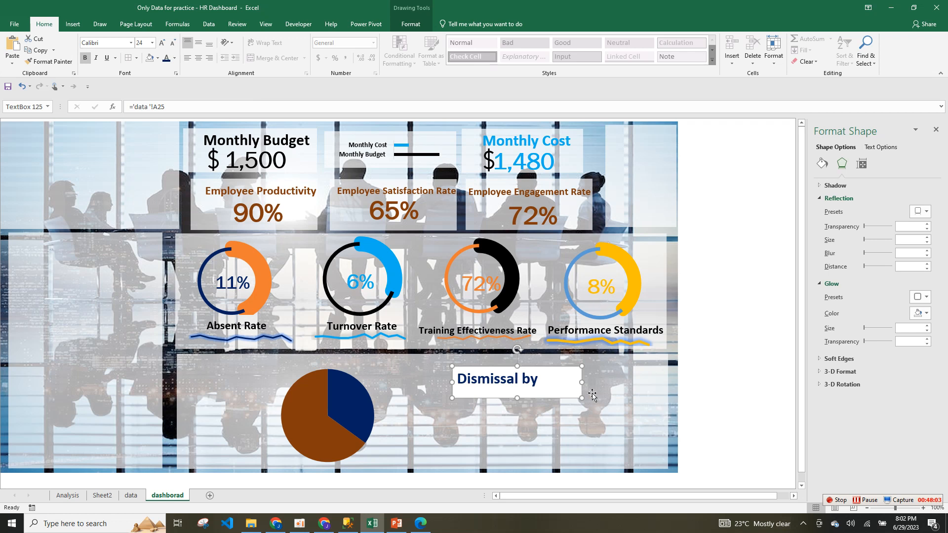
left_click_drag(583, 384, 618, 390)
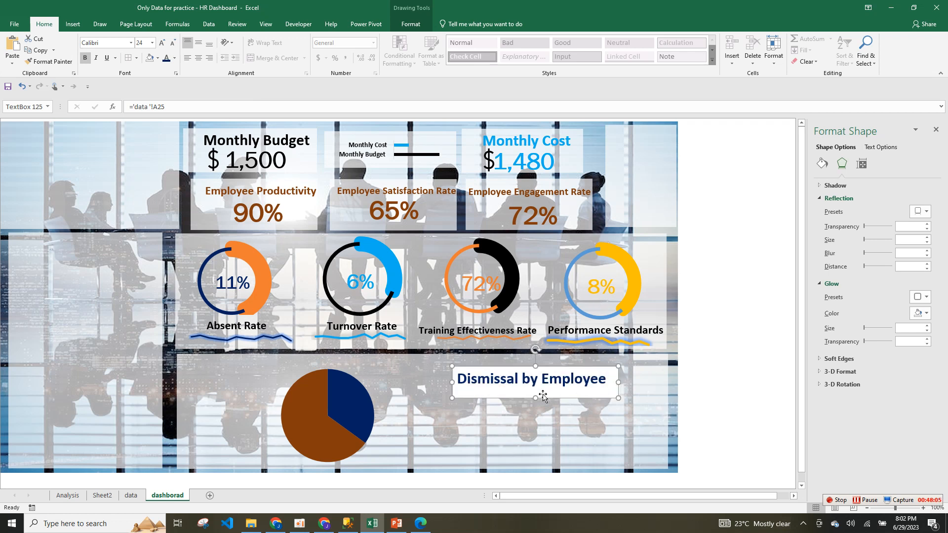
Remove the label box's outline and fill.
left_click(411, 24)
left_click(354, 50)
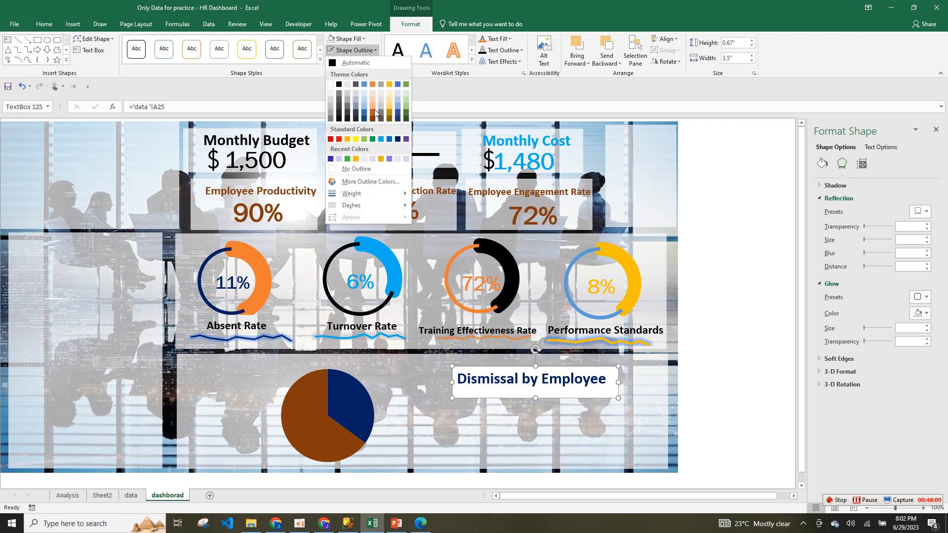
left_click(355, 169)
left_click(347, 38)
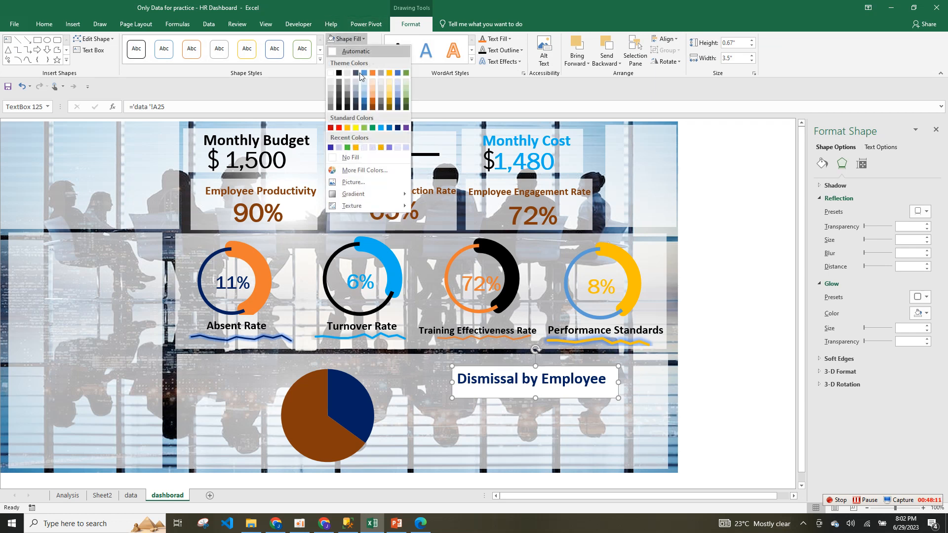
left_click(363, 157)
Move the label beside the pie chart and resize its box to wrap onto two lines.
left_click_drag(558, 370, 483, 386)
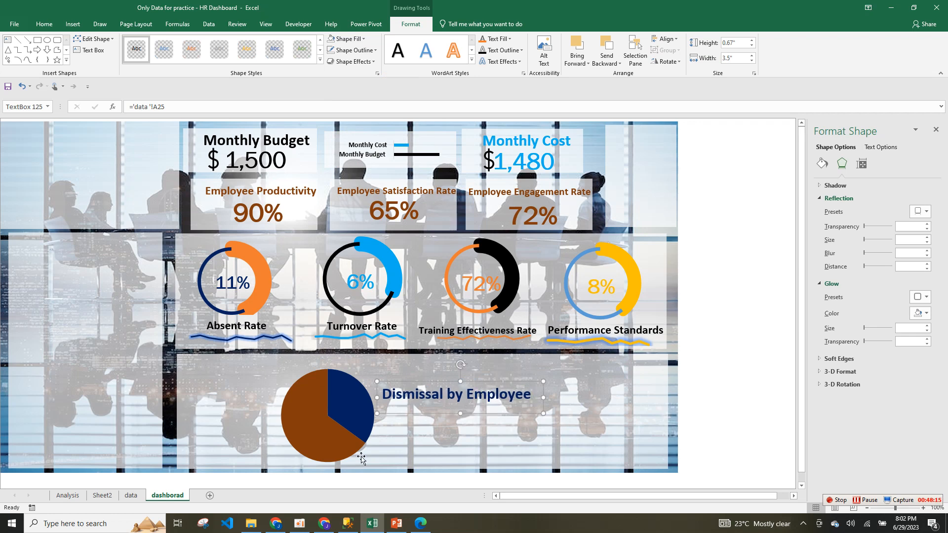
left_click(130, 497)
left_click(109, 499)
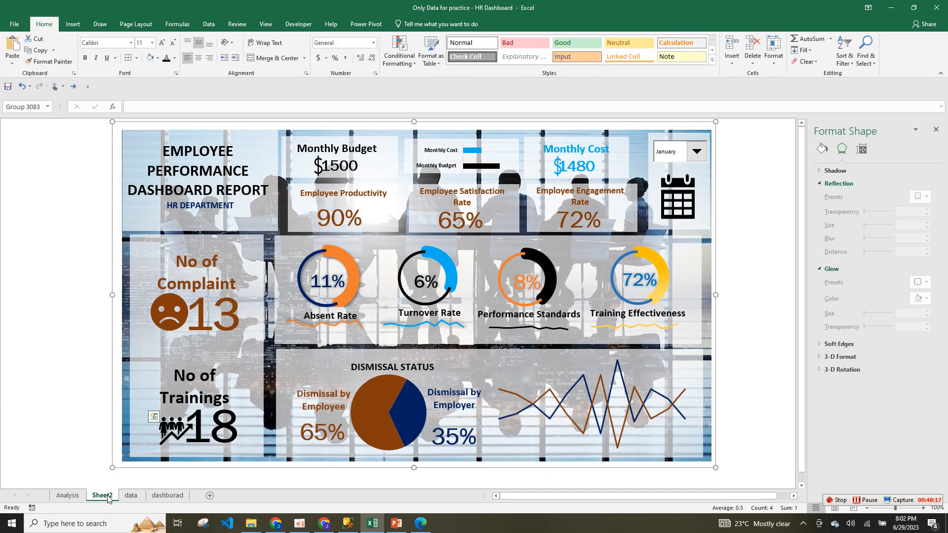
left_click(168, 496)
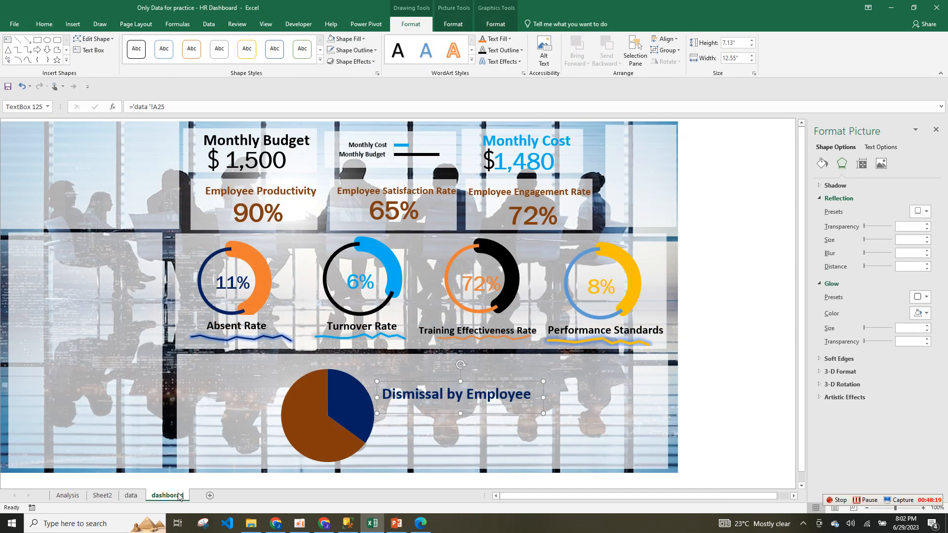
left_click_drag(543, 397, 506, 398)
left_click_drag(441, 416, 442, 436)
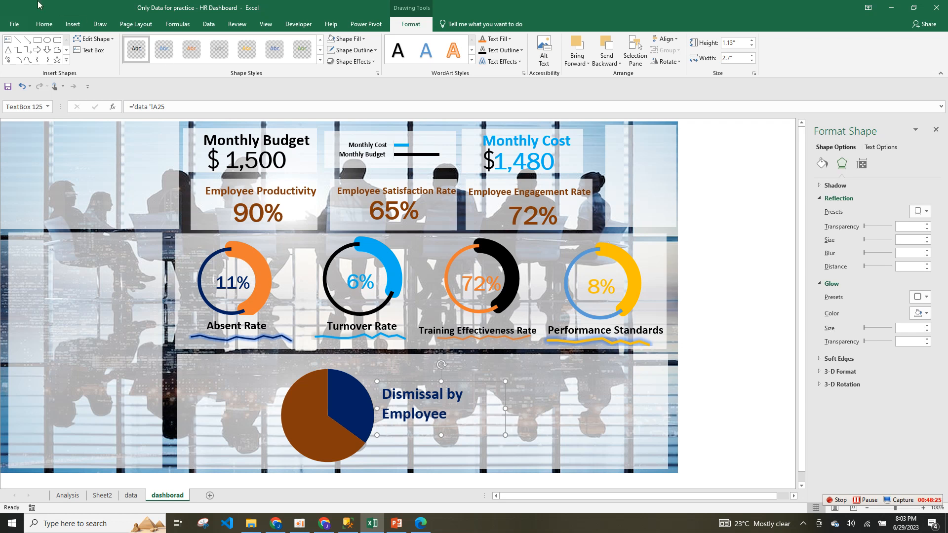
Centre the label text and shift the pie chart left, keeping the label beside it.
left_click(44, 24)
left_click(199, 59)
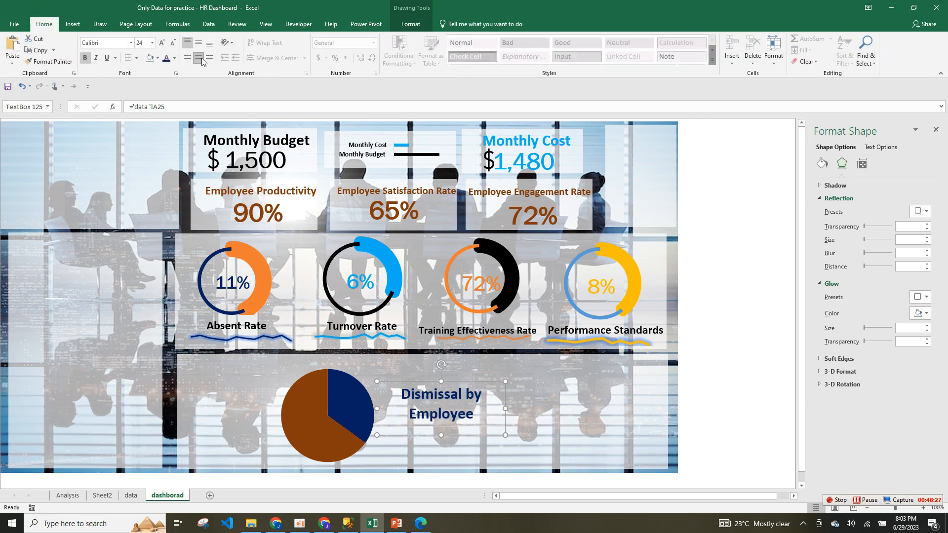
left_click_drag(499, 394, 489, 394)
left_click(359, 423)
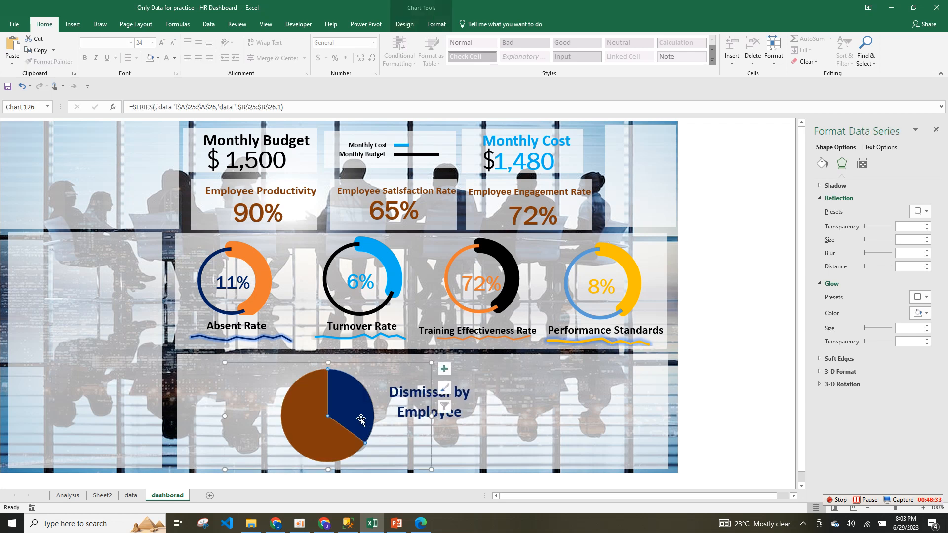
left_click_drag(432, 390, 414, 393)
left_click_drag(484, 401, 439, 409)
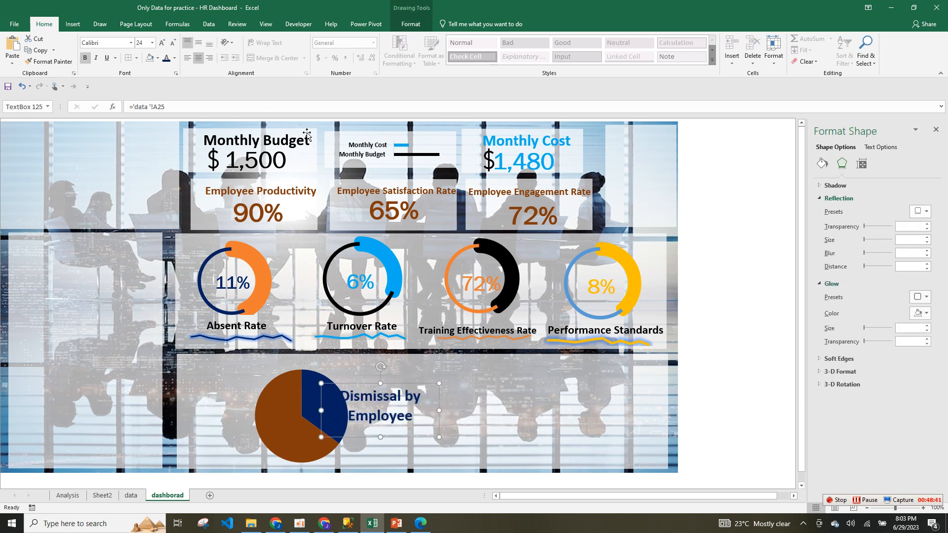
Reduce the label to 20 pt, trim its box, and place a duplicate below it.
left_click(173, 43)
left_click(531, 320)
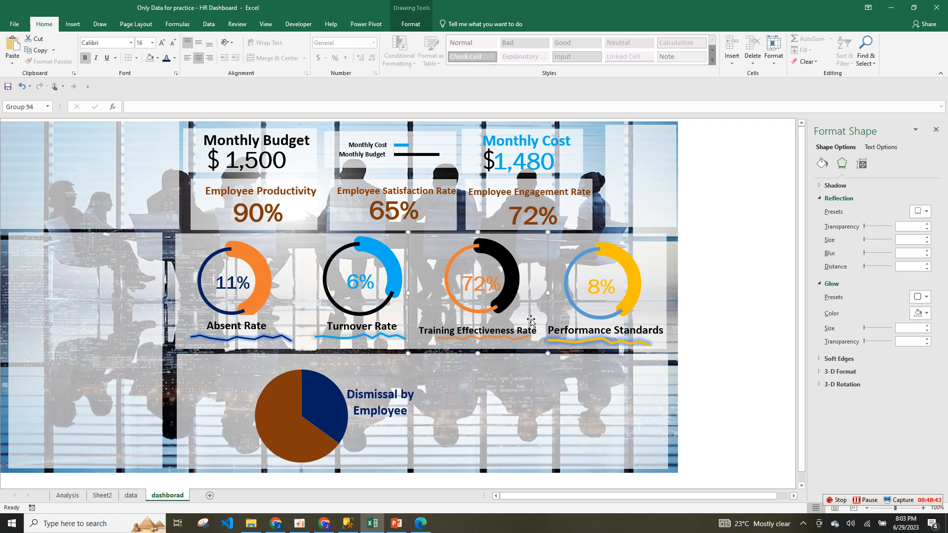
left_click(393, 428)
left_click_drag(381, 436, 382, 422)
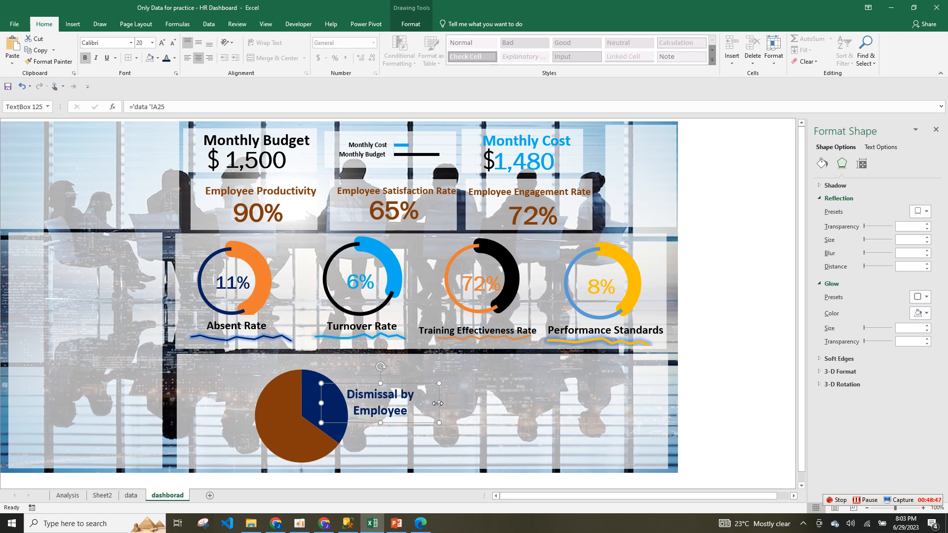
left_click_drag(437, 403, 425, 403)
left_click_drag(321, 403, 338, 403)
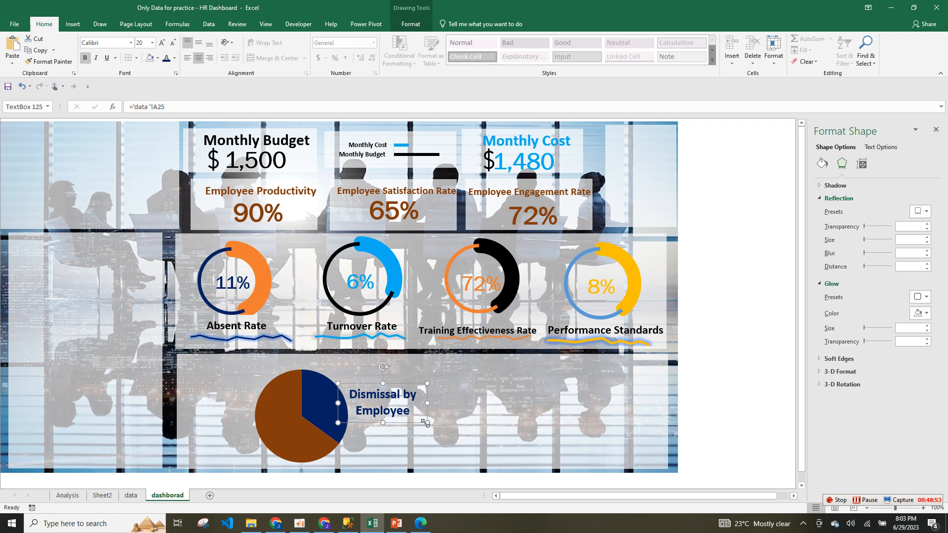
key("ctrl+d")
left_click_drag(414, 434, 406, 455)
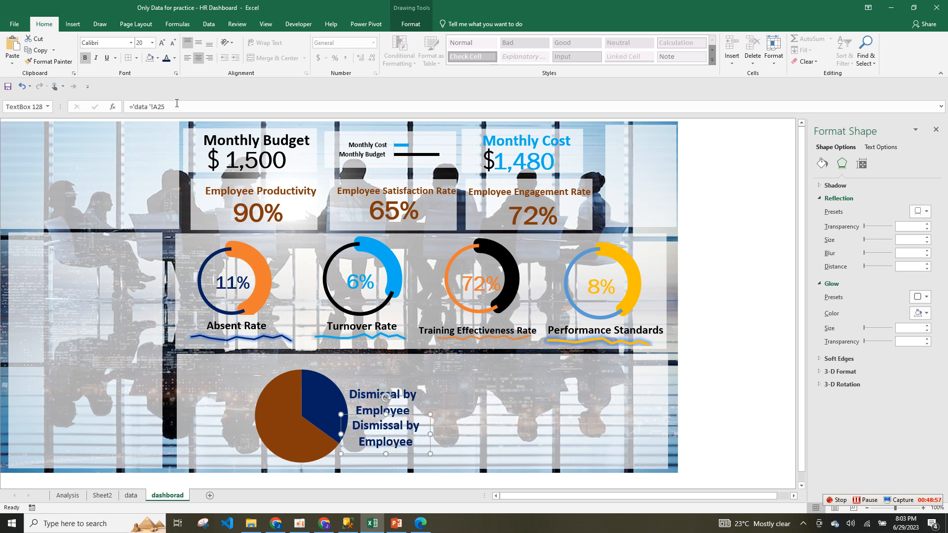
Link the duplicate box to data cell B25 so it shows 35%.
left_click_drag(176, 107, 132, 107)
key("BackSpace")
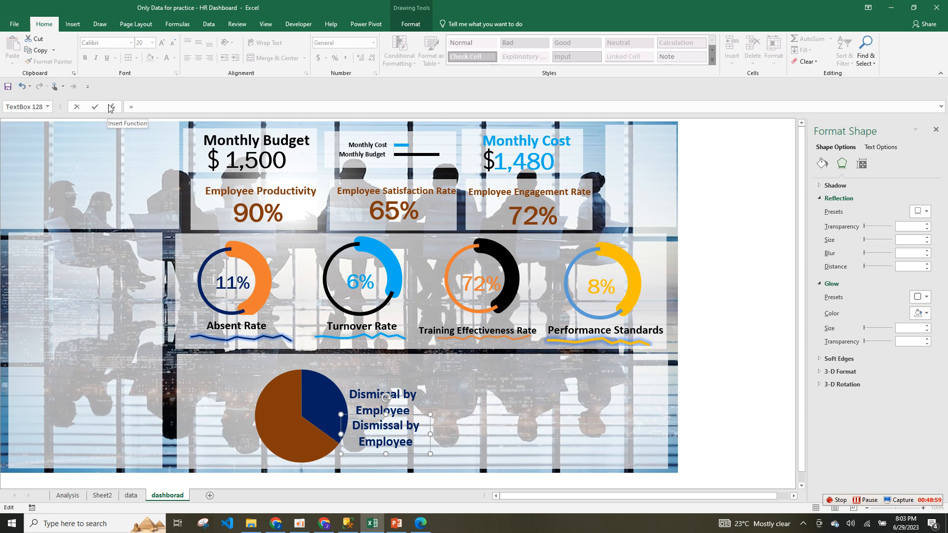
left_click(133, 496)
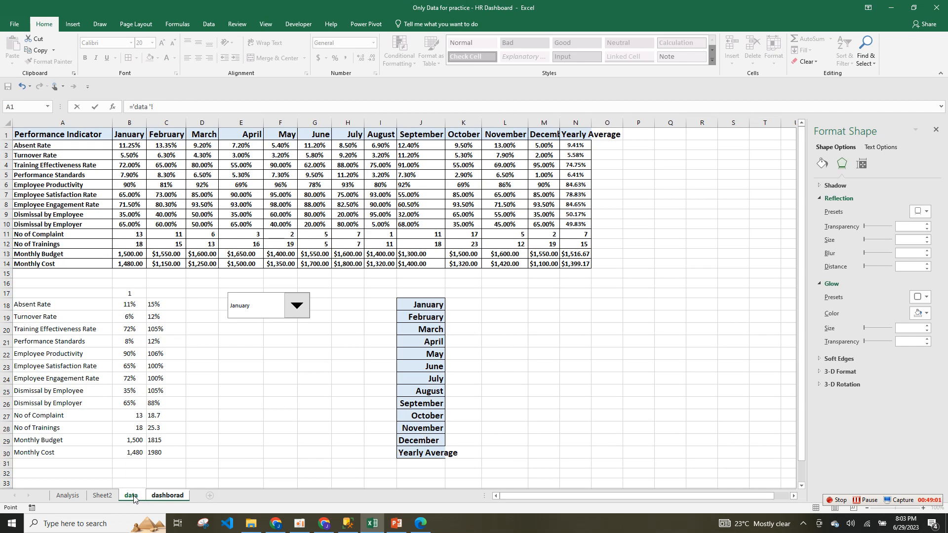
left_click(129, 393)
key("Return")
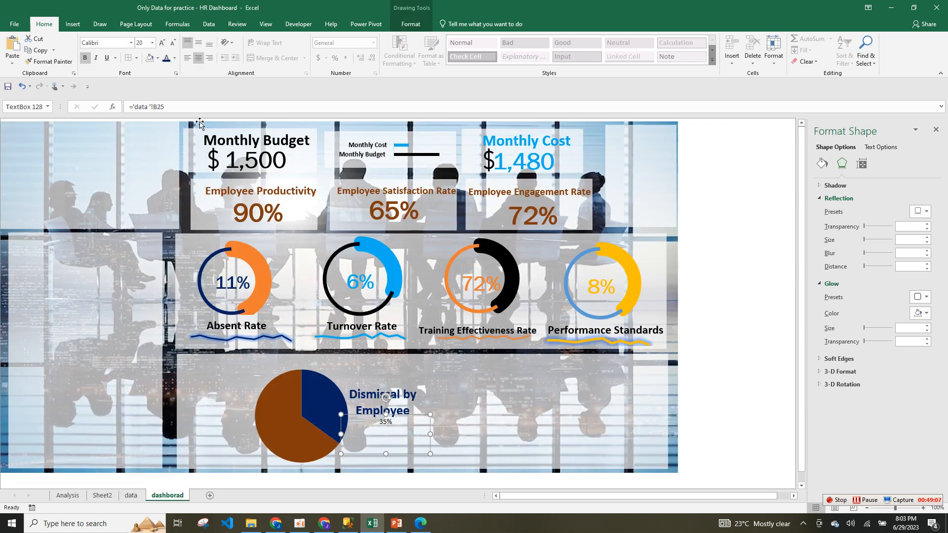
Set the 35% figure in Franklin Gothic at 36 pt.
left_click(387, 420)
double_click(386, 421)
left_click(131, 43)
left_click(131, 43)
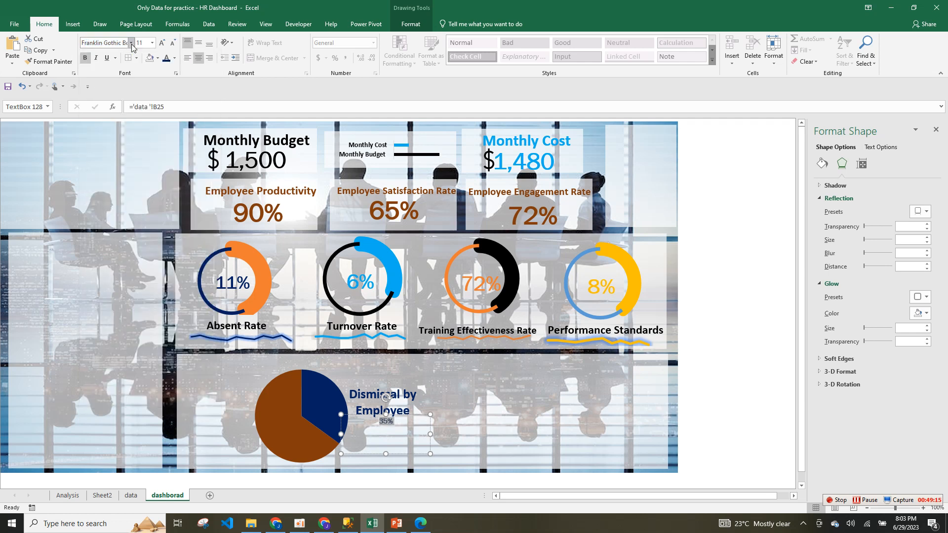
left_click(162, 43)
left_click(162, 44)
left_click(162, 44)
left_click(162, 43)
left_click(163, 43)
left_click(163, 43)
left_click(163, 44)
left_click(162, 44)
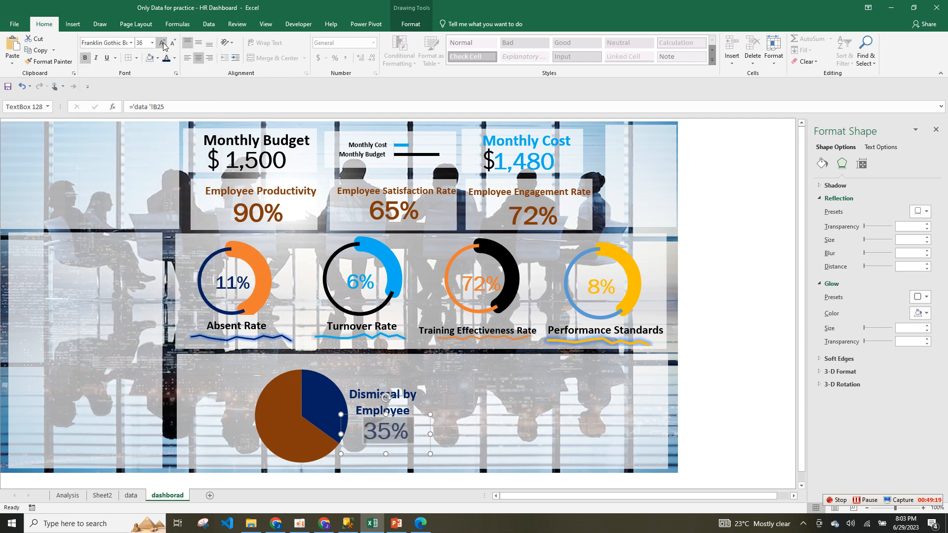
Nudge the label, then copy the label and 35% pair to the left of the pie.
left_click(389, 412)
left_click_drag(390, 413, 396, 413)
left_click(397, 438, "shift")
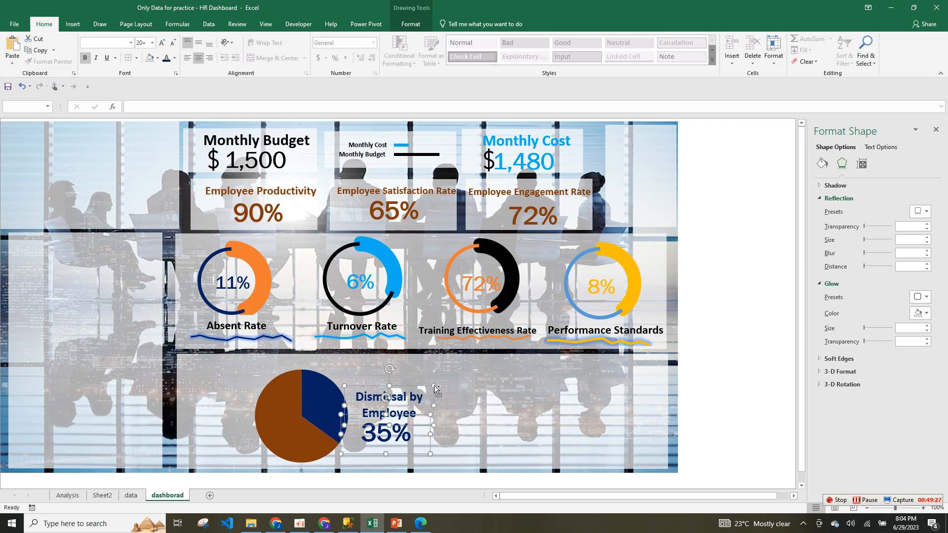
key("ctrl+d")
left_click_drag(441, 399, 266, 398)
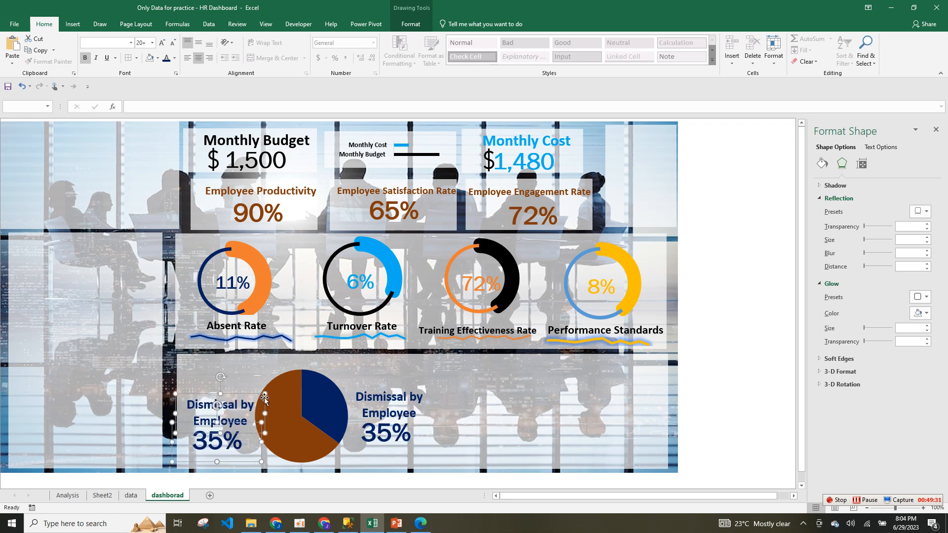
Group the Dismissal by Employee label with its 35% figure.
left_click(409, 393)
left_click(404, 438, "shift")
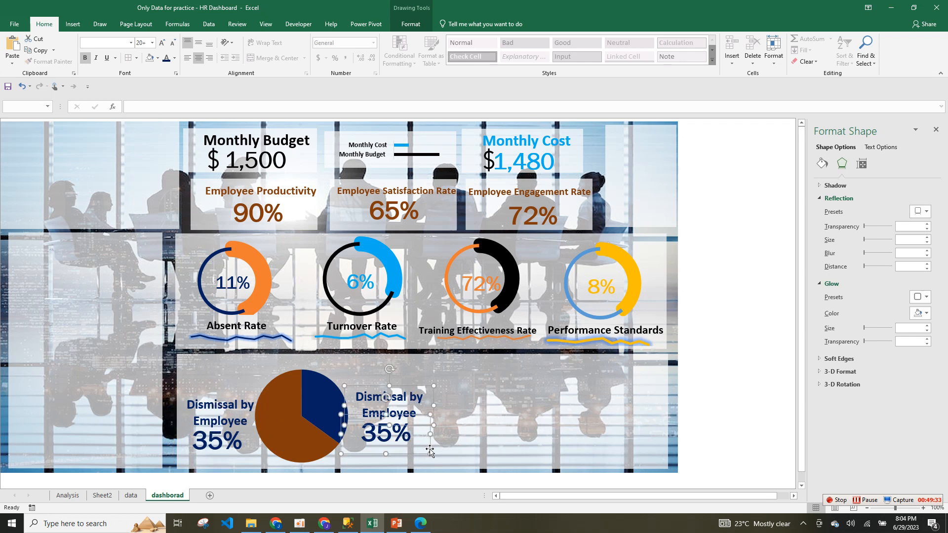
right_click(429, 453)
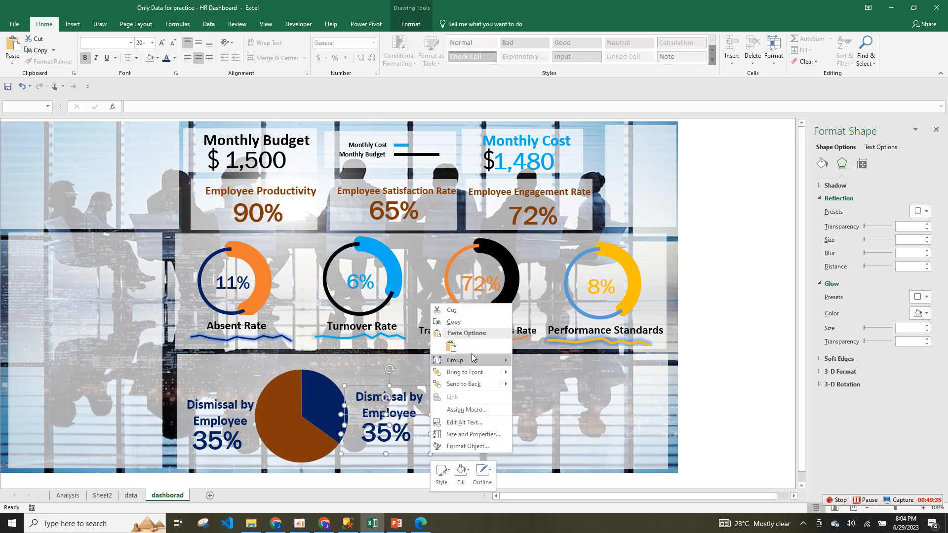
mouse_move(472, 356)
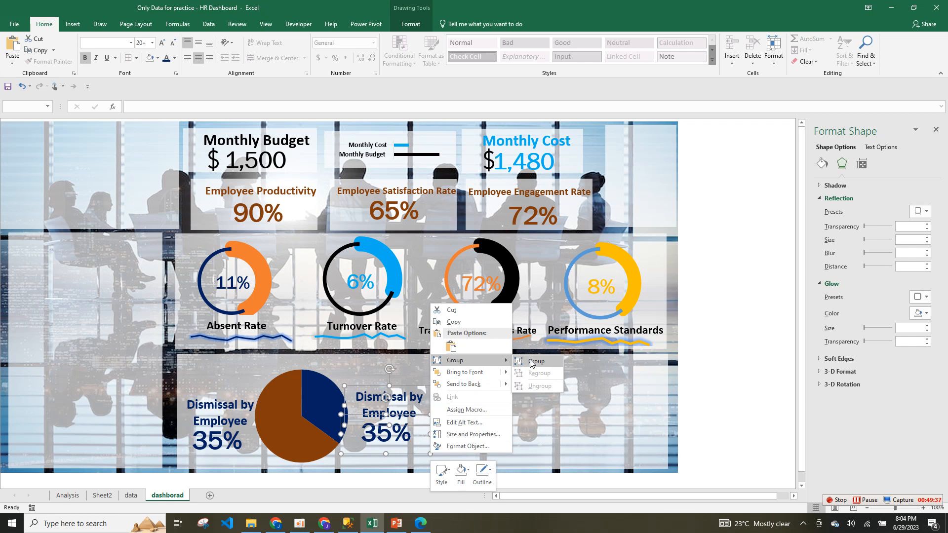
left_click(534, 361)
Relink the left label copy to data cell A26 so it reads Dismissal by Employer.
left_click(214, 439)
left_click(219, 425)
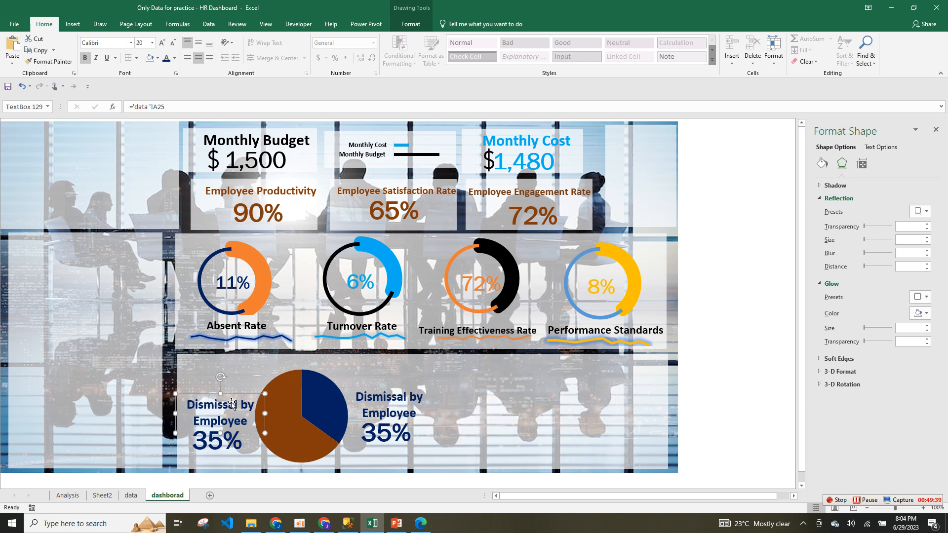
left_click_drag(170, 108, 130, 107)
type("=")
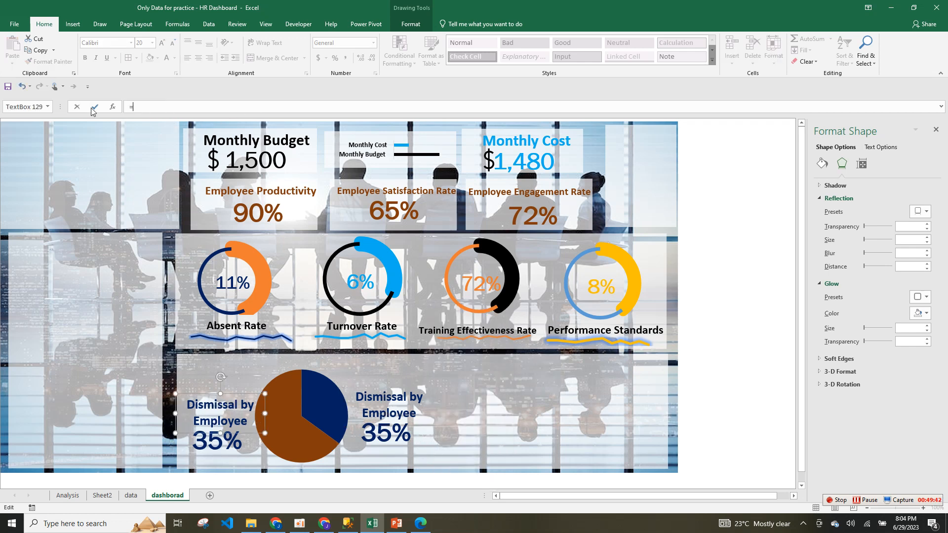
left_click(128, 497)
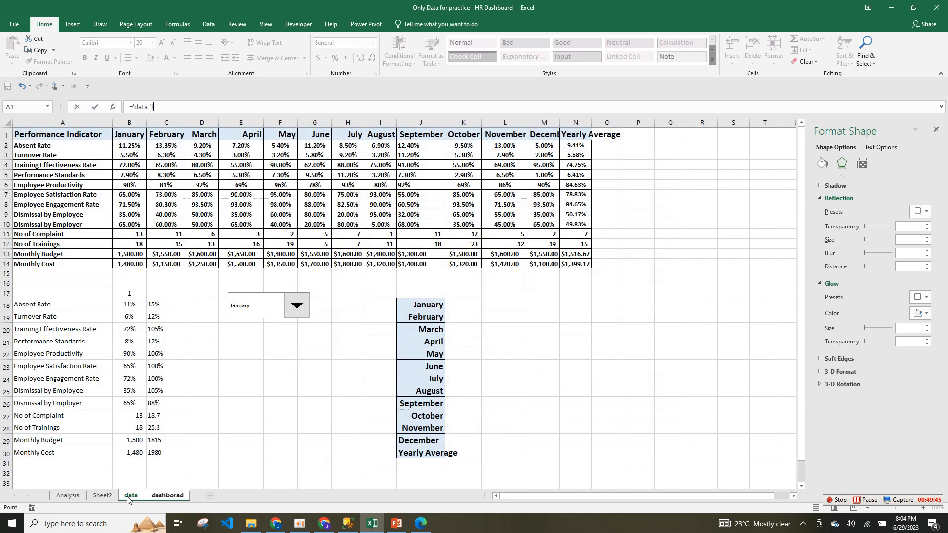
left_click(60, 392)
left_click(65, 404)
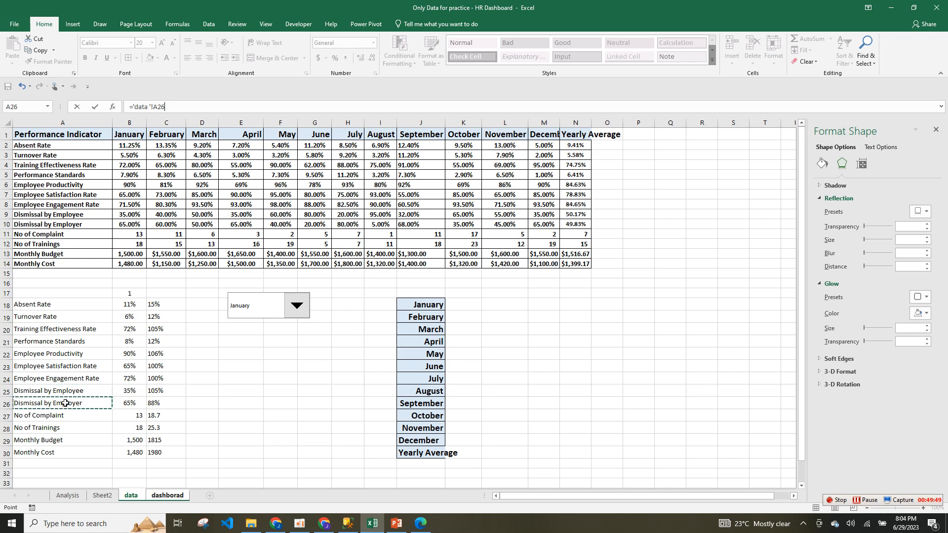
key("Return")
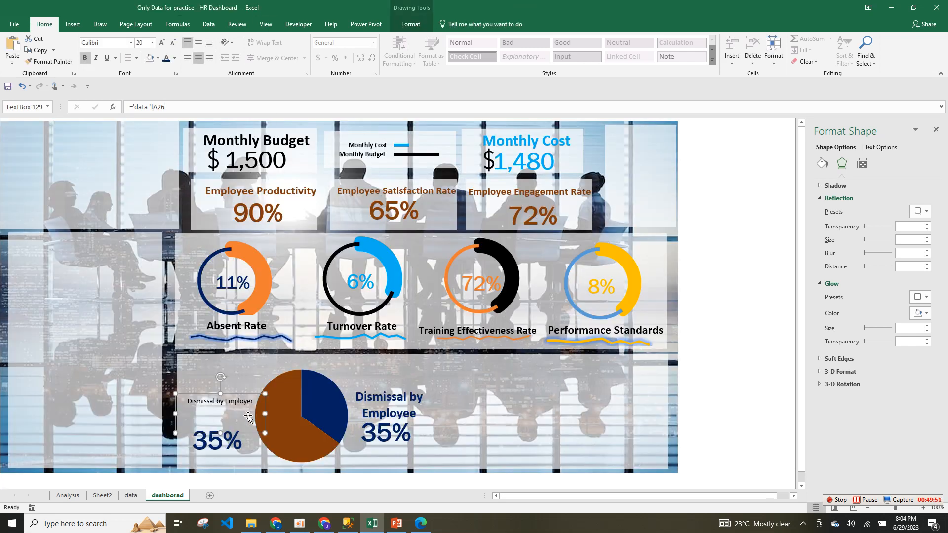
Copy the Employee label's formatting onto the Employer label and move it slightly up.
left_click(371, 407)
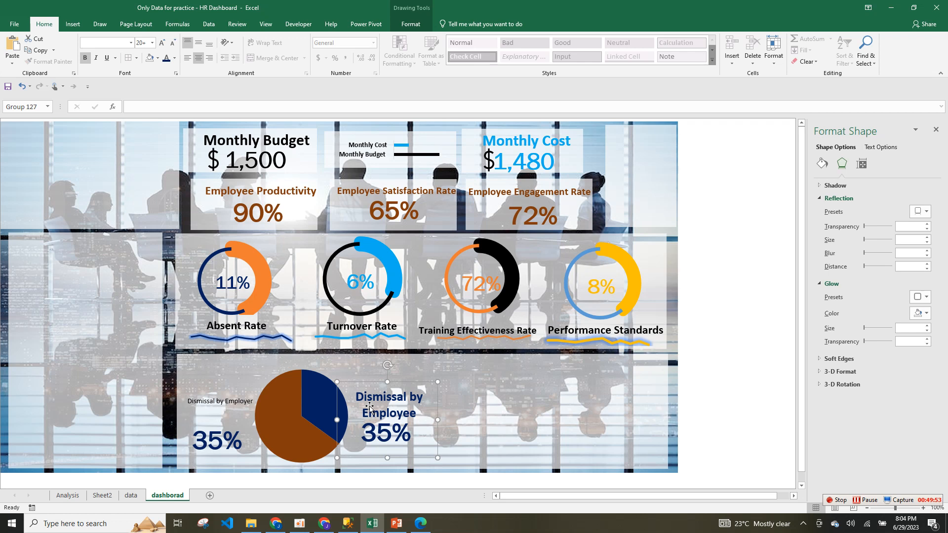
left_click(389, 395)
left_click(48, 61)
left_click(207, 398)
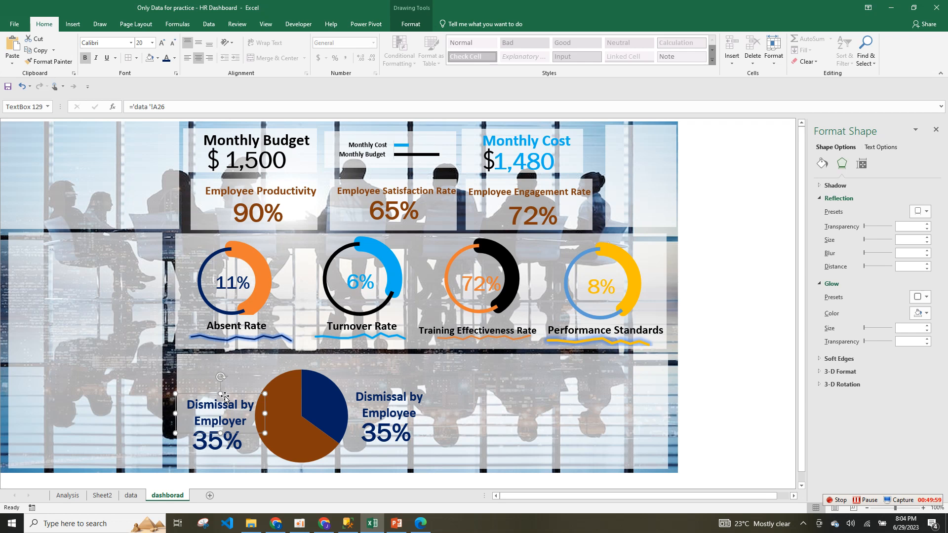
left_click_drag(227, 398, 229, 393)
Change the left figure's link to ='data'!B26 so it shows 65%.
left_click(219, 447)
left_click(171, 107)
key("BackSpace")
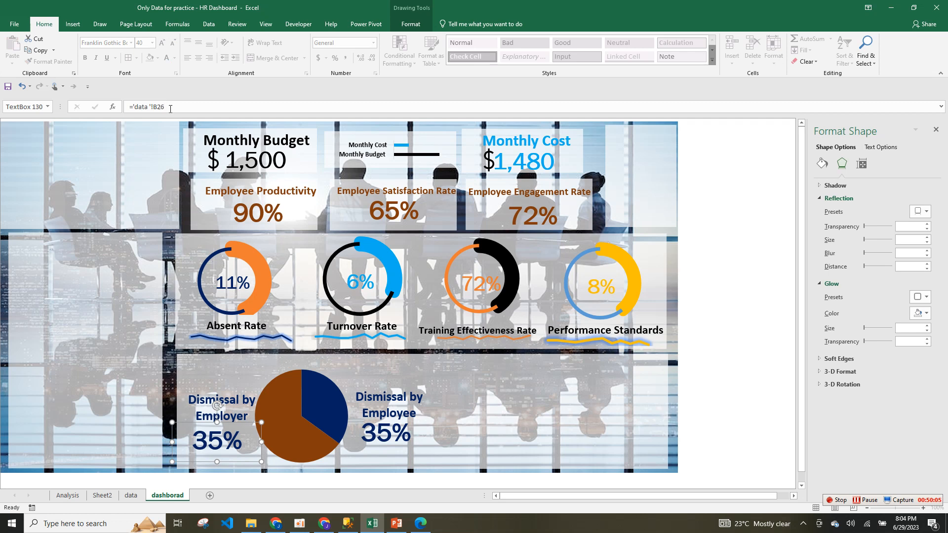
type("6")
key("Return")
Format-paint the 35% figure's large dark blue style onto the 65% figure.
left_click(393, 436)
left_click(50, 61)
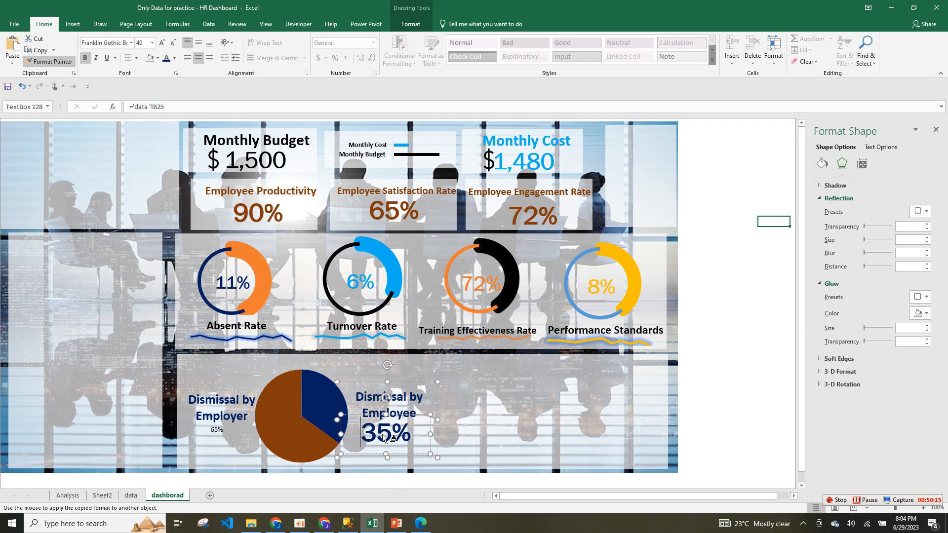
left_click(396, 437)
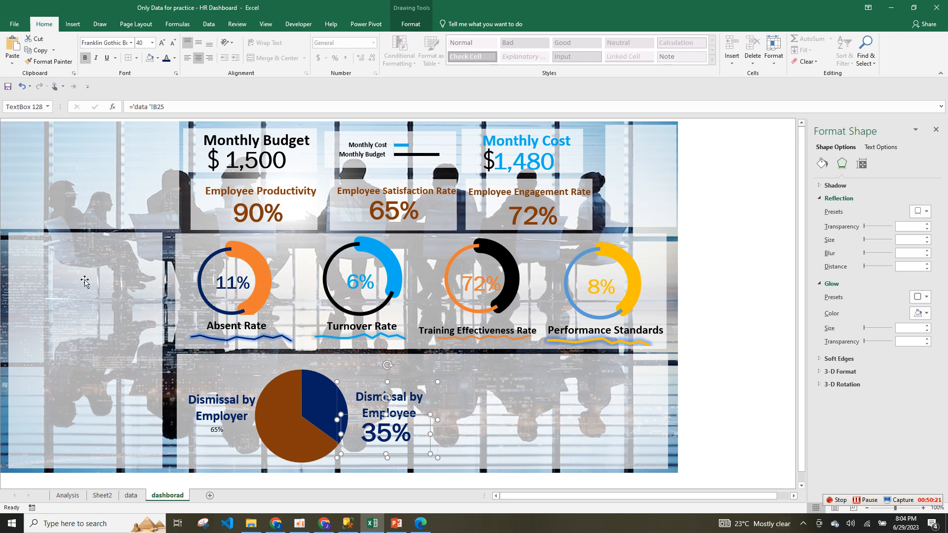
left_click(48, 62)
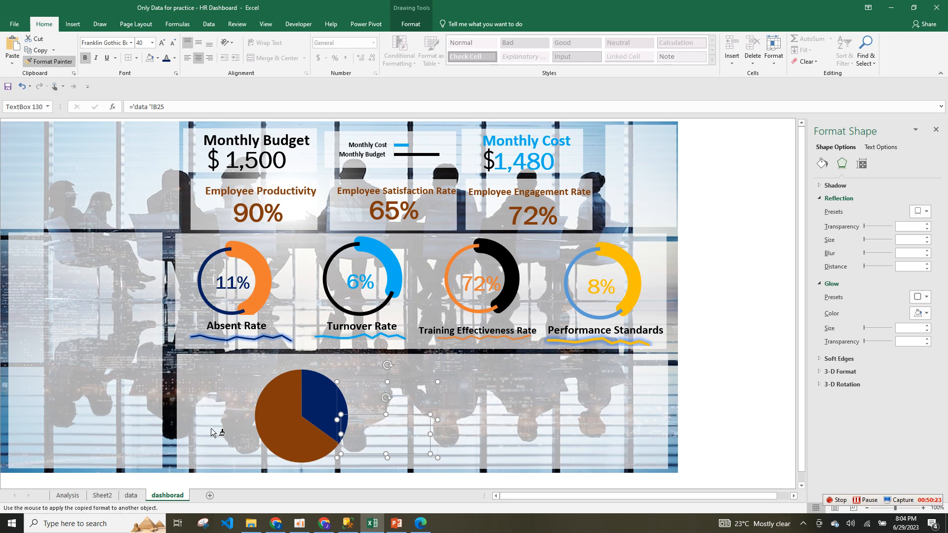
left_click(217, 432)
left_click(491, 365)
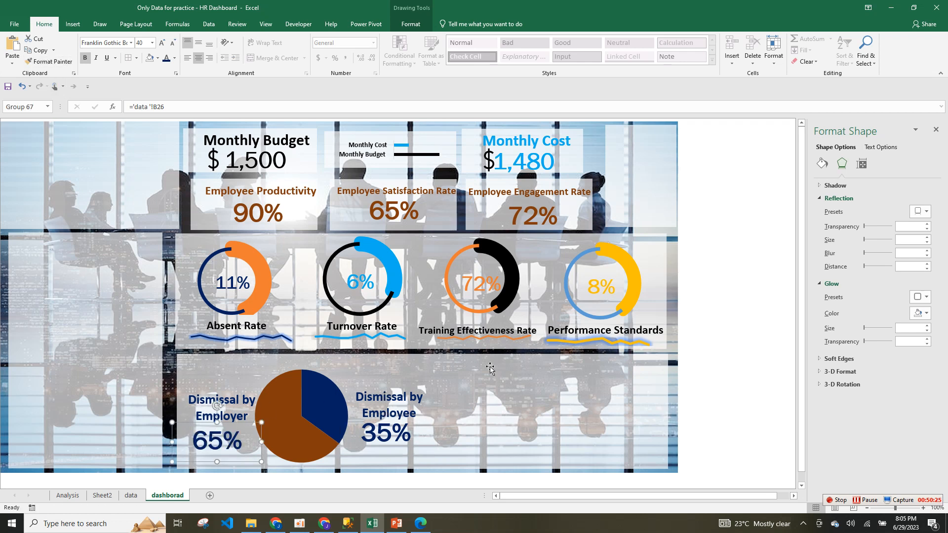
Select the Dismissal by Employer label with its 65% figure, then reselect the Employer label.
left_click(232, 410)
left_click(226, 440, "shift")
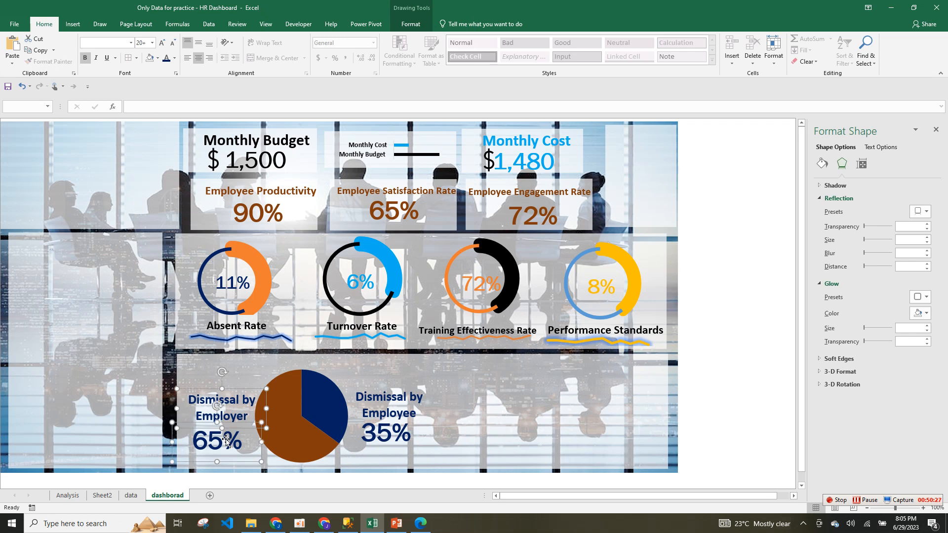
right_click(266, 389)
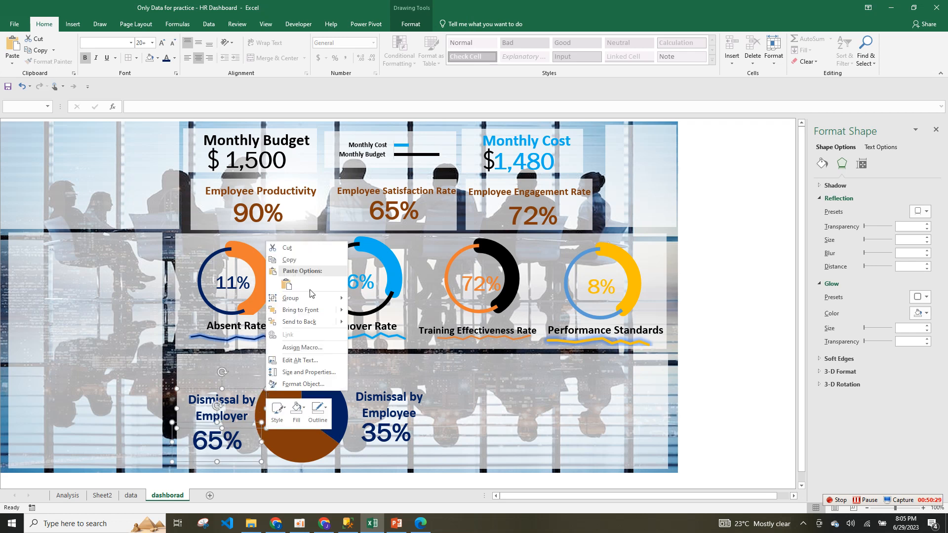
left_click(232, 407)
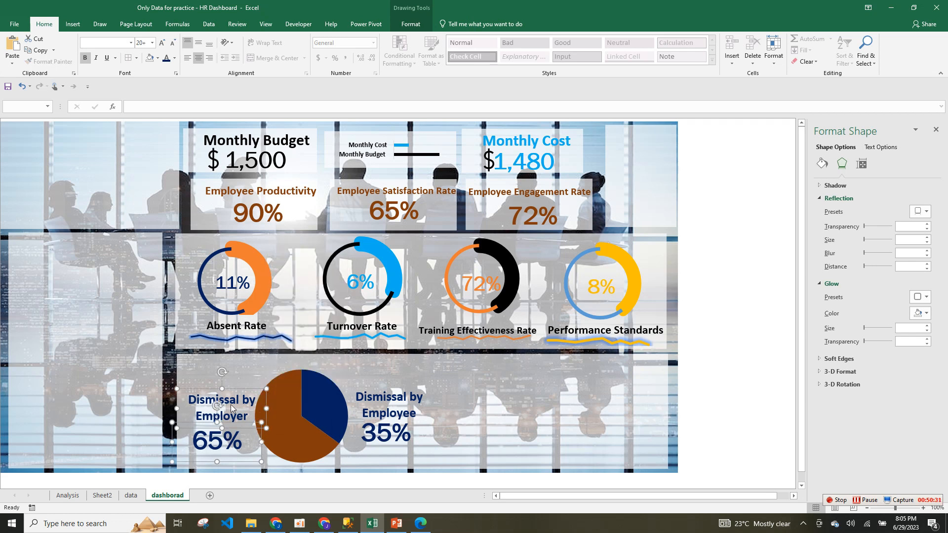
left_click(244, 370)
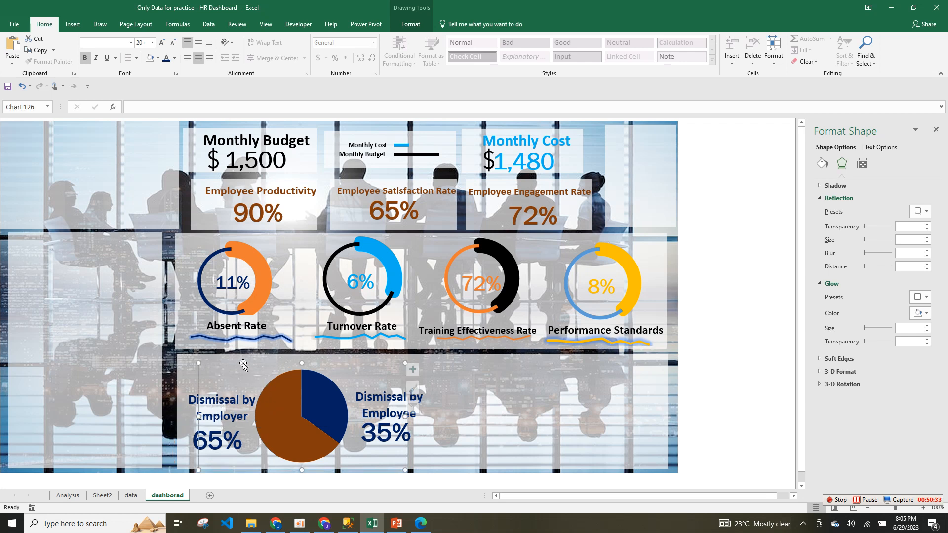
left_click(257, 395)
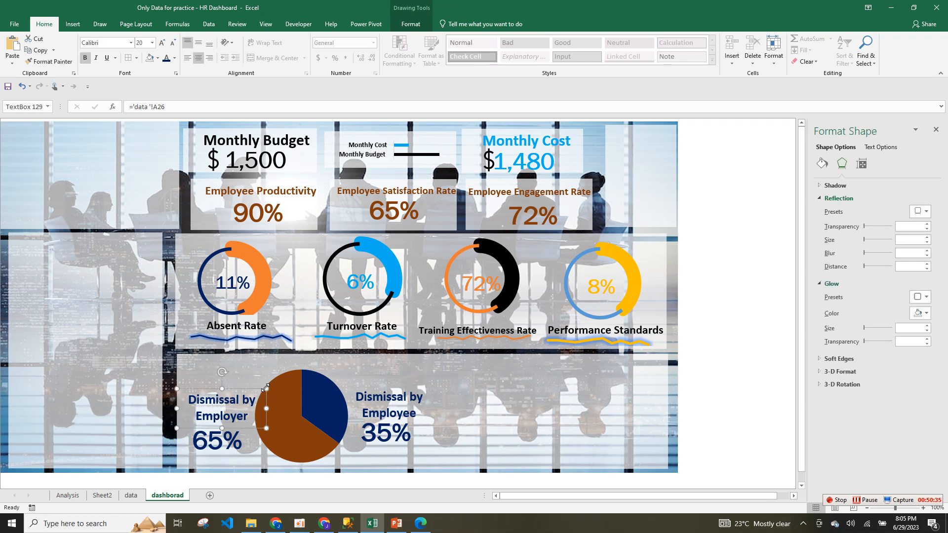
Place a duplicate Employer label above the pie and group the original label with 65%.
key("ctrl+d")
left_click_drag(266, 399, 387, 352)
left_click(205, 414)
left_click(228, 441, "shift")
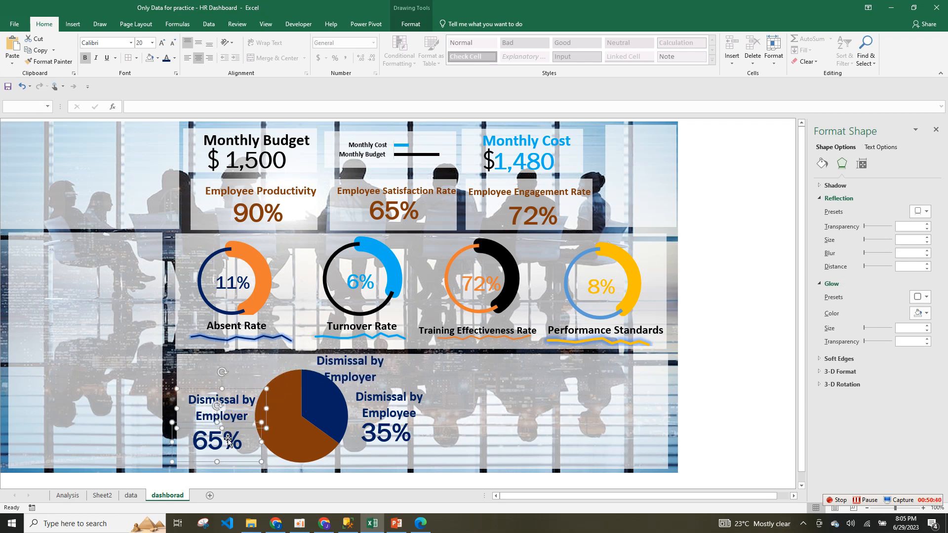
right_click(266, 389)
mouse_move(303, 297)
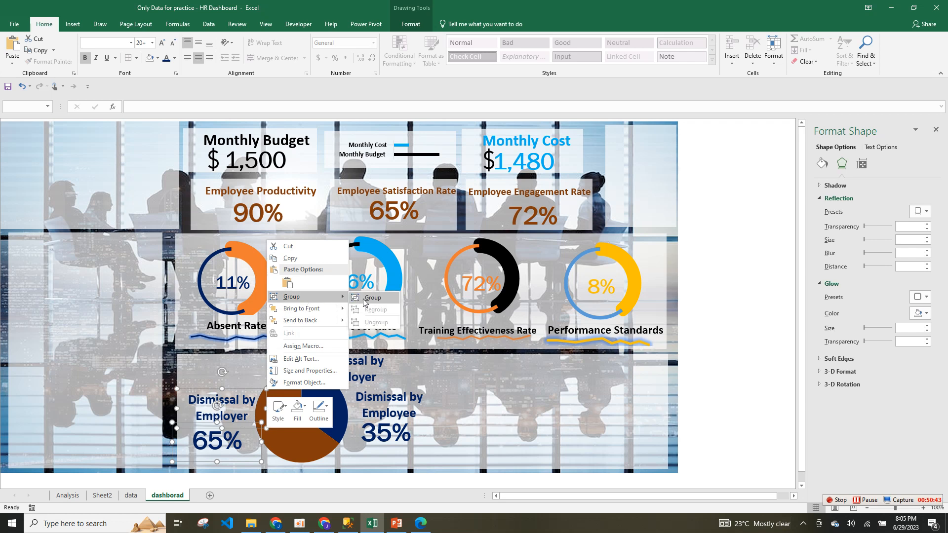
left_click(366, 298)
Colour the Employer label and 65% group brown, shifting the pie slightly right.
mouse_move(247, 388)
left_mouse_down()
mouse_move(246, 376)
mouse_move(252, 388)
left_mouse_up()
left_click(230, 410)
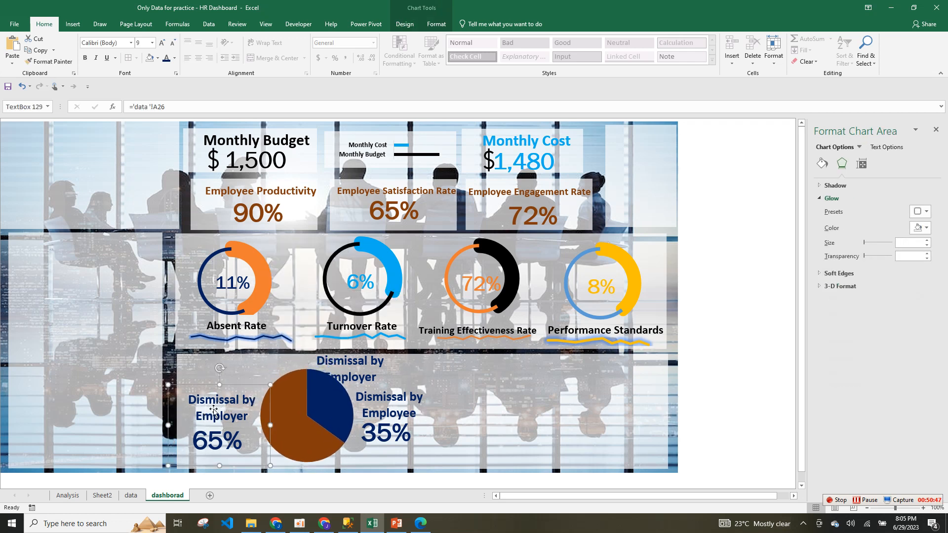
left_click(271, 386)
left_click(175, 59)
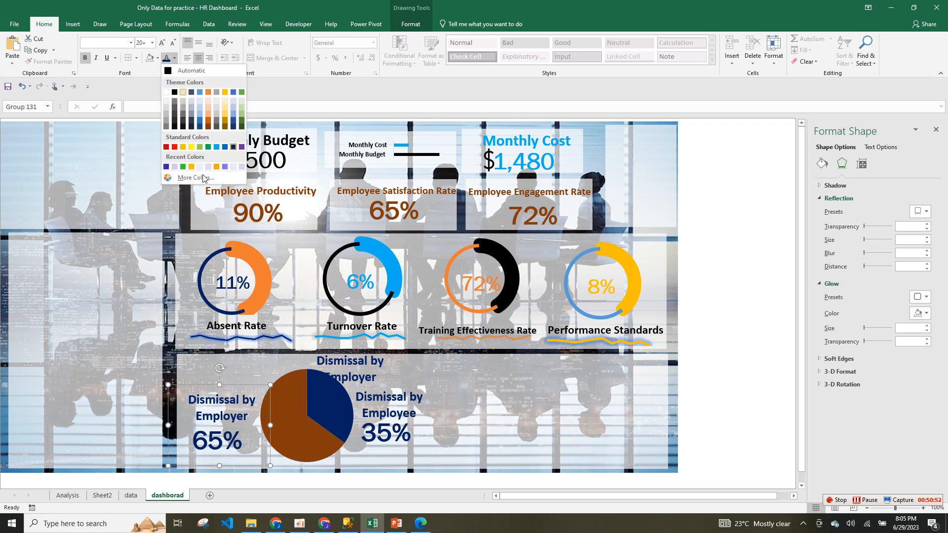
left_click(207, 129)
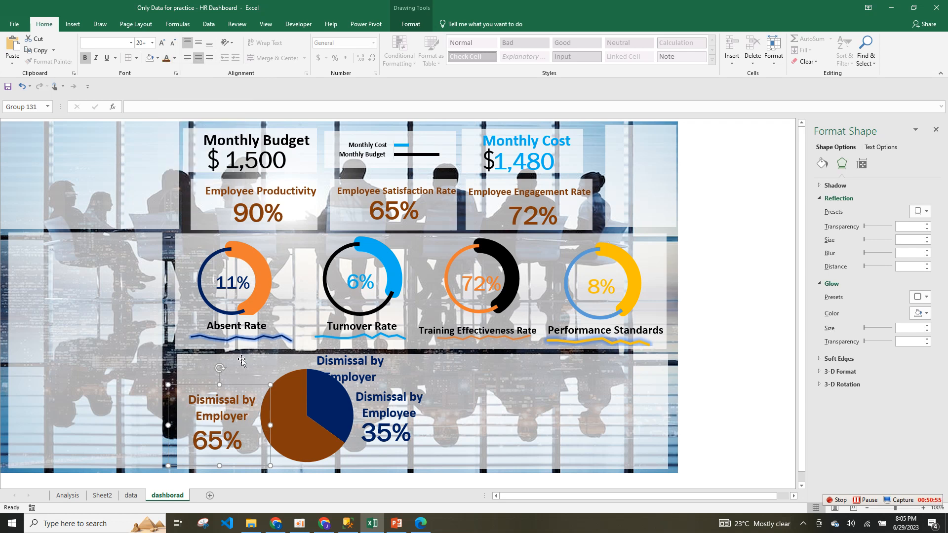
mouse_move(240, 382)
left_mouse_down()
mouse_move(241, 364)
mouse_move(240, 380)
left_mouse_up()
Nudge the Employee and Employer groups into alignment around the pie.
left_click(387, 390)
left_click_drag(396, 411, 396, 417)
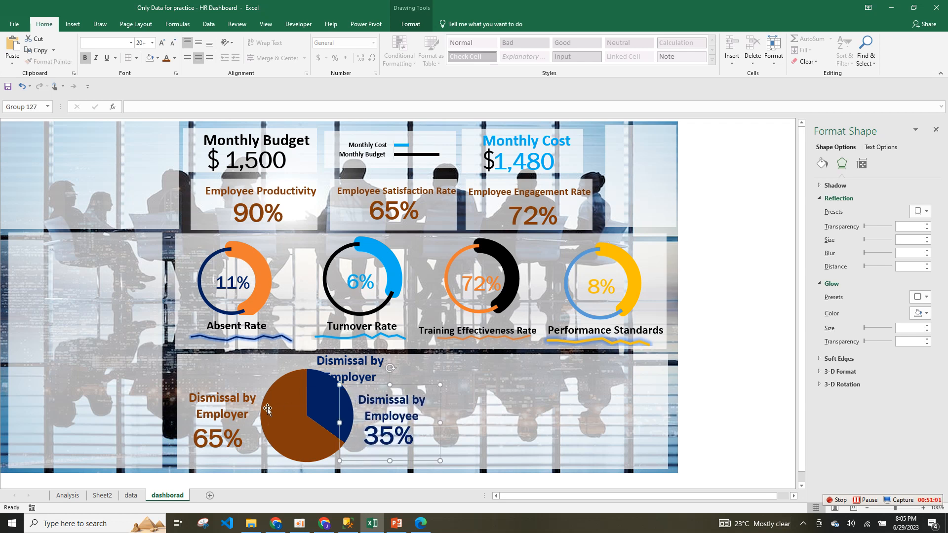
left_click_drag(239, 409, 241, 413)
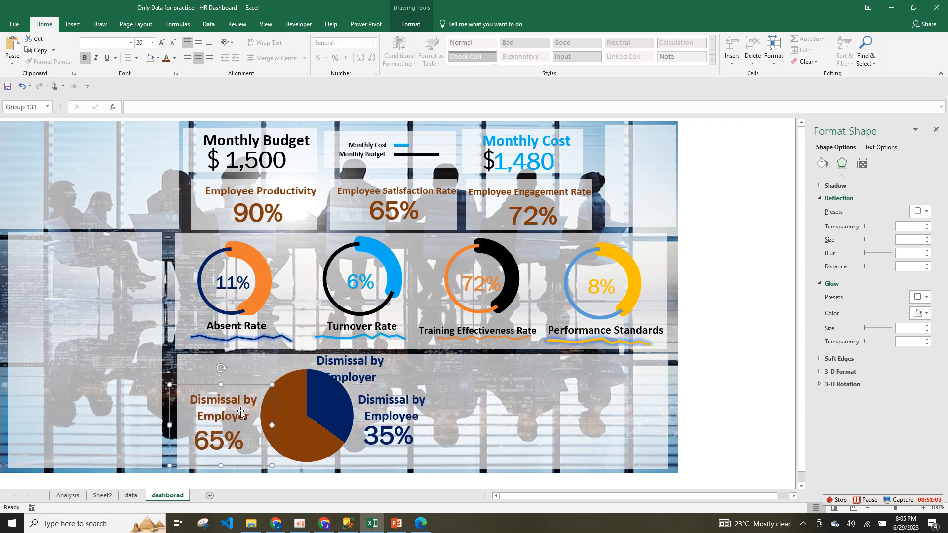
left_click(358, 370)
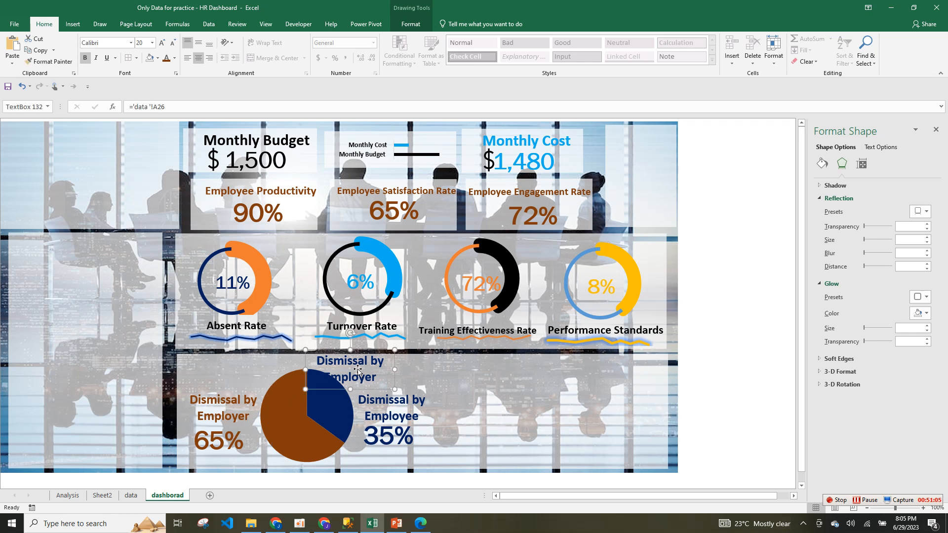
Unlink the top label from its data cell and retitle it 'Dismissal Status'.
left_click_drag(305, 370, 243, 369)
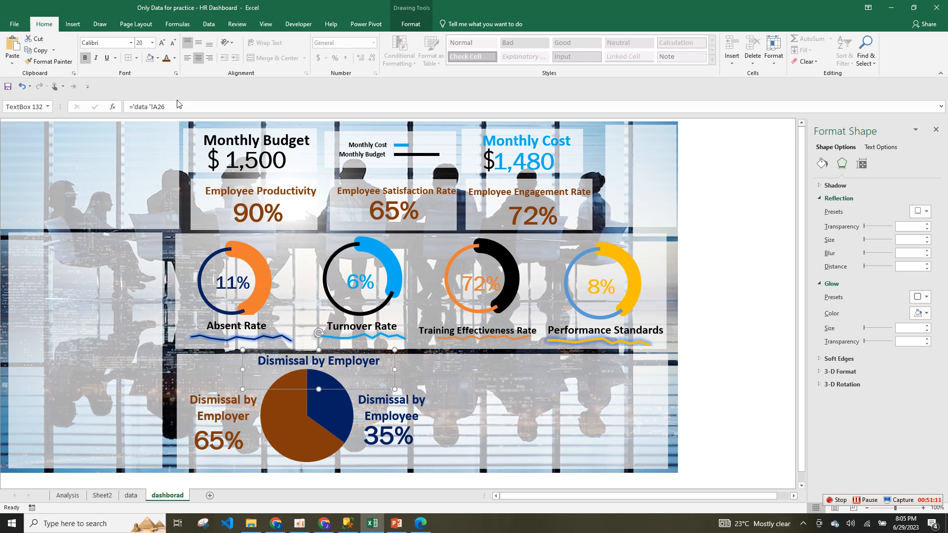
left_click_drag(165, 106, 98, 112)
key("BackSpace")
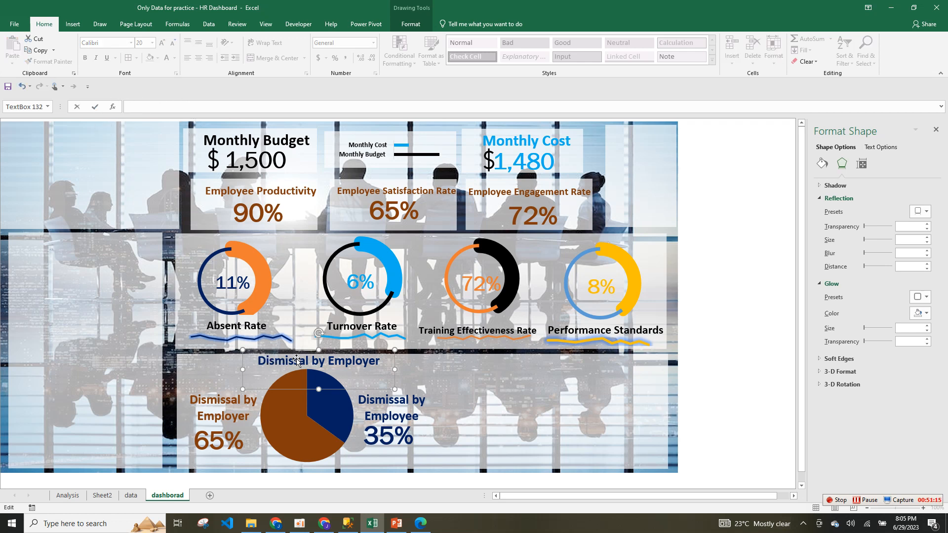
left_click_drag(315, 364, 417, 366)
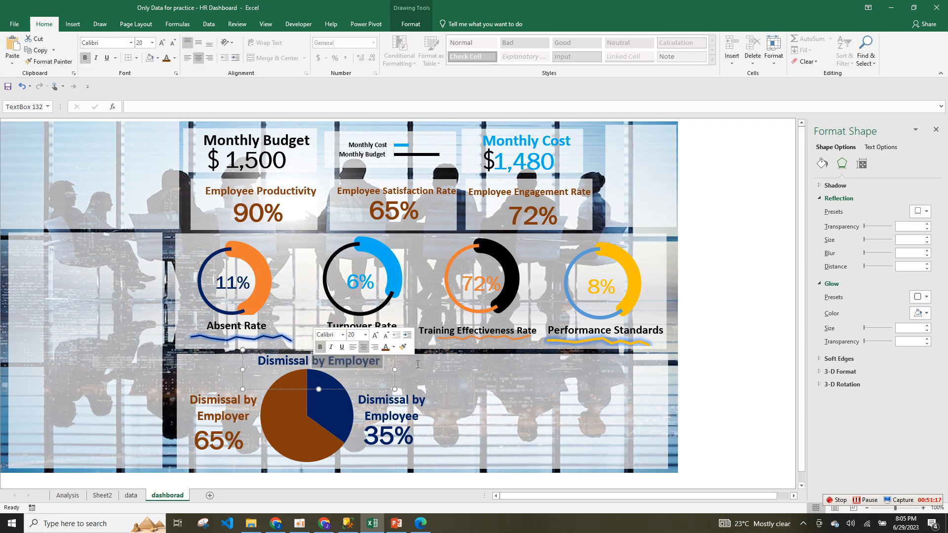
type("Status")
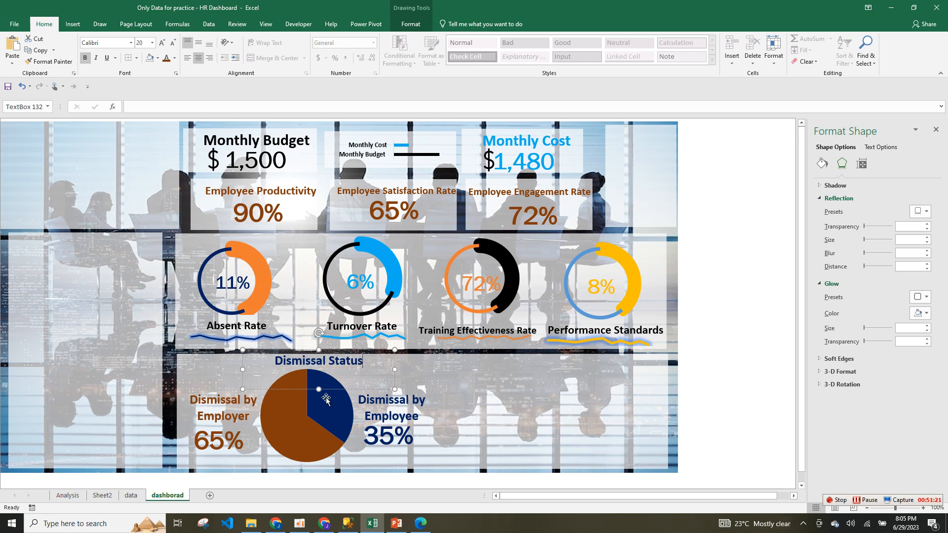
left_click_drag(319, 389, 320, 369)
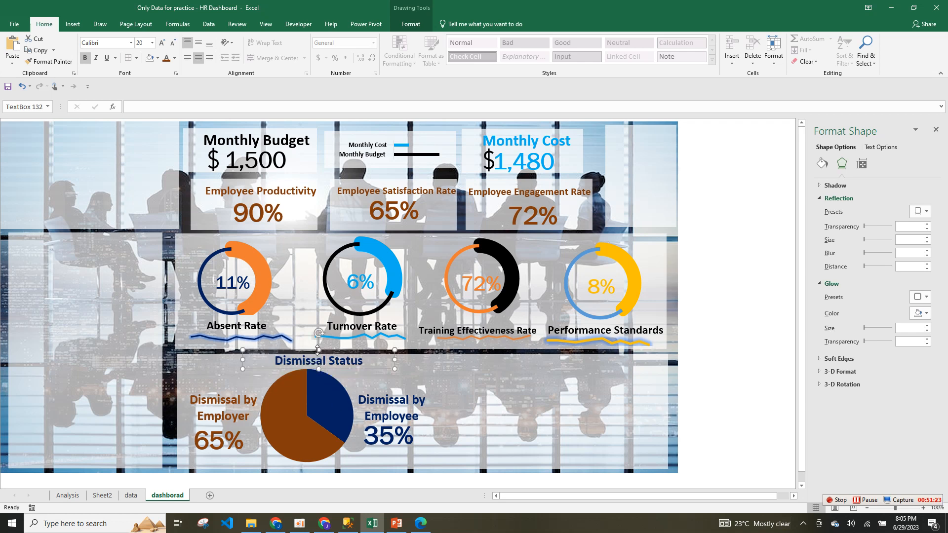
Set the Dismissal Status heading to 18 pt and nudge the heading and both percentage groups.
triple_click(368, 365)
left_click(172, 44)
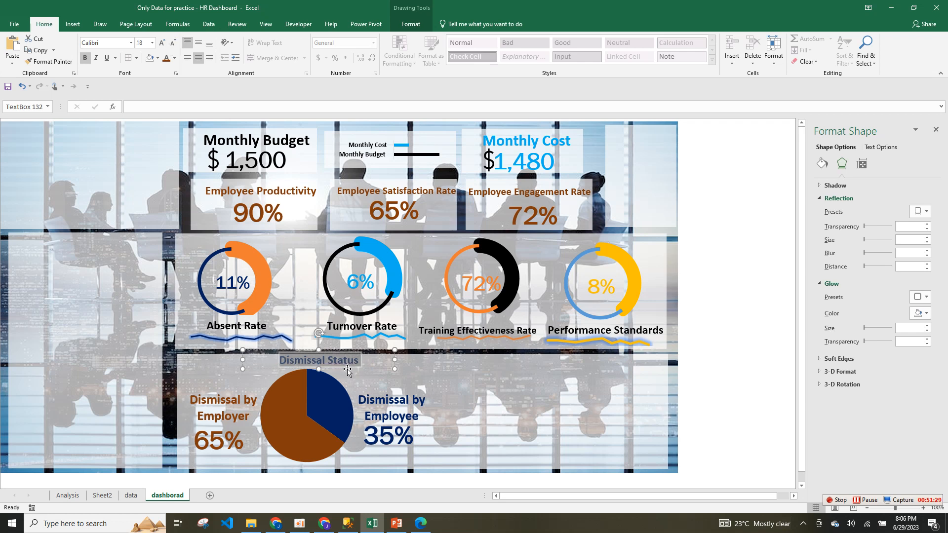
left_click_drag(347, 370, 341, 374)
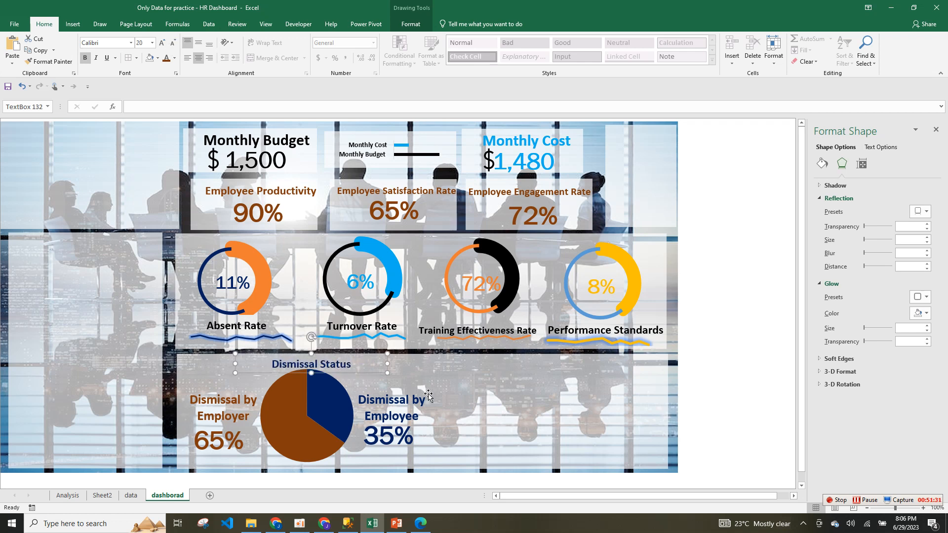
left_click(466, 416)
left_click_drag(234, 410, 233, 404)
left_click_drag(394, 421, 392, 415)
left_click(474, 415)
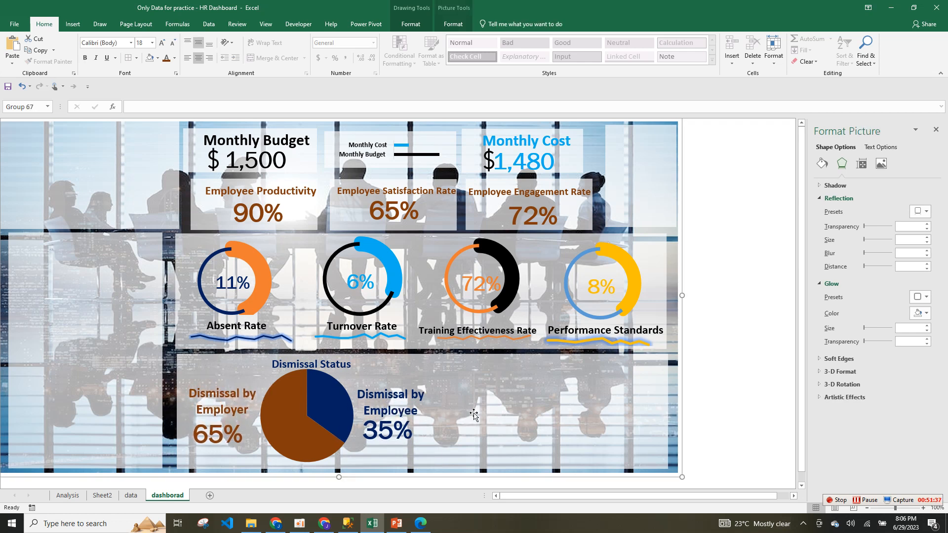
left_click(474, 415)
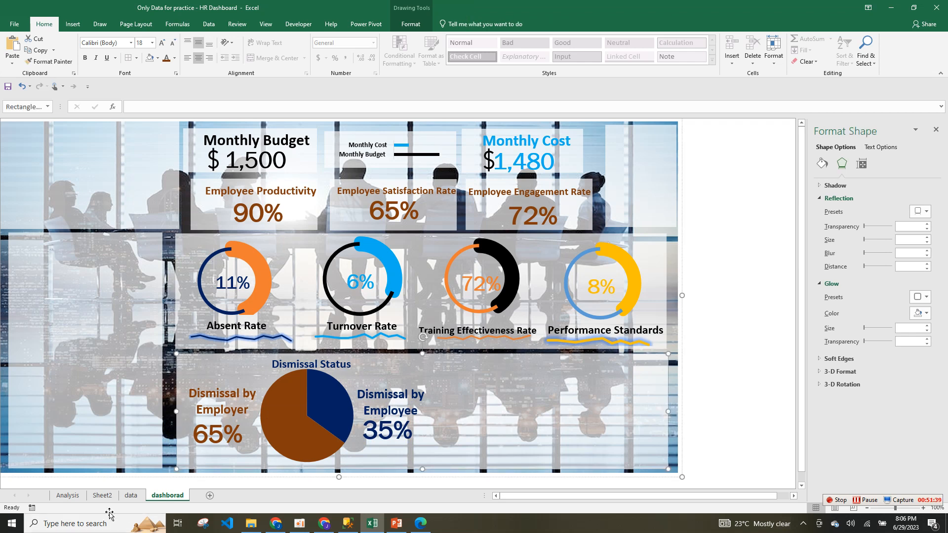
left_click(131, 496)
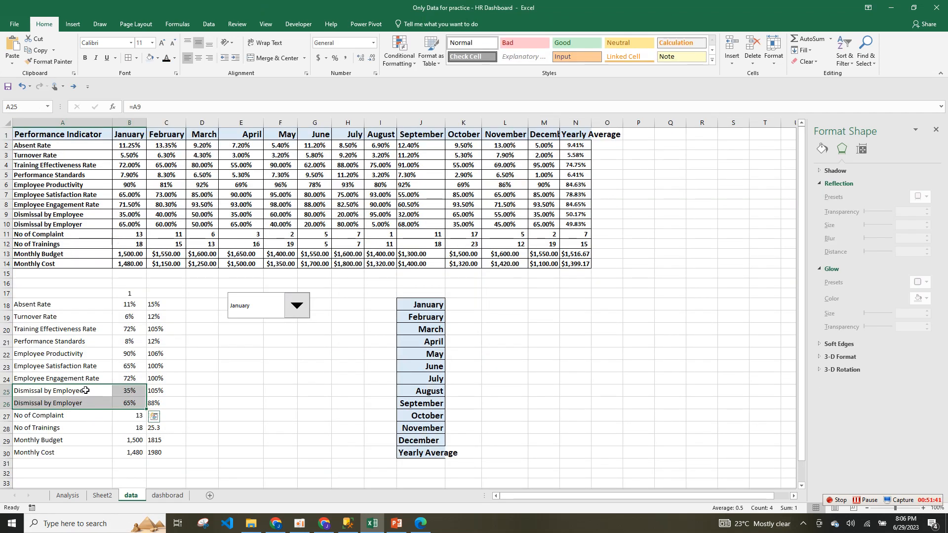
Insert a 2-D line chart of the Monthly Budget and Monthly Cost rows and widen it.
left_click_drag(85, 253, 542, 267)
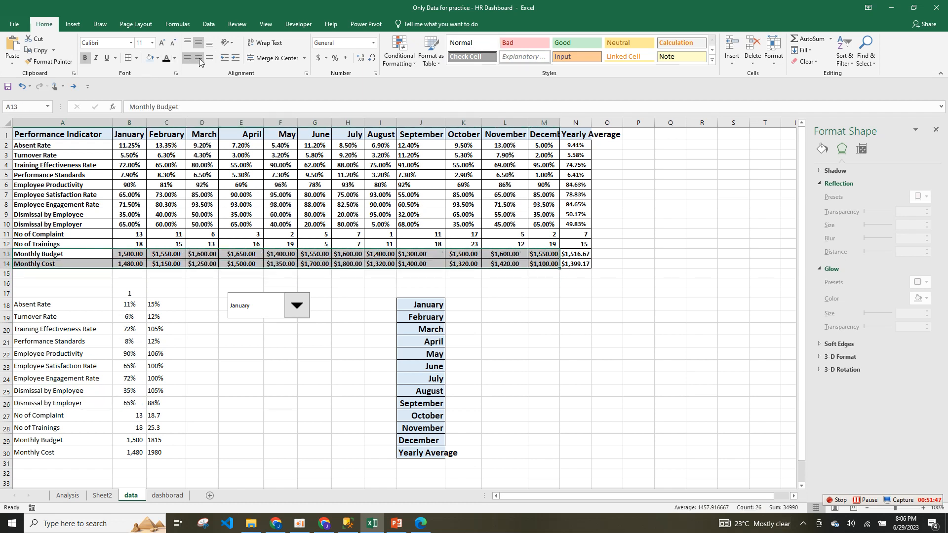
left_click(73, 24)
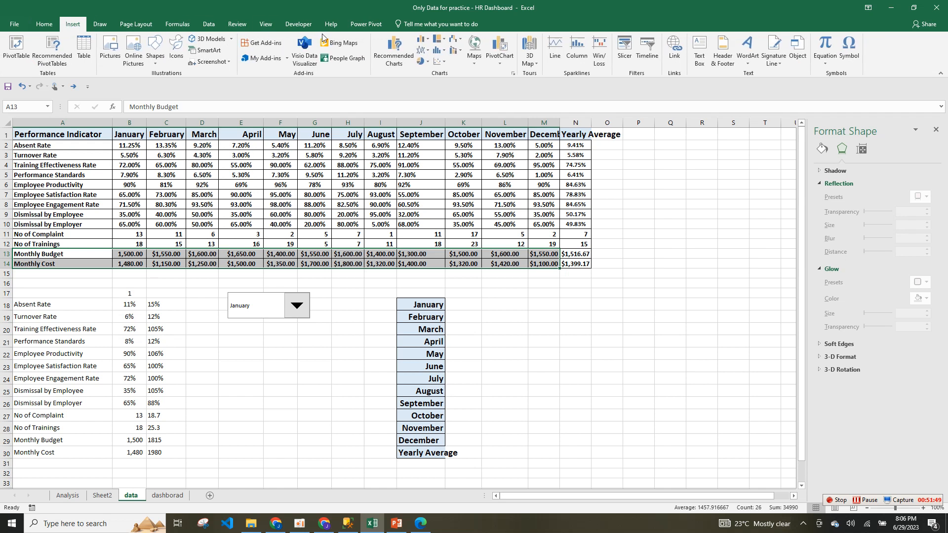
left_click(422, 50)
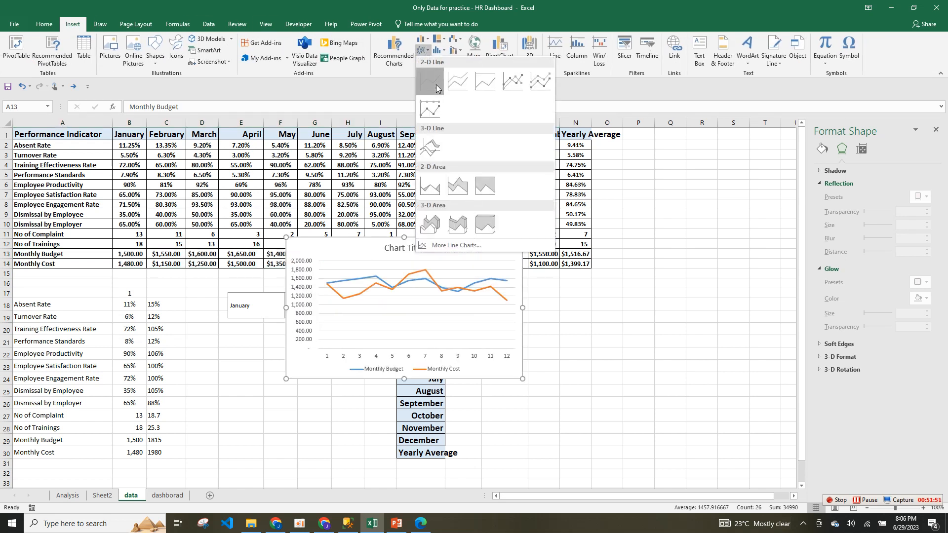
left_click(435, 87)
left_click_drag(525, 306, 603, 307)
Remove the chart's legend, gridlines, axes and title.
left_click(616, 244)
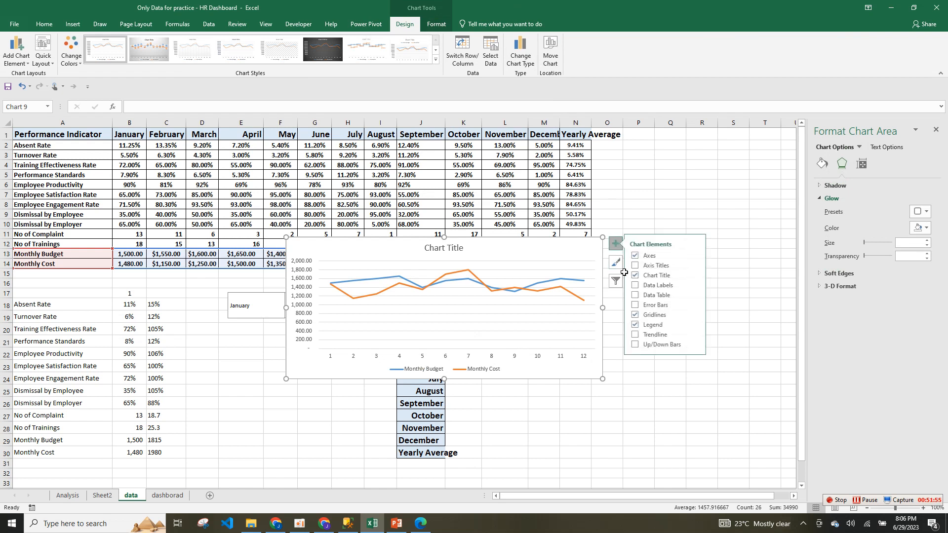
left_click(655, 325)
left_click(656, 316)
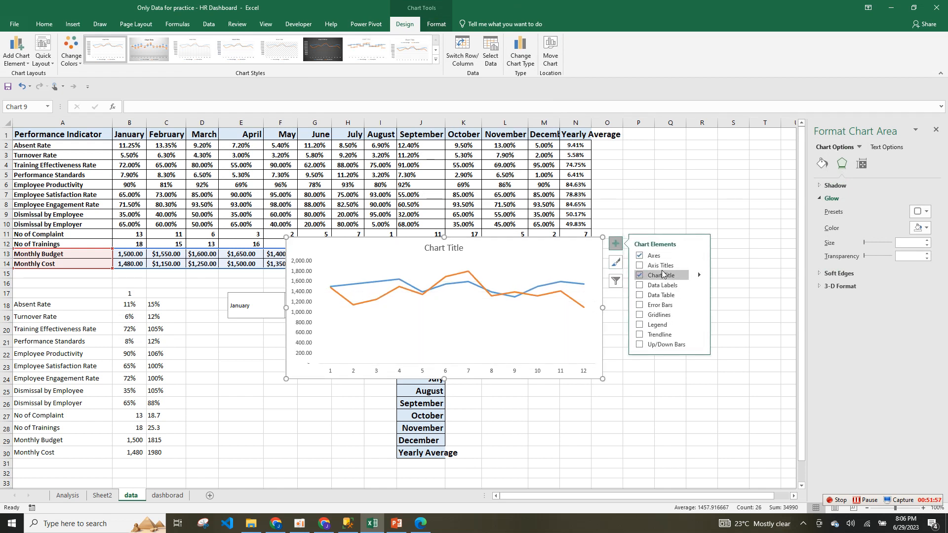
left_click(653, 256)
left_click(658, 277)
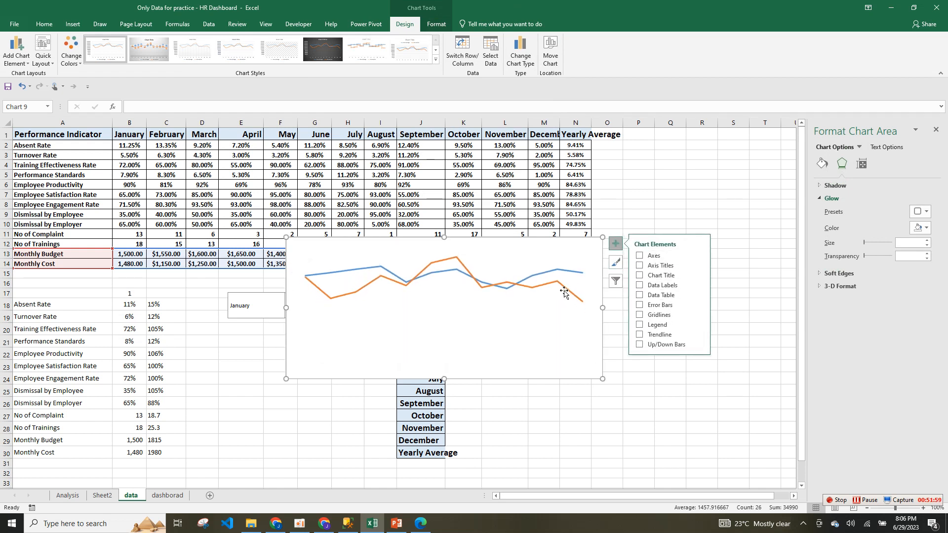
Repoint the orange Monthly Cost series to the Dismissal by Employer row for name and values.
mouse_move(565, 291)
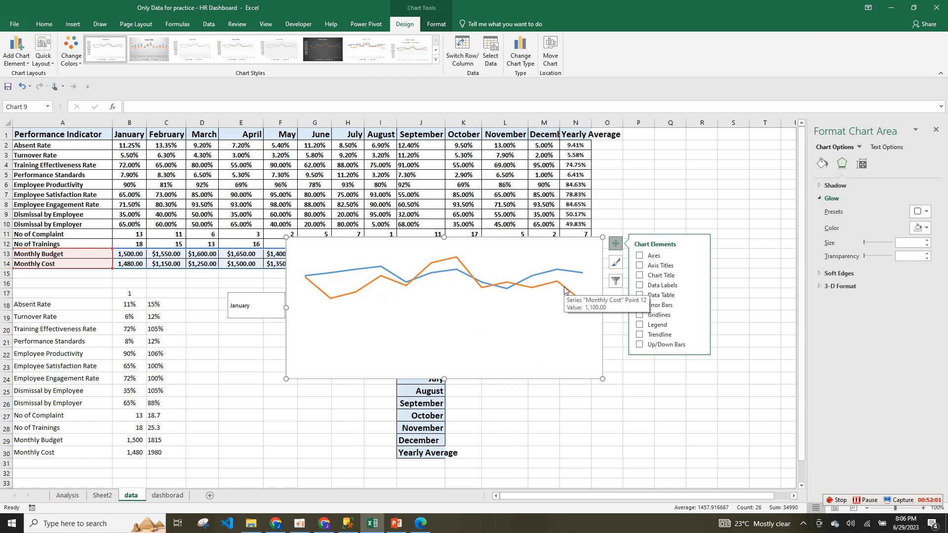
left_click(154, 234)
left_click(381, 276)
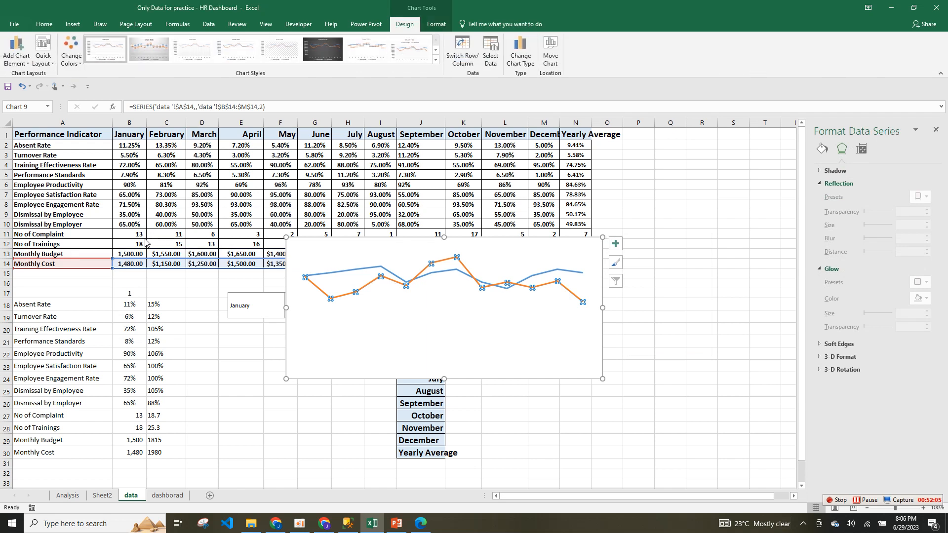
left_click(337, 273)
left_click(376, 286)
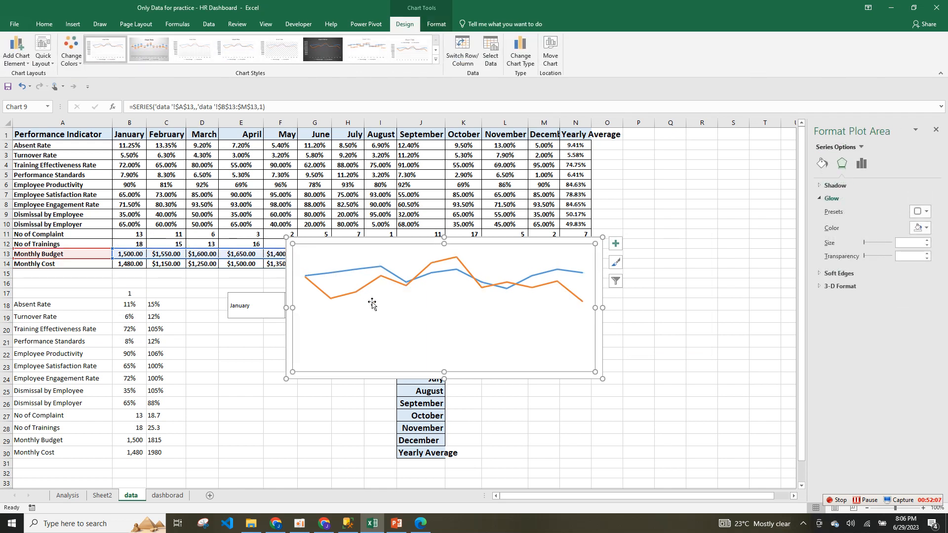
left_click(385, 279)
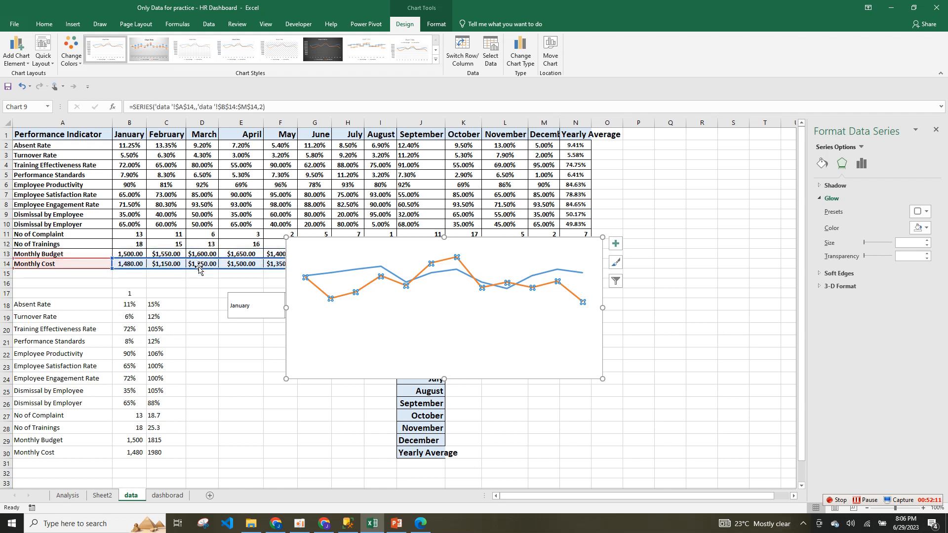
left_click_drag(199, 268, 209, 233)
left_click(208, 254)
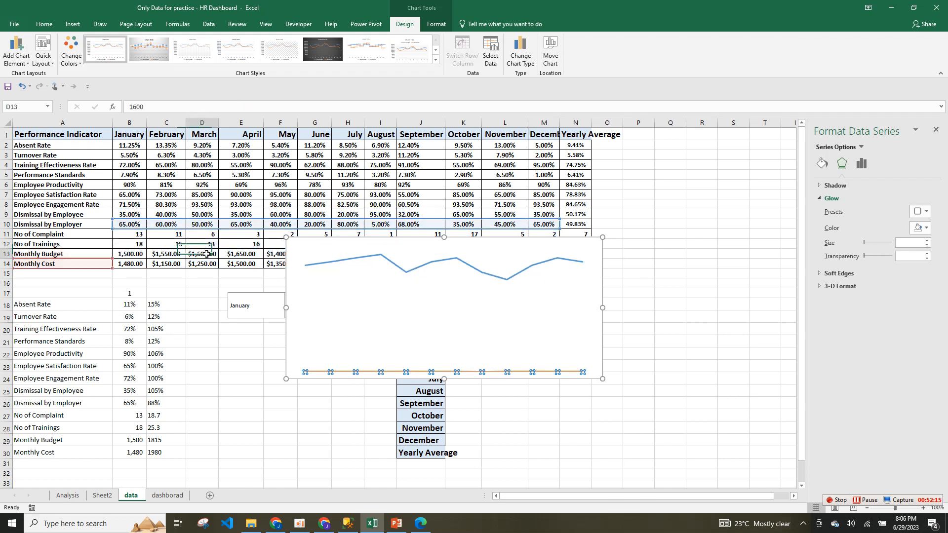
left_click(364, 265)
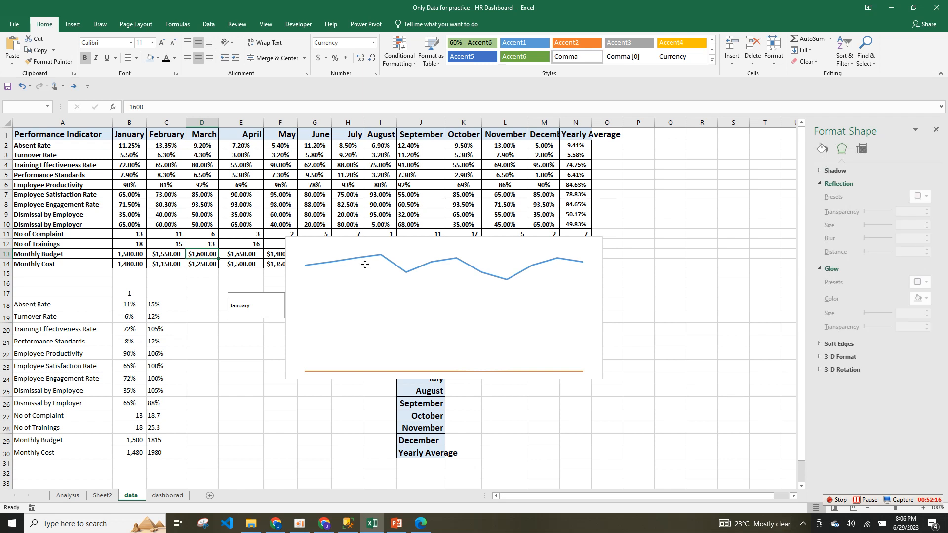
left_click(433, 379)
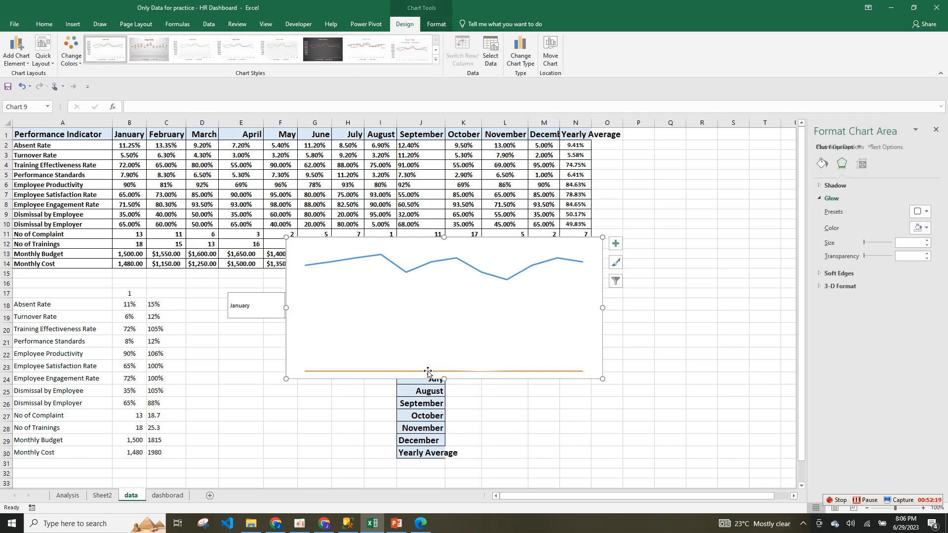
left_click(430, 372)
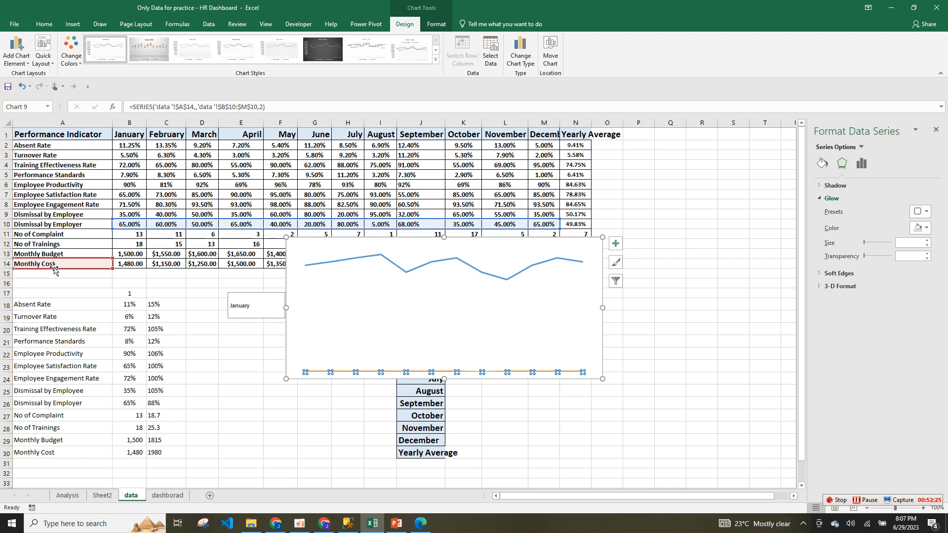
left_click_drag(55, 268, 65, 228)
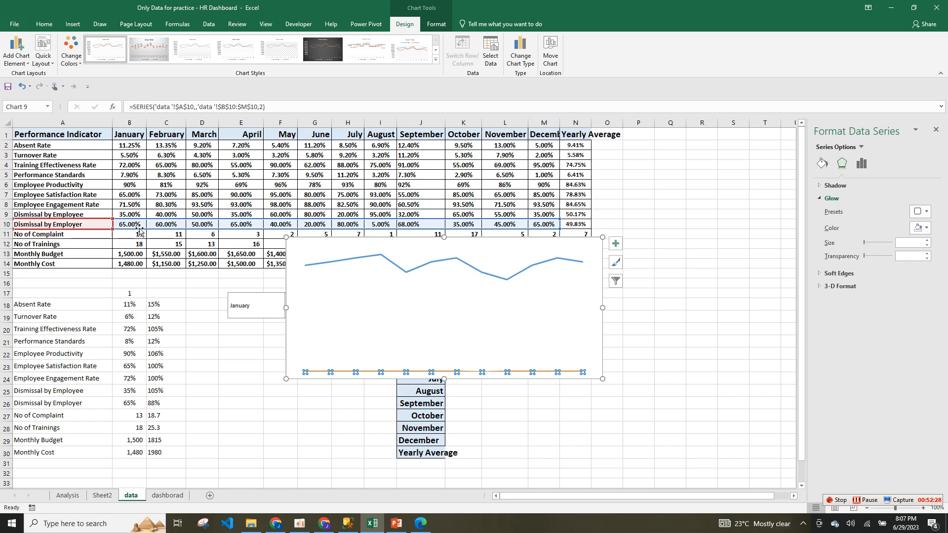
Repoint the blue Monthly Budget series to the Dismissal by Employee row for name and values.
left_click(405, 273)
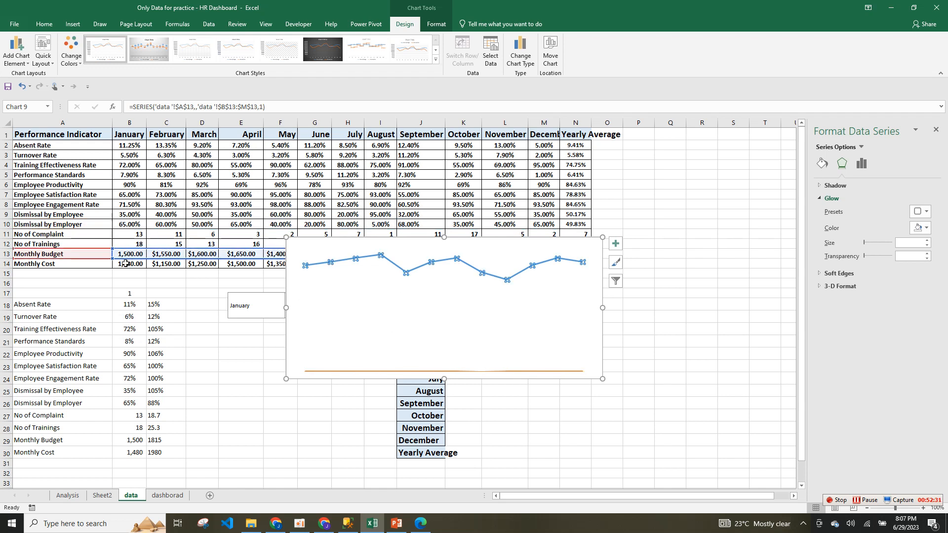
left_click_drag(84, 243, 84, 203)
left_click_drag(141, 253, 142, 213)
left_click(414, 315)
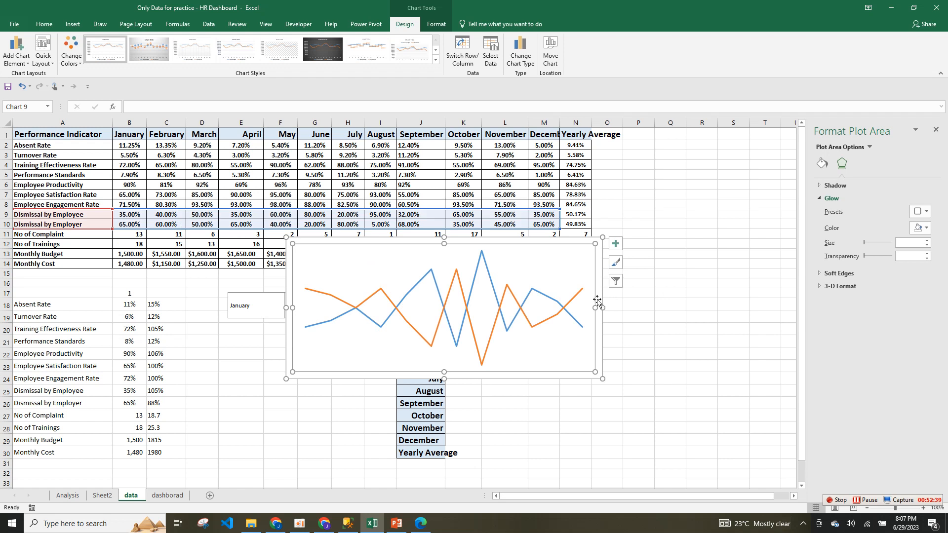
left_click(437, 24)
Remove the plot area and chart area outlines and set the chart to No Fill.
left_click(386, 39)
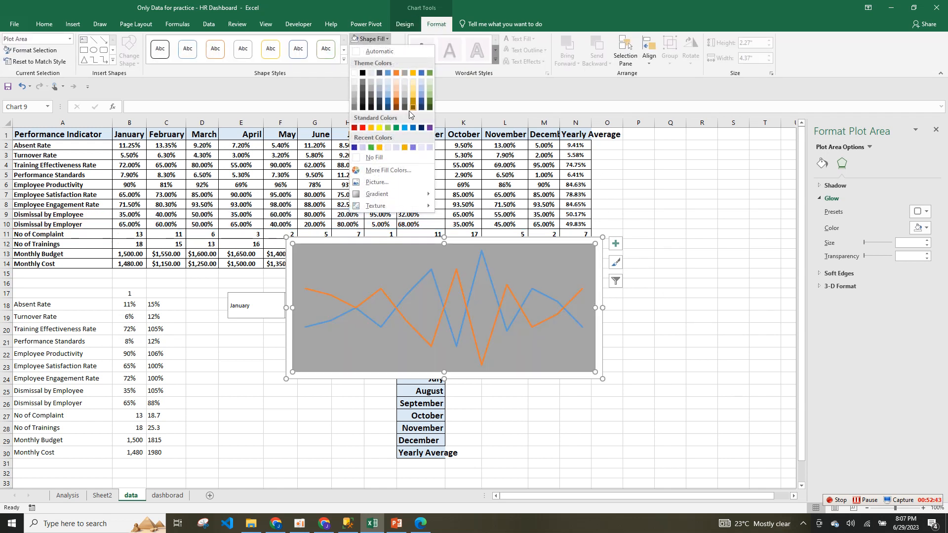
key("Escape")
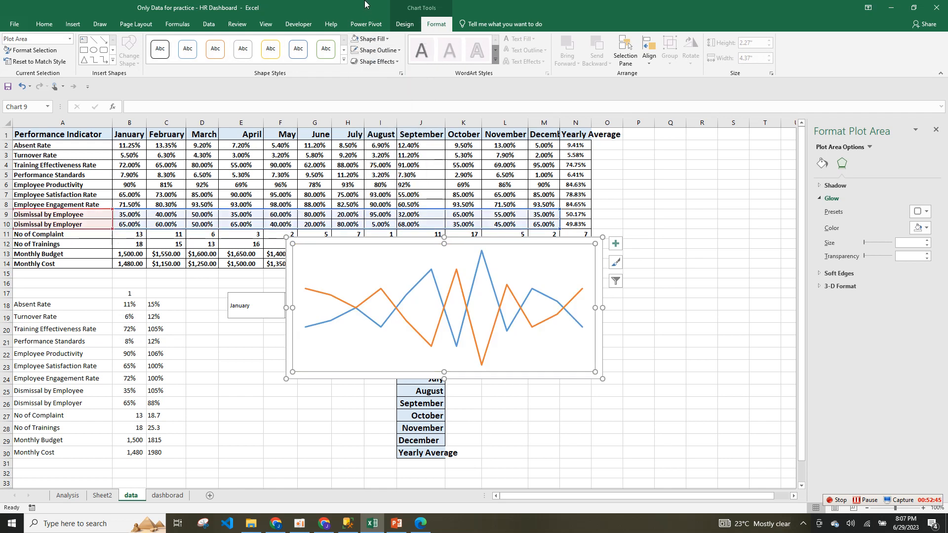
left_click(383, 49)
left_click(396, 169)
left_click(599, 276)
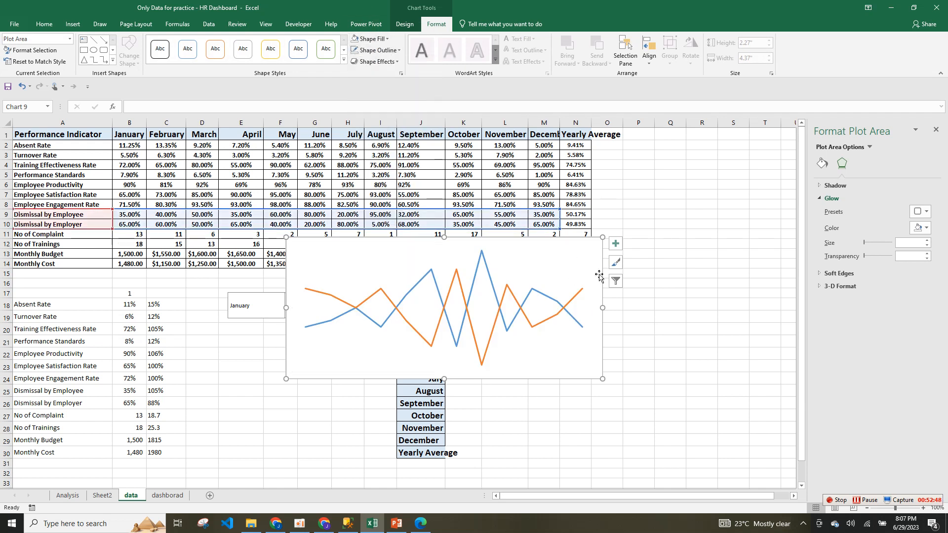
left_click(378, 50)
left_click(394, 168)
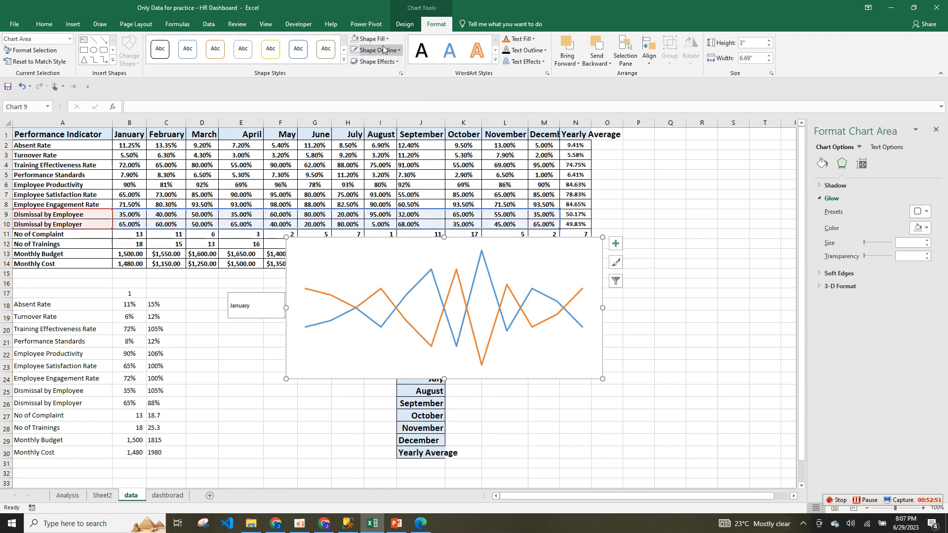
left_click(373, 38)
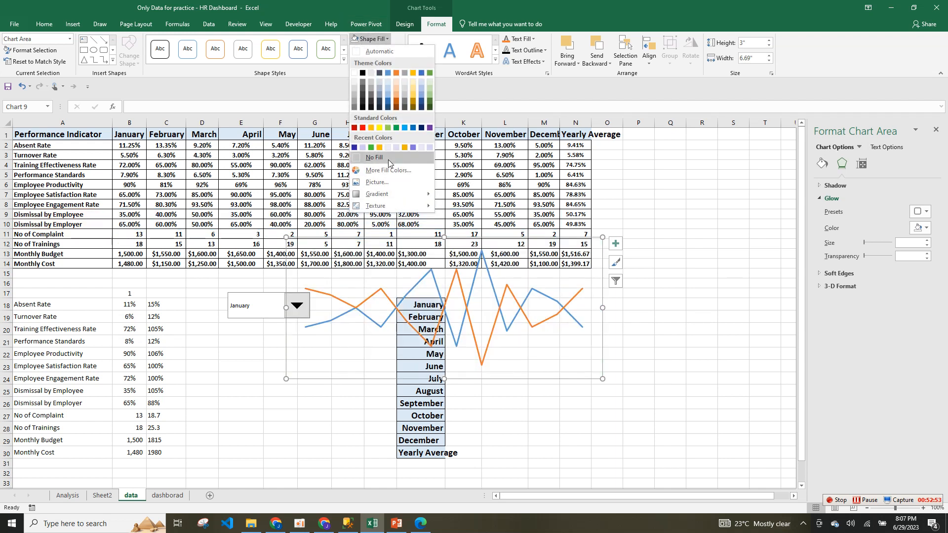
left_click(373, 157)
left_click(491, 284)
left_click(492, 284)
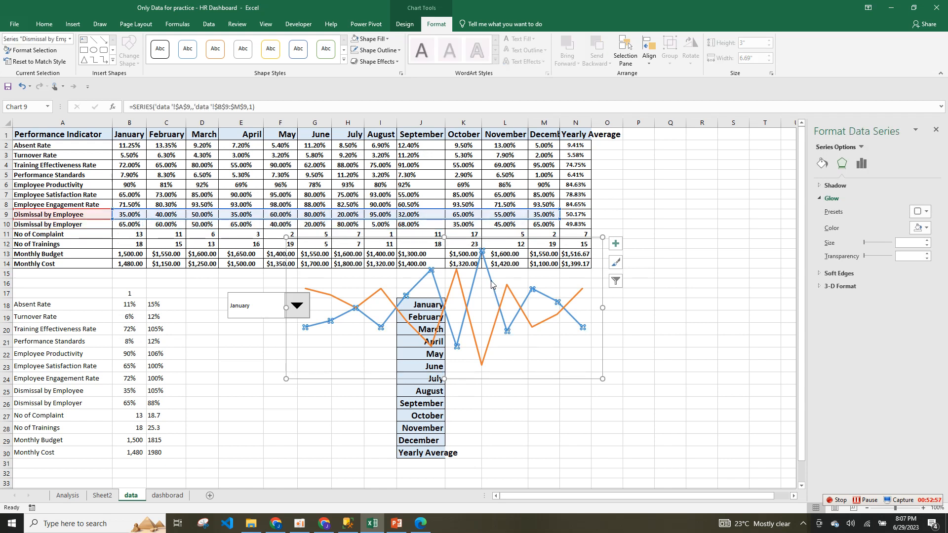
mouse_move(491, 279)
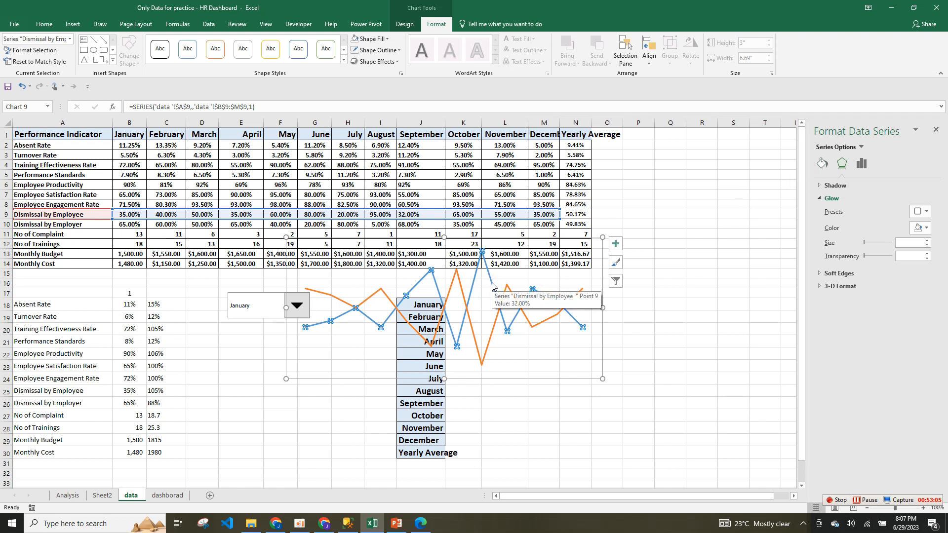
Cut the whole line chart and go to the dashborad sheet.
left_click(605, 238)
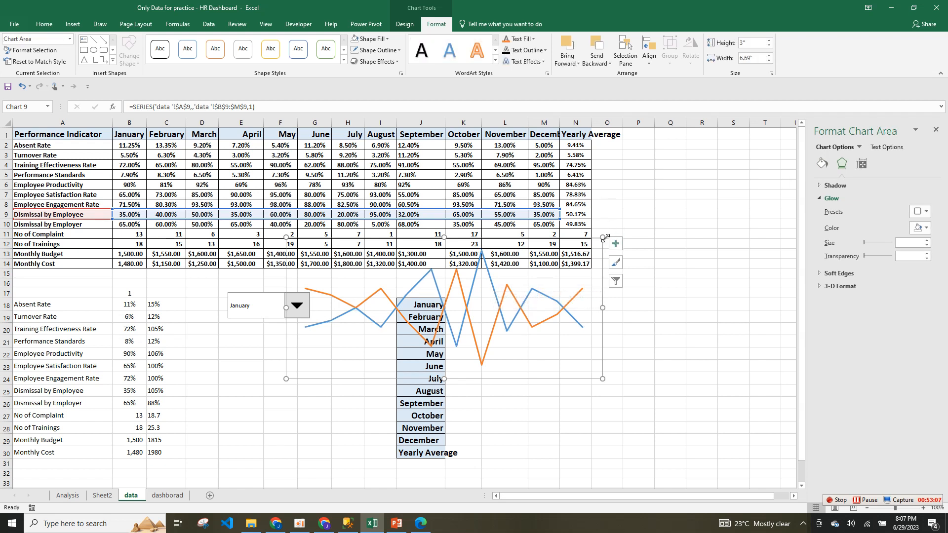
key("ctrl+x")
left_click(157, 497)
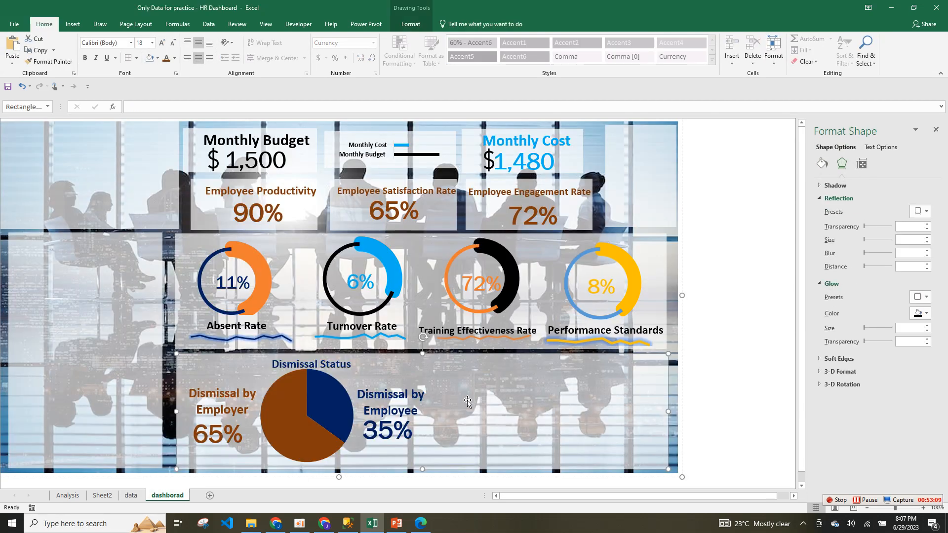
Paste the line chart onto the dashboard, undoing an accidental background move.
right_click(508, 395)
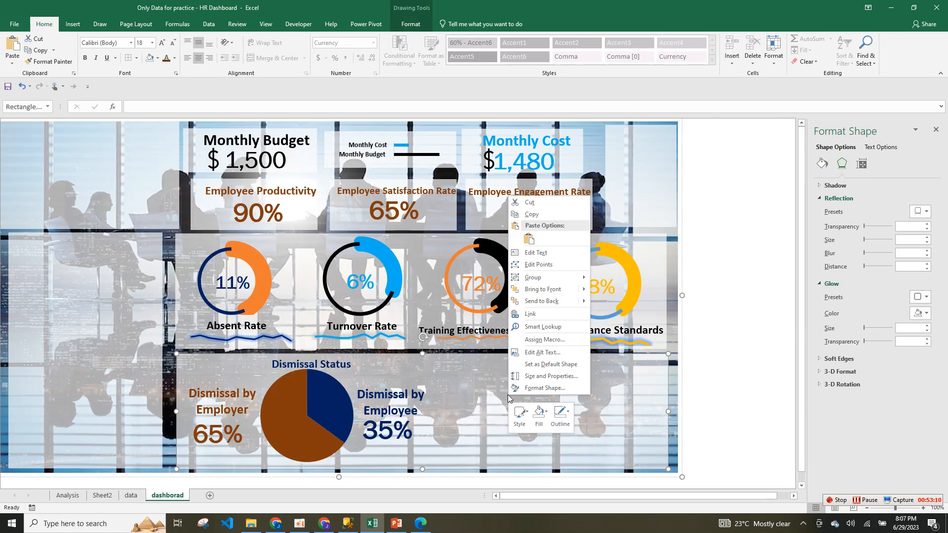
left_click(527, 248)
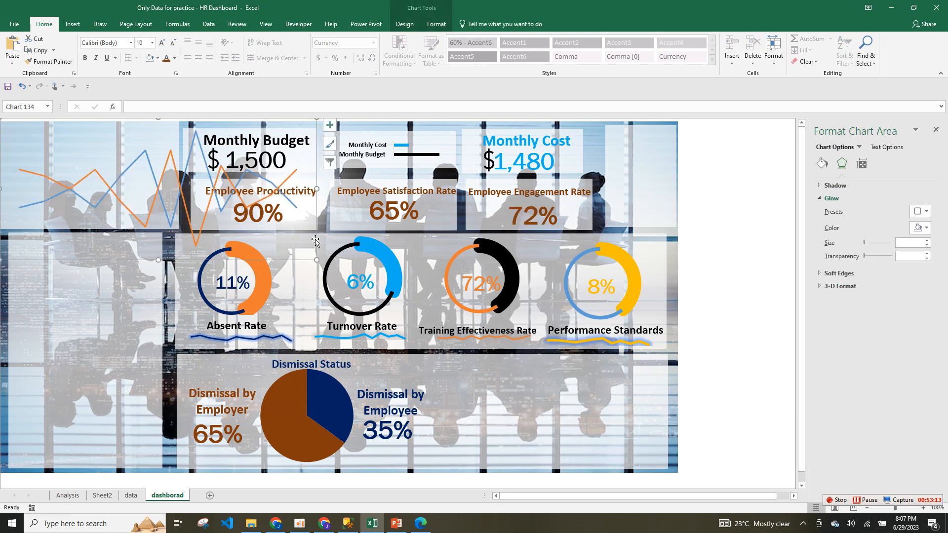
left_click_drag(315, 245, 582, 381)
key("ctrl+z")
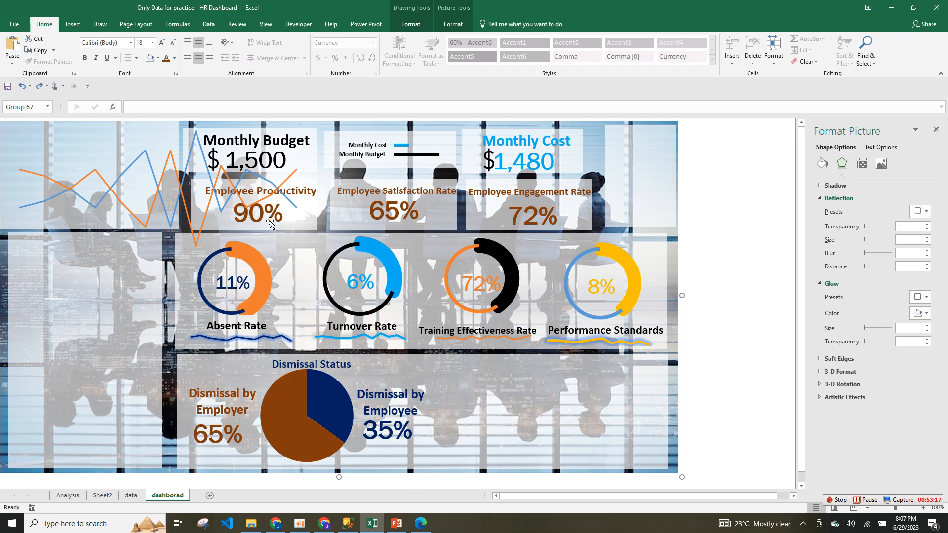
Move the chart into the Dismissal Status section and resize it beside the Employee 35% label.
left_click(217, 194)
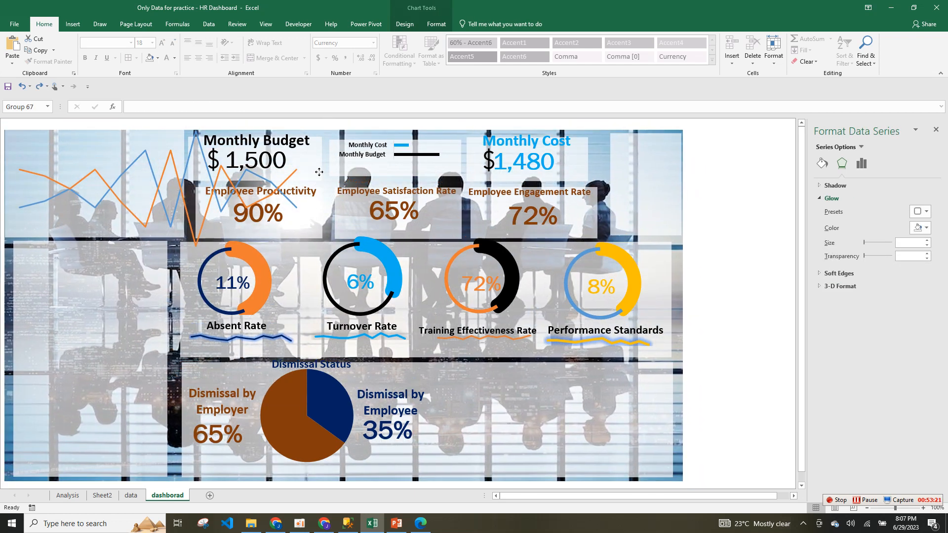
left_click(276, 148)
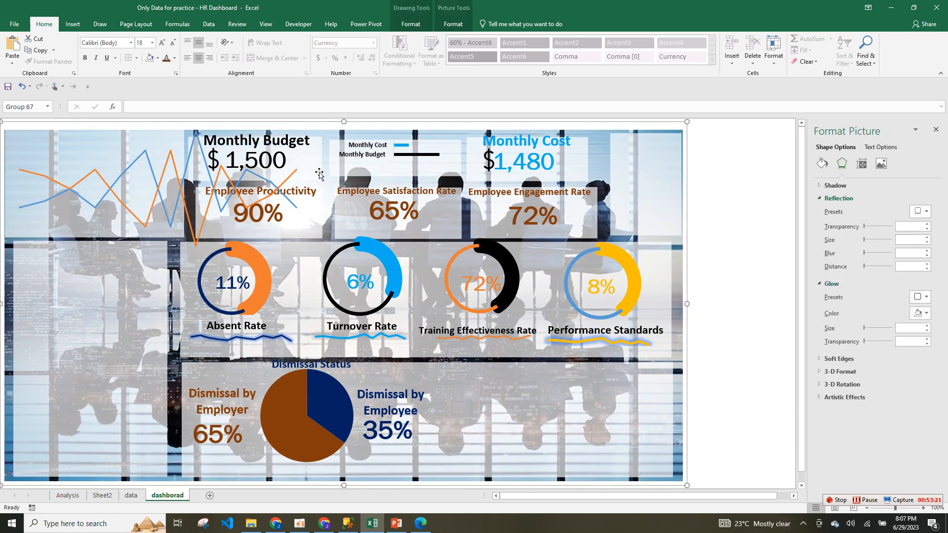
left_click(236, 176)
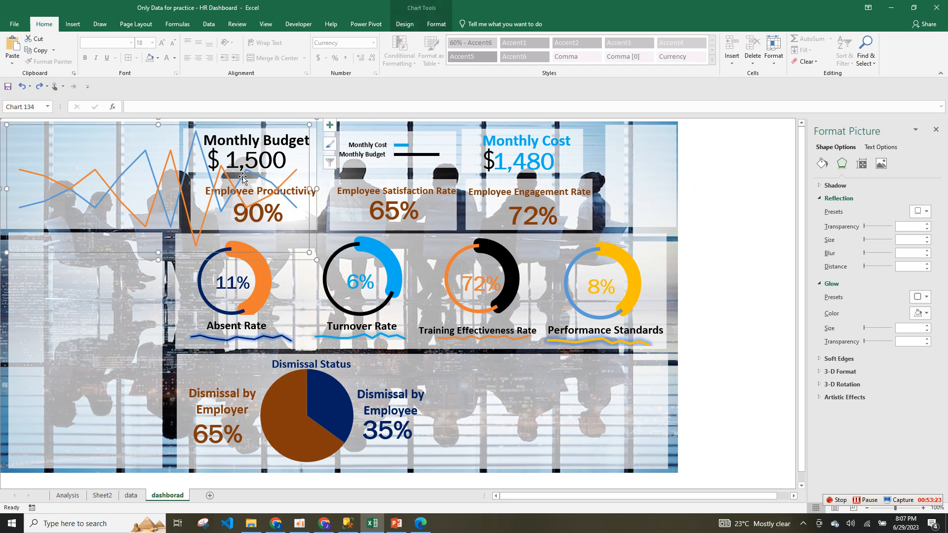
left_click_drag(316, 126, 673, 345)
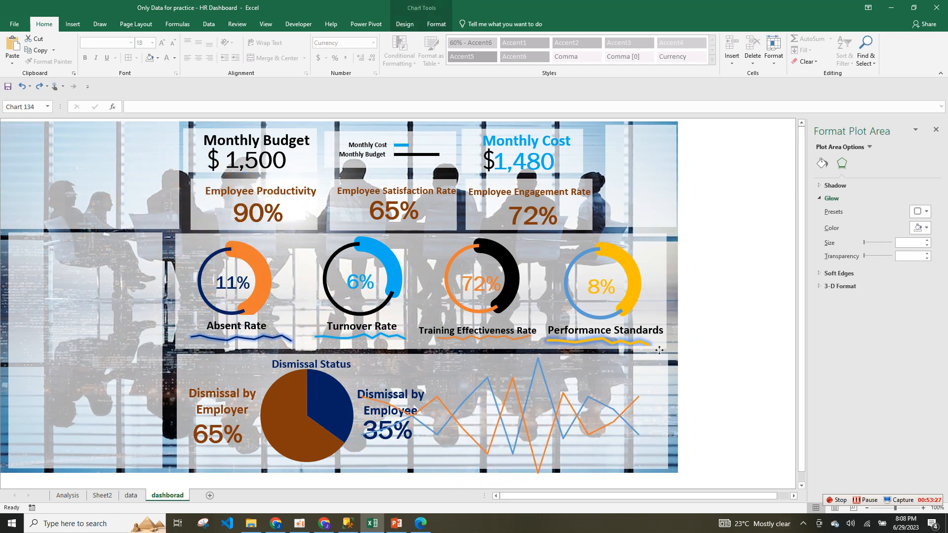
left_click_drag(343, 416, 455, 416)
mouse_move(563, 344)
left_mouse_down()
mouse_move(561, 378)
mouse_move(550, 356)
left_mouse_up()
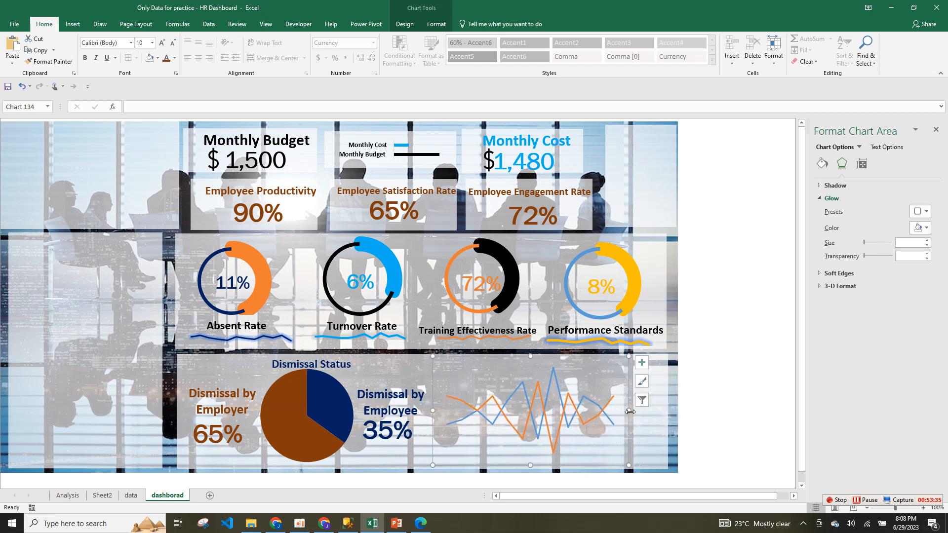
left_click_drag(631, 412, 663, 411)
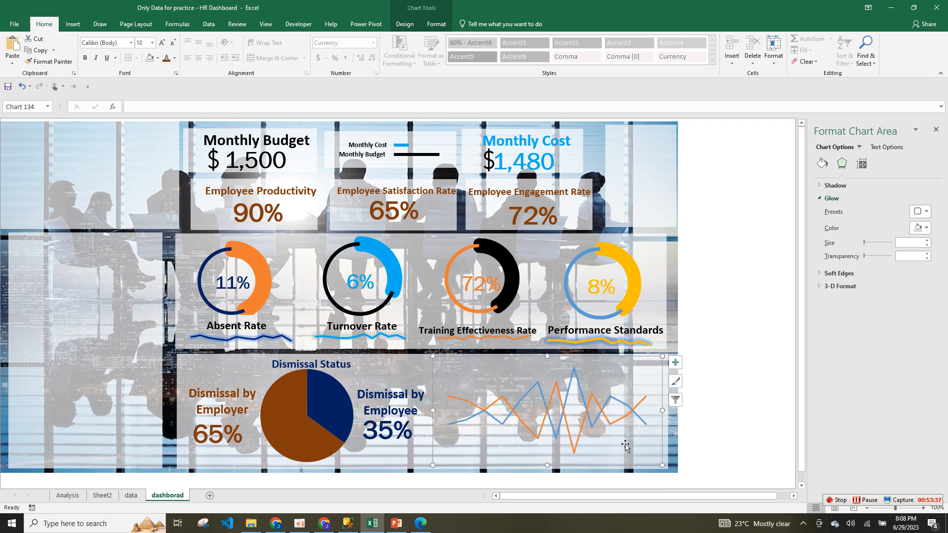
left_click(565, 408)
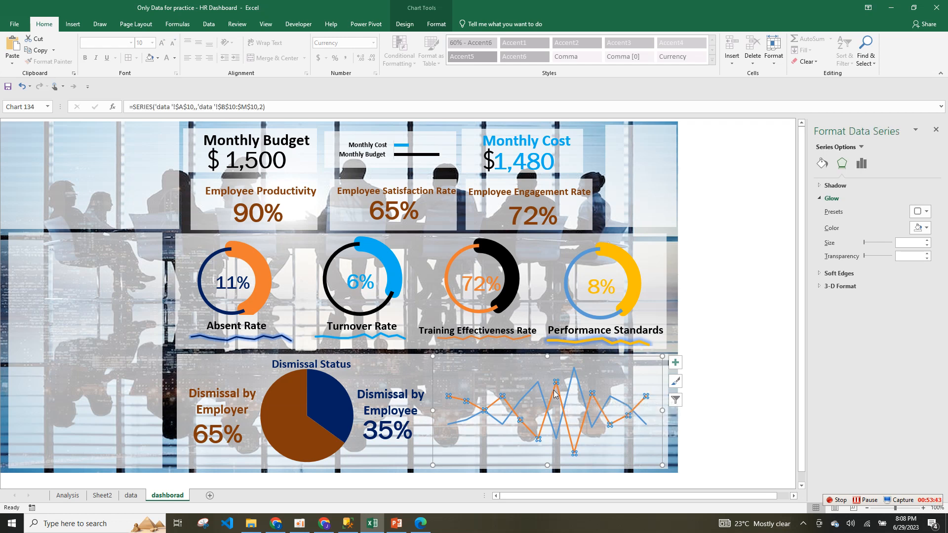
Make the orange line a solid dark brown line via Format Data Series.
right_click(555, 393)
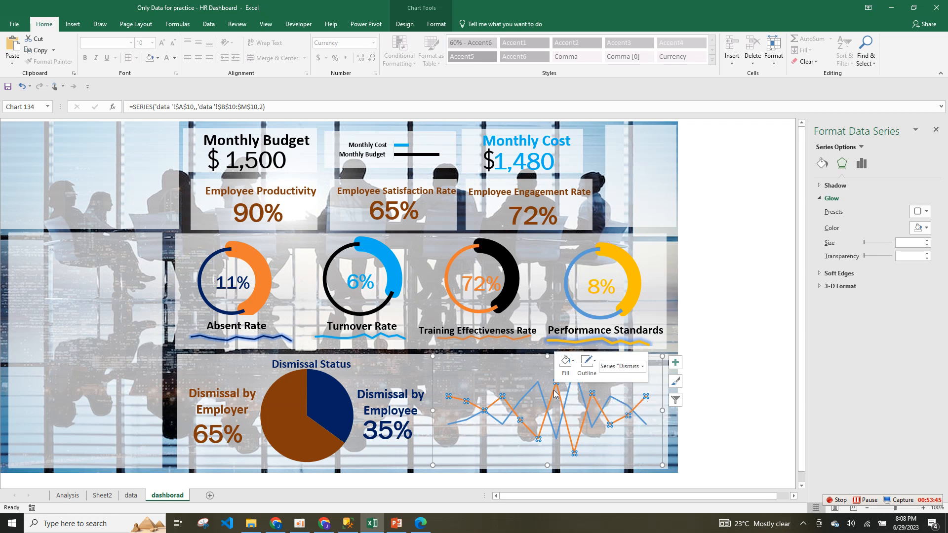
left_click(608, 477)
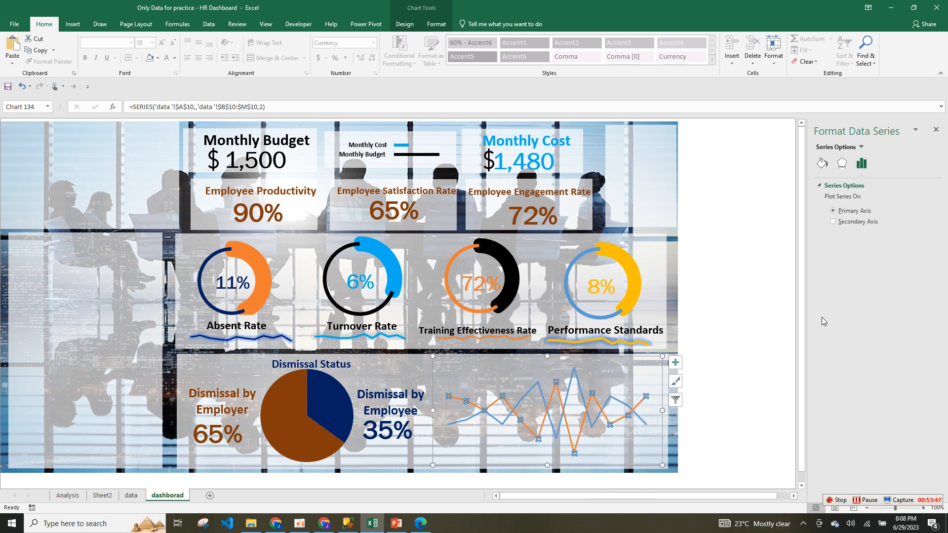
left_click(822, 164)
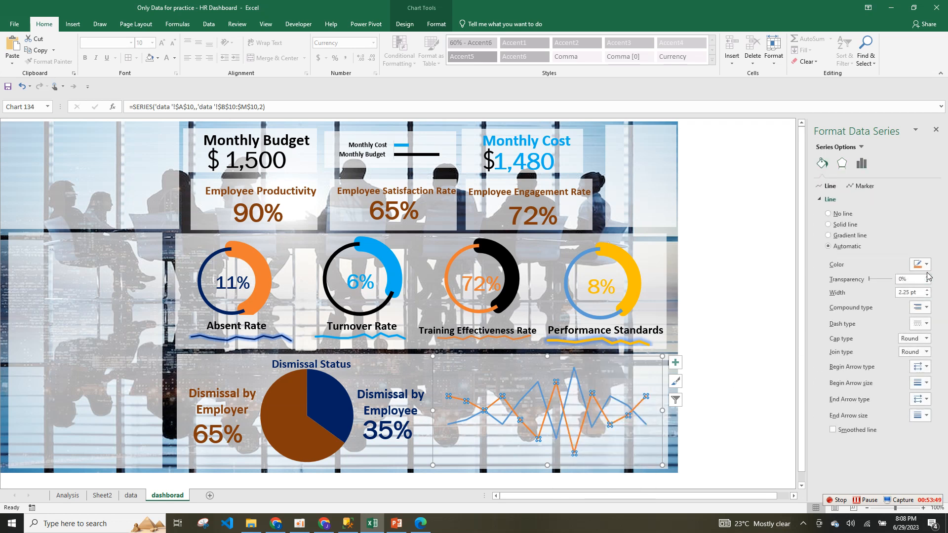
left_click(926, 265)
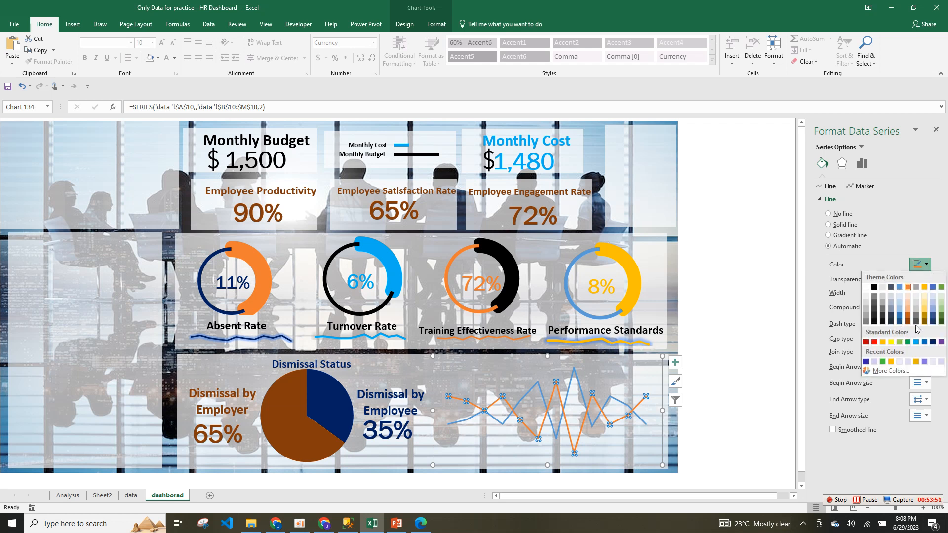
left_click(908, 322)
Colour the blue Dismissal by Employee line dark navy.
left_click(573, 382)
left_click(921, 265)
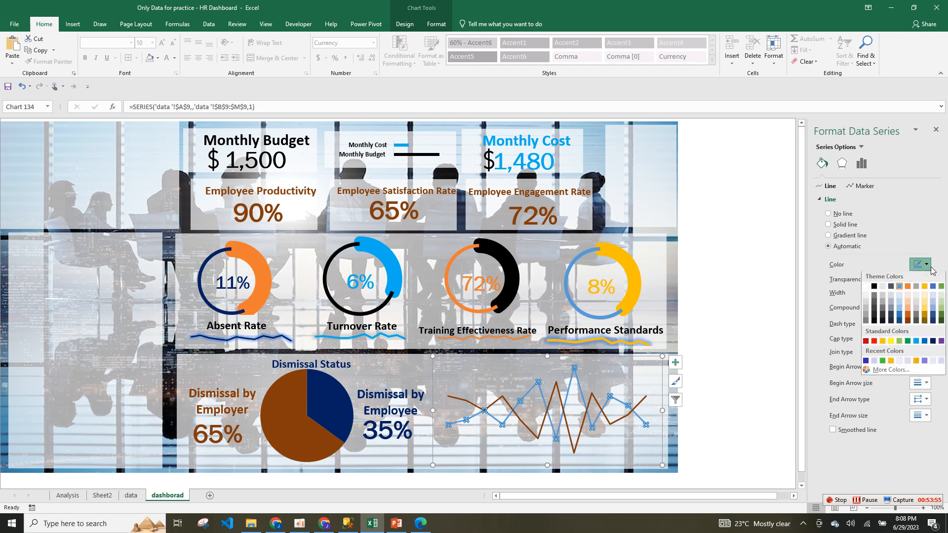
left_click(866, 362)
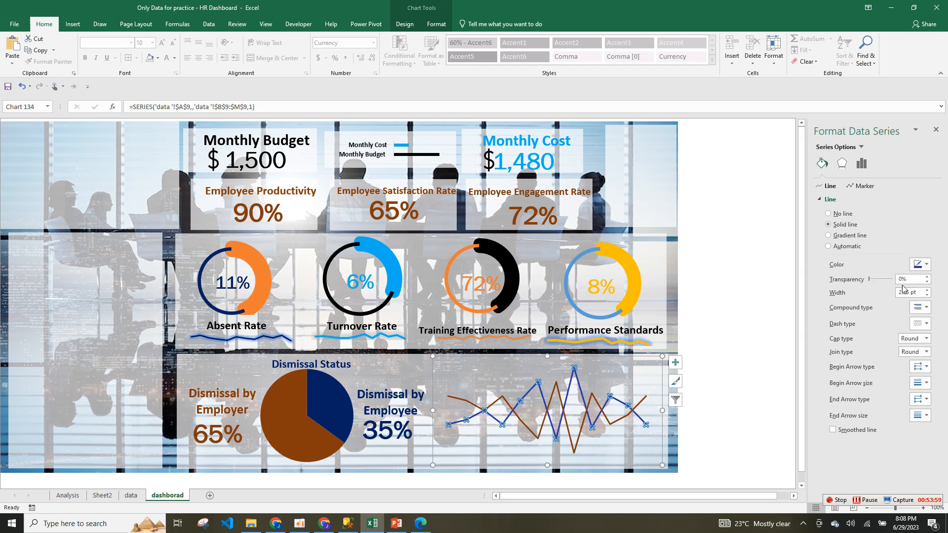
left_click(925, 265)
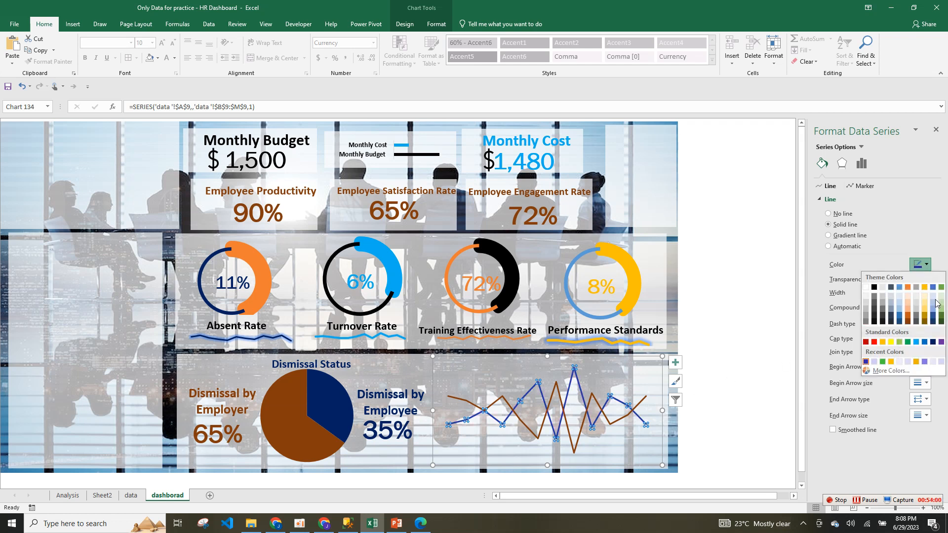
left_click(933, 342)
left_click(708, 376)
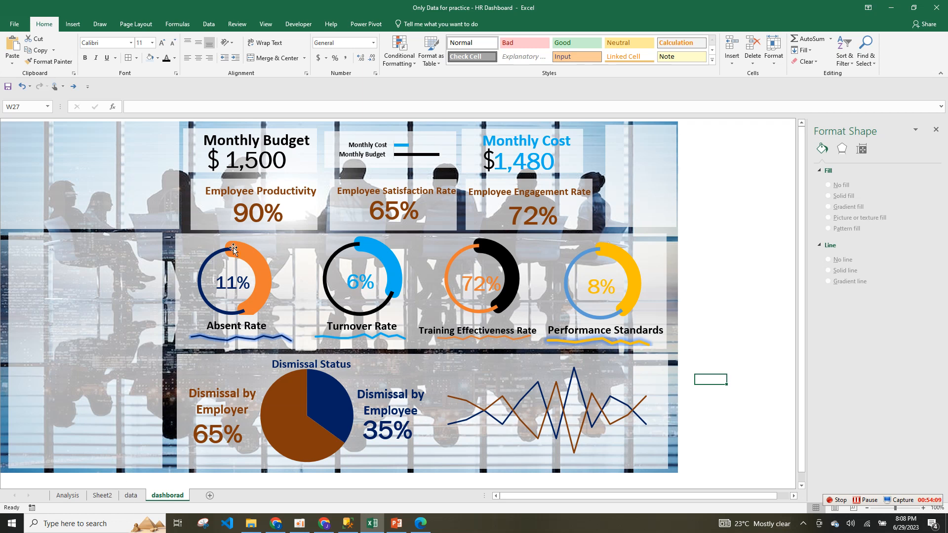
left_click(73, 24)
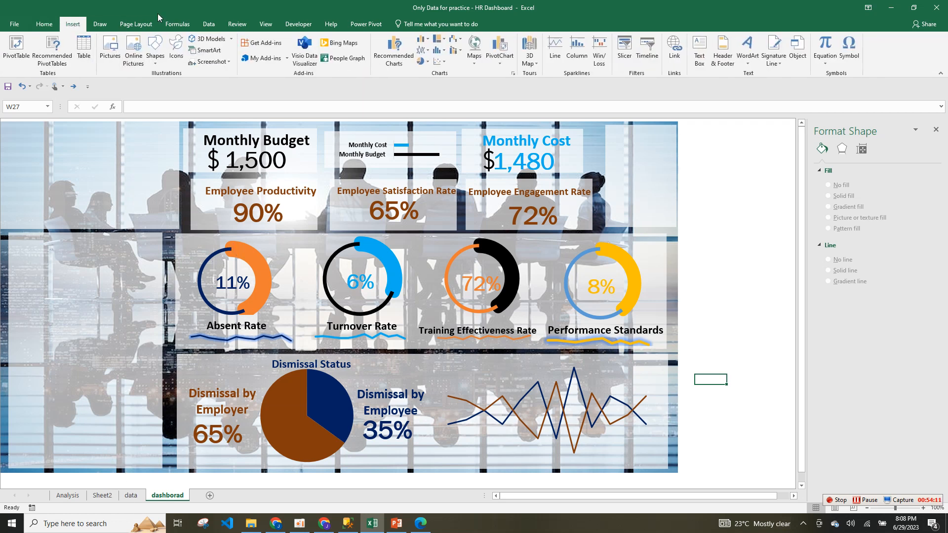
Draw a text box beside the Absent Rate gauge linked to cell data!A27.
left_click(697, 52)
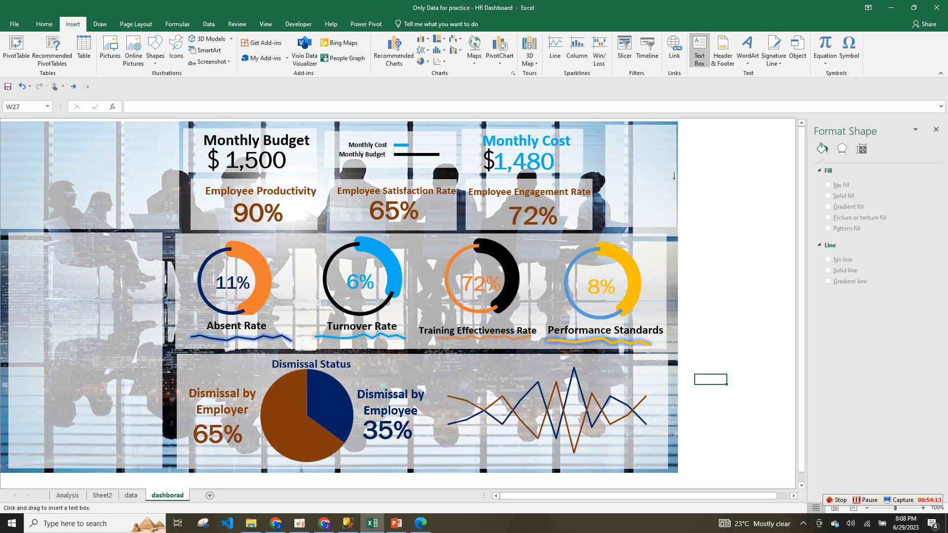
mouse_move(37, 281)
left_mouse_down()
mouse_move(198, 370)
mouse_move(163, 335)
left_mouse_up()
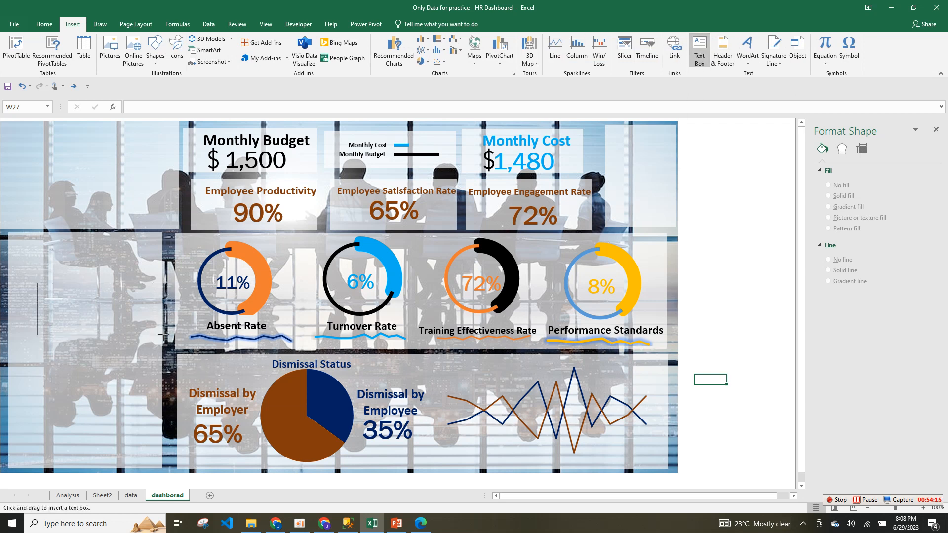
left_click(149, 103)
type("=")
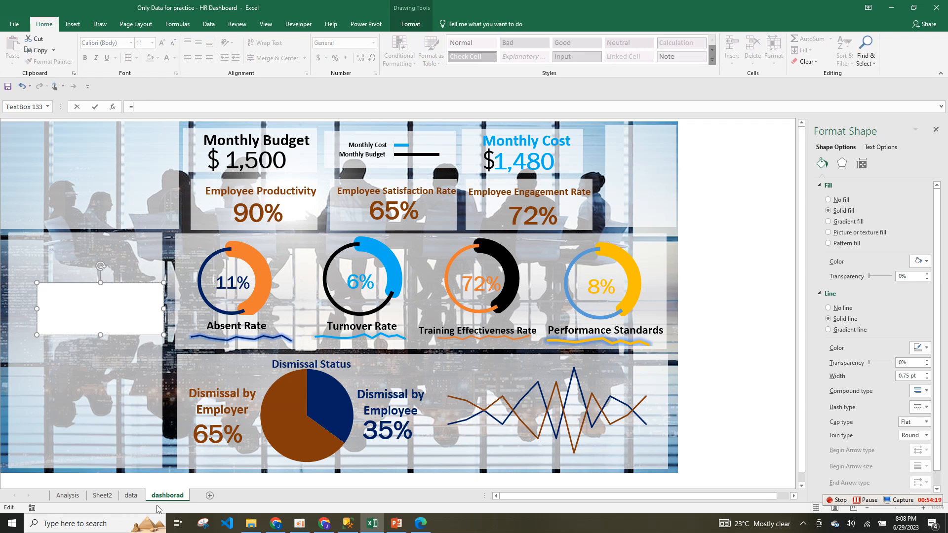
left_click(131, 497)
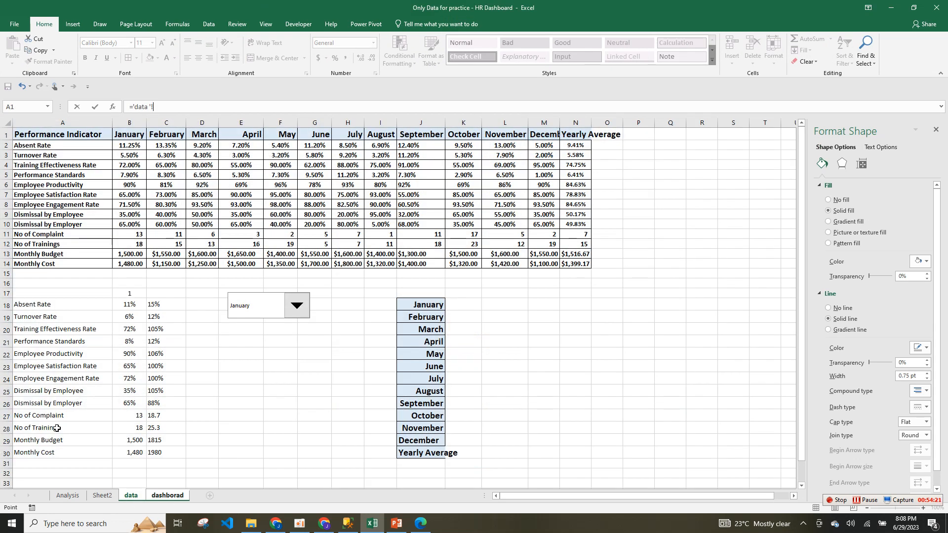
left_click(85, 416)
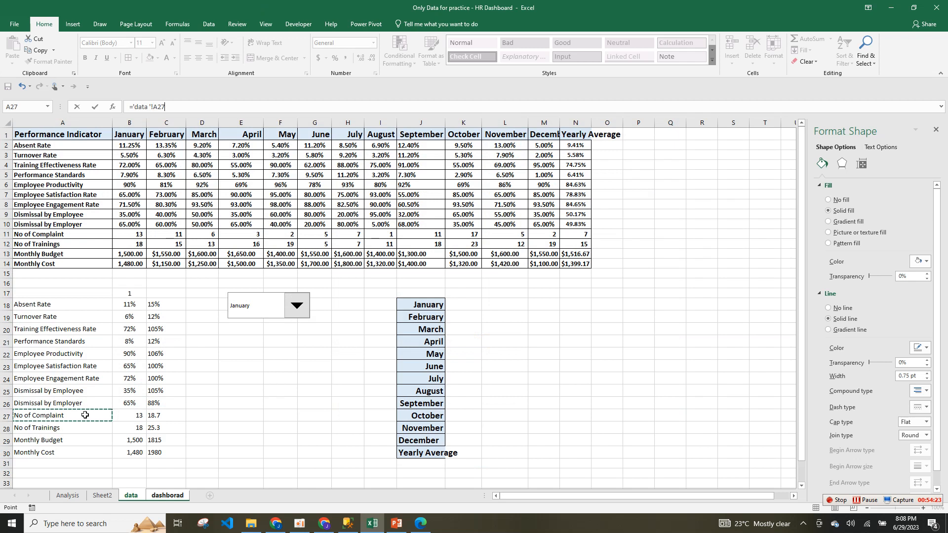
key("Return")
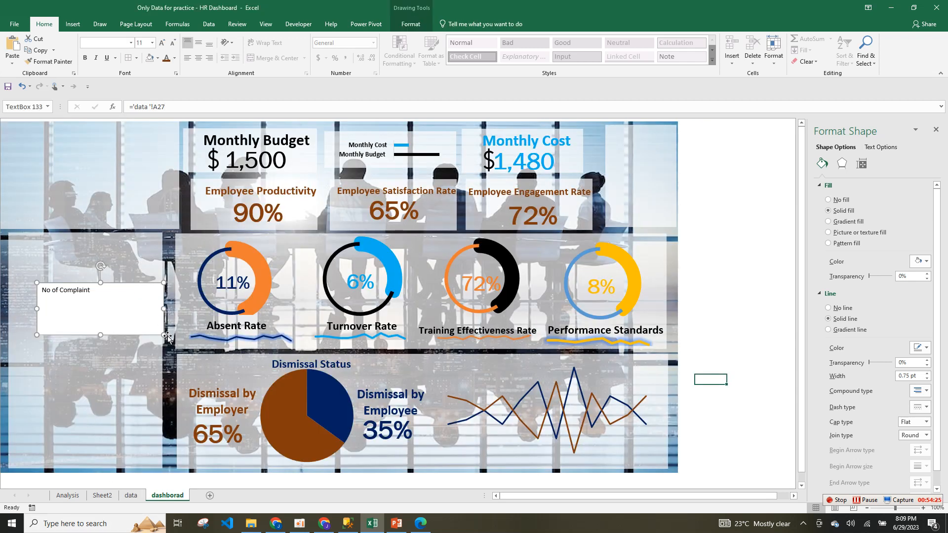
left_click_drag(164, 335, 107, 316)
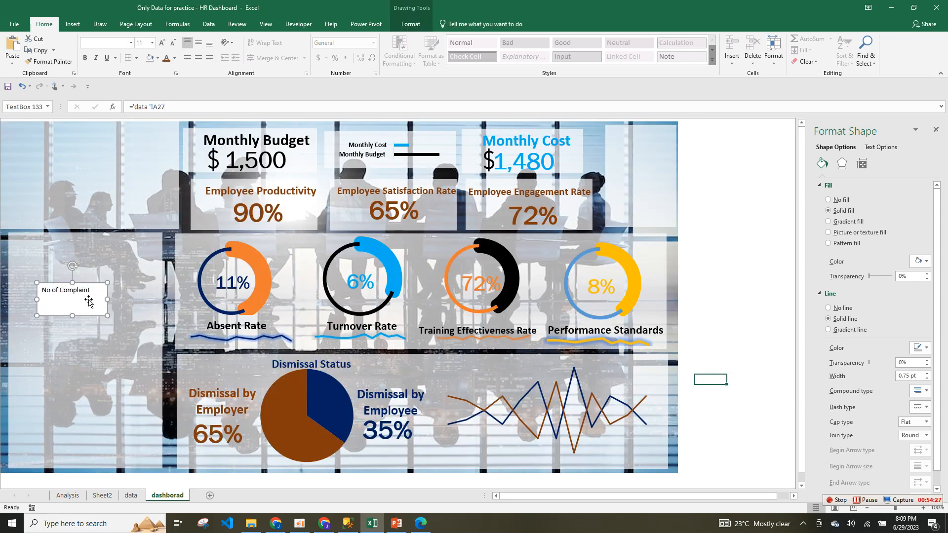
Make the No of Complaint label larger, bold and centred in a wider, taller box.
double_click(88, 299)
left_click(162, 42)
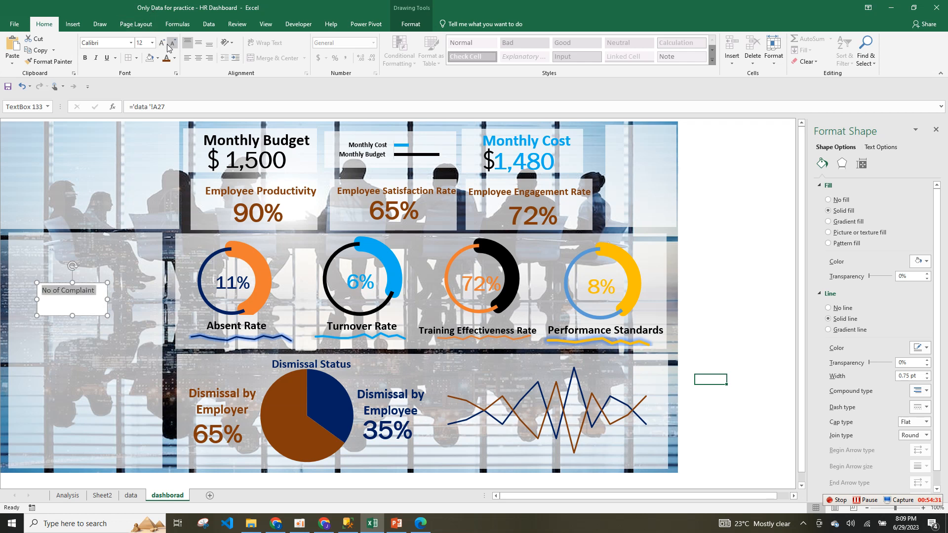
left_click(163, 42)
left_click(162, 42)
left_click(163, 42)
left_click(85, 61)
left_click(162, 42)
left_click(162, 43)
left_click(162, 42)
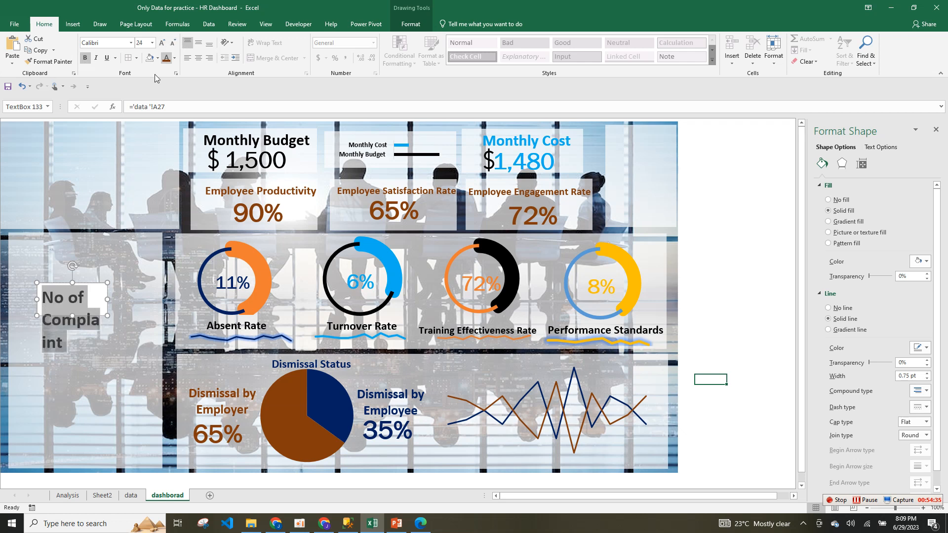
left_click_drag(107, 300, 153, 299)
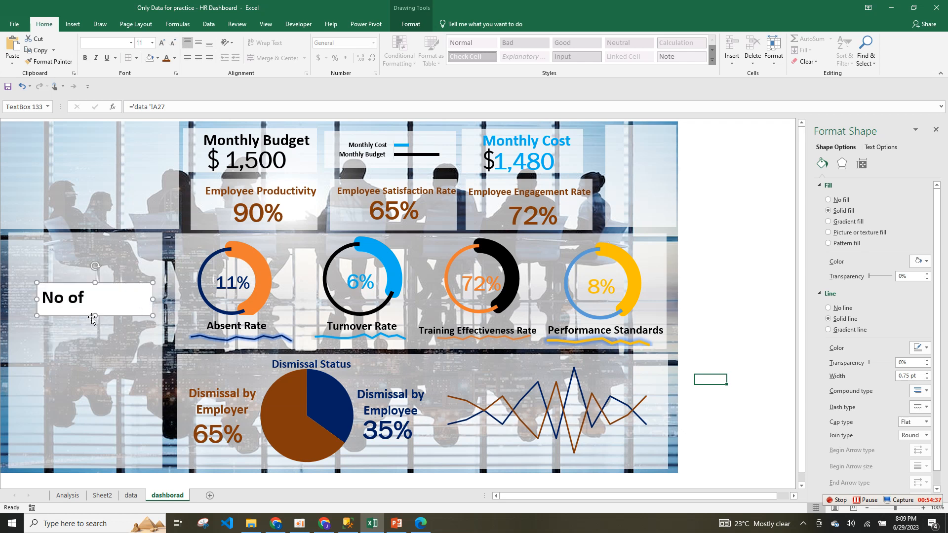
left_click_drag(97, 316, 95, 344)
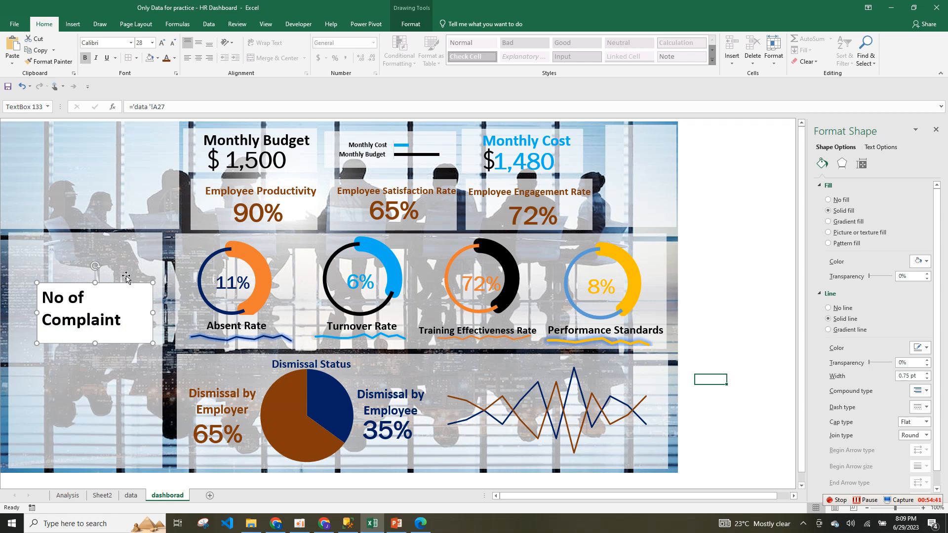
triple_click(95, 322)
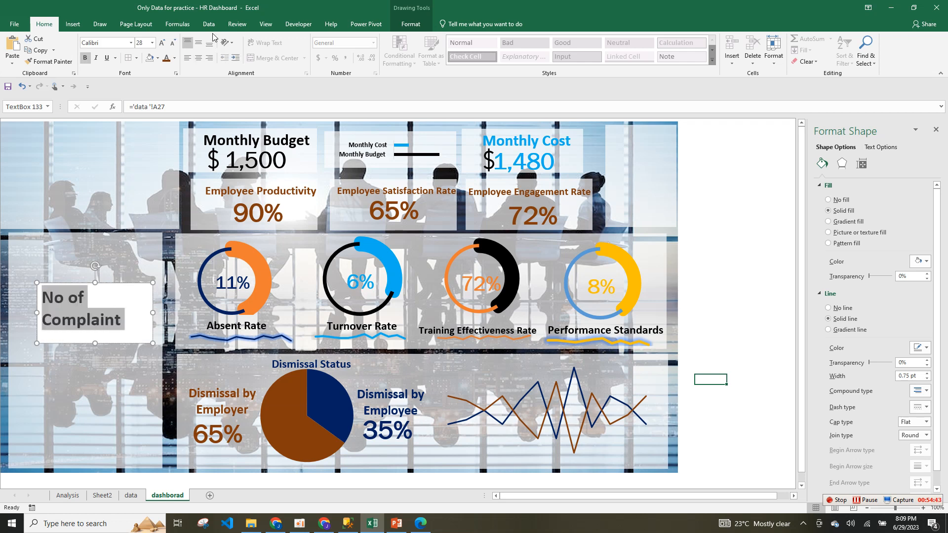
left_click(199, 58)
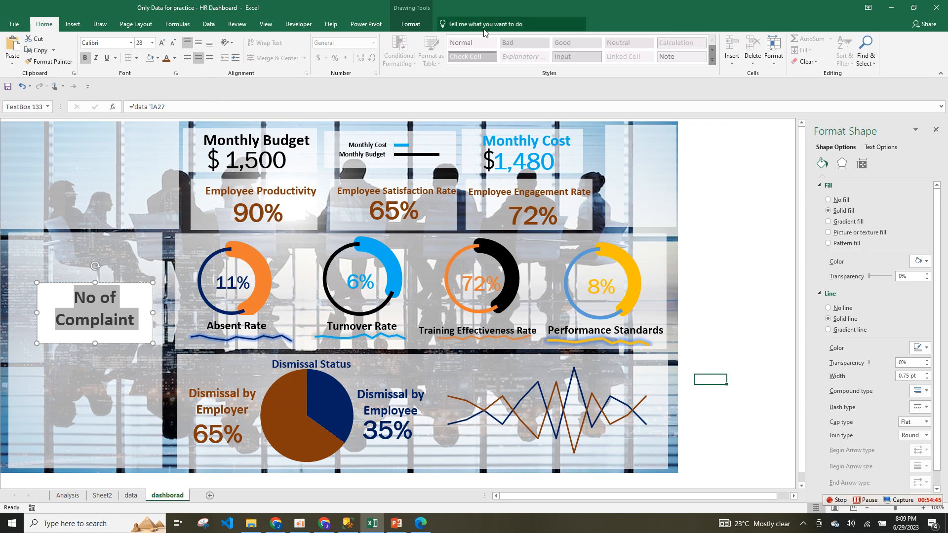
Give the label box No Fill and No Outline, then fit its size to the text.
left_click(415, 29)
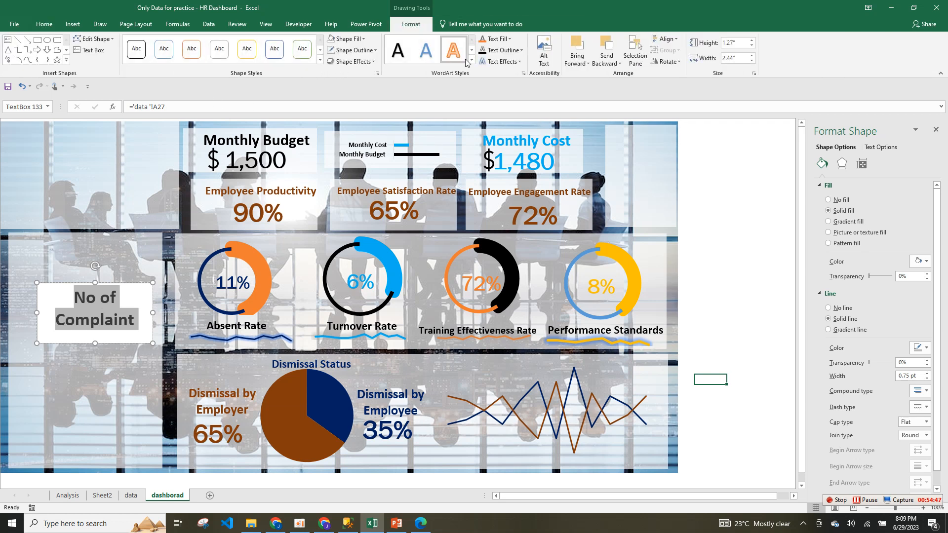
left_click(364, 39)
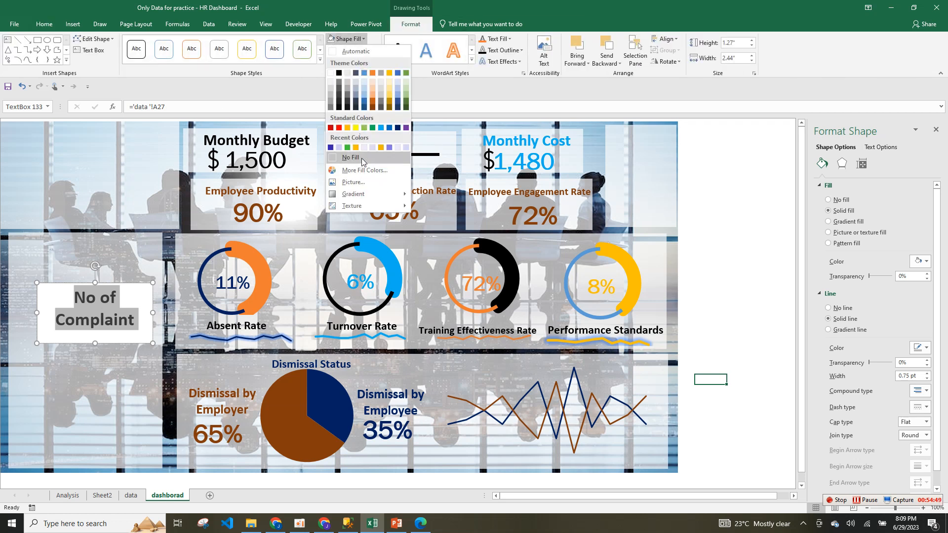
left_click(357, 158)
left_click(371, 53)
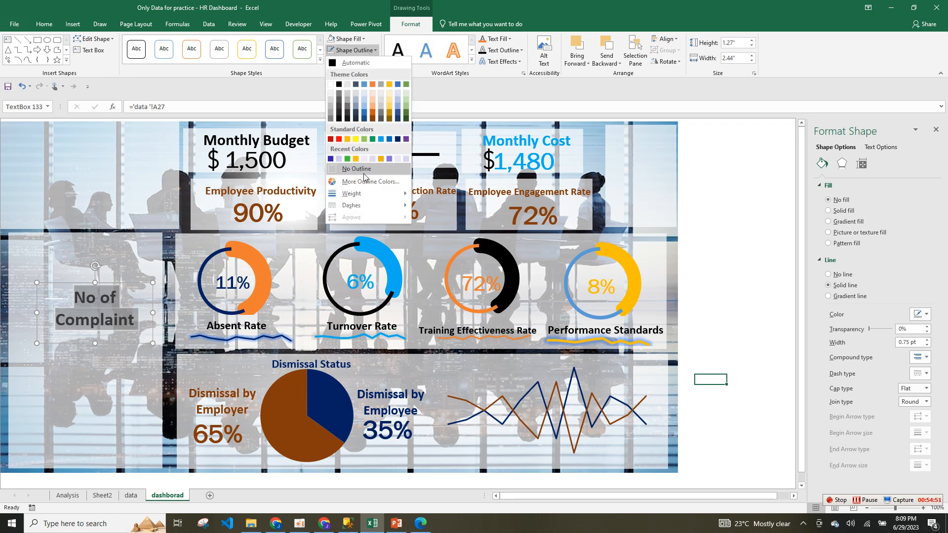
left_click(366, 175)
left_click_drag(152, 284, 154, 282)
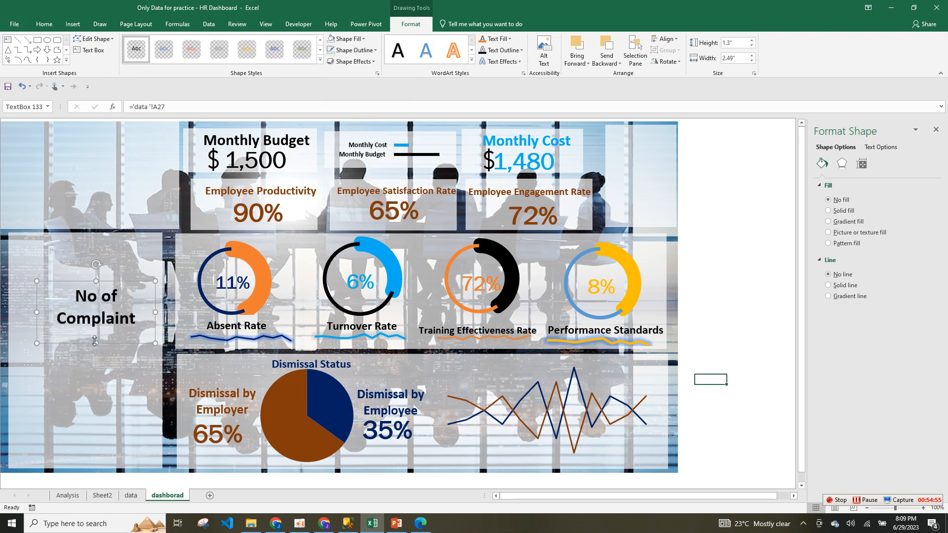
left_click_drag(153, 345, 123, 448)
Duplicate the No of Complaint label and relink the copy to ='data'!B27 to show 13.
key("ctrl+d")
left_click_drag(117, 316, 111, 345)
key("ctrl+d")
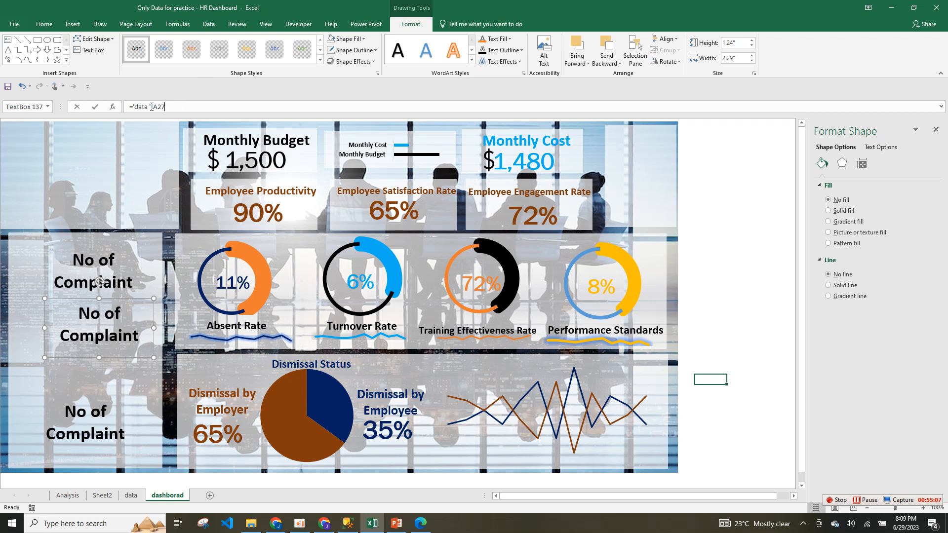
triple_click(152, 106)
type("=")
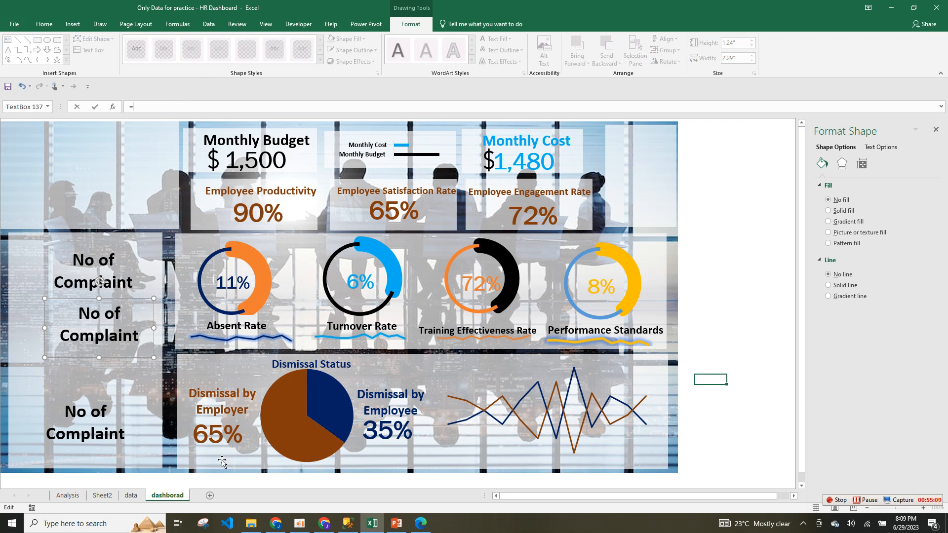
left_click(129, 496)
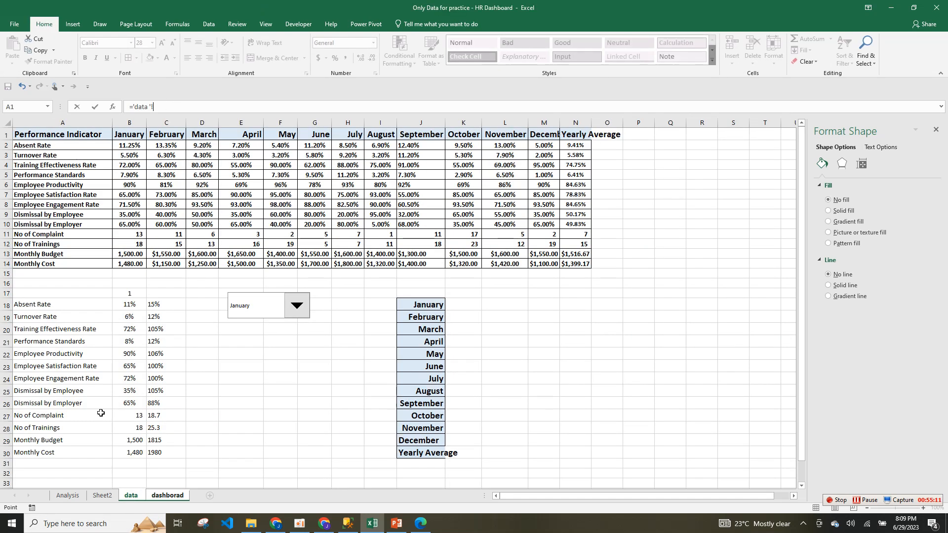
left_click(130, 416)
key("Return")
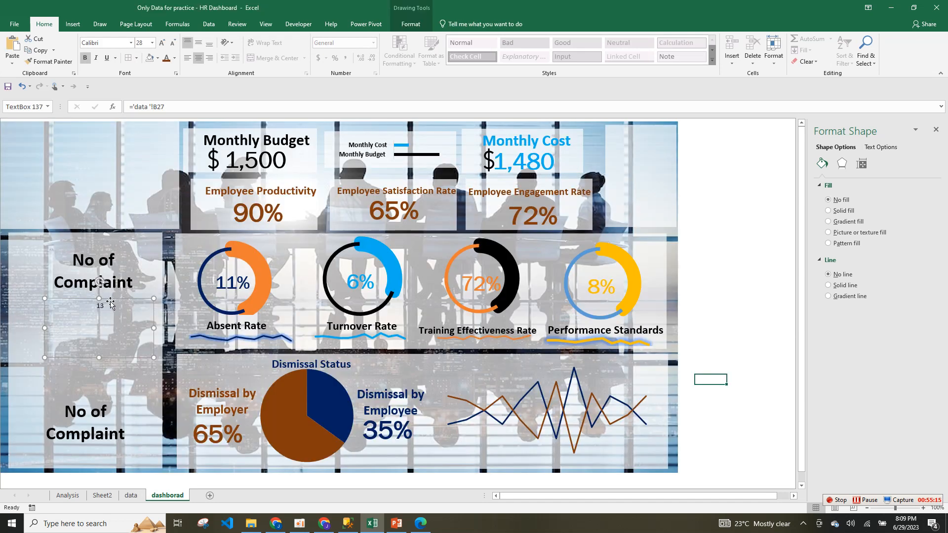
Set the 13 count to Franklin Gothic Book at 72 pt, then duplicate the box.
key("ctrl+a")
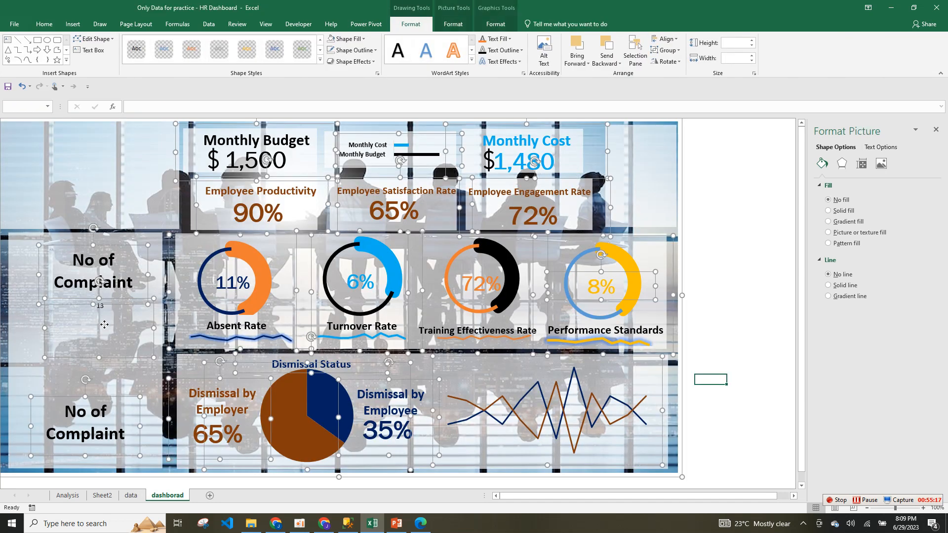
left_click(101, 348)
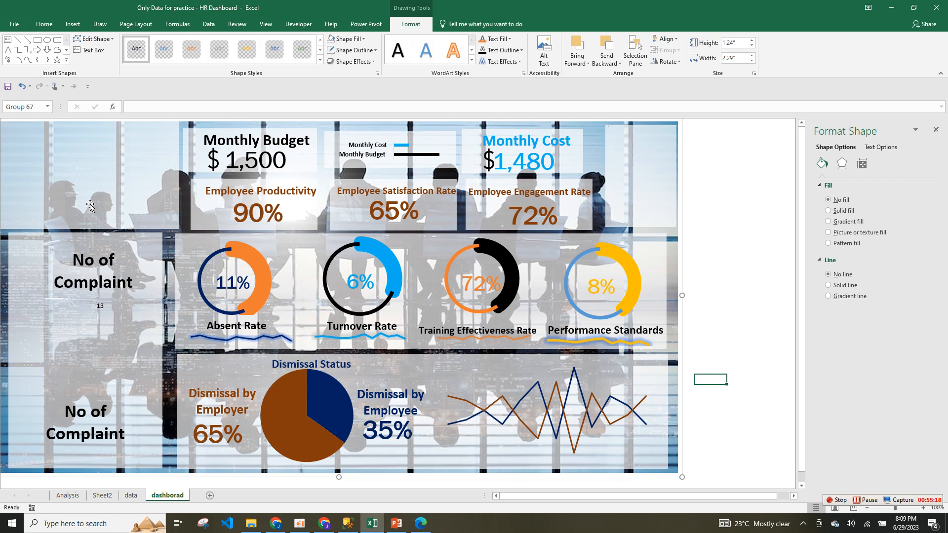
left_click(100, 308)
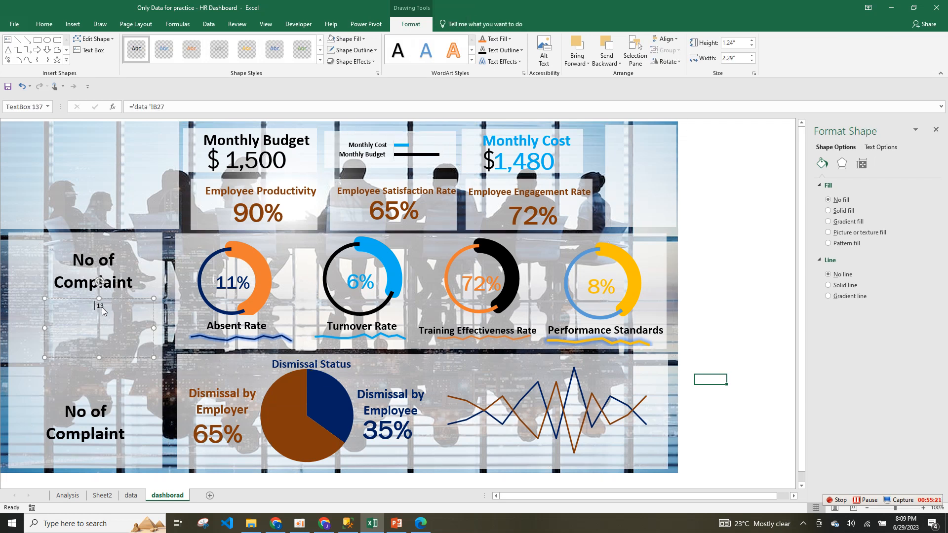
left_click(44, 24)
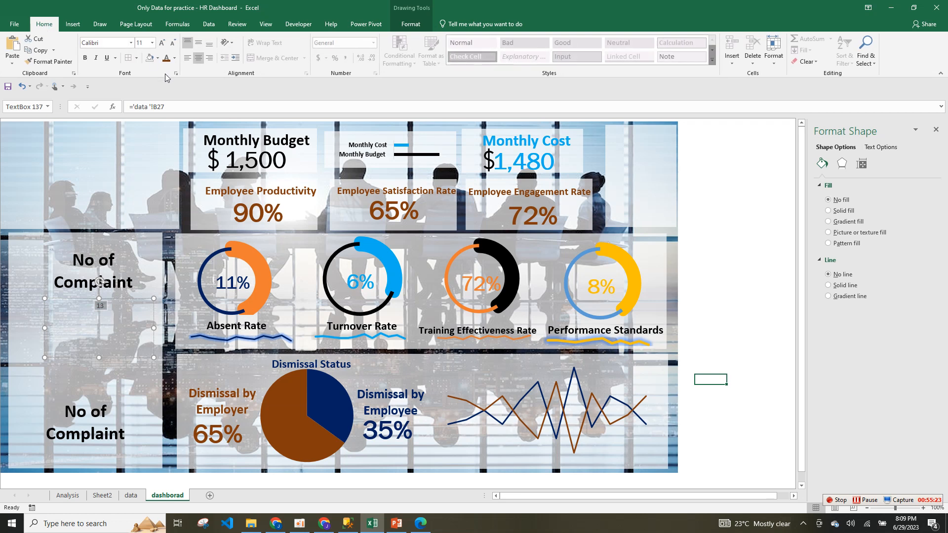
left_click(174, 59)
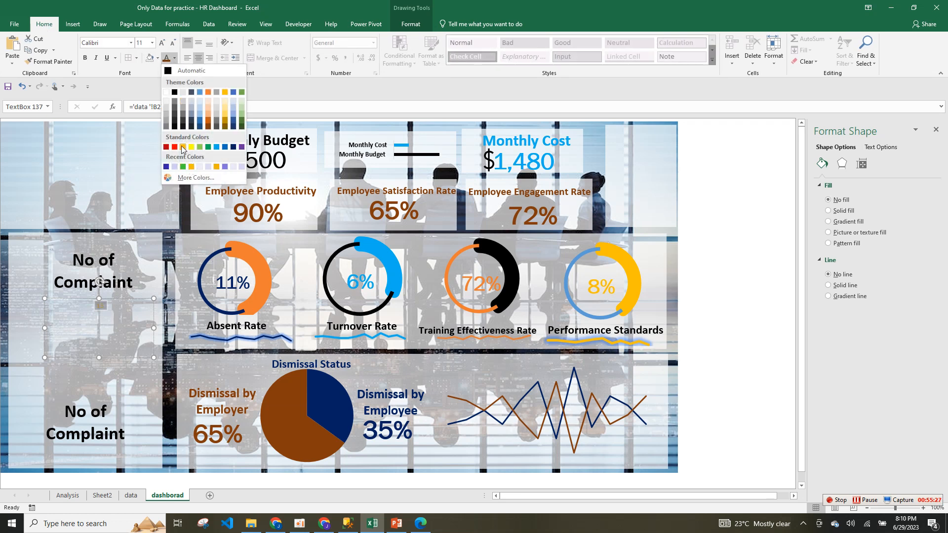
left_click(86, 63)
left_click(130, 45)
type("Franklin Gothic Book")
key("Return")
left_click(162, 42)
left_click(162, 43)
left_click(162, 43)
left_click(162, 42)
left_click(162, 43)
left_click(162, 43)
left_click(162, 43)
left_click(162, 43)
left_click(162, 43)
left_click(162, 43)
left_click(162, 43)
left_click(162, 43)
left_click(162, 43)
left_click(162, 43)
left_click(162, 43)
left_click(162, 43)
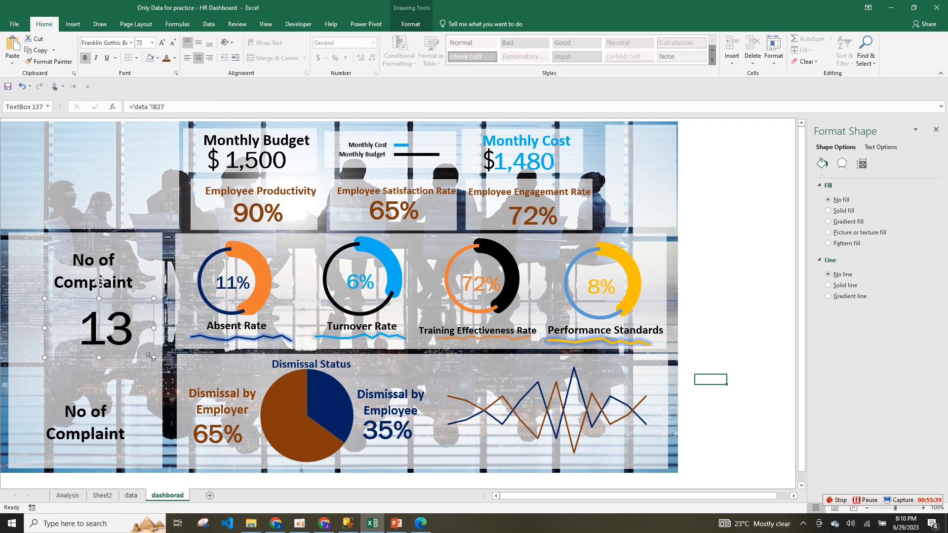
key("ctrl+d")
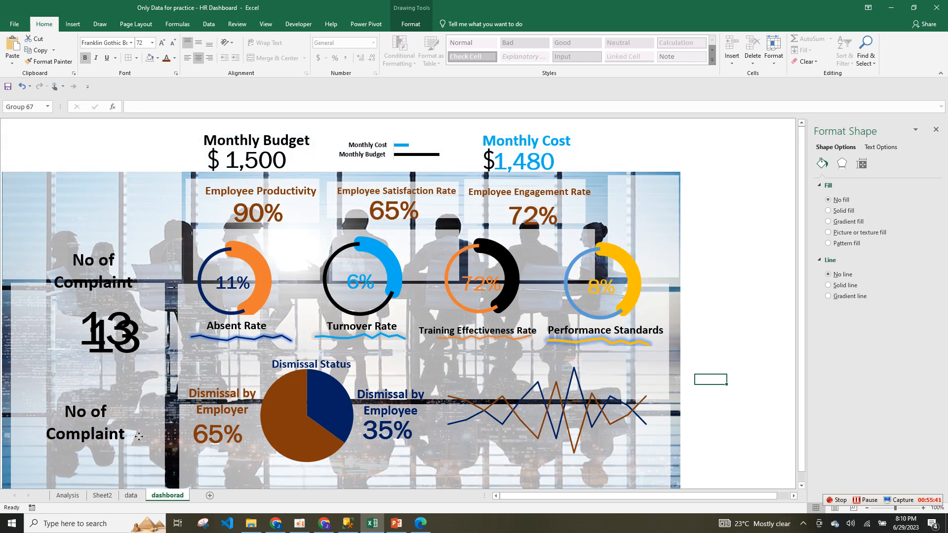
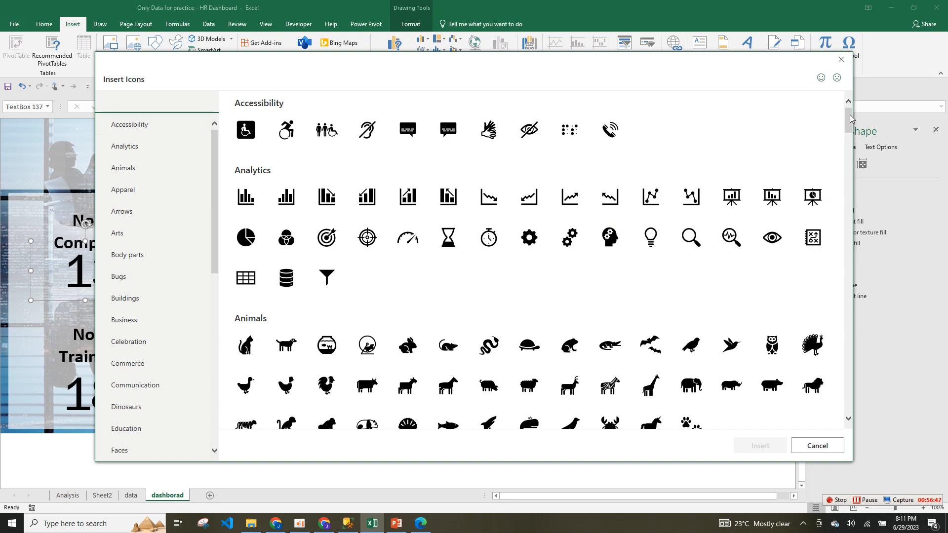
Dismiss the feedback form shown in the Insert Icons dialog.
mouse_move(850, 118)
left_mouse_down()
mouse_move(876, 232)
mouse_move(850, 130)
left_mouse_up()
left_click(837, 78)
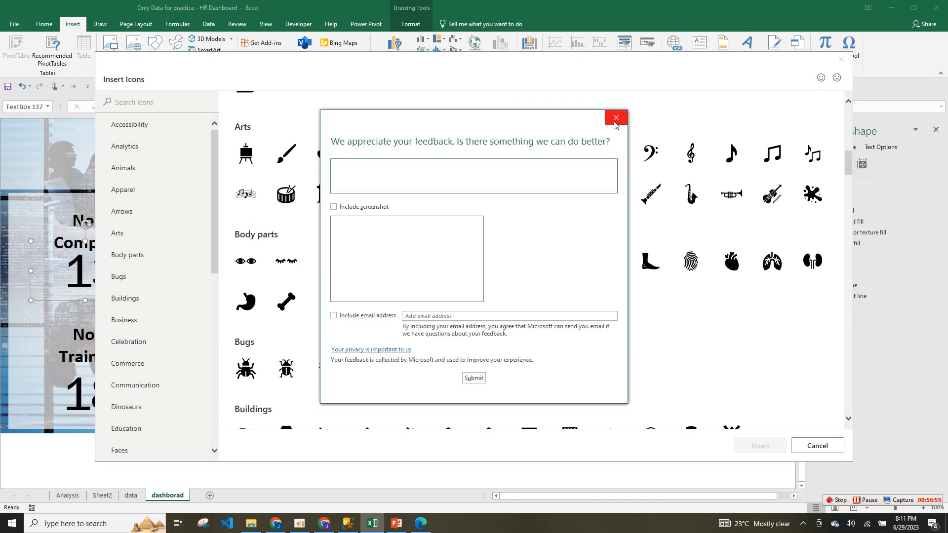
left_click(617, 118)
left_click_drag(847, 168, 811, 243)
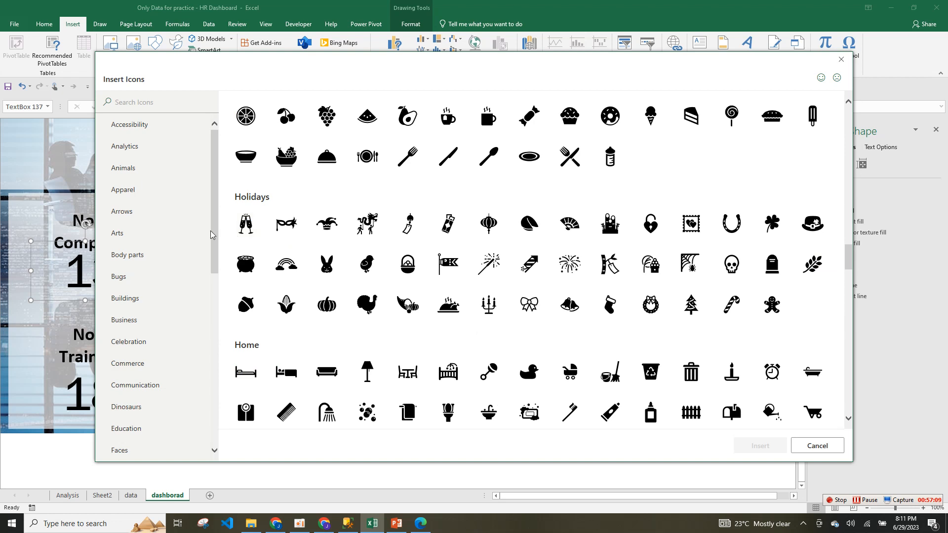
Choose the sad-face icon and the business people-with-rising-arrow icon, then insert both.
left_click(151, 133)
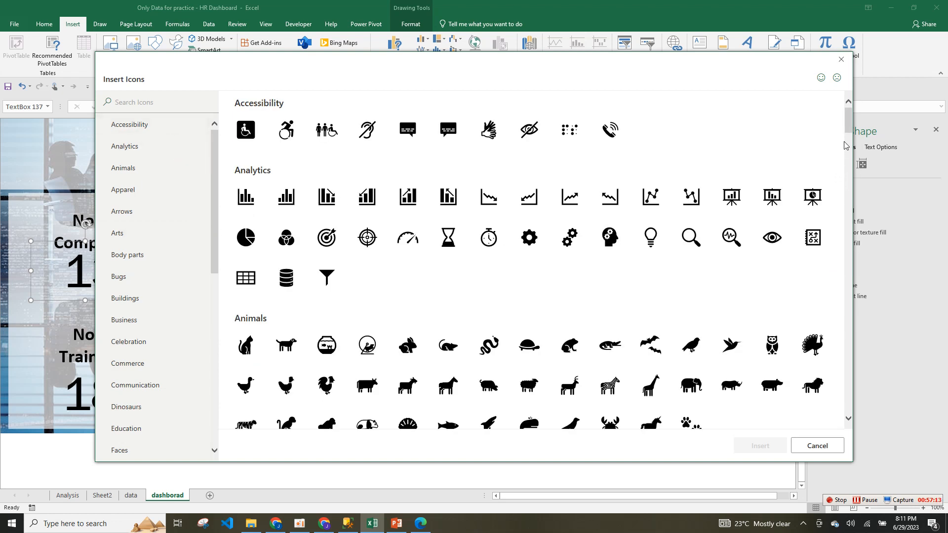
left_click(144, 158)
left_click_drag(849, 129, 857, 247)
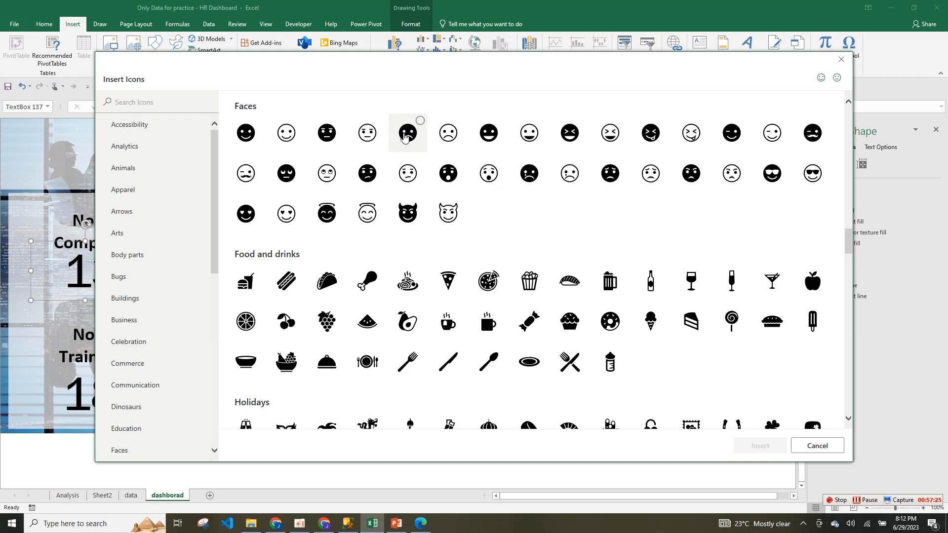
left_click(405, 136)
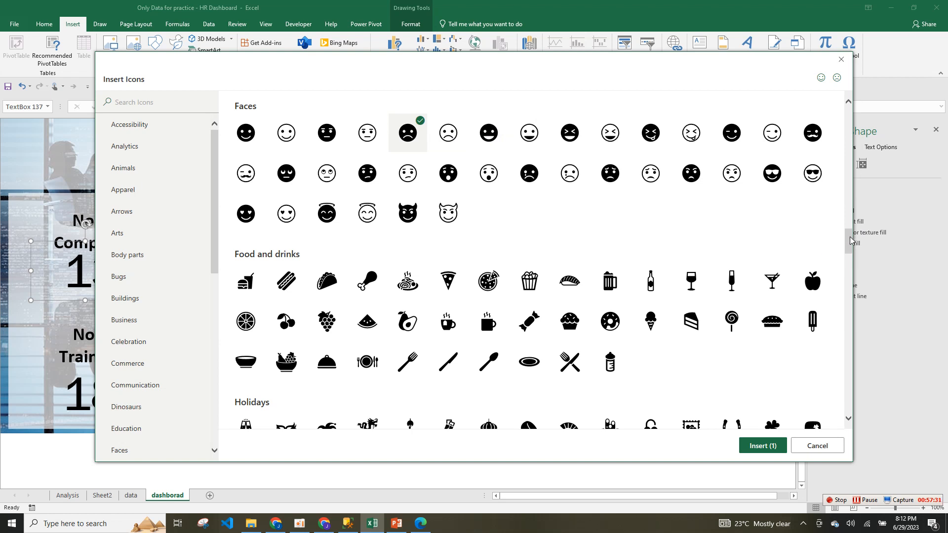
left_click_drag(852, 244, 834, 406)
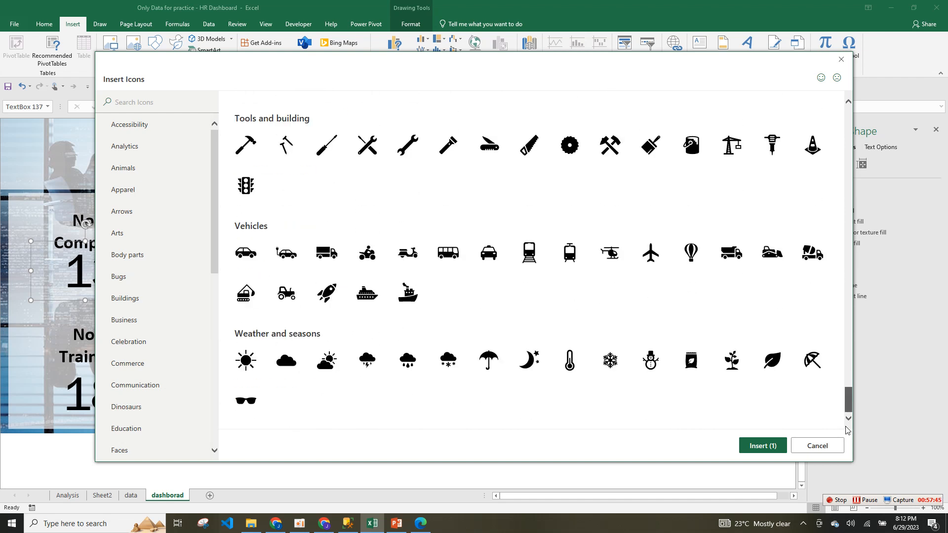
left_click_drag(847, 405, 857, 194)
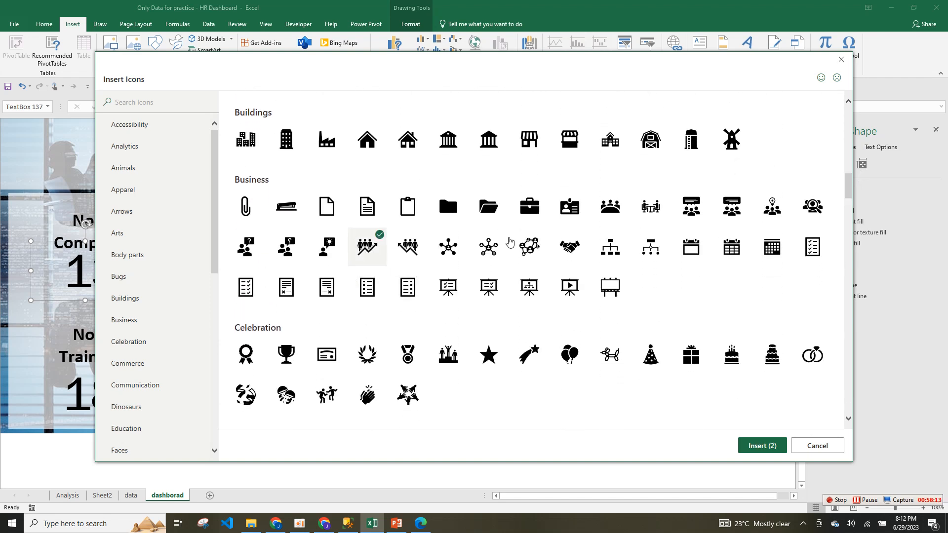
left_click(757, 446)
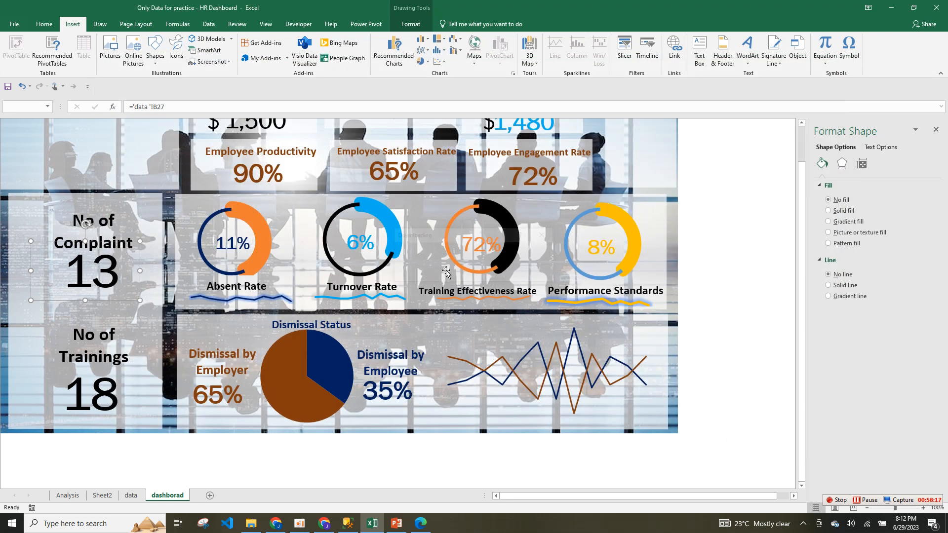
Place the people-with-arrow icon beside the 18 trainings count and nudge the 18 into position.
left_click_drag(740, 341, 422, 287)
left_click(402, 320)
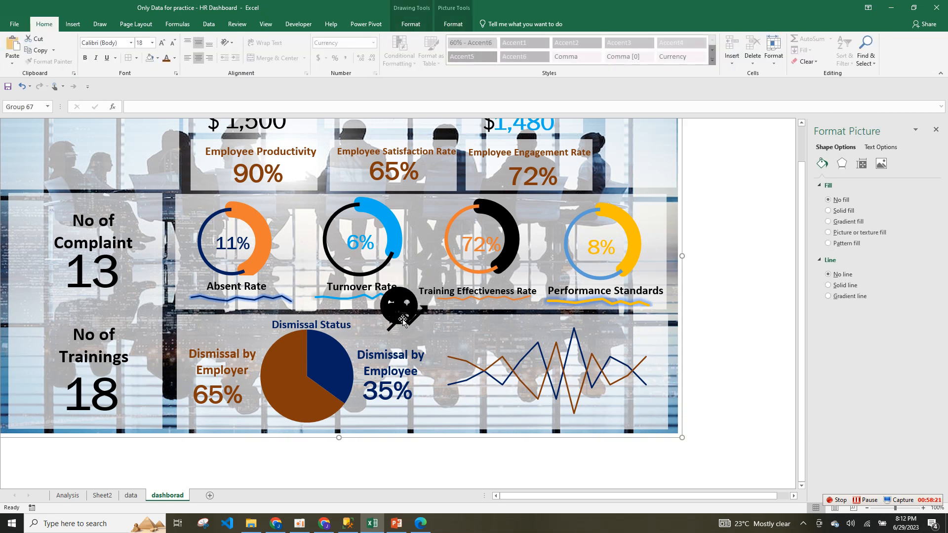
left_click(402, 320)
left_click_drag(403, 320, 37, 389)
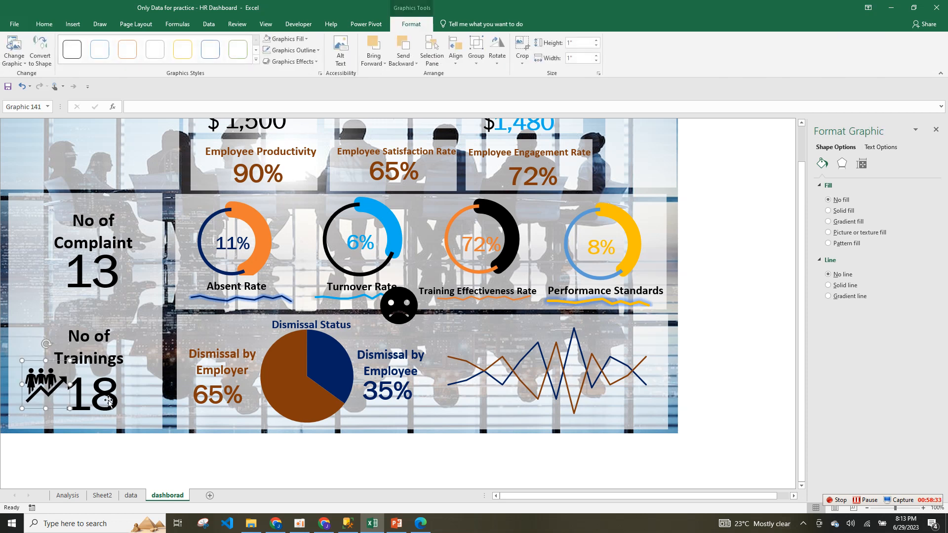
left_click(110, 404)
left_click_drag(137, 382, 137, 381)
Move the sad face beside 13 and group it with the No of Complaint title and count.
left_click(414, 302)
left_click_drag(415, 302, 62, 266)
left_click(94, 244, "ctrl")
left_click(92, 229, "ctrl")
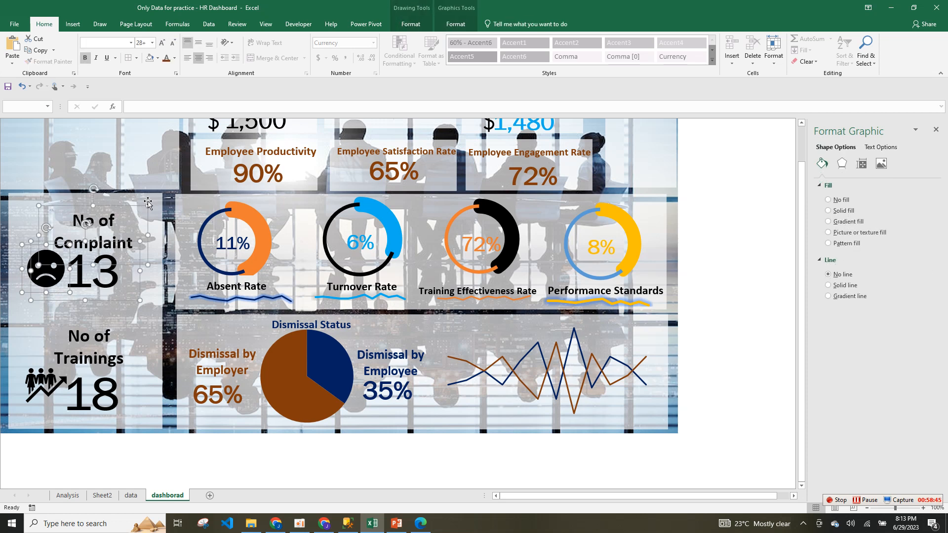
right_click(148, 204)
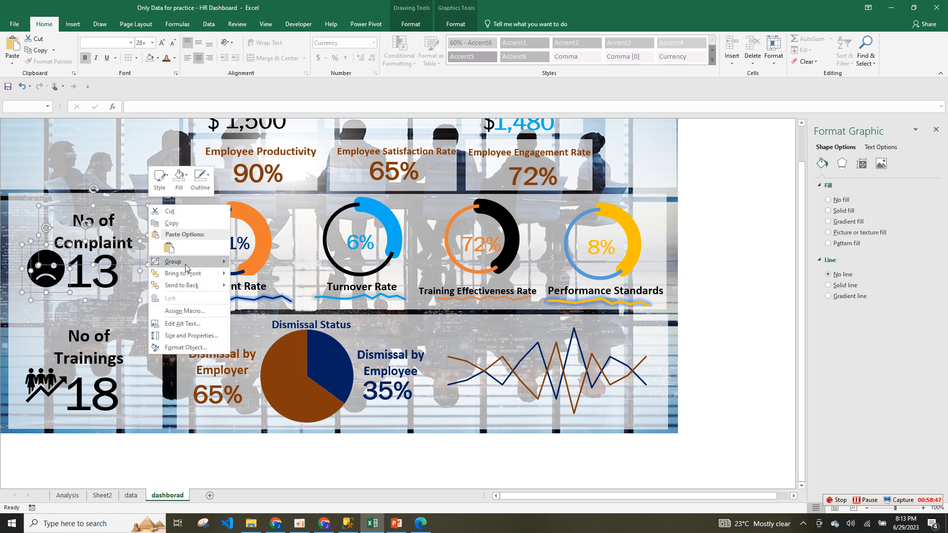
mouse_move(173, 262)
left_click(261, 265)
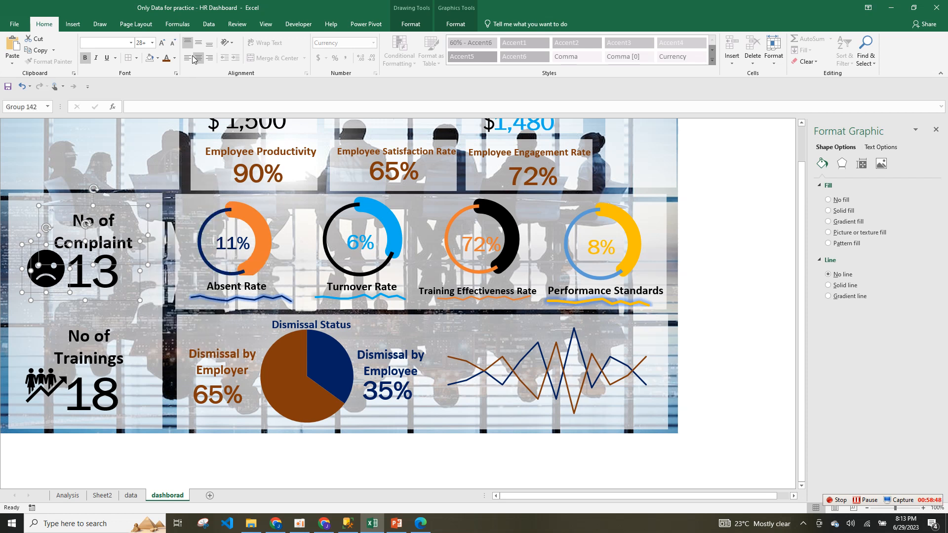
Make the complaint card's text brown and fill the sad-face icon dark orange-brown.
left_click(168, 60)
left_click(49, 276)
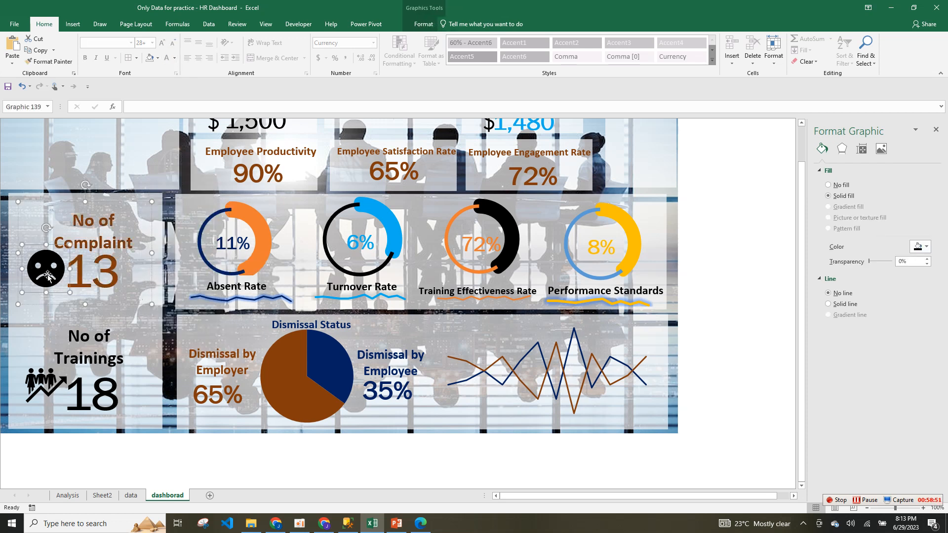
left_click(411, 24)
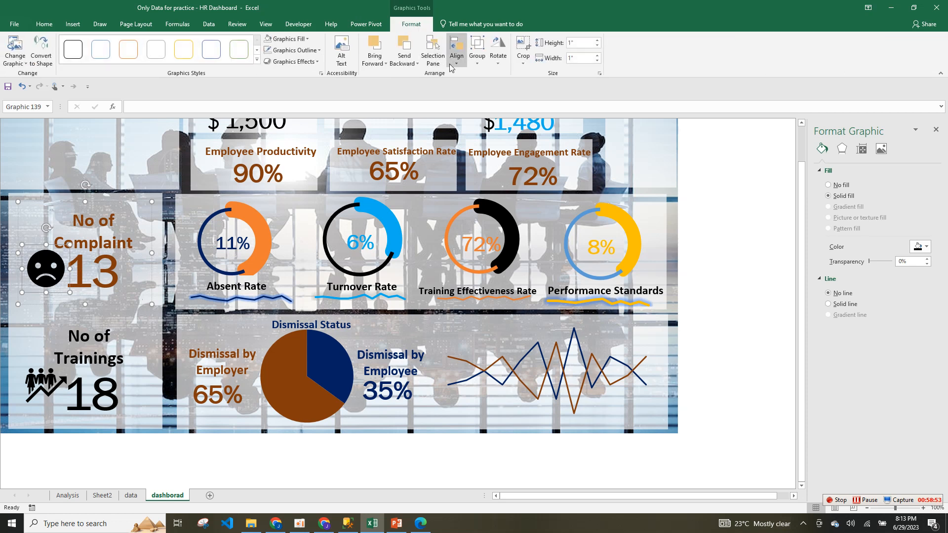
left_click(306, 39)
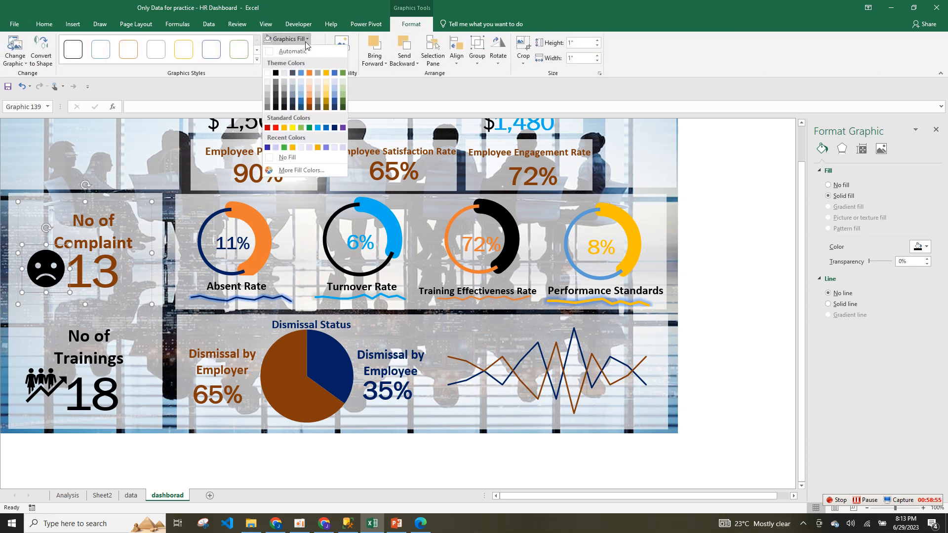
left_click(309, 108)
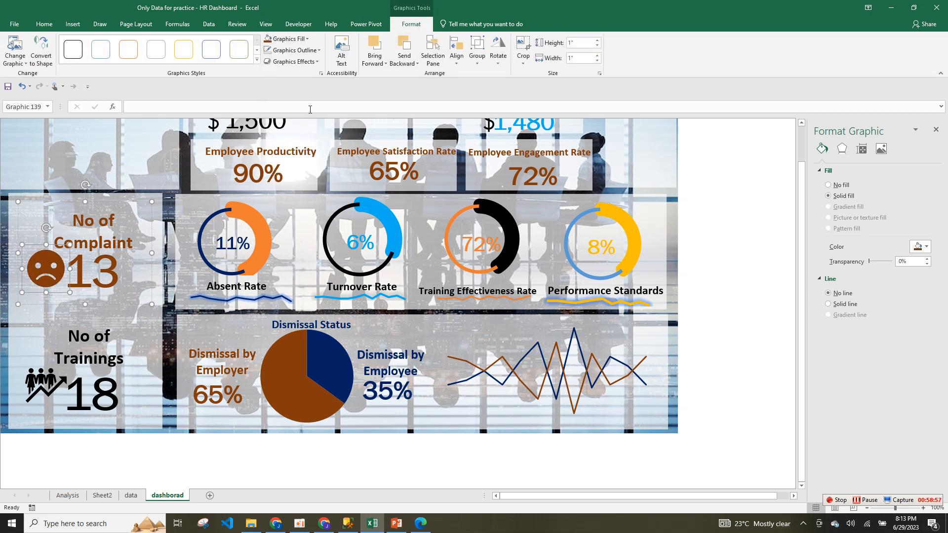
Group the No of Trainings title, people icon and 18 count together.
left_click(132, 312)
left_click(81, 356)
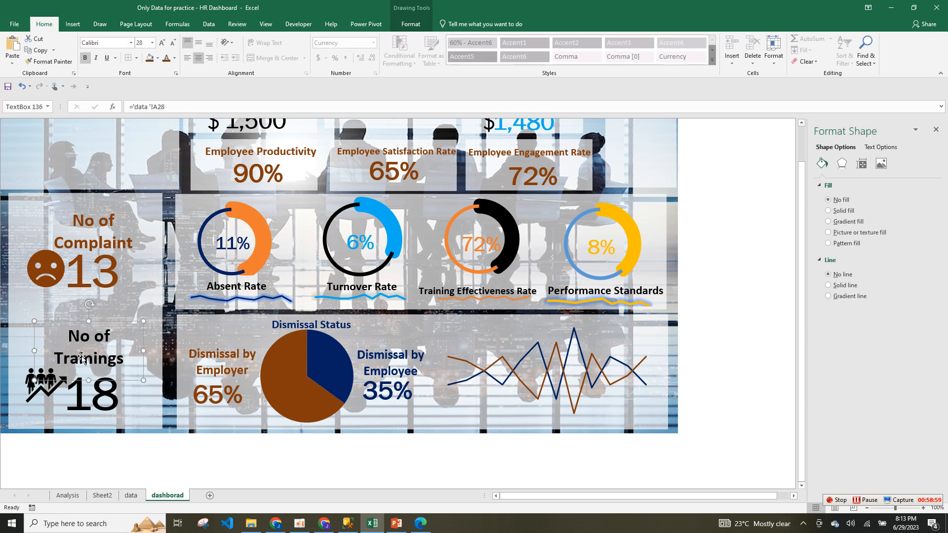
left_click(46, 390, "ctrl")
left_click(101, 397, "ctrl")
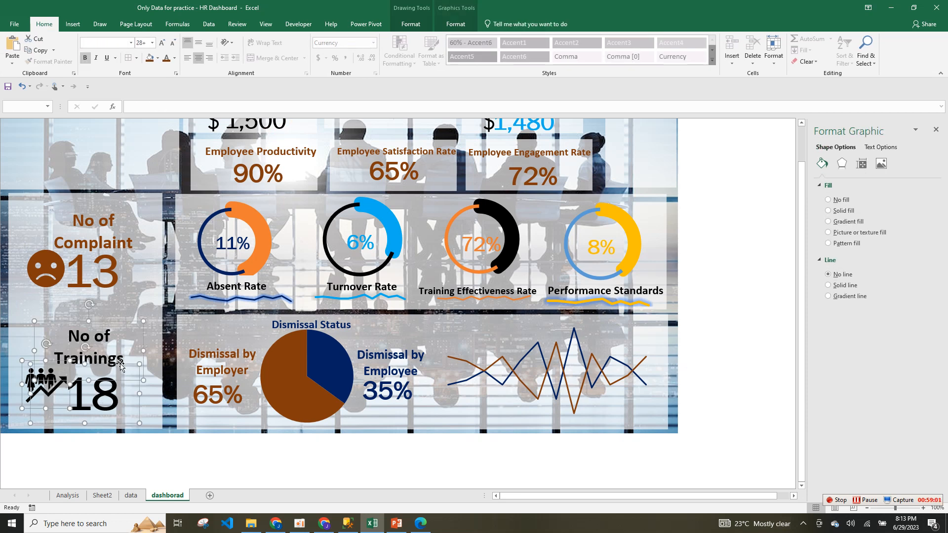
right_click(143, 320)
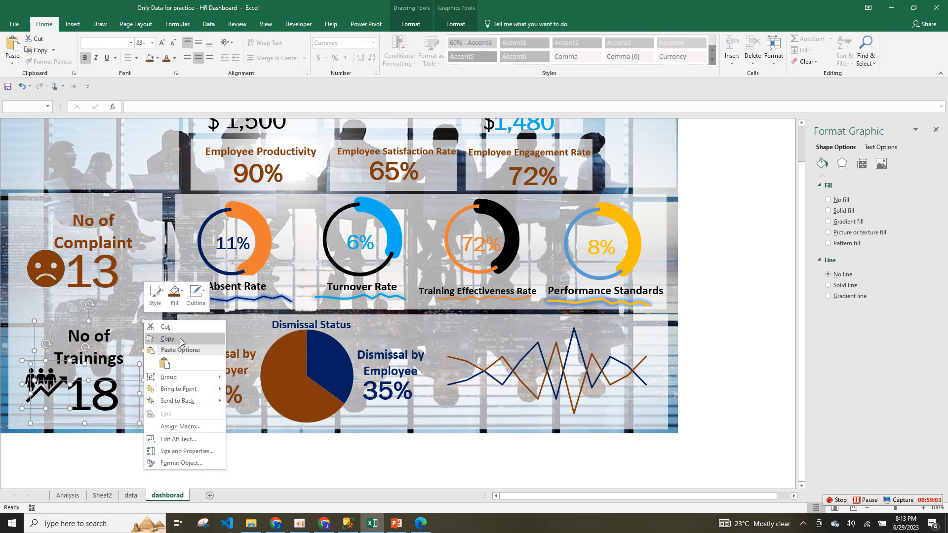
mouse_move(195, 380)
left_click(245, 378)
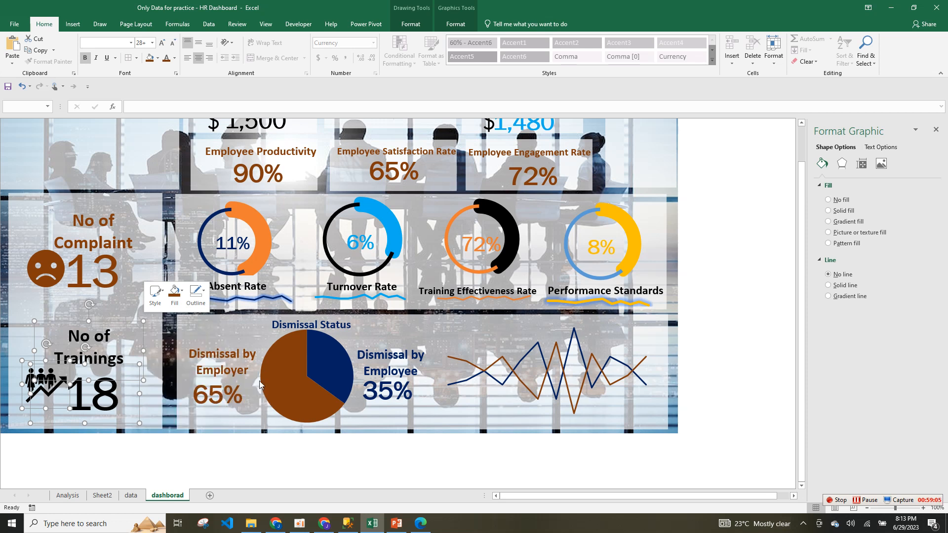
scroll(786, 230, "up", 1)
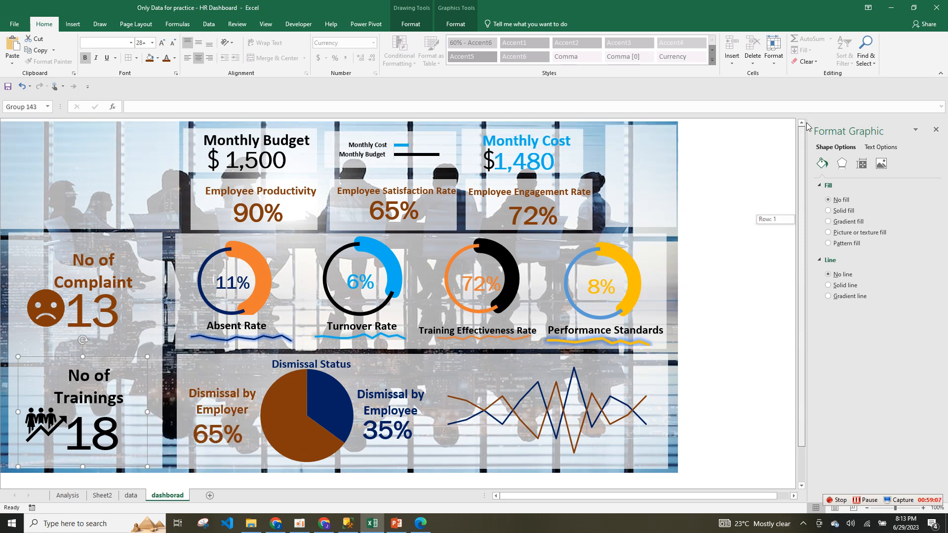
Copy the month drop-down control from the data sheet.
left_click(653, 210)
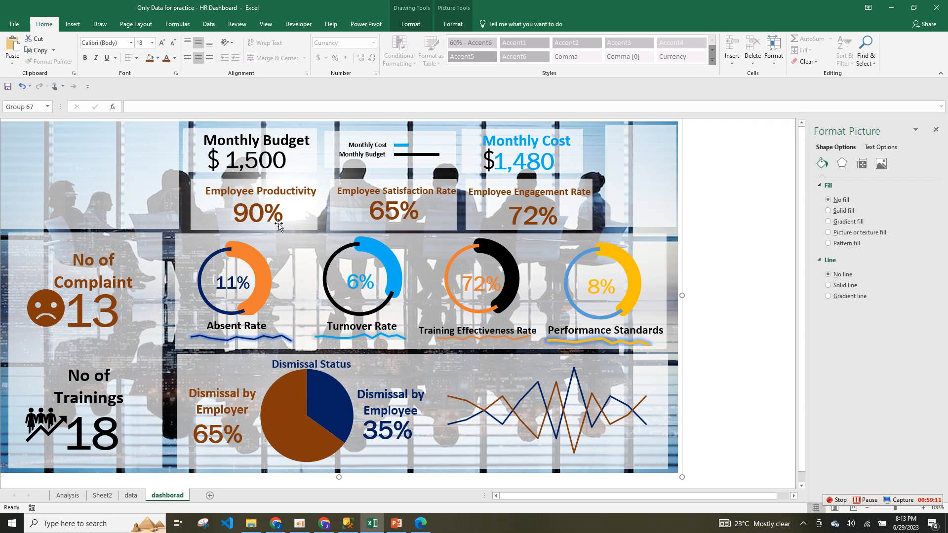
left_click(129, 496)
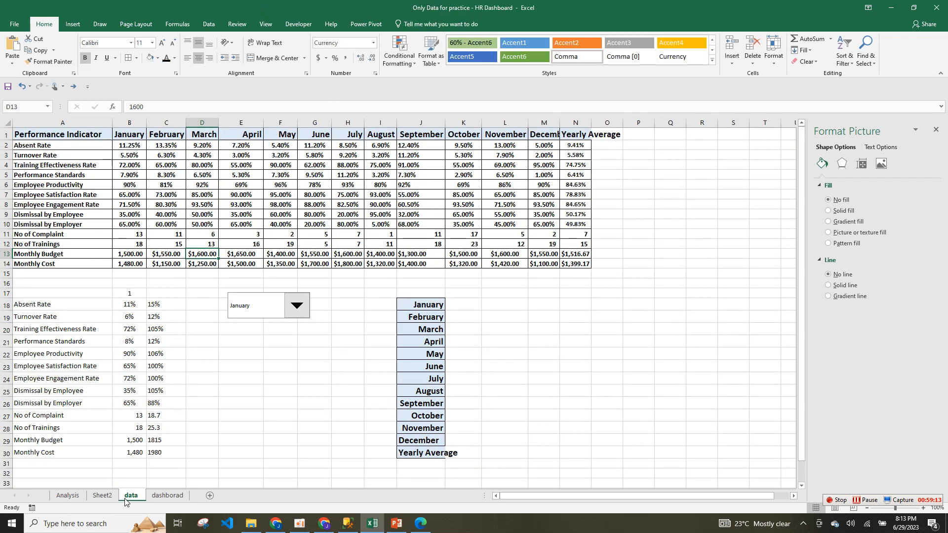
left_click(252, 310)
left_click(277, 302)
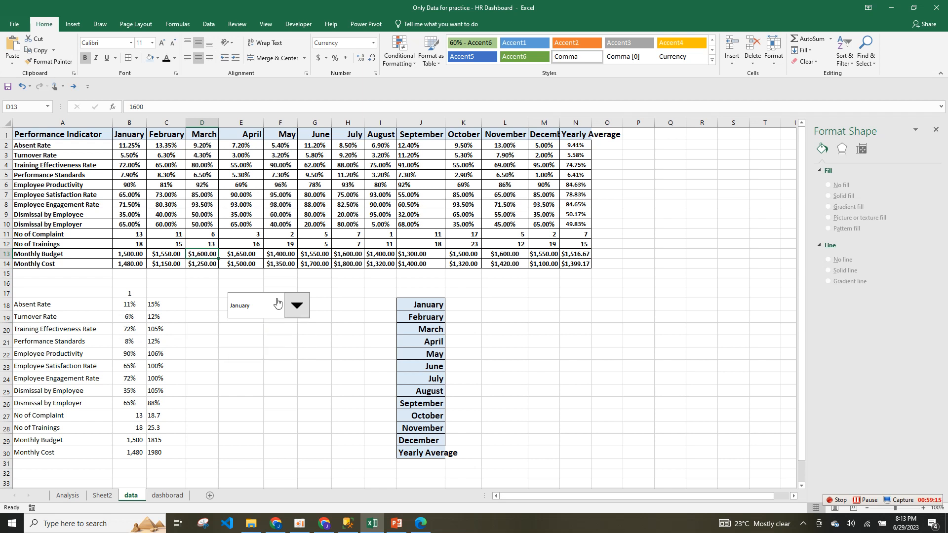
right_click(277, 302)
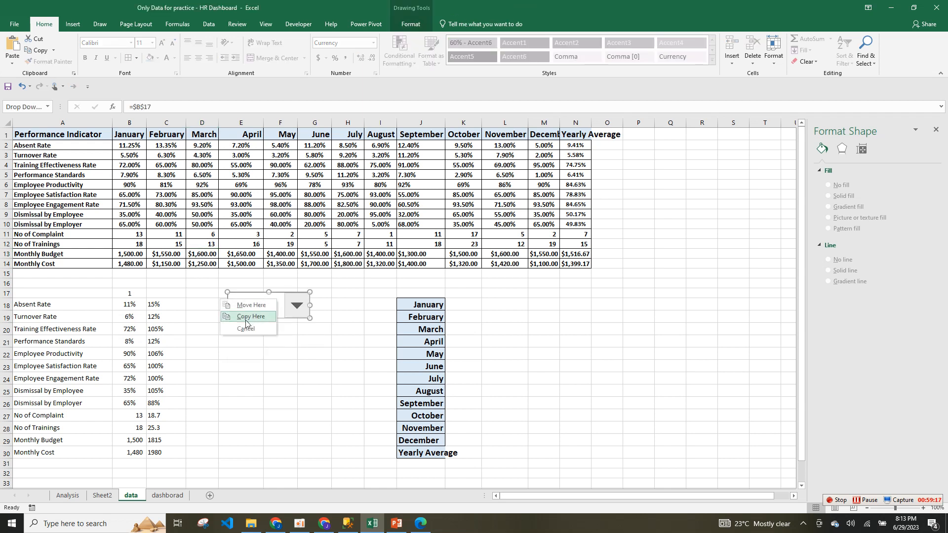
right_click(288, 290)
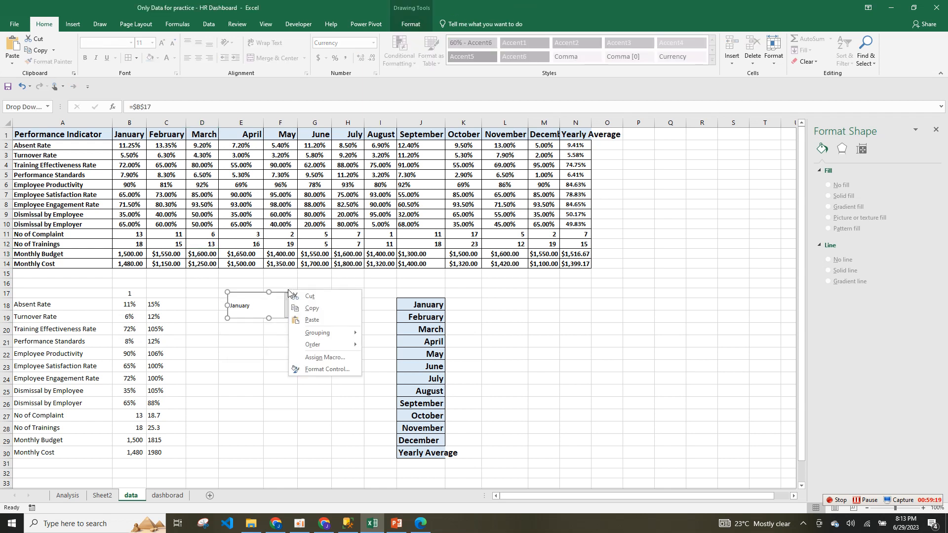
left_click(312, 310)
Paste the drop-down on the dashbord sheet, place it beside Monthly Cost and narrow it.
left_click(102, 496)
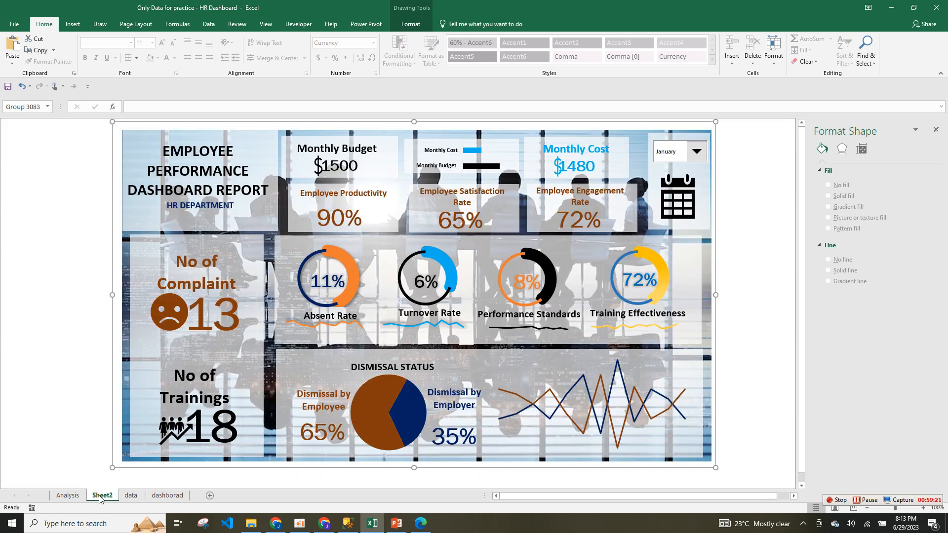
left_click(168, 495)
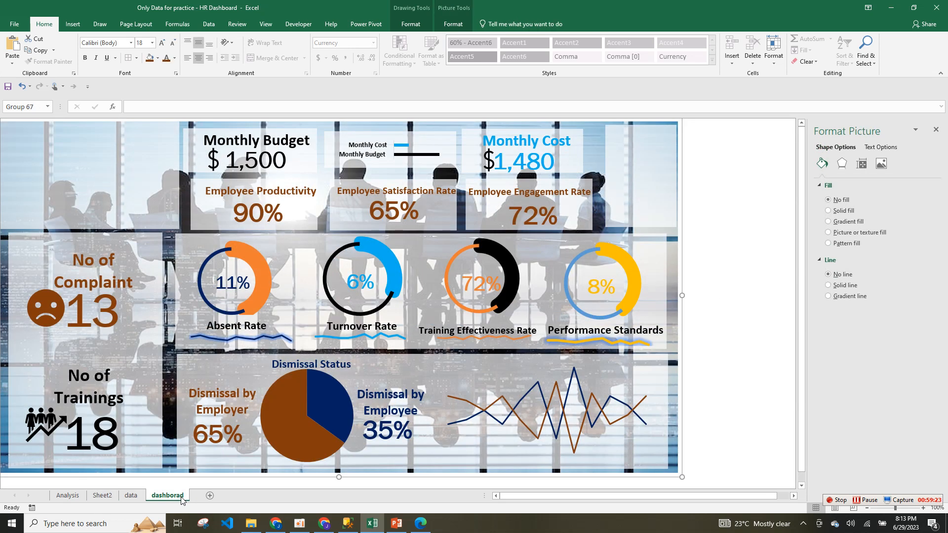
right_click(637, 150)
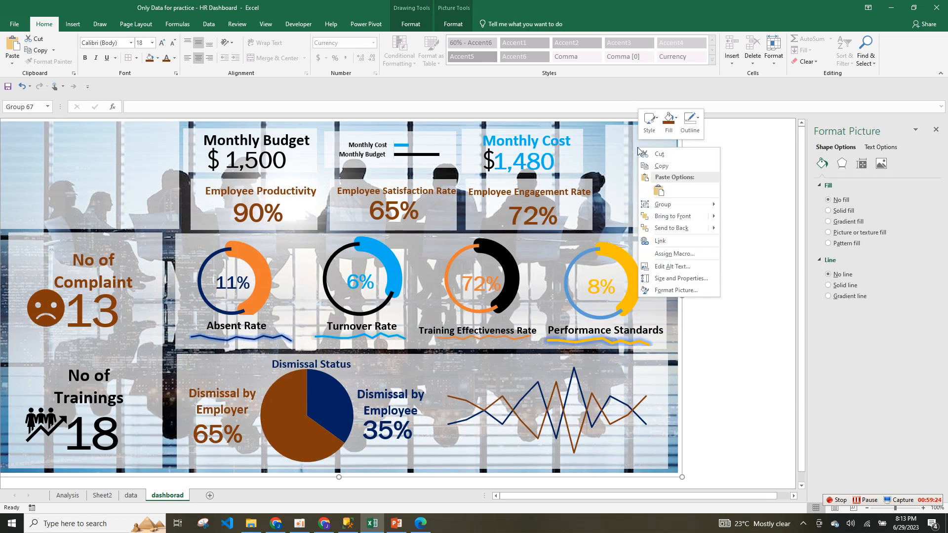
left_click(659, 190)
left_click_drag(752, 385, 616, 146)
left_click_drag(686, 143, 666, 145)
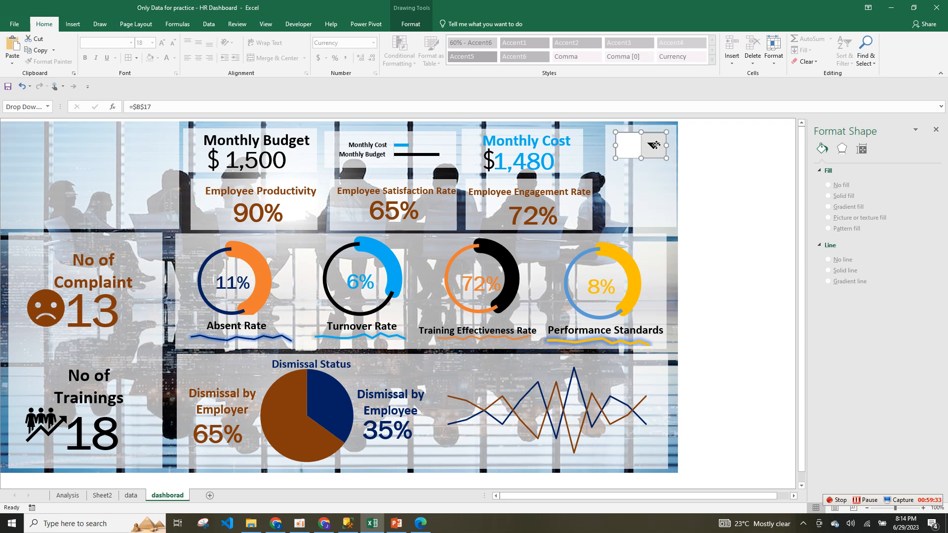
In Format Control, set Cell link to 'data '!$B$17 and Input range to 'data '!$J$18:$J$30.
right_click(655, 145)
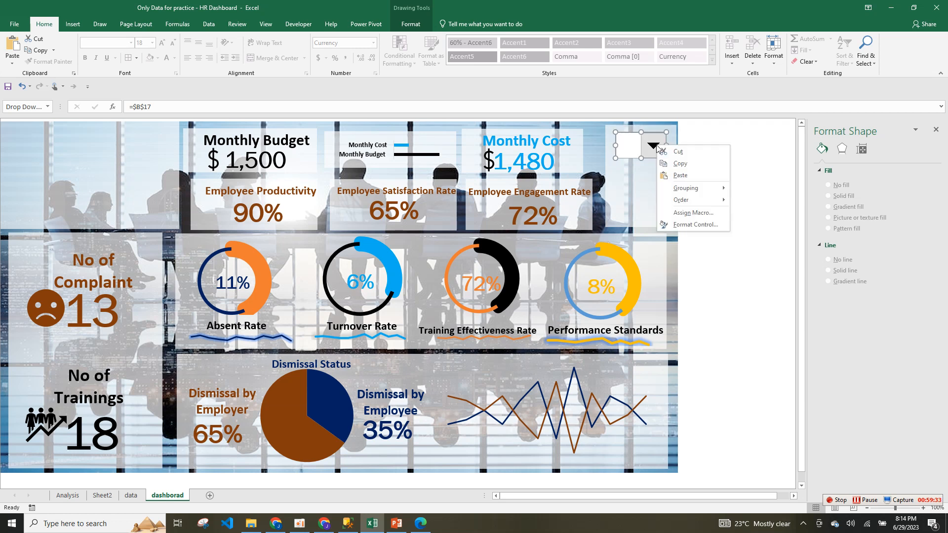
left_click(691, 224)
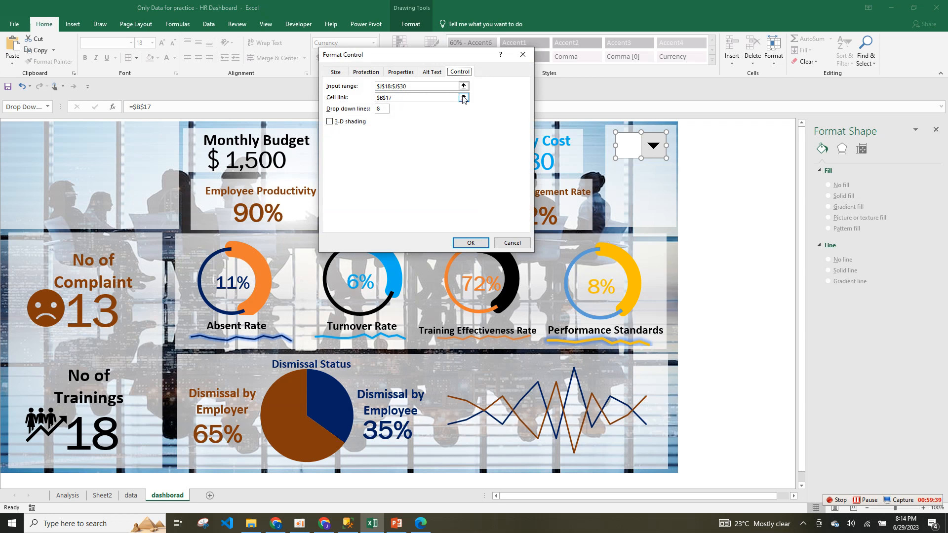
left_click(463, 98)
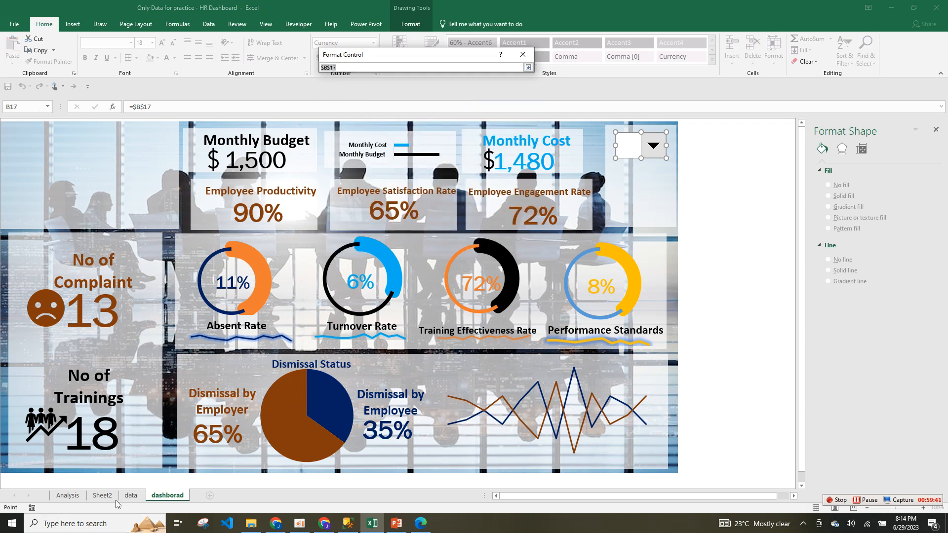
left_click(130, 495)
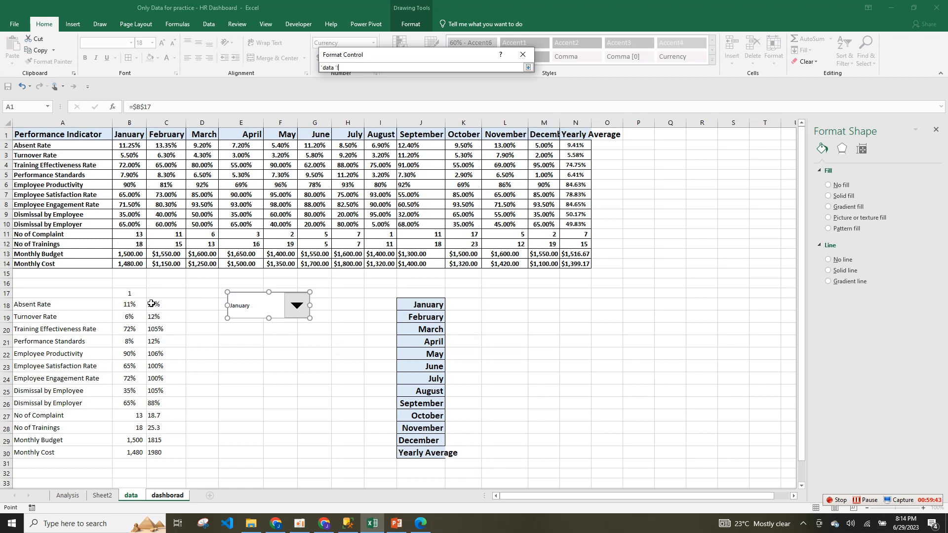
left_click(132, 293)
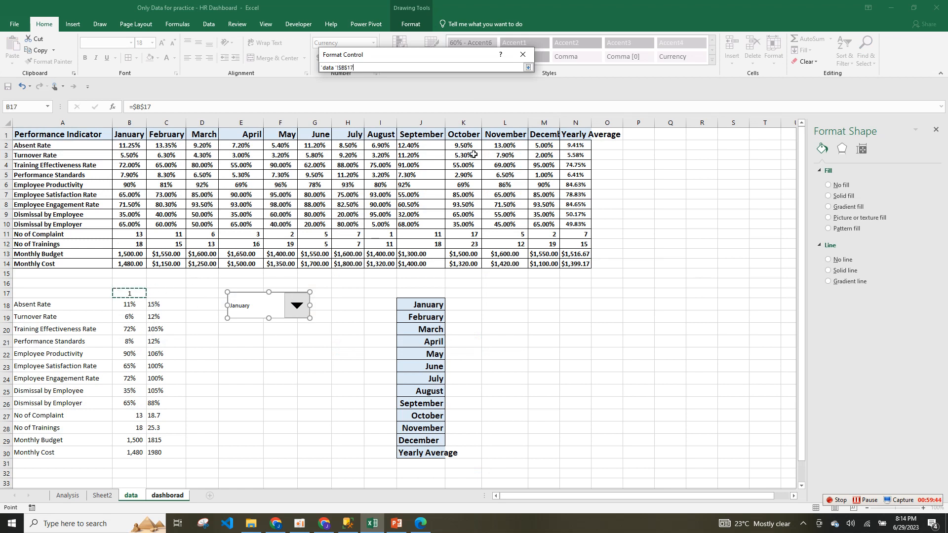
left_click(528, 68)
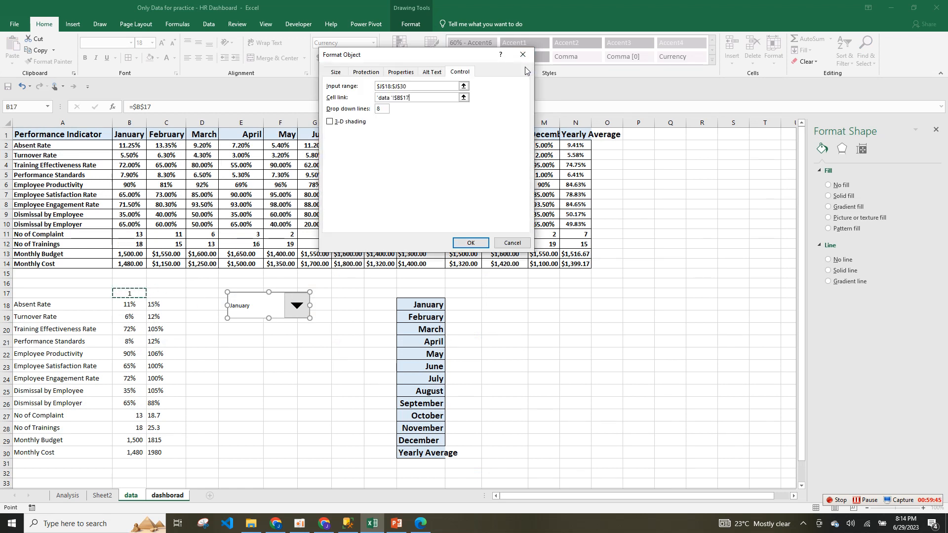
left_click(464, 86)
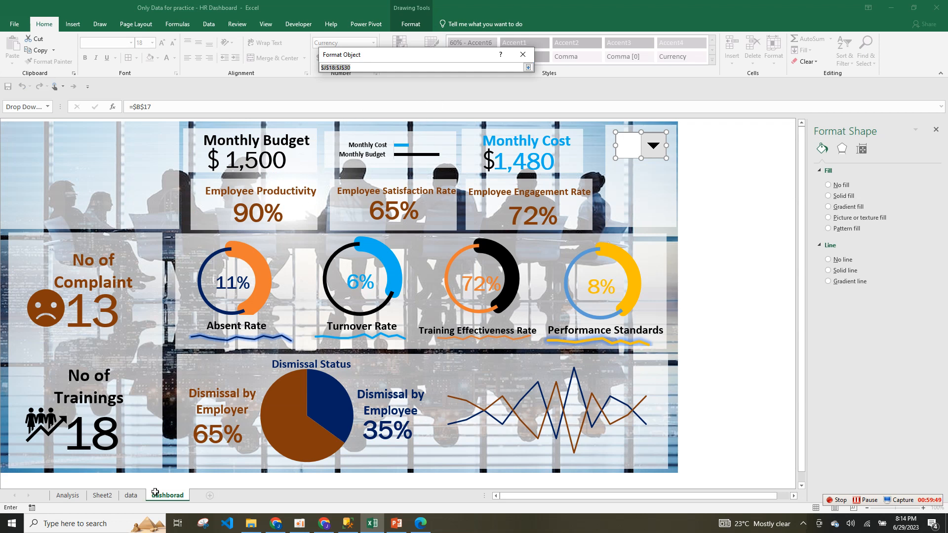
left_click(131, 495)
left_click_drag(416, 309, 424, 453)
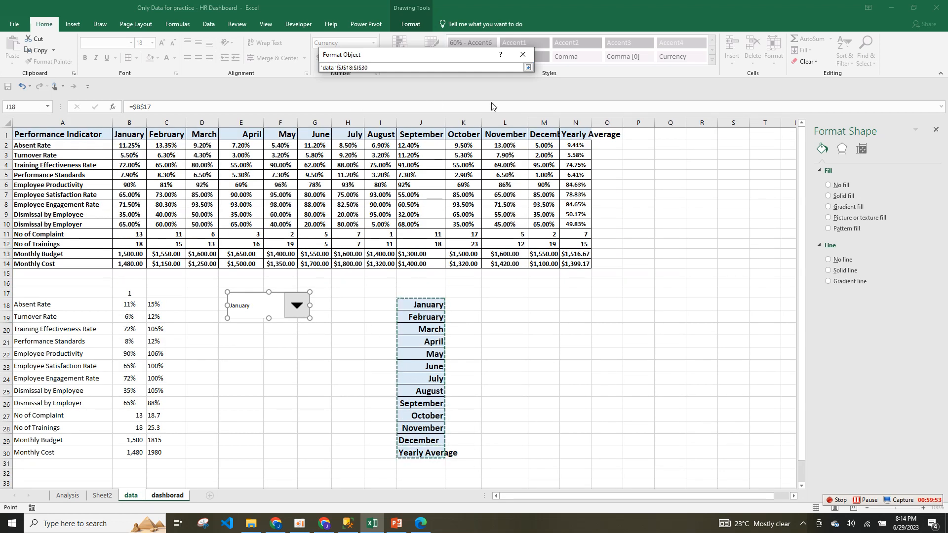
left_click(528, 67)
left_click(475, 244)
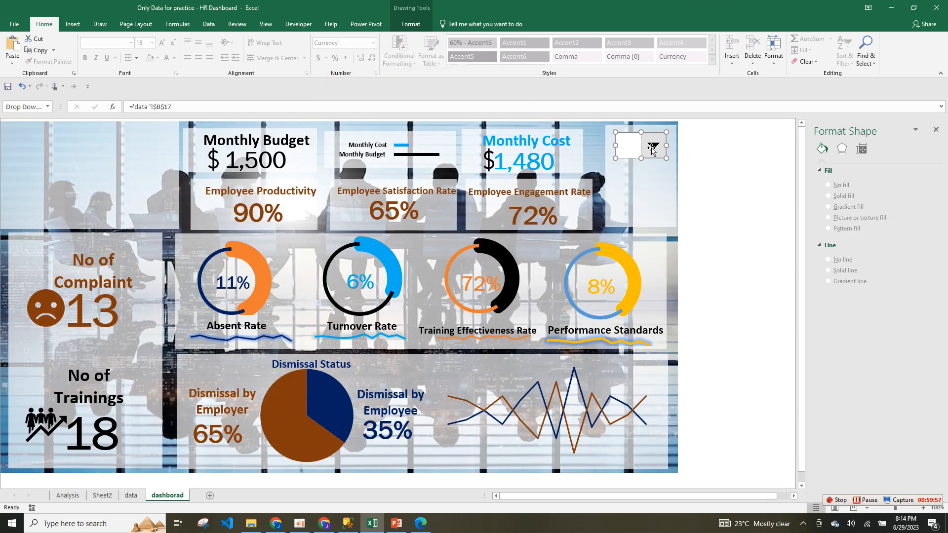
Switch the dashboard drop-down to June to check the KPIs change, then back to January.
left_click(706, 163)
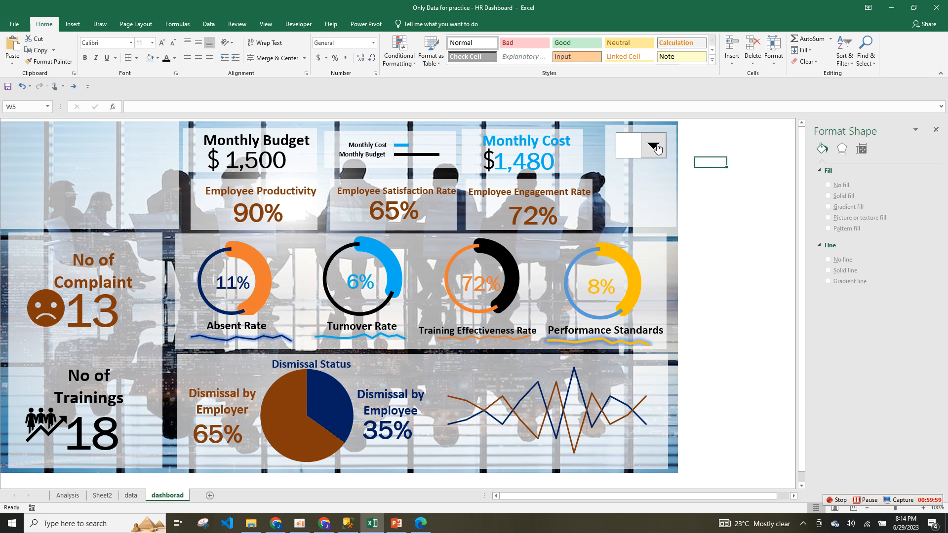
left_click(656, 148)
left_click(652, 146)
left_click(637, 194)
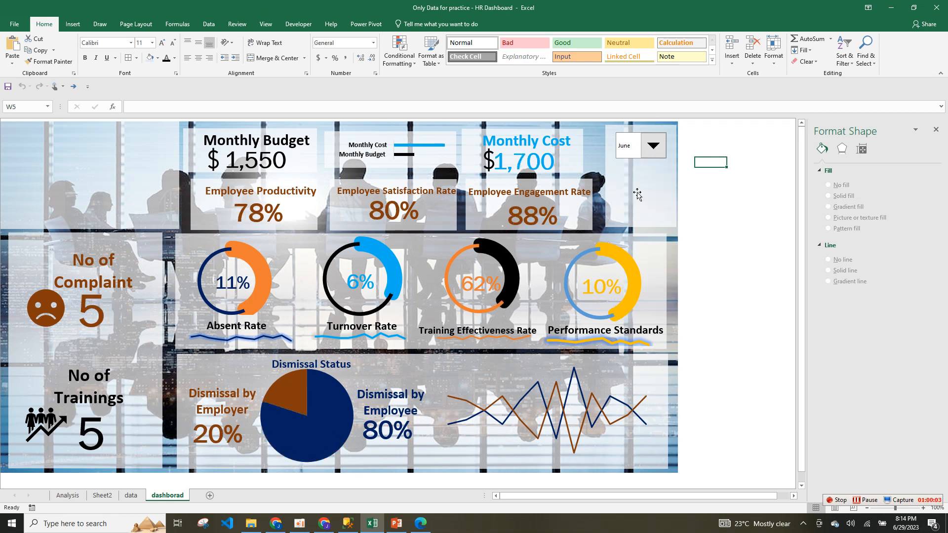
left_click(656, 145)
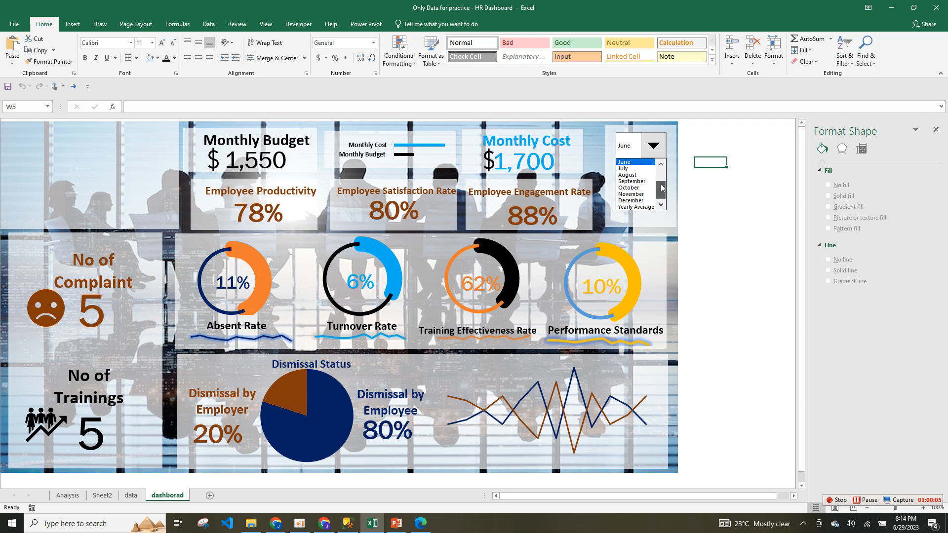
left_click(662, 162)
left_click(662, 162)
left_click(642, 163)
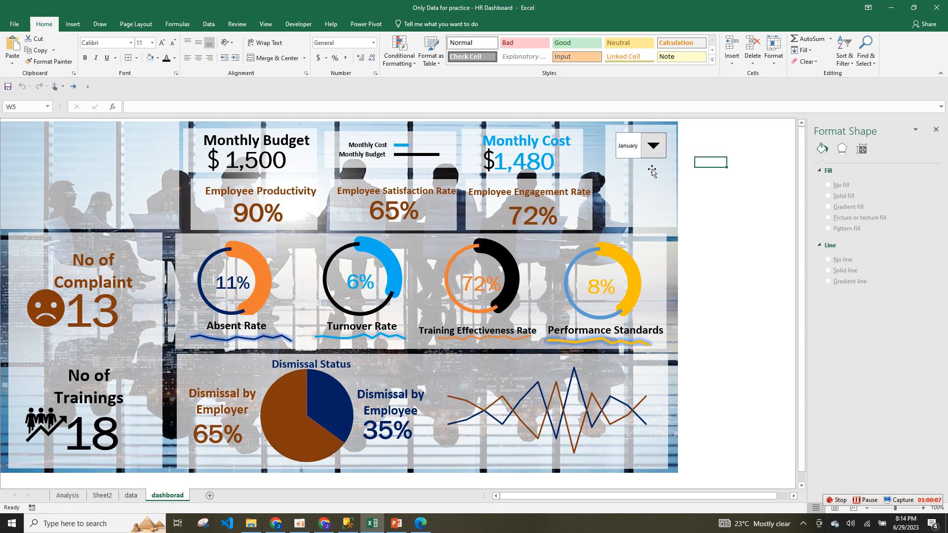
left_click(604, 193)
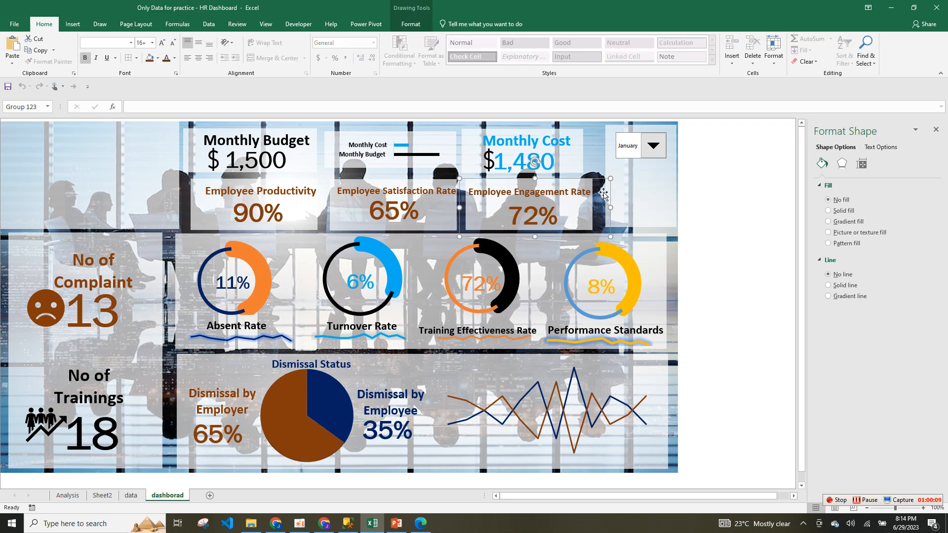
left_click(649, 194)
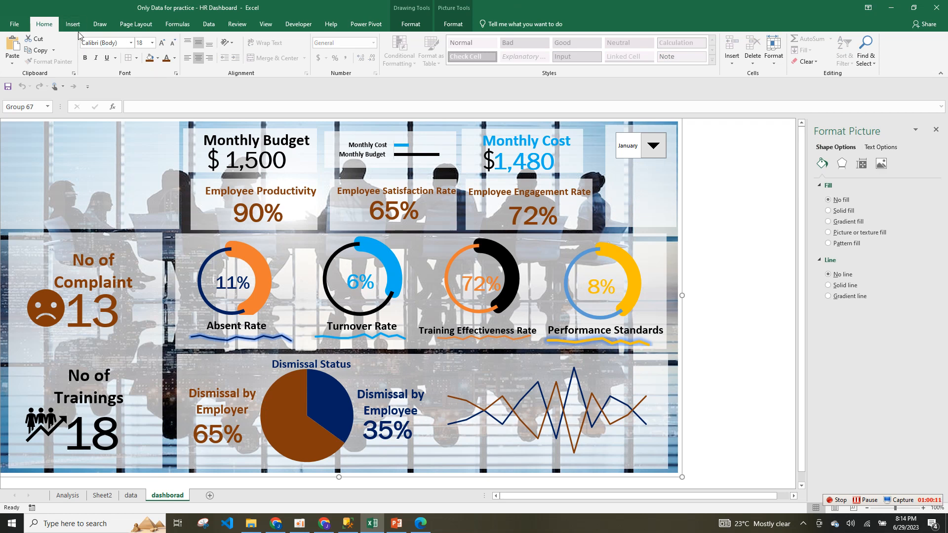